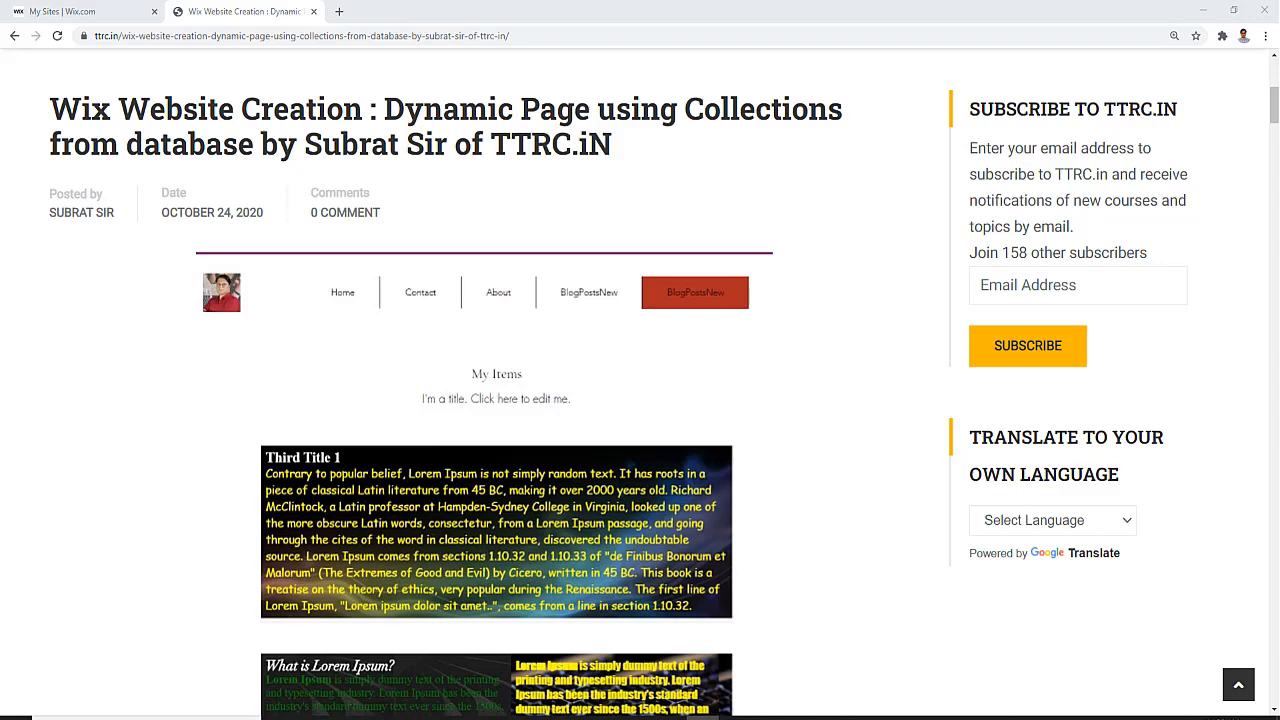
Review the dynamic page tutorial through collection fields, page setup and code, and return to the sample layout image
{"action": "scroll", "coordinate": [838, 358], "scroll_direction": "down", "scroll_amount": 10}
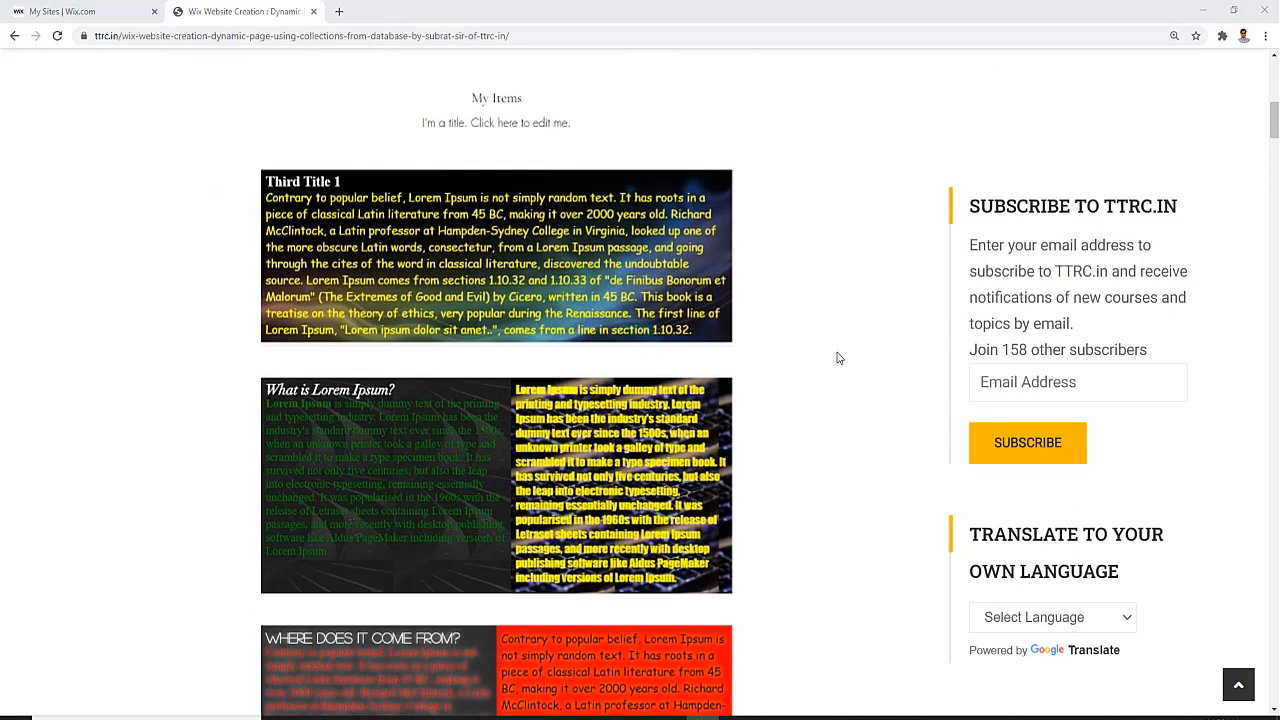
{"action": "scroll", "coordinate": [838, 358], "scroll_direction": "down", "scroll_amount": 8}
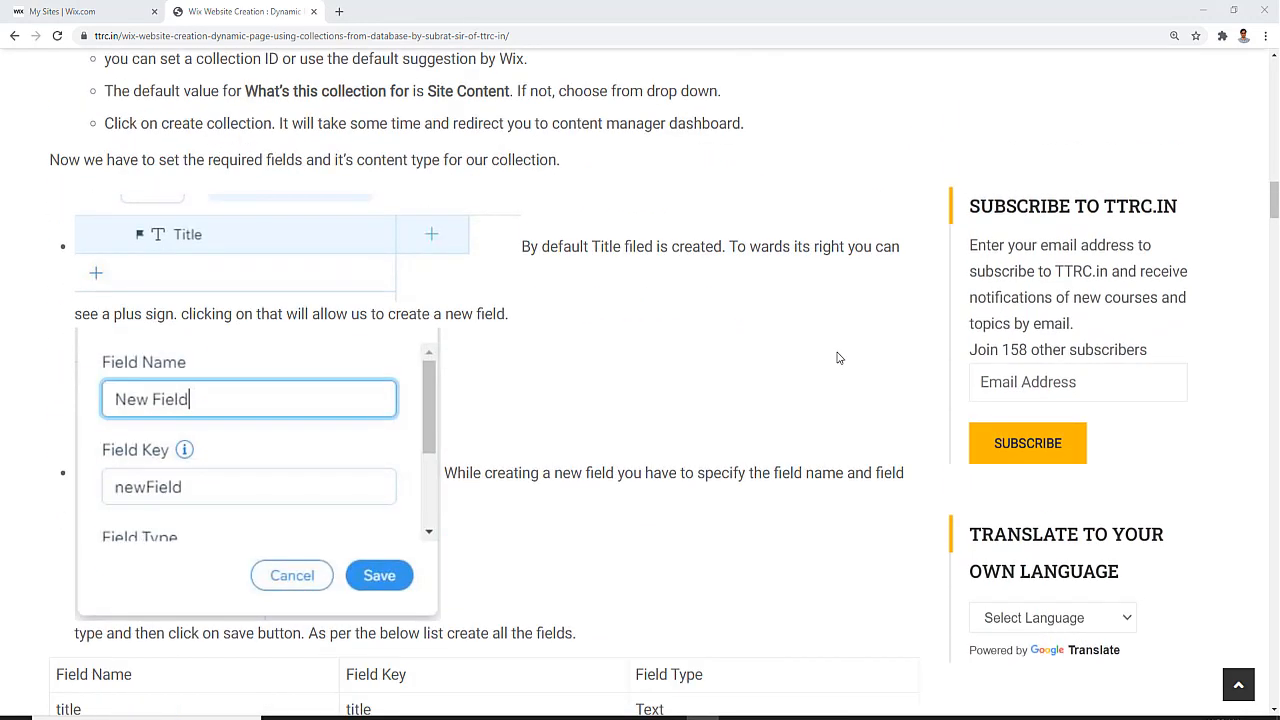
{"action": "scroll", "coordinate": [221, 295], "scroll_direction": "down", "scroll_amount": 9}
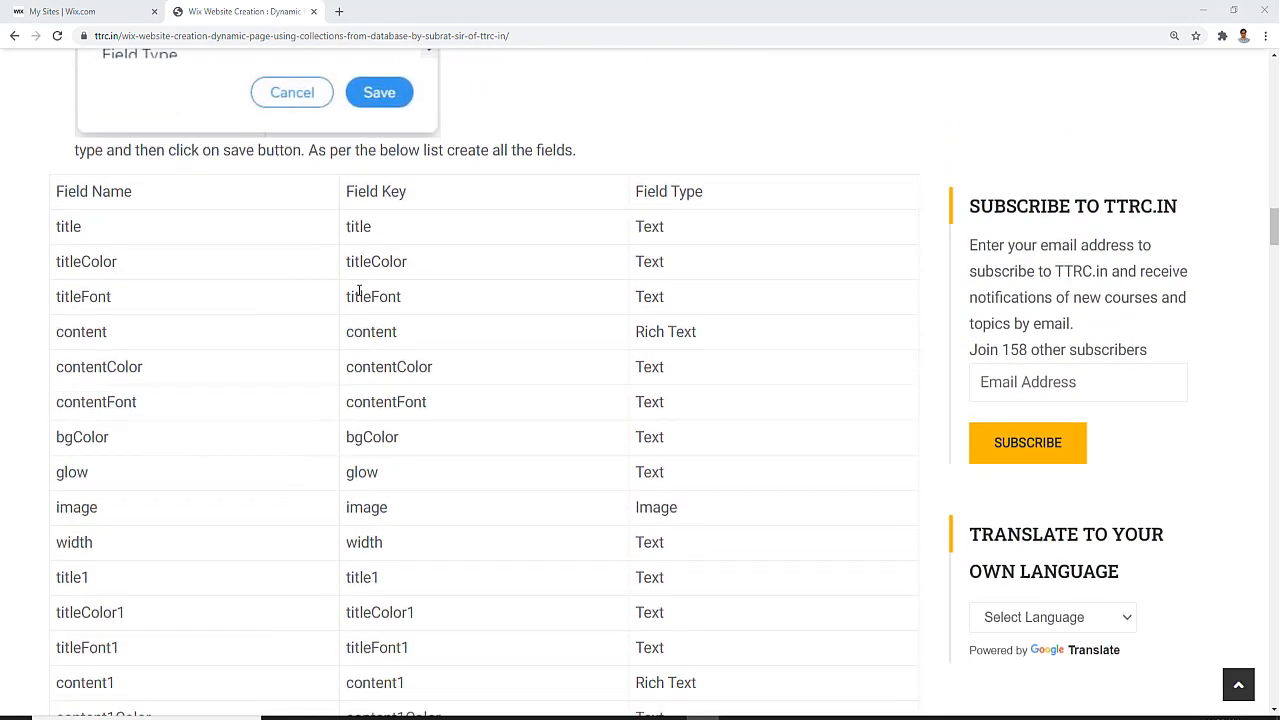
{"action": "scroll", "coordinate": [558, 316], "scroll_direction": "down", "scroll_amount": 10}
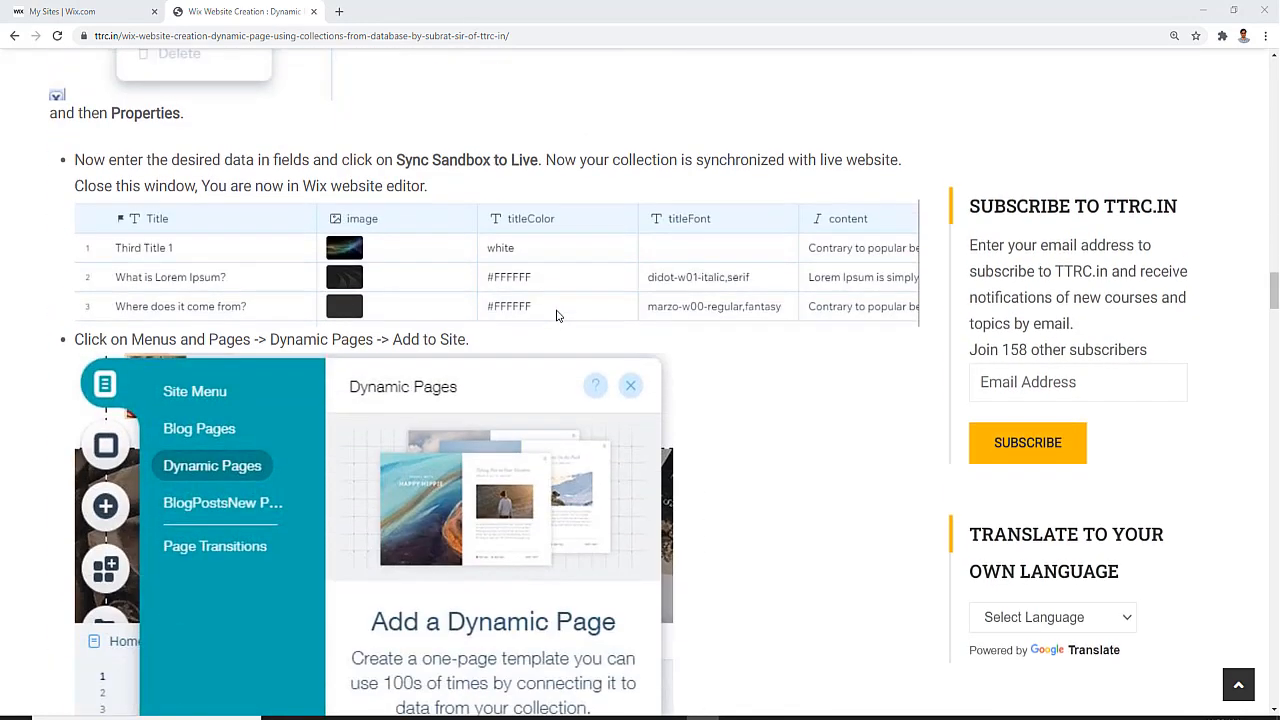
{"action": "scroll", "coordinate": [558, 316], "scroll_direction": "down", "scroll_amount": 12}
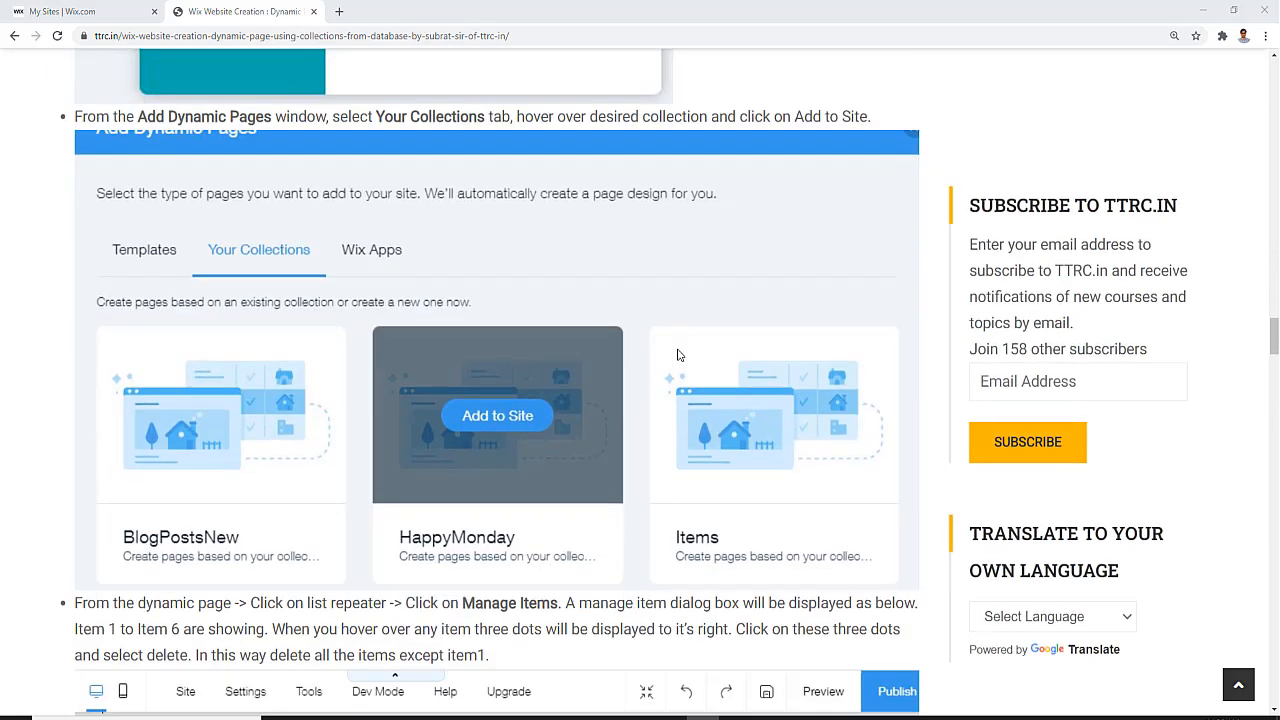
{"action": "scroll", "coordinate": [676, 362], "scroll_direction": "down", "scroll_amount": 8}
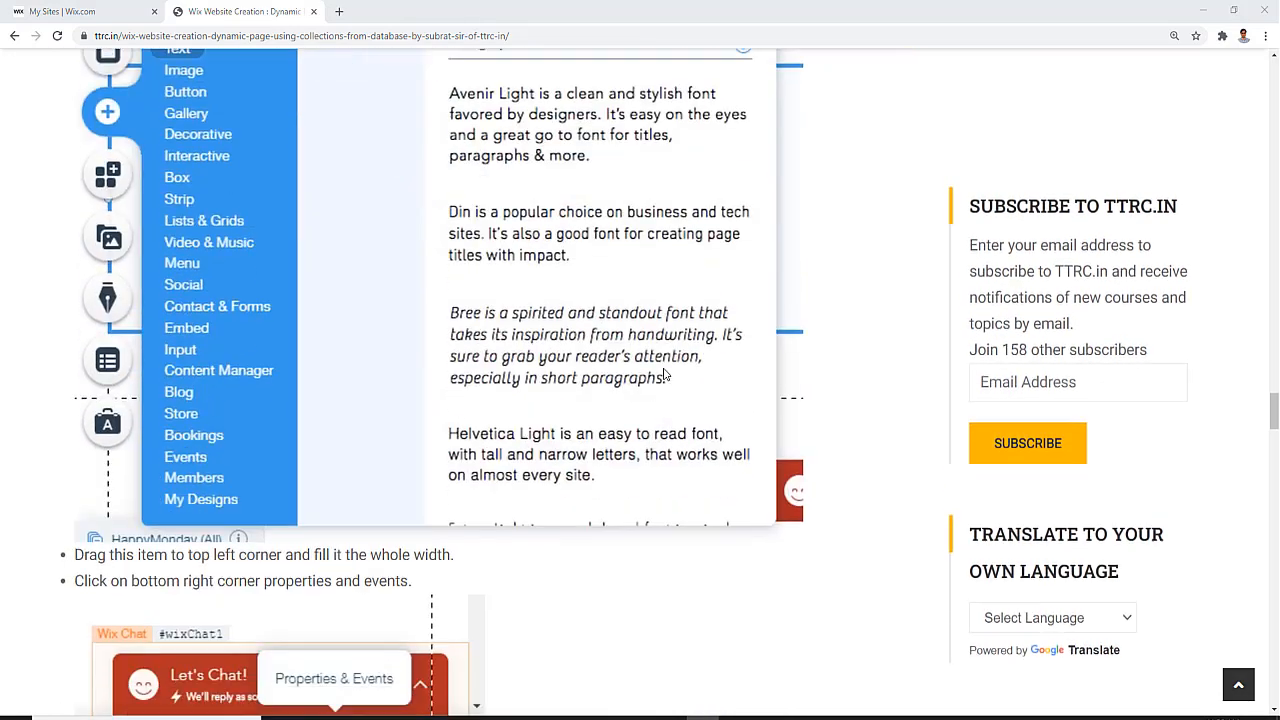
{"action": "scroll", "coordinate": [670, 376], "scroll_direction": "down", "scroll_amount": 3}
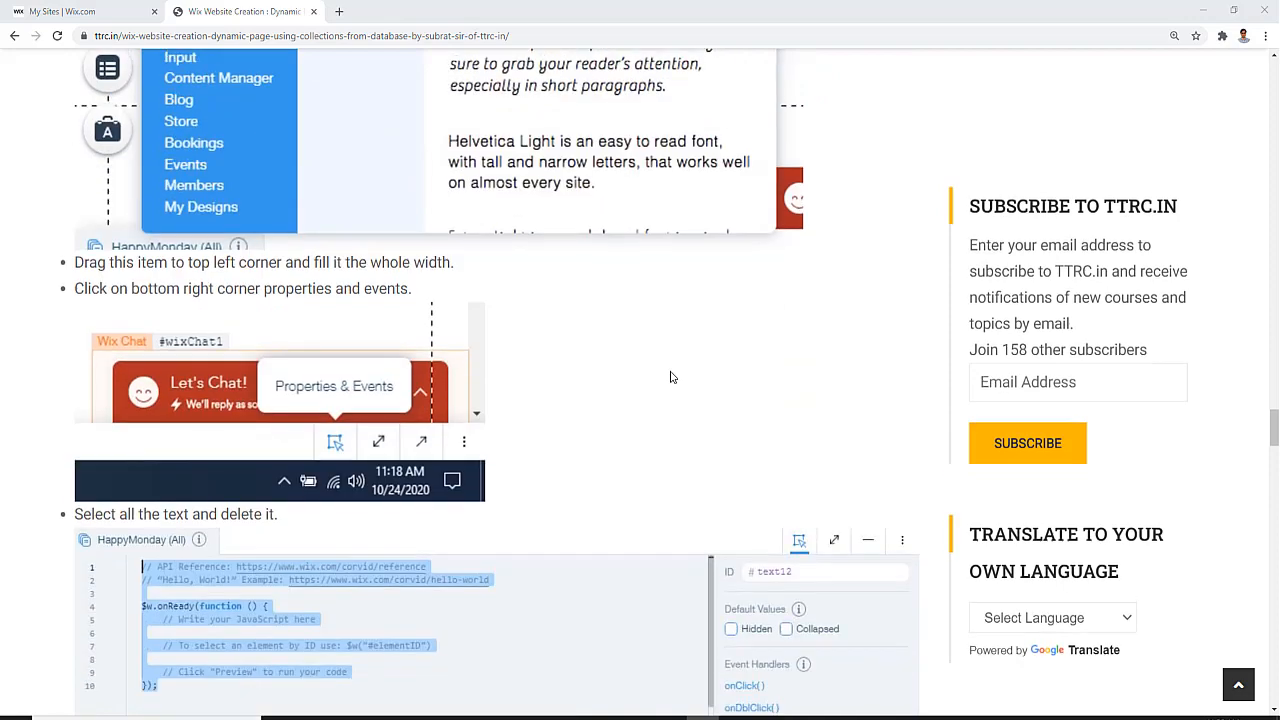
{"action": "scroll", "coordinate": [671, 377], "scroll_direction": "down", "scroll_amount": 4}
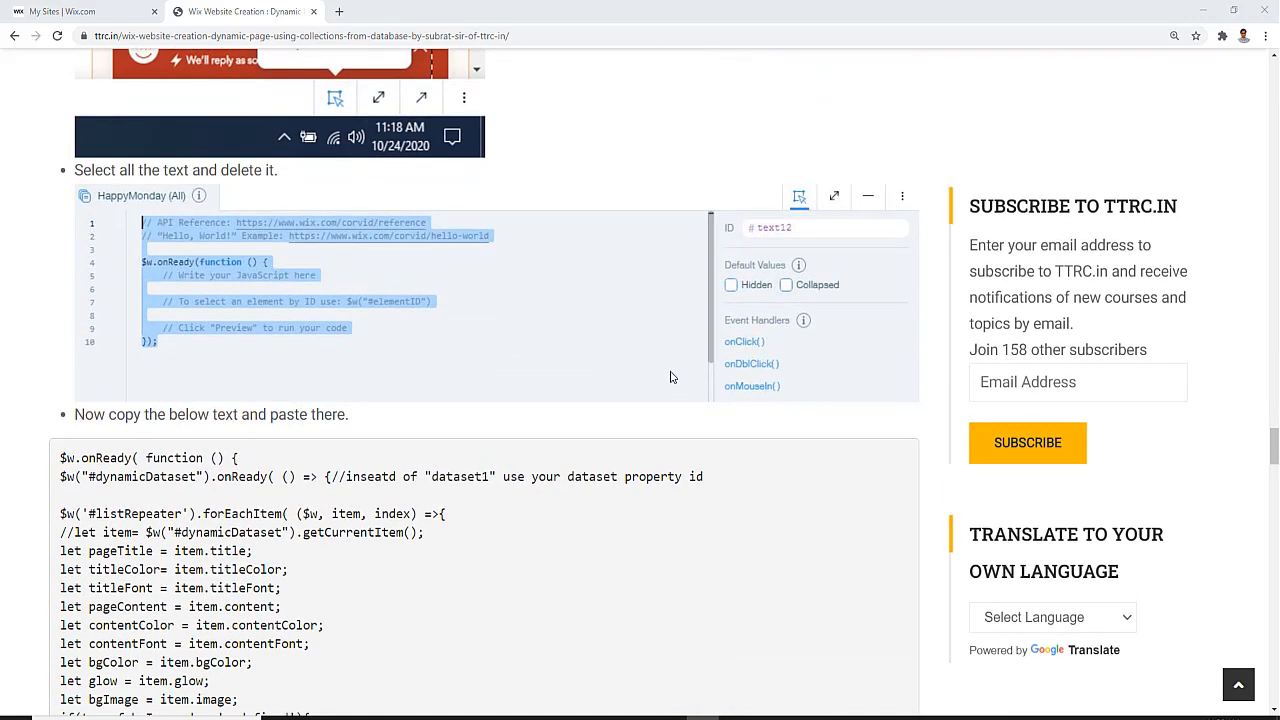
{"action": "scroll", "coordinate": [679, 334], "scroll_direction": "up", "scroll_amount": 20}
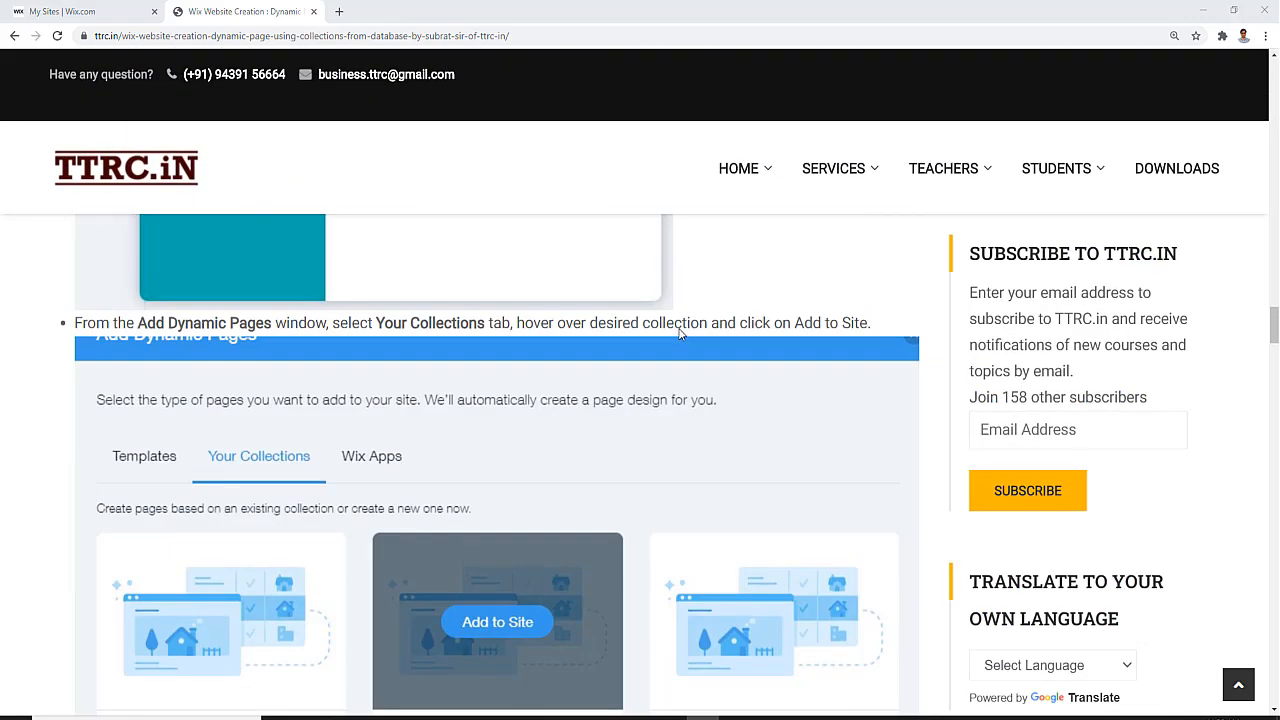
{"action": "scroll", "coordinate": [679, 334], "scroll_direction": "up", "scroll_amount": 20}
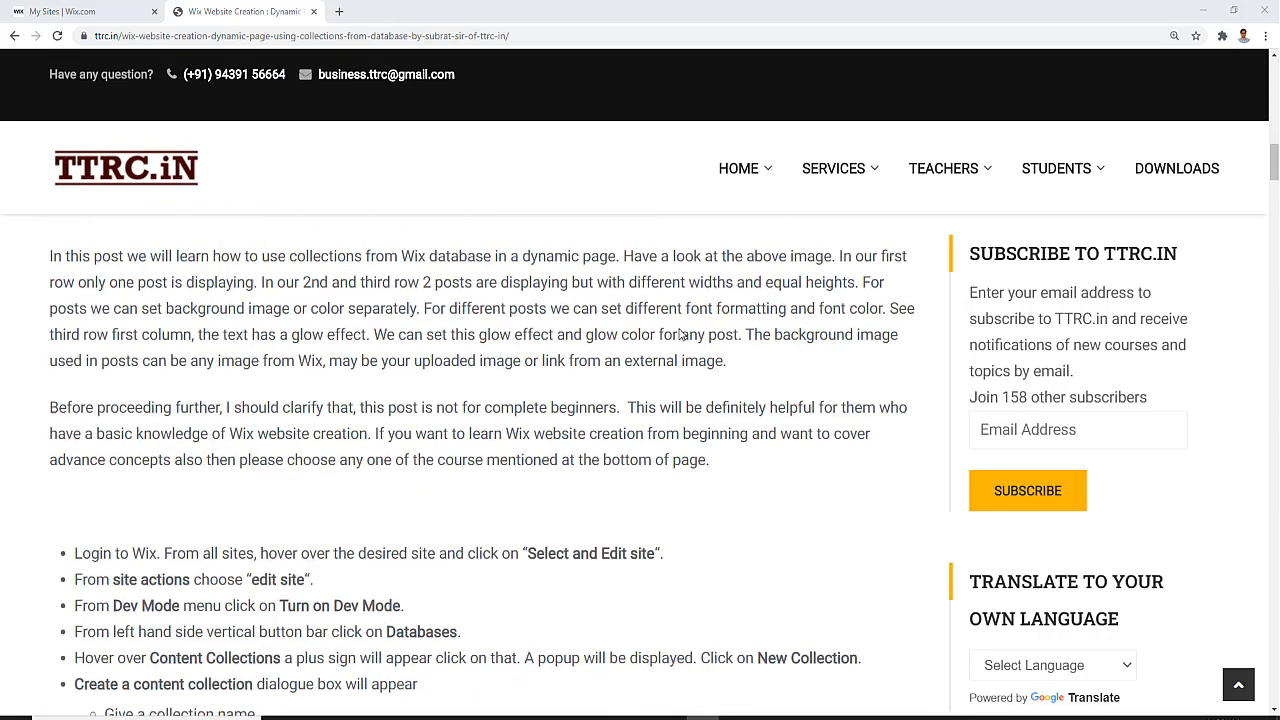
{"action": "scroll", "coordinate": [678, 334], "scroll_direction": "up", "scroll_amount": 9}
{"action": "scroll", "coordinate": [678, 334], "scroll_direction": "down", "scroll_amount": 8}
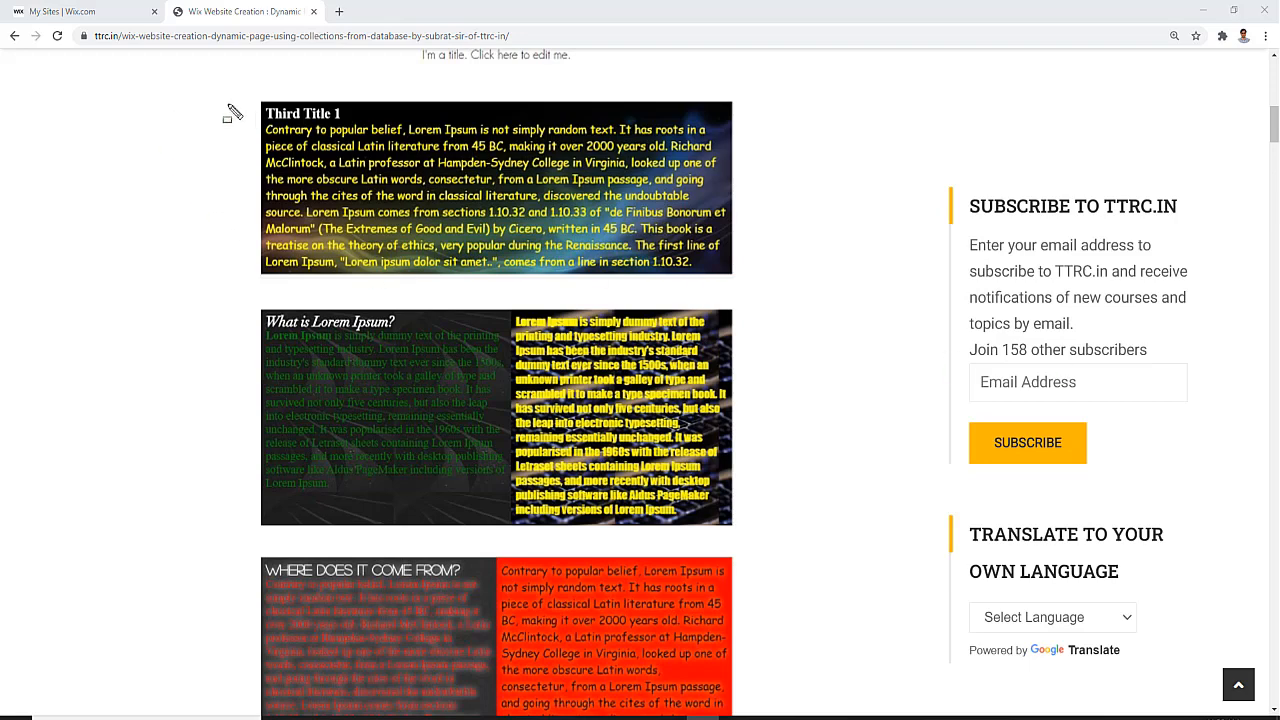
Outline the Third Title 1 post, the whole second row and each of its two posts with green rectangles
{"action": "left_click_drag", "start_coordinate": [245, 89], "coordinate": [272, 142]}
{"action": "mouse_move", "coordinate": [320, 184]}
{"action": "left_mouse_down"}
{"action": "mouse_move", "coordinate": [591, 271]}
{"action": "mouse_move", "coordinate": [744, 284]}
{"action": "left_mouse_up"}
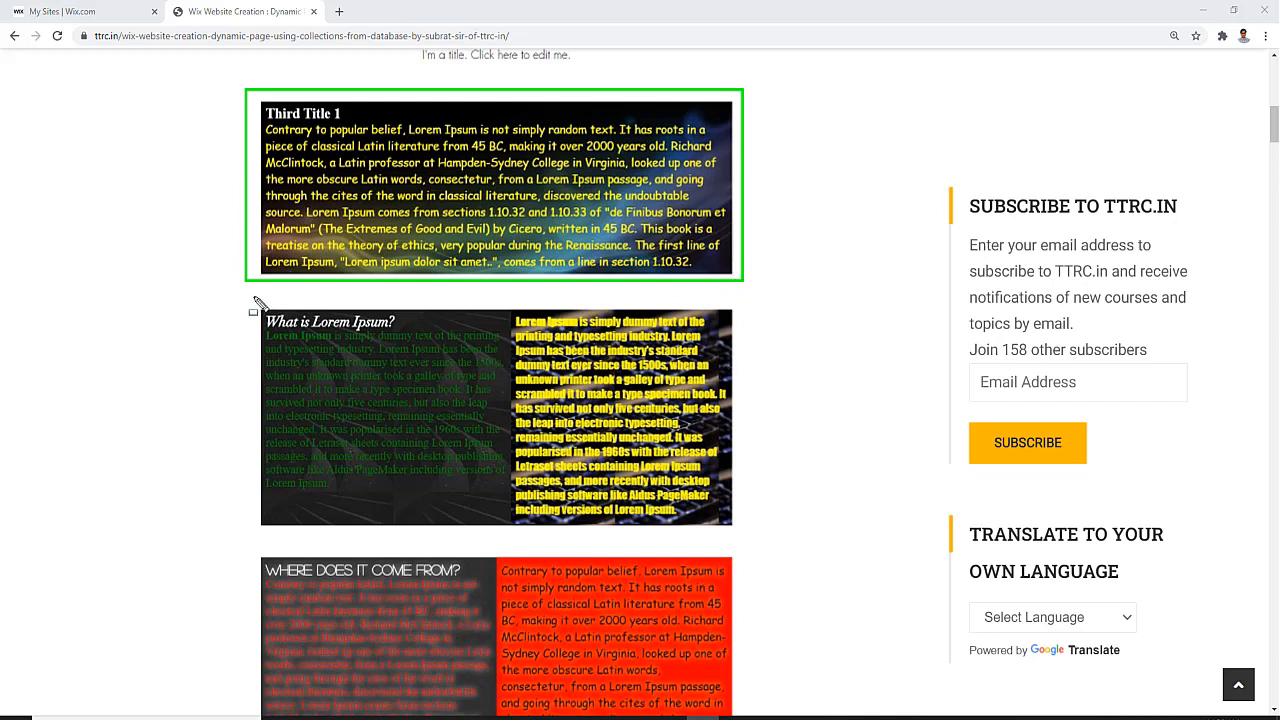
{"action": "mouse_move", "coordinate": [251, 298]}
{"action": "left_mouse_down"}
{"action": "mouse_move", "coordinate": [837, 454]}
{"action": "mouse_move", "coordinate": [756, 536]}
{"action": "left_mouse_up"}
{"action": "mouse_move", "coordinate": [256, 303]}
{"action": "left_mouse_down"}
{"action": "mouse_move", "coordinate": [434, 408]}
{"action": "mouse_move", "coordinate": [509, 531]}
{"action": "left_mouse_up"}
{"action": "mouse_move", "coordinate": [512, 300]}
{"action": "left_mouse_down"}
{"action": "mouse_move", "coordinate": [680, 520]}
{"action": "mouse_move", "coordinate": [742, 532]}
{"action": "left_mouse_up"}
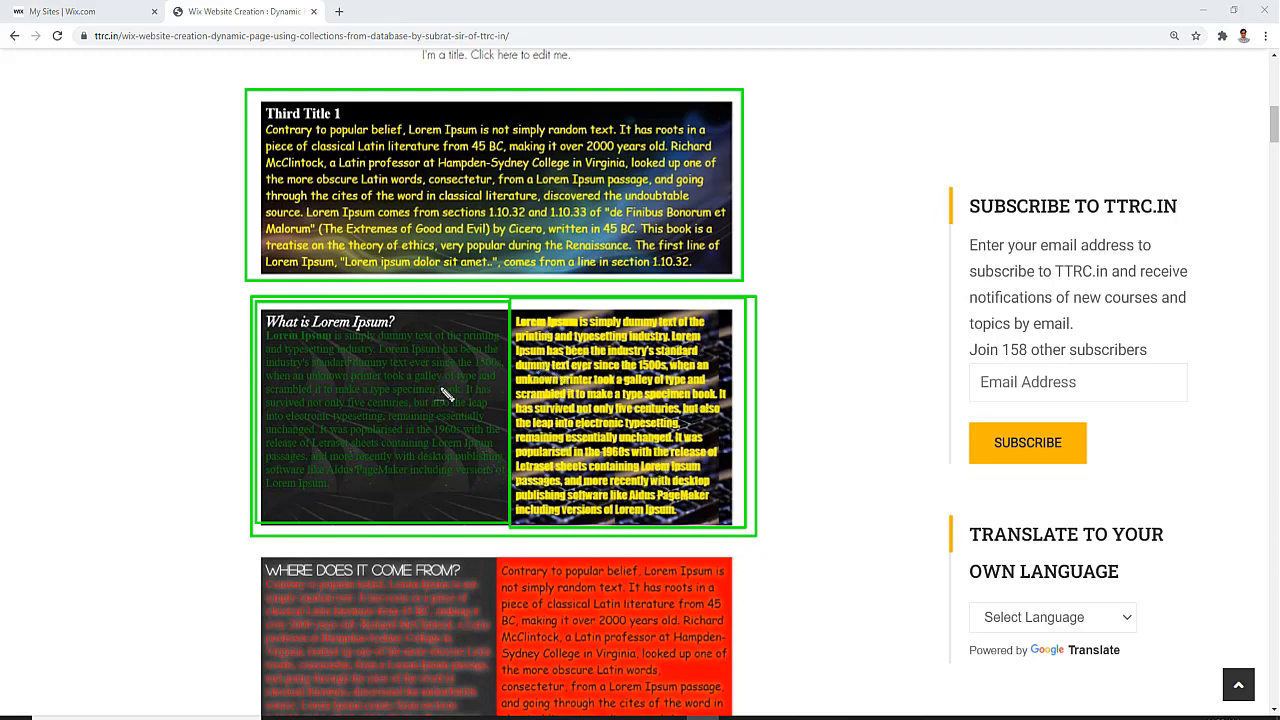
Outline the title and content areas of the two second-row posts in green, and clear all the markings
{"action": "mouse_move", "coordinate": [262, 305]}
{"action": "left_mouse_down"}
{"action": "mouse_move", "coordinate": [425, 326]}
{"action": "mouse_move", "coordinate": [455, 357]}
{"action": "mouse_move", "coordinate": [448, 344]}
{"action": "left_mouse_up"}
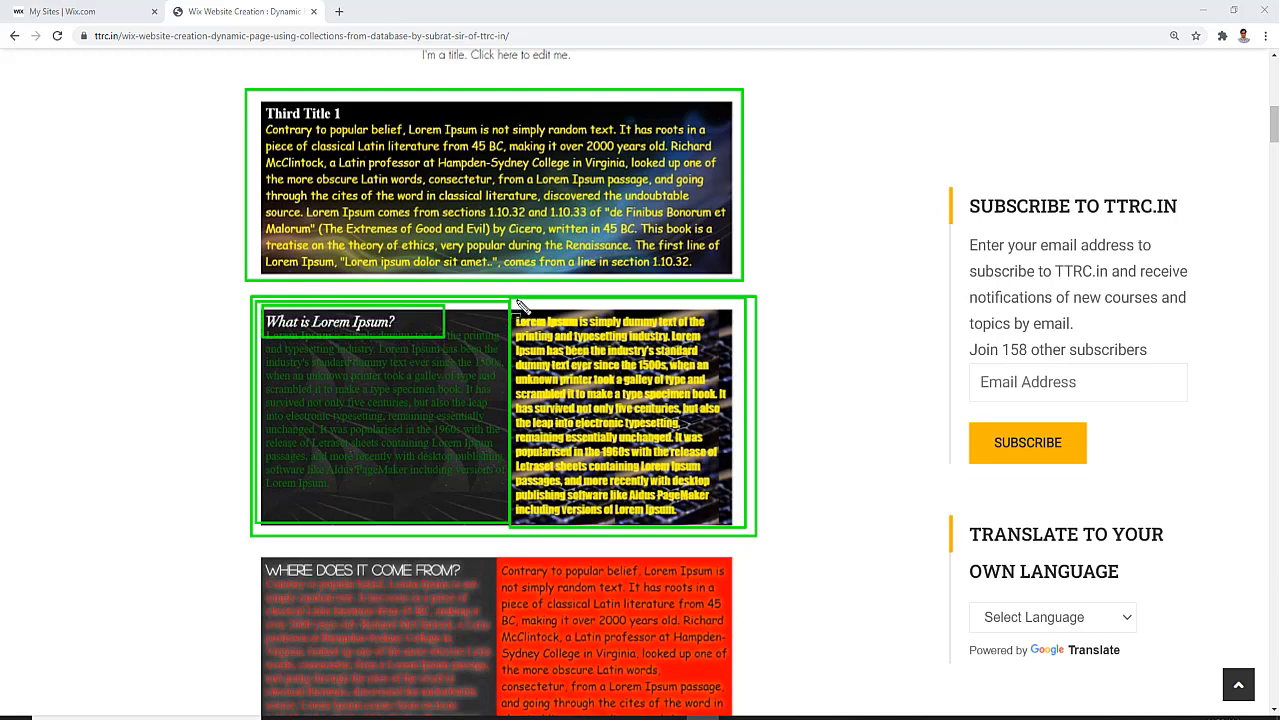
{"action": "mouse_move", "coordinate": [513, 299]}
{"action": "left_mouse_down"}
{"action": "mouse_move", "coordinate": [540, 335]}
{"action": "mouse_move", "coordinate": [735, 370]}
{"action": "mouse_move", "coordinate": [733, 341]}
{"action": "left_mouse_up"}
{"action": "left_click_drag", "start_coordinate": [266, 343], "coordinate": [506, 508]}
{"action": "left_click_drag", "start_coordinate": [515, 341], "coordinate": [735, 528]}
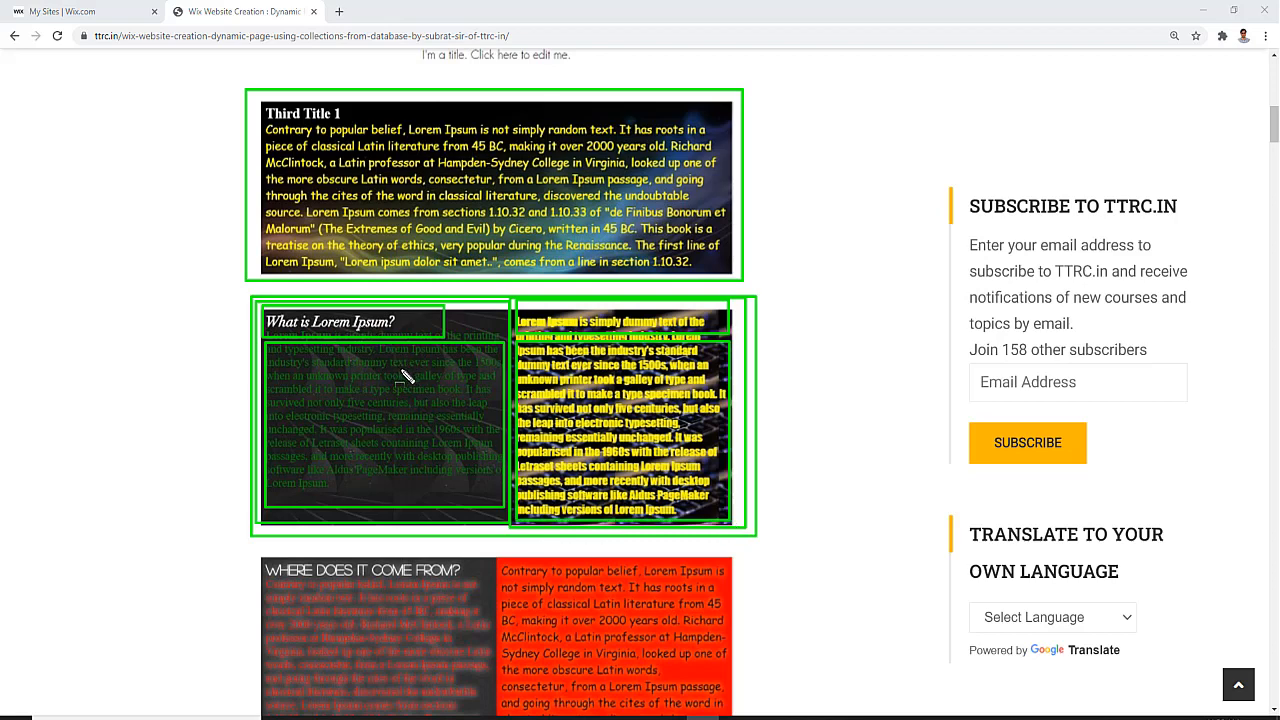
{"action": "left_click_drag", "start_coordinate": [258, 302], "coordinate": [742, 530]}
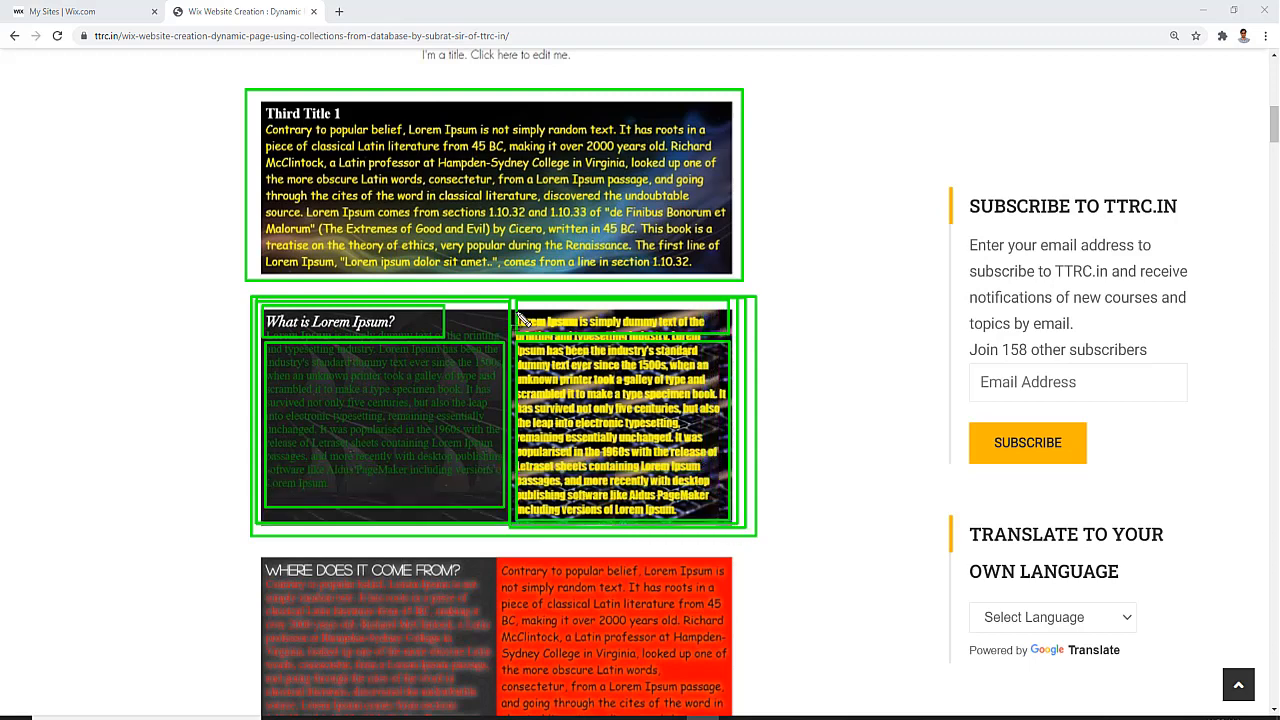
{"action": "left_click_drag", "start_coordinate": [517, 308], "coordinate": [740, 343]}
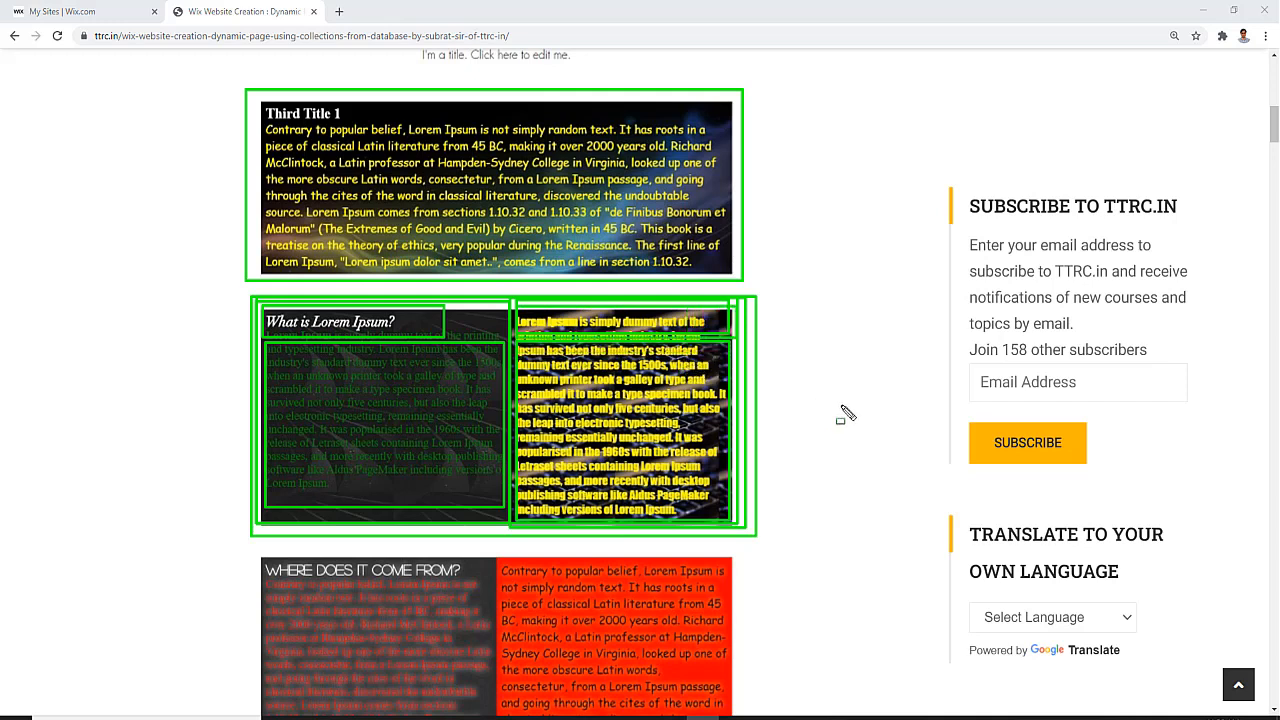
{"action": "key", "text": "Escape"}
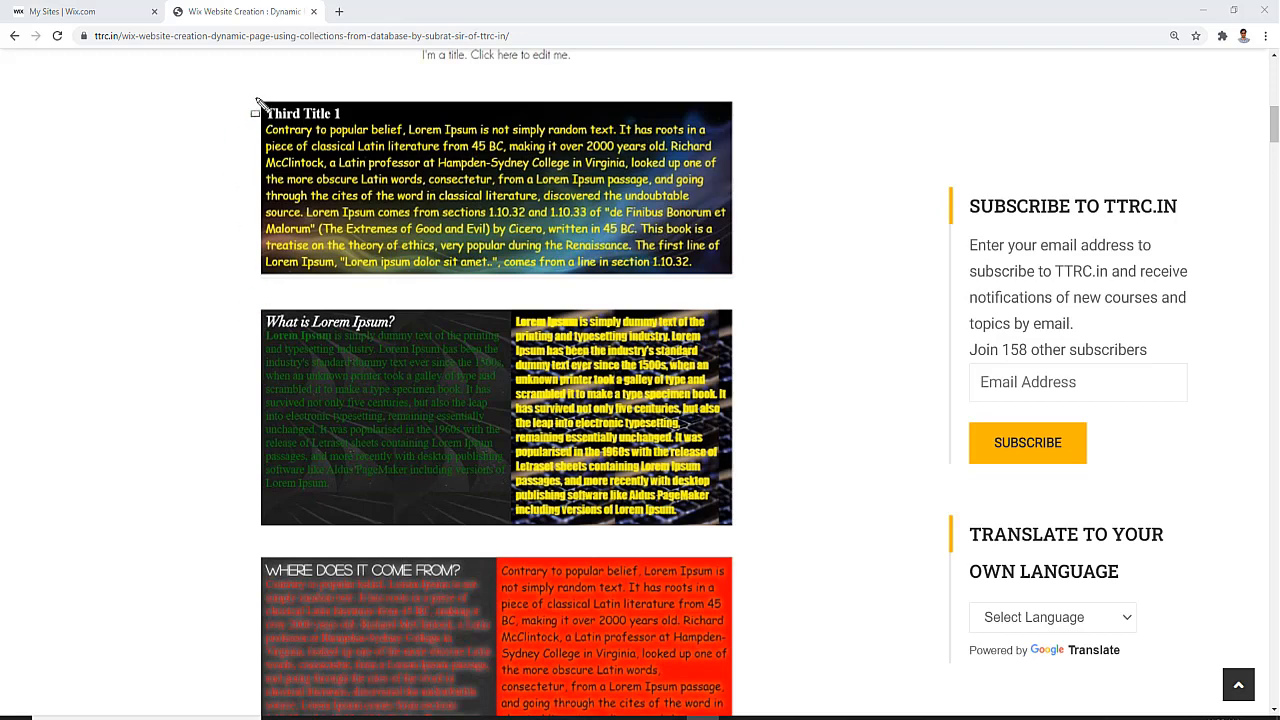
Outline the first-row post, then both second-row posts and the red third-row post, clearing the markings after each set
{"action": "left_click_drag", "start_coordinate": [258, 98], "coordinate": [737, 279]}
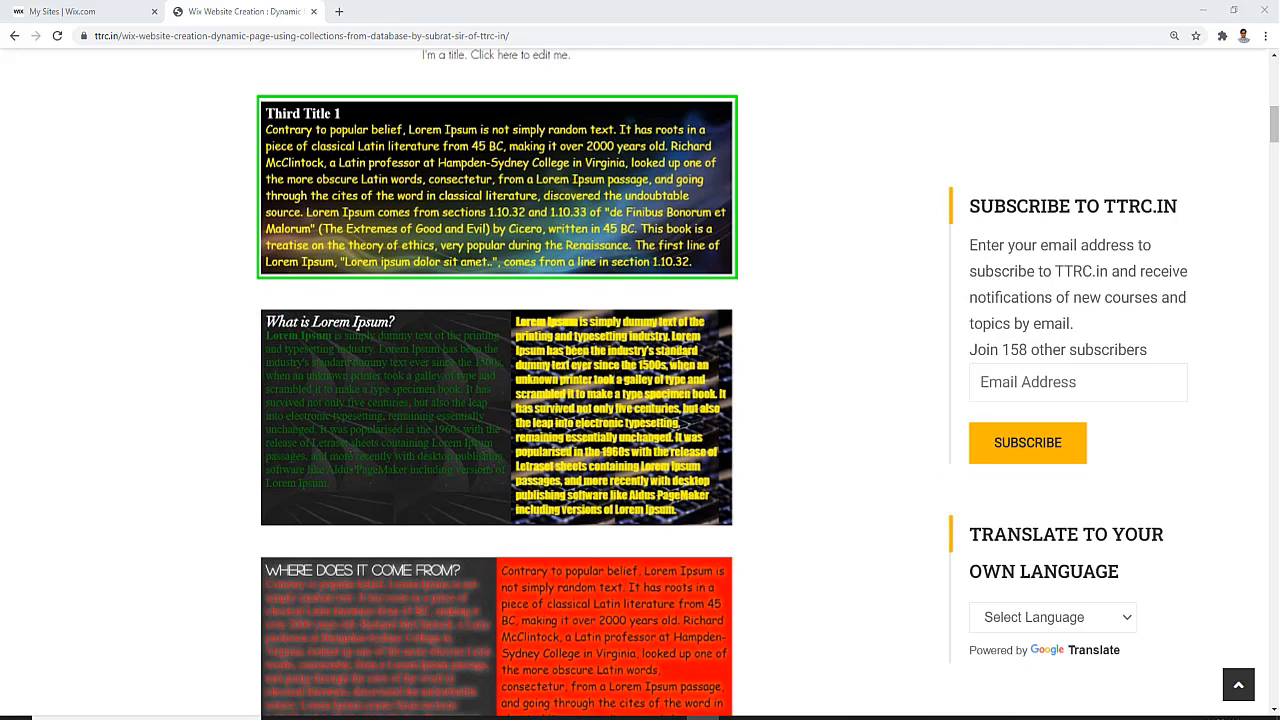
{"action": "key", "text": "Escape"}
{"action": "scroll", "coordinate": [755, 311], "scroll_direction": "down", "scroll_amount": 2}
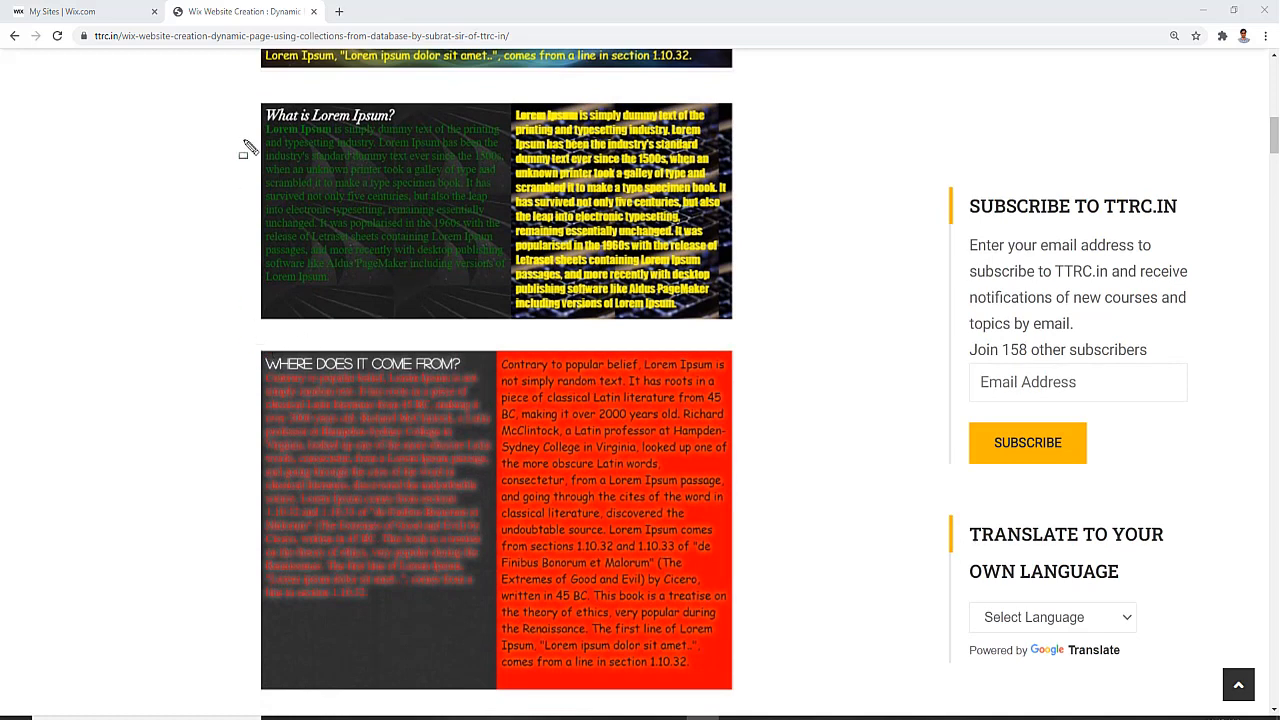
{"action": "mouse_move", "coordinate": [251, 99]}
{"action": "left_mouse_down"}
{"action": "mouse_move", "coordinate": [571, 320]}
{"action": "mouse_move", "coordinate": [509, 334]}
{"action": "left_mouse_up"}
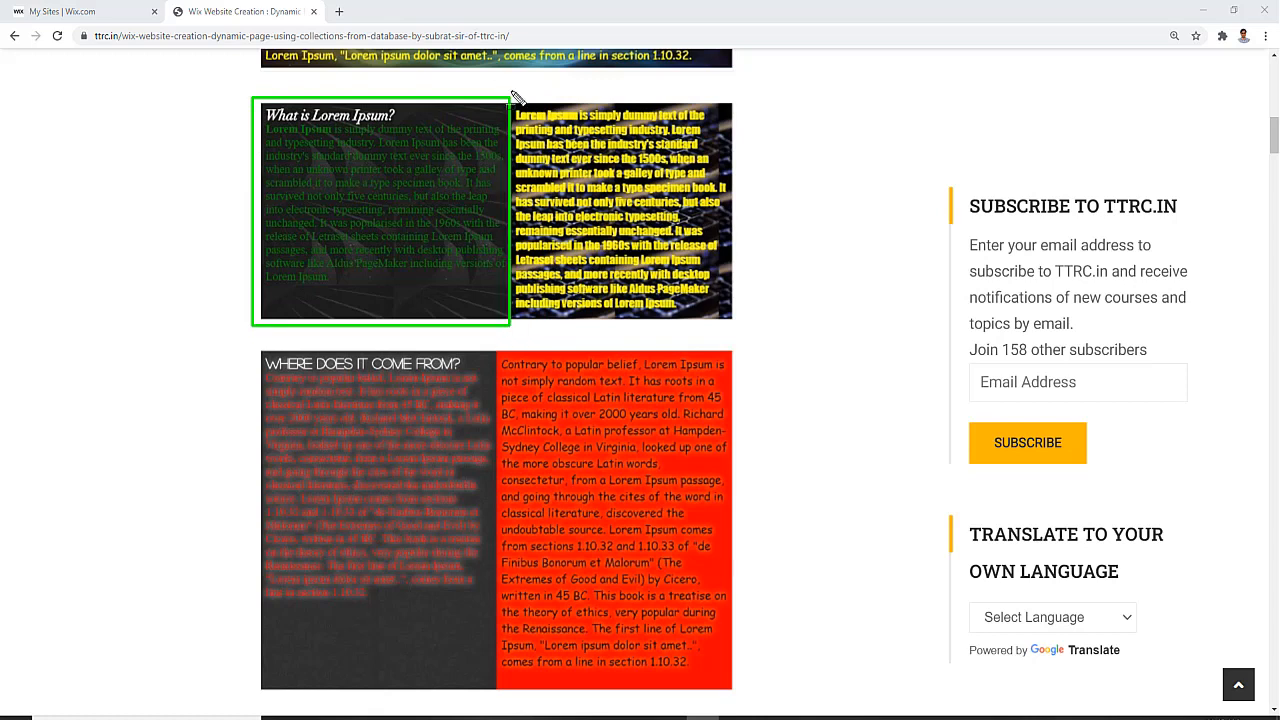
{"action": "mouse_move", "coordinate": [512, 95]}
{"action": "left_mouse_down"}
{"action": "mouse_move", "coordinate": [737, 291]}
{"action": "mouse_move", "coordinate": [741, 337]}
{"action": "left_mouse_up"}
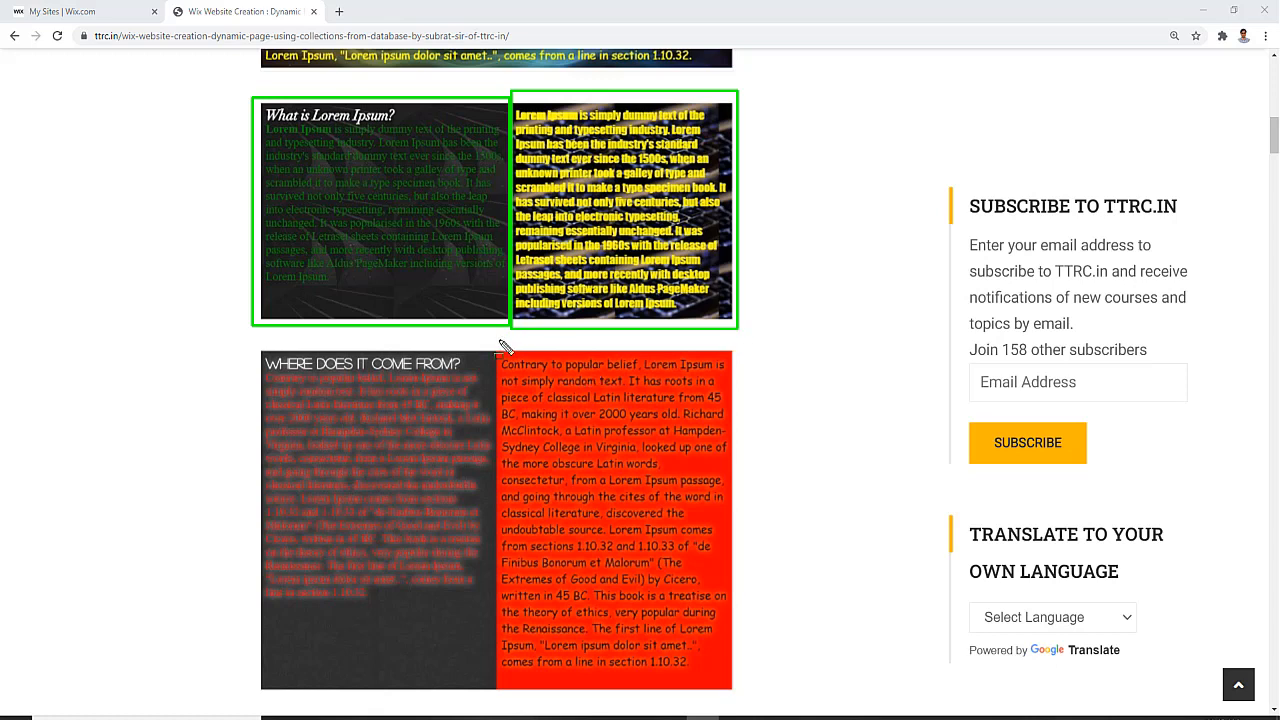
{"action": "mouse_move", "coordinate": [498, 346]}
{"action": "left_mouse_down"}
{"action": "mouse_move", "coordinate": [706, 594]}
{"action": "mouse_move", "coordinate": [733, 700]}
{"action": "left_mouse_up"}
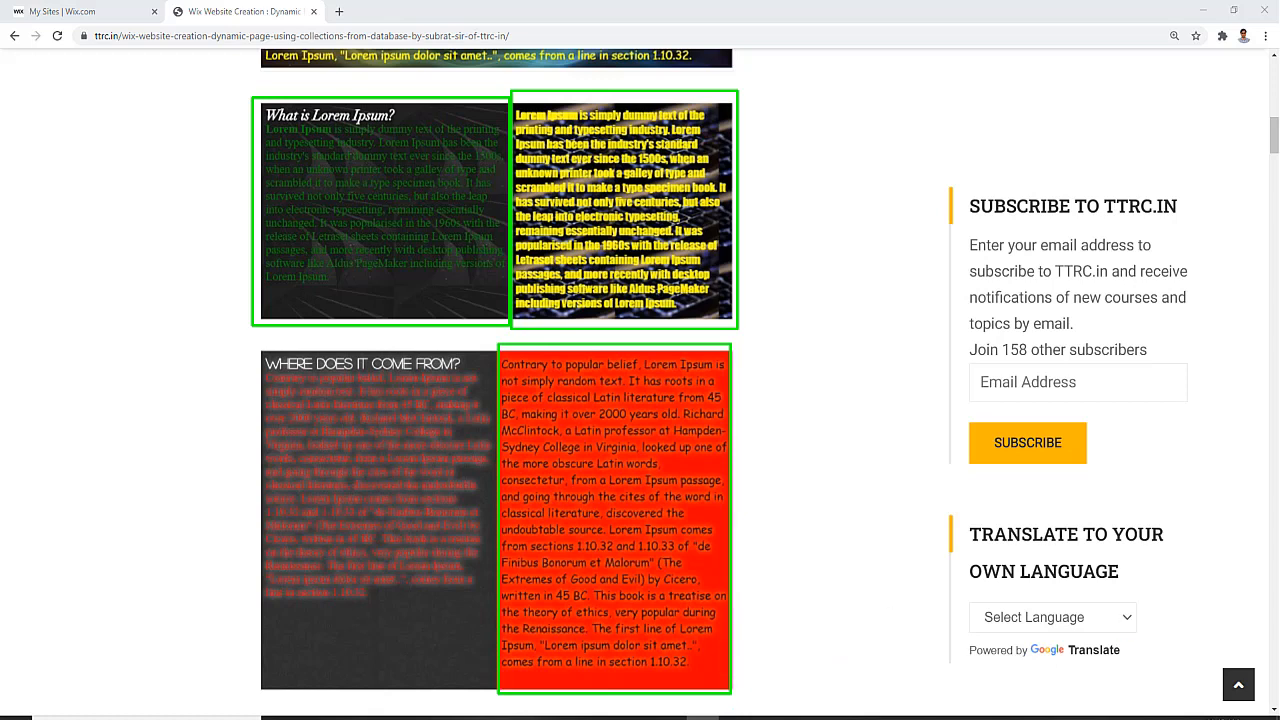
{"action": "key", "text": "Escape"}
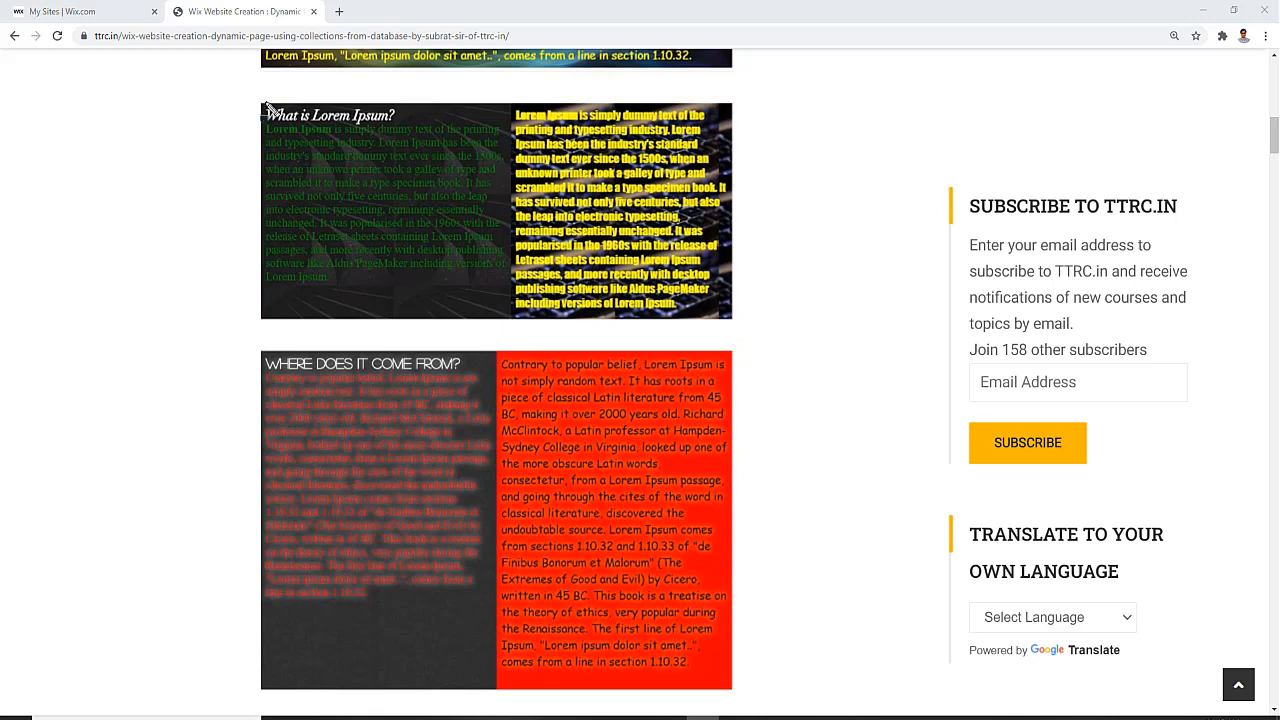
Outline the second and third rows as wholes, and mark each of the four posts inside them with green rectangles
{"action": "left_click_drag", "start_coordinate": [231, 82], "coordinate": [797, 334]}
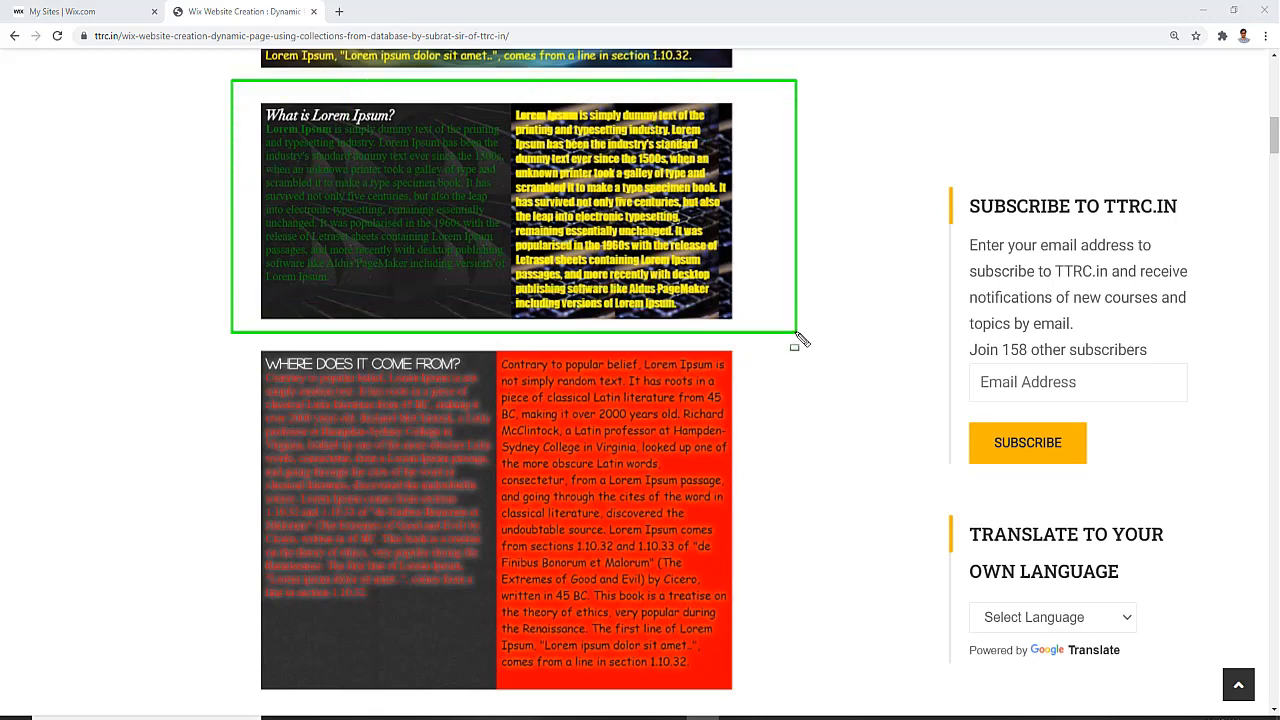
{"action": "mouse_move", "coordinate": [221, 337]}
{"action": "left_mouse_down"}
{"action": "mouse_move", "coordinate": [323, 371]}
{"action": "mouse_move", "coordinate": [783, 670]}
{"action": "mouse_move", "coordinate": [795, 707]}
{"action": "left_mouse_up"}
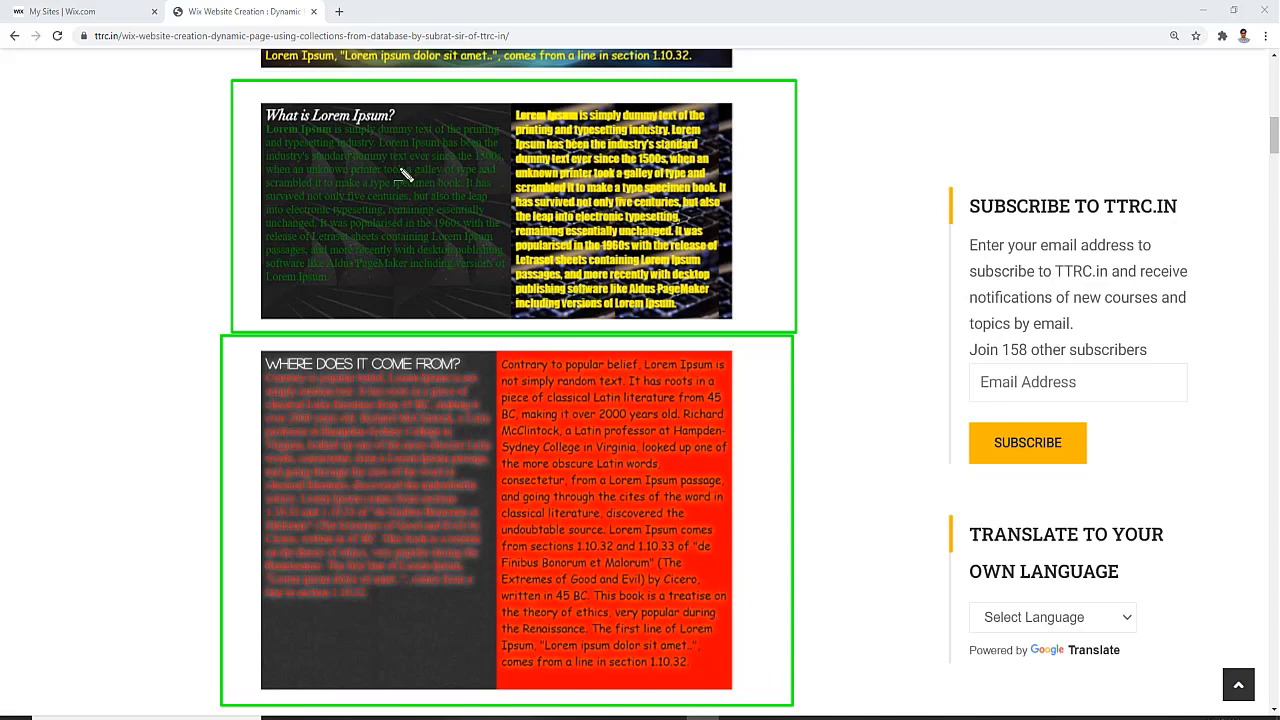
{"action": "mouse_move", "coordinate": [254, 96]}
{"action": "left_mouse_down"}
{"action": "mouse_move", "coordinate": [490, 270]}
{"action": "mouse_move", "coordinate": [514, 332]}
{"action": "left_mouse_up"}
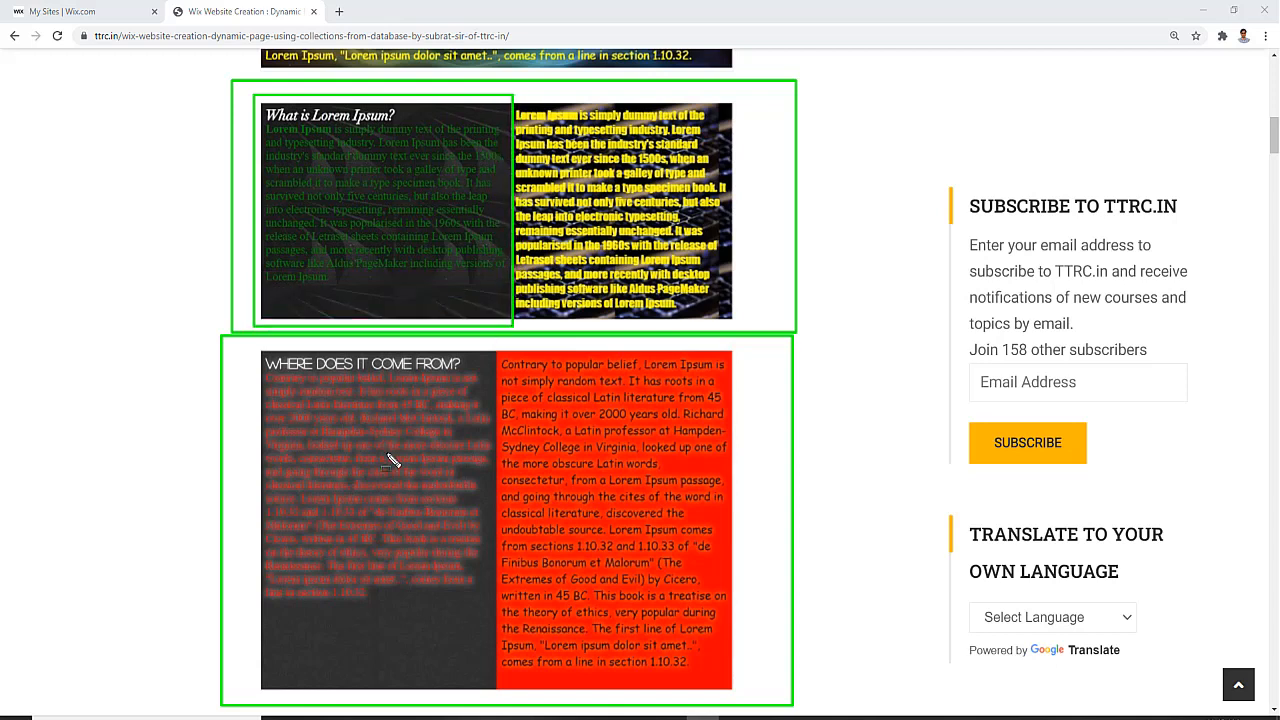
{"action": "left_click_drag", "start_coordinate": [258, 348], "coordinate": [497, 690]}
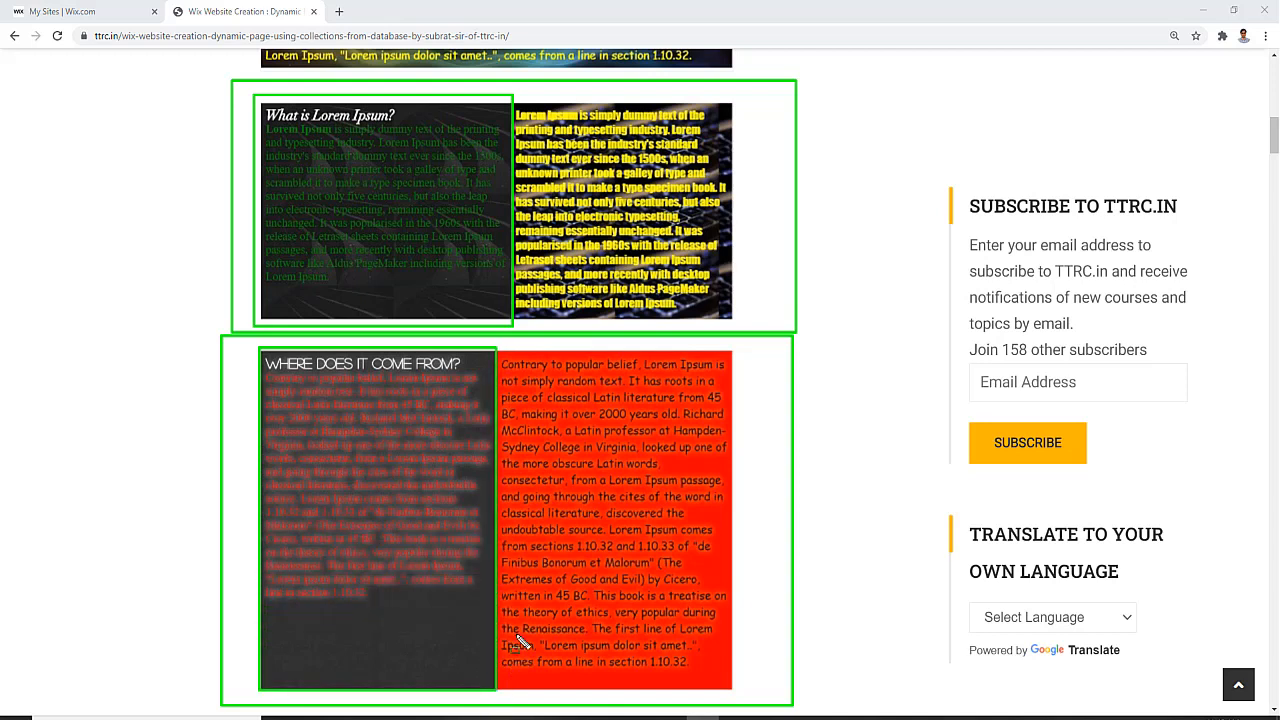
{"action": "mouse_move", "coordinate": [511, 94]}
{"action": "left_mouse_down"}
{"action": "mouse_move", "coordinate": [686, 337]}
{"action": "mouse_move", "coordinate": [745, 330]}
{"action": "left_mouse_up"}
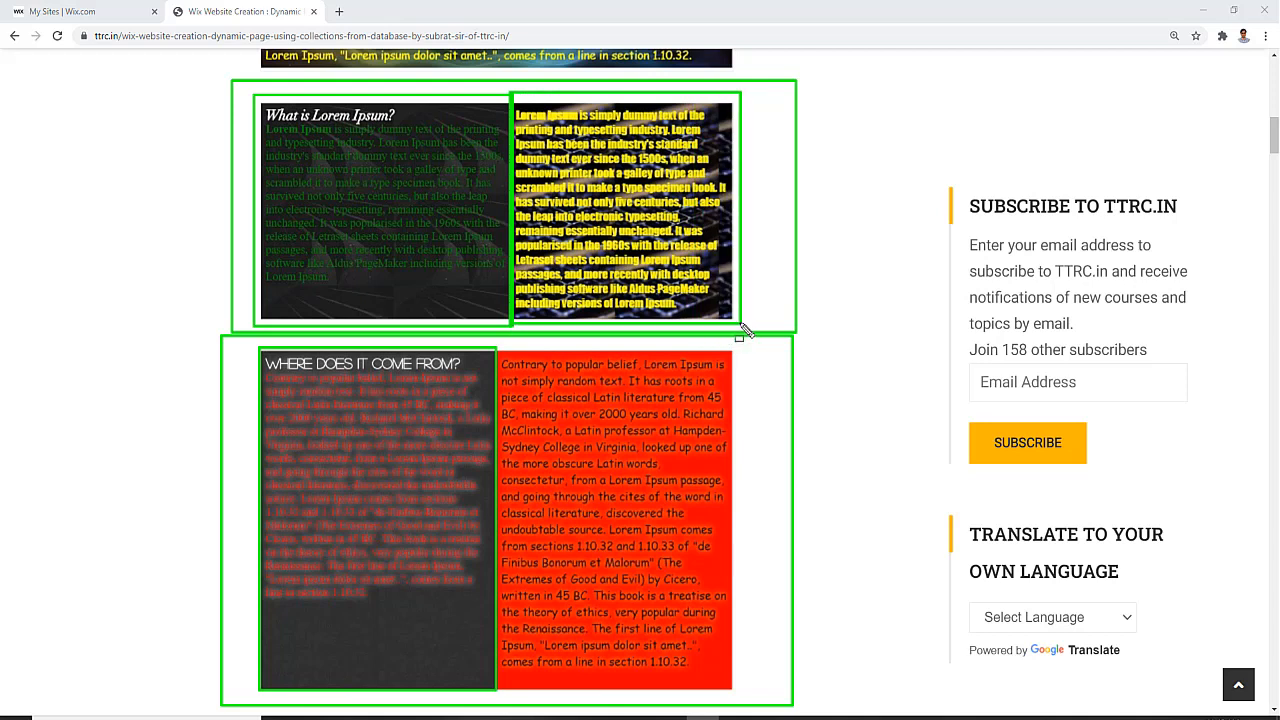
{"action": "left_click_drag", "start_coordinate": [497, 344], "coordinate": [740, 697]}
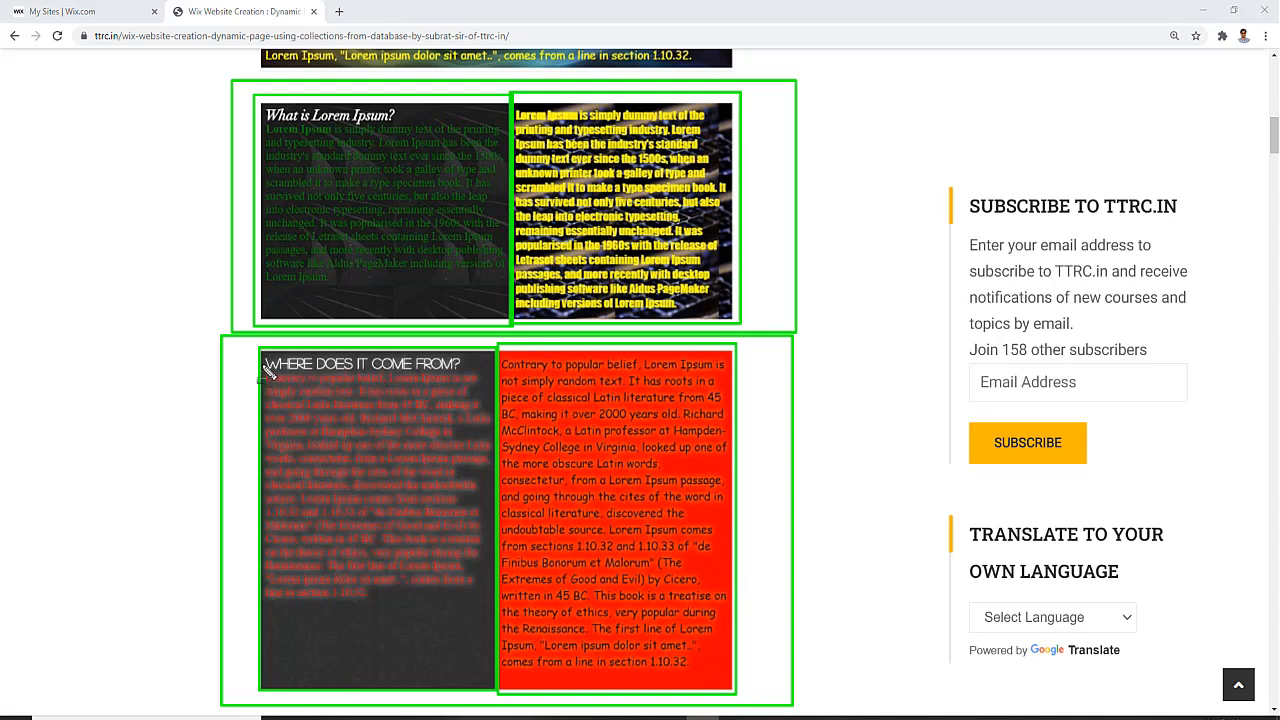
{"action": "left_click_drag", "start_coordinate": [260, 348], "coordinate": [497, 648]}
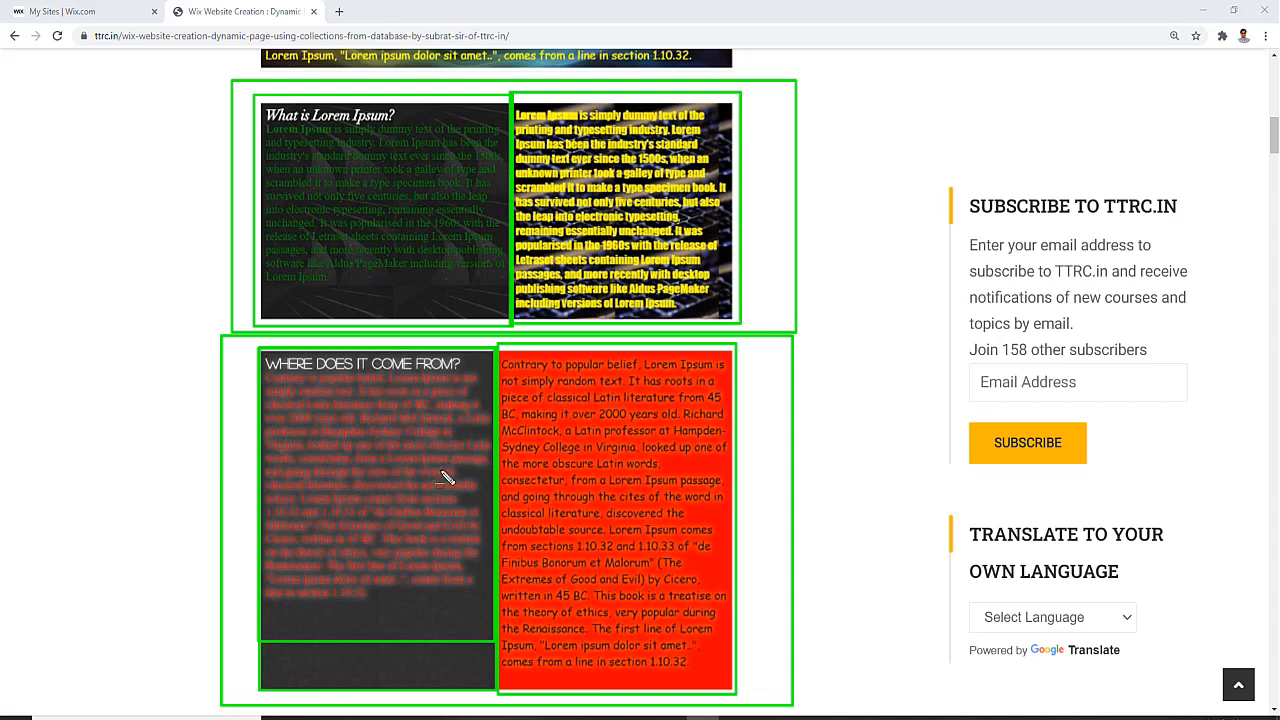
{"action": "mouse_move", "coordinate": [498, 348]}
{"action": "left_mouse_down"}
{"action": "mouse_move", "coordinate": [697, 660]}
{"action": "mouse_move", "coordinate": [737, 691]}
{"action": "left_mouse_up"}
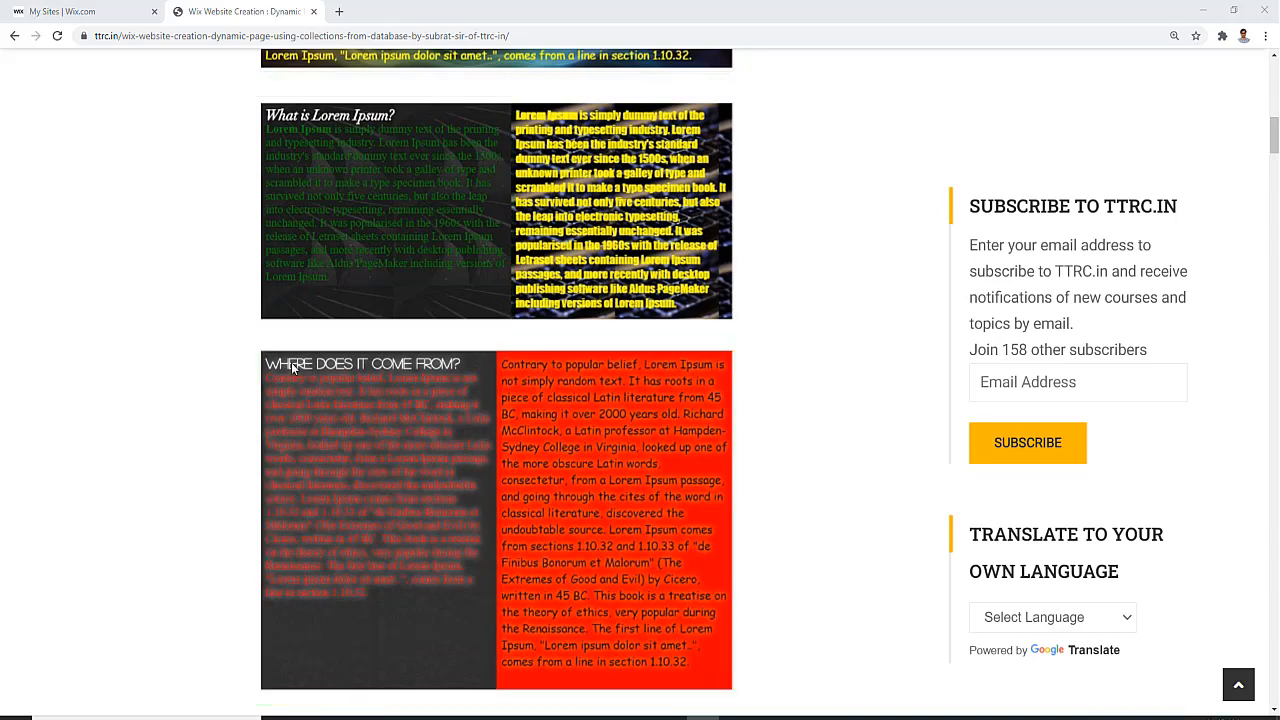
Outline the first-row post's content and the second-row posts' title and content areas in green, and clear the markings
{"action": "scroll", "coordinate": [291, 366], "scroll_direction": "up", "scroll_amount": 3}
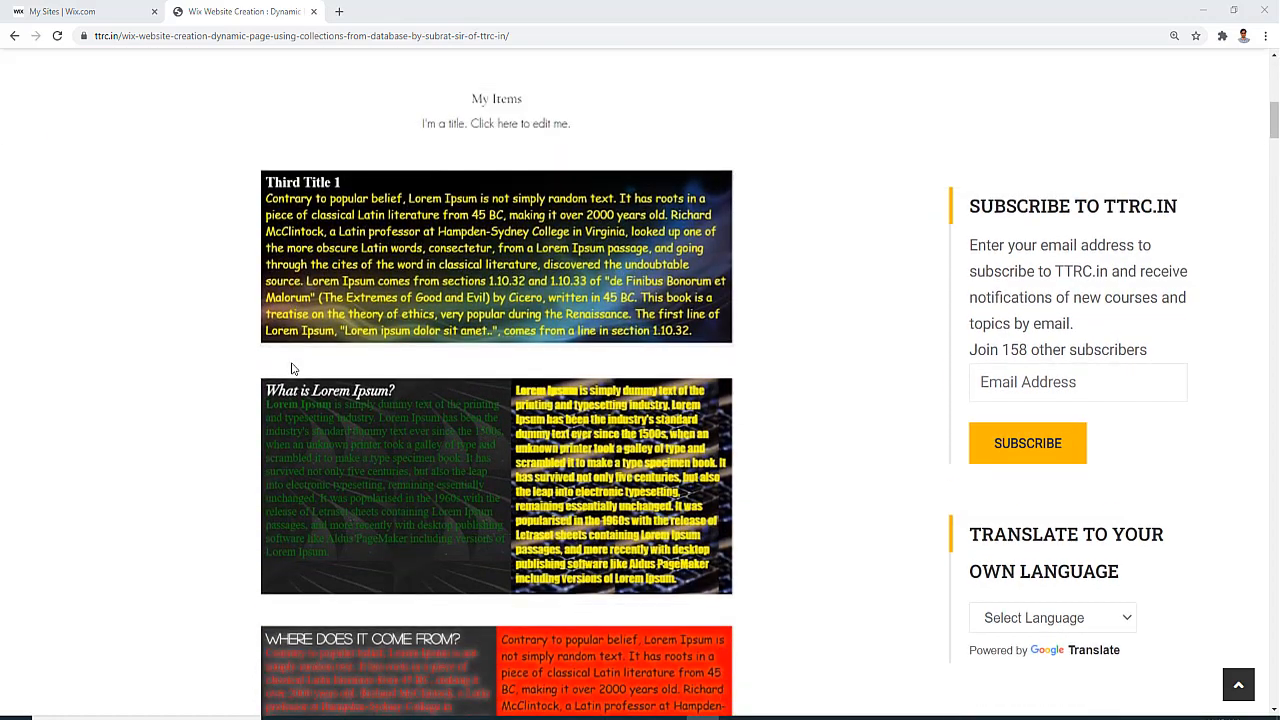
{"action": "scroll", "coordinate": [291, 362], "scroll_direction": "down", "scroll_amount": 1}
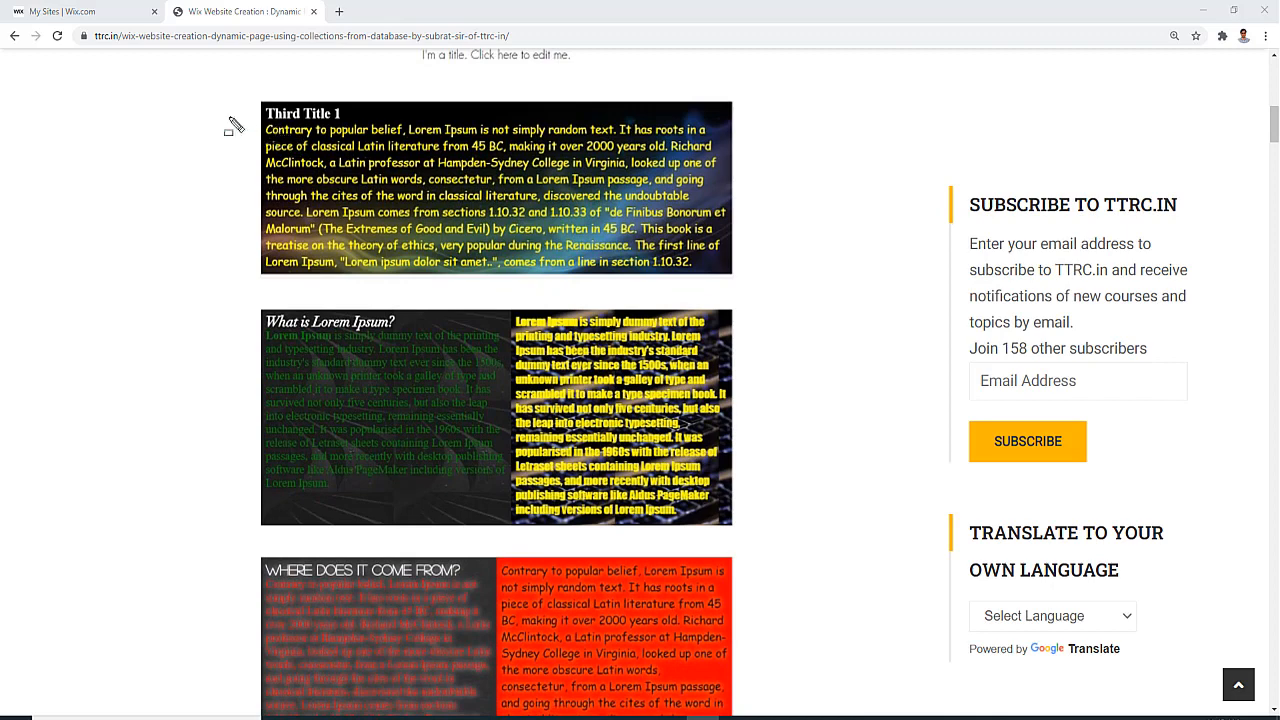
{"action": "mouse_move", "coordinate": [253, 120]}
{"action": "left_mouse_down"}
{"action": "mouse_move", "coordinate": [677, 291]}
{"action": "mouse_move", "coordinate": [723, 294]}
{"action": "mouse_move", "coordinate": [725, 280]}
{"action": "left_mouse_up"}
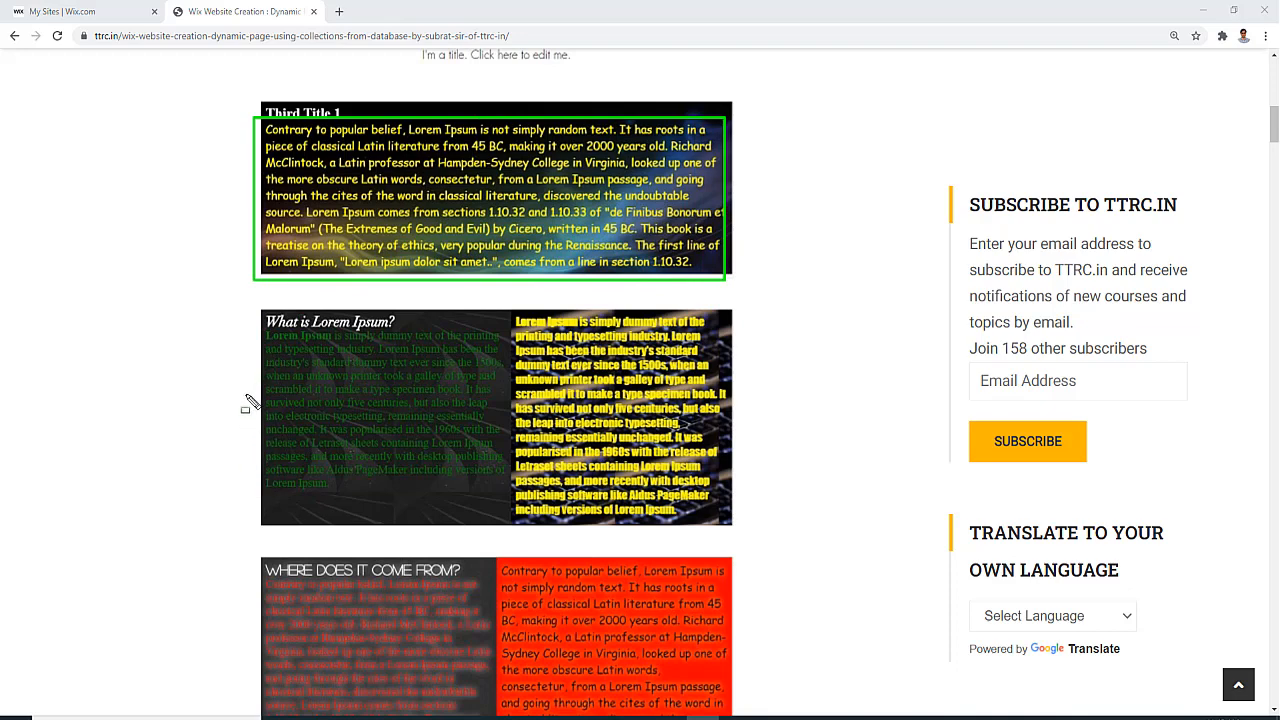
{"action": "left_click_drag", "start_coordinate": [255, 301], "coordinate": [436, 335]}
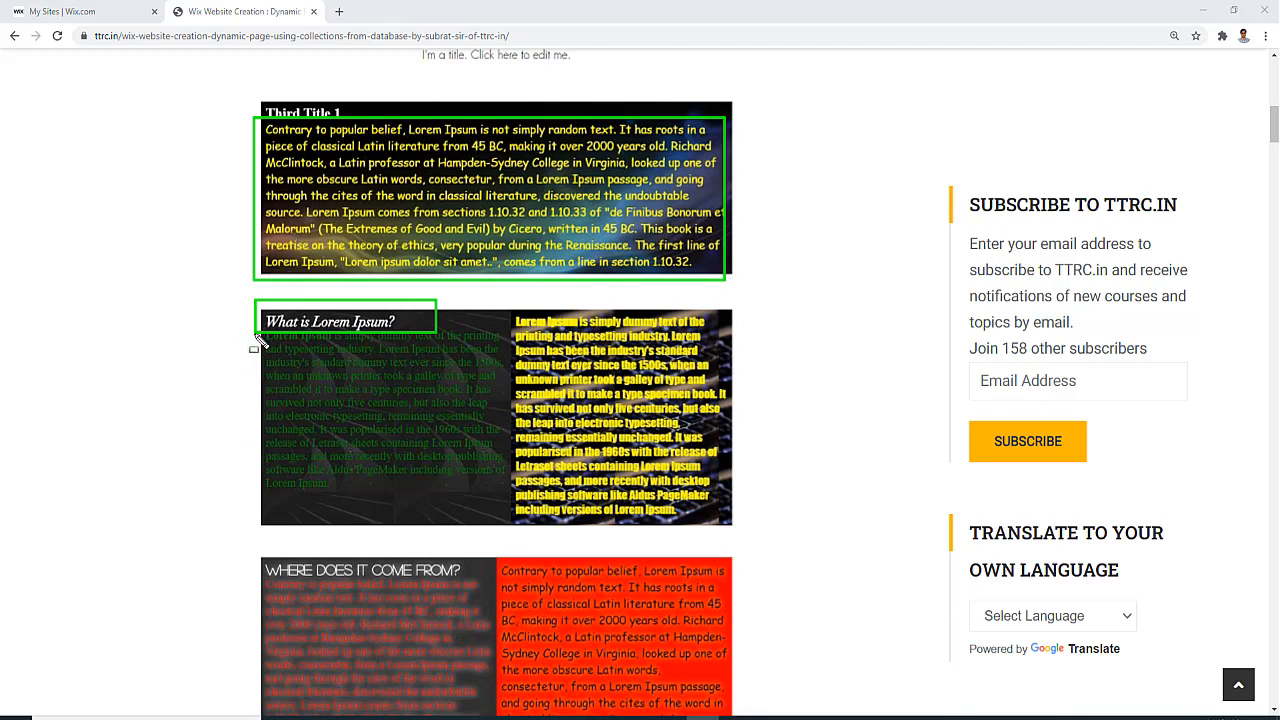
{"action": "left_click_drag", "start_coordinate": [255, 333], "coordinate": [507, 530]}
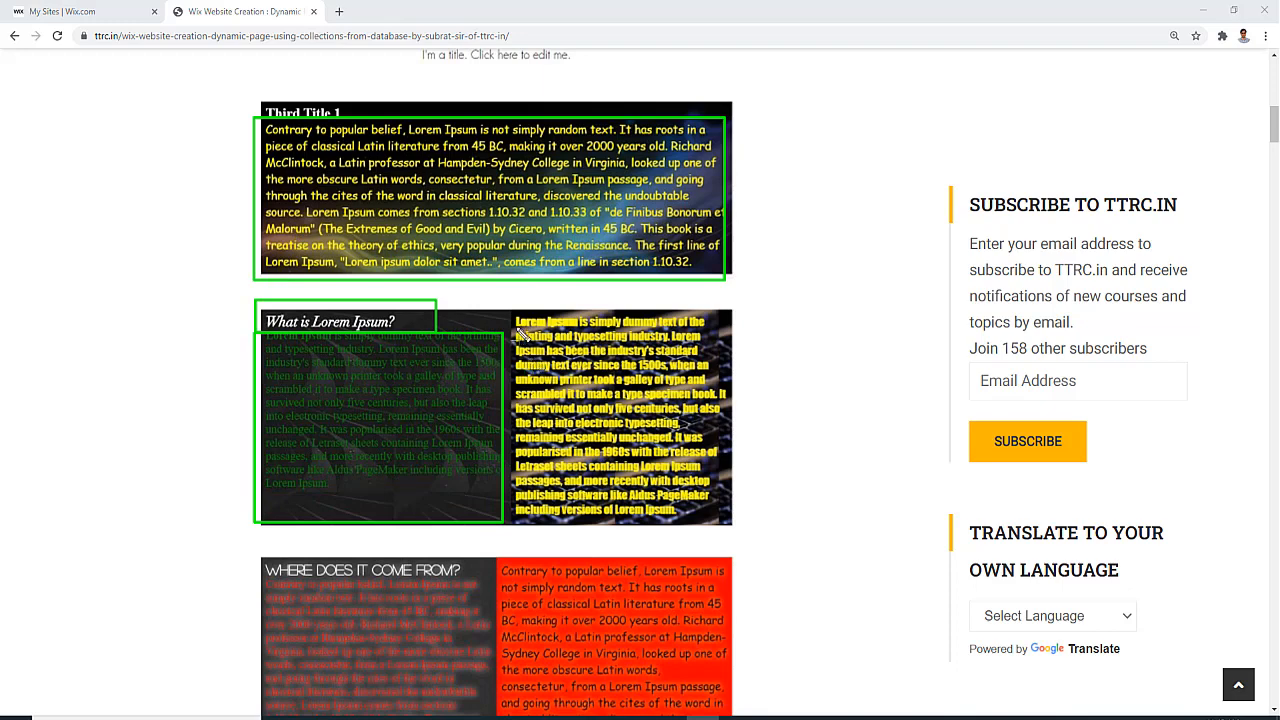
{"action": "left_click_drag", "start_coordinate": [513, 333], "coordinate": [726, 526]}
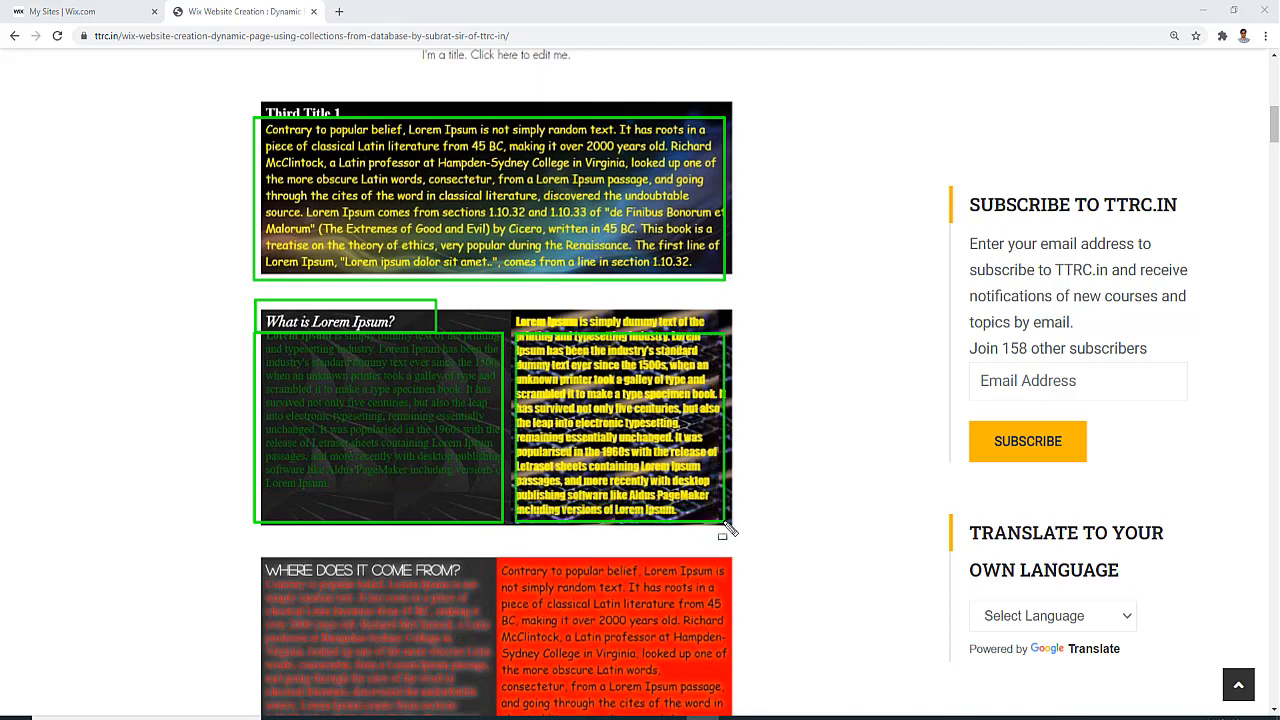
{"action": "left_click_drag", "start_coordinate": [508, 295], "coordinate": [625, 350]}
{"action": "left_click_drag", "start_coordinate": [716, 373], "coordinate": [741, 342]}
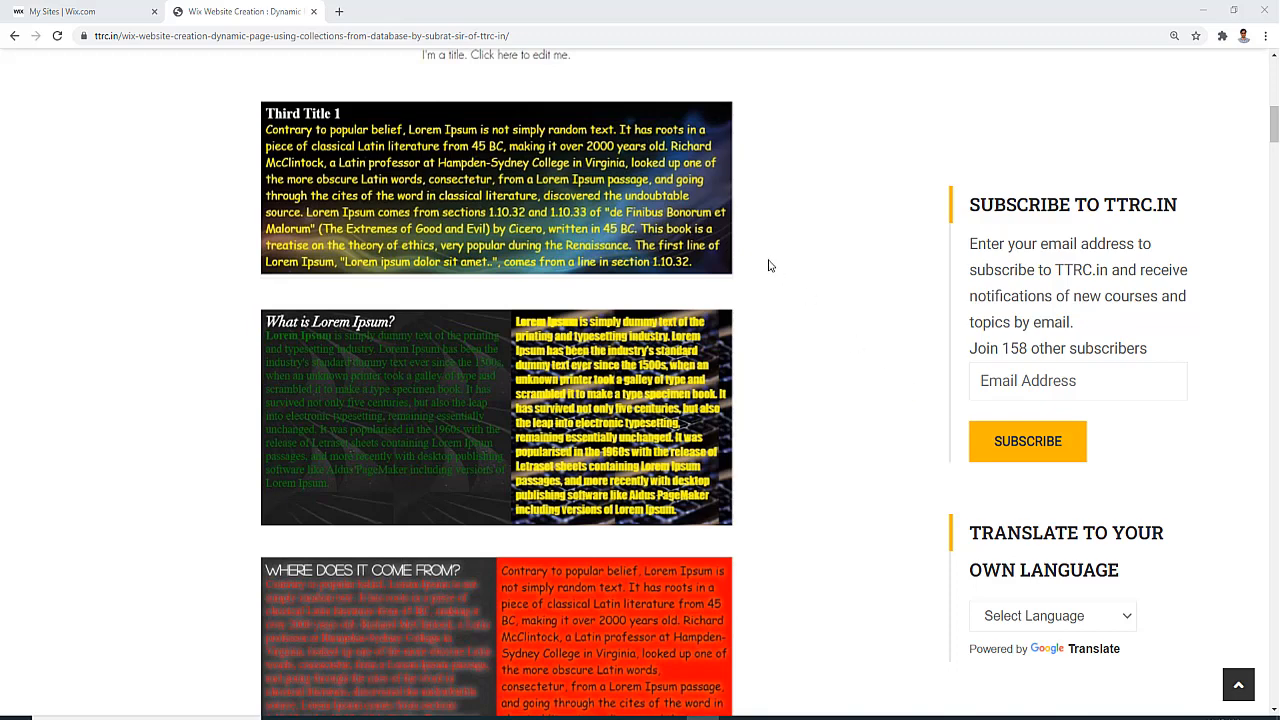
Skim the article's written instructions, switch to the Wix My Sites page, and open the We Blog site for editing
{"action": "scroll", "coordinate": [770, 265], "scroll_direction": "down", "scroll_amount": 3}
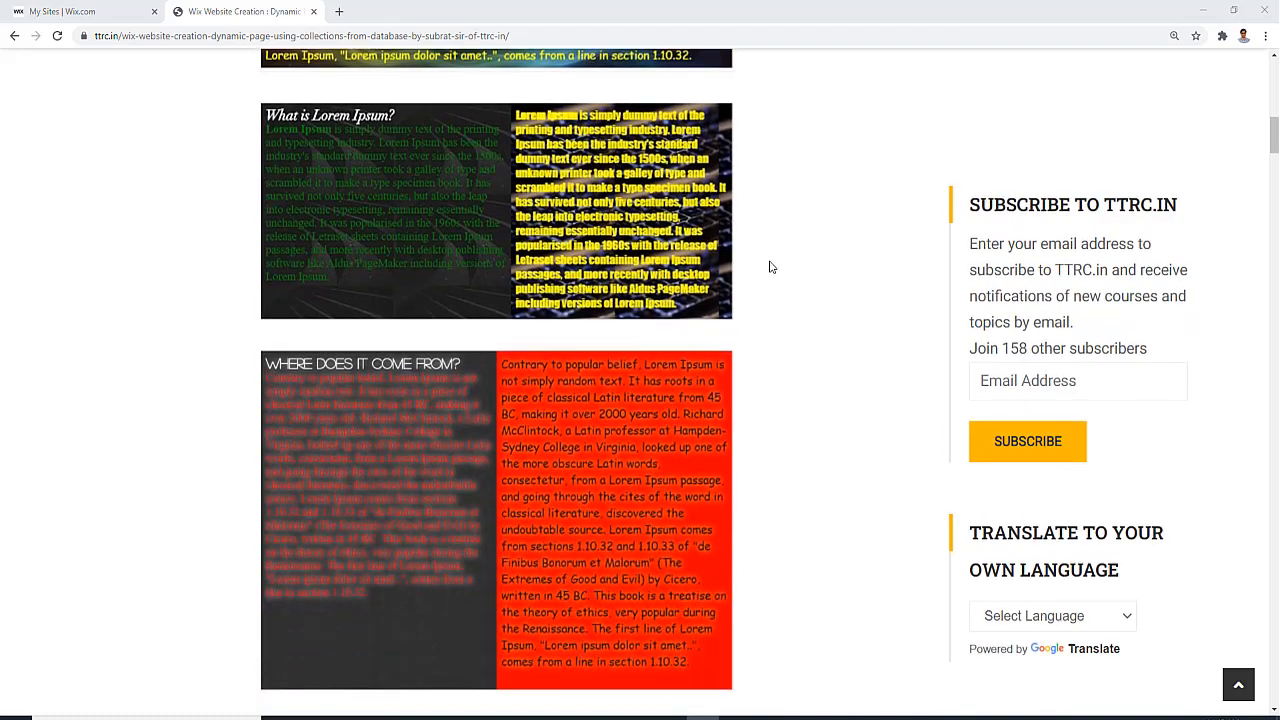
{"action": "scroll", "coordinate": [773, 276], "scroll_direction": "down", "scroll_amount": 6}
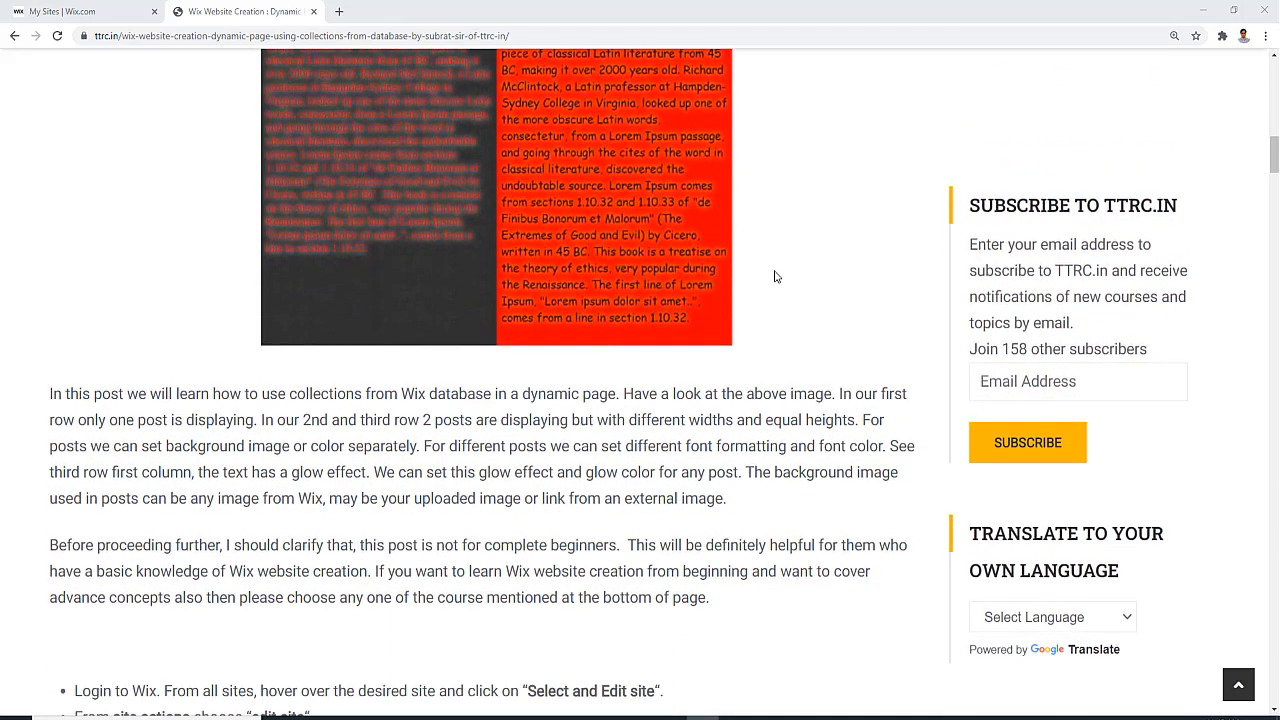
{"action": "scroll", "coordinate": [700, 280], "scroll_direction": "down", "scroll_amount": 3}
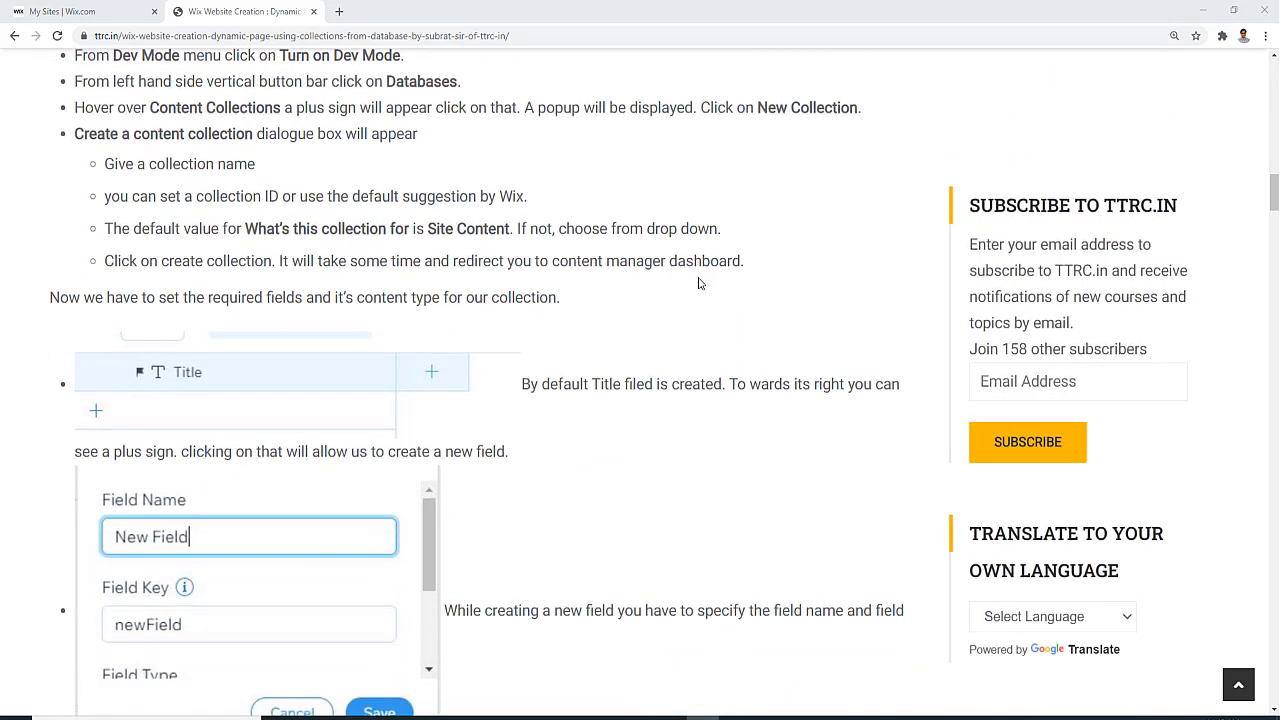
{"action": "left_click", "coordinate": [92, 14]}
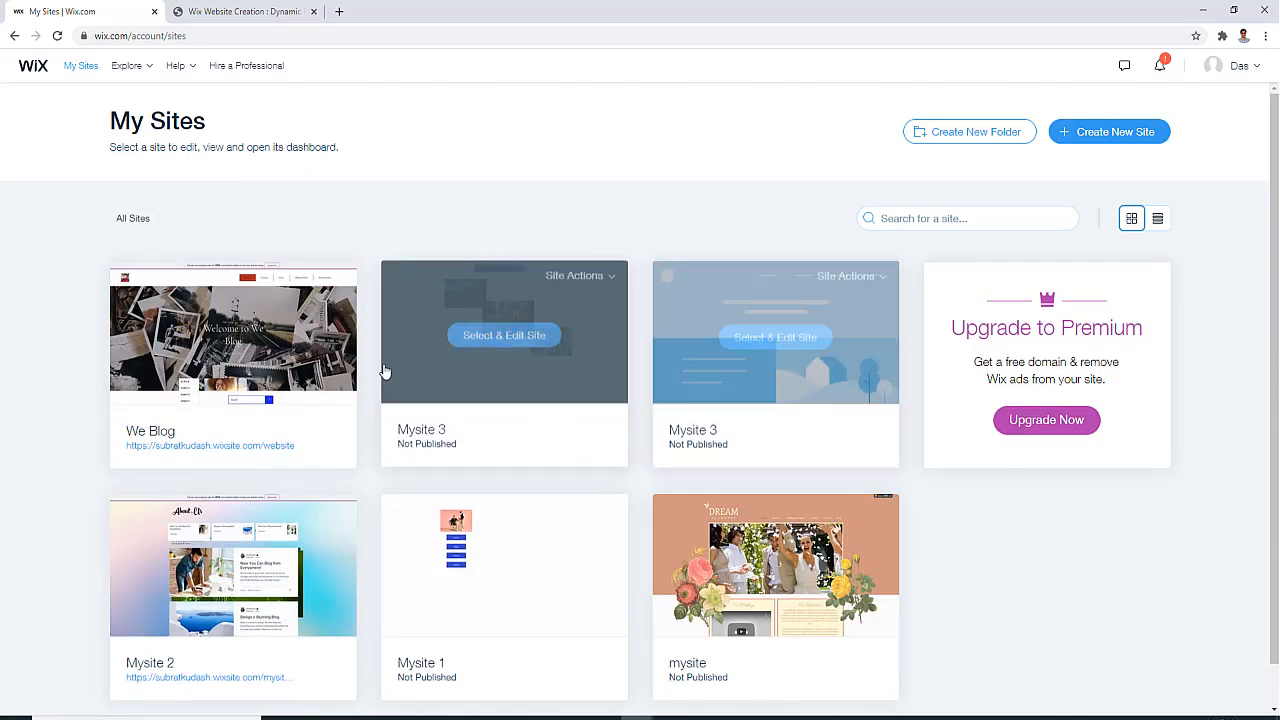
{"action": "mouse_move", "coordinate": [256, 332]}
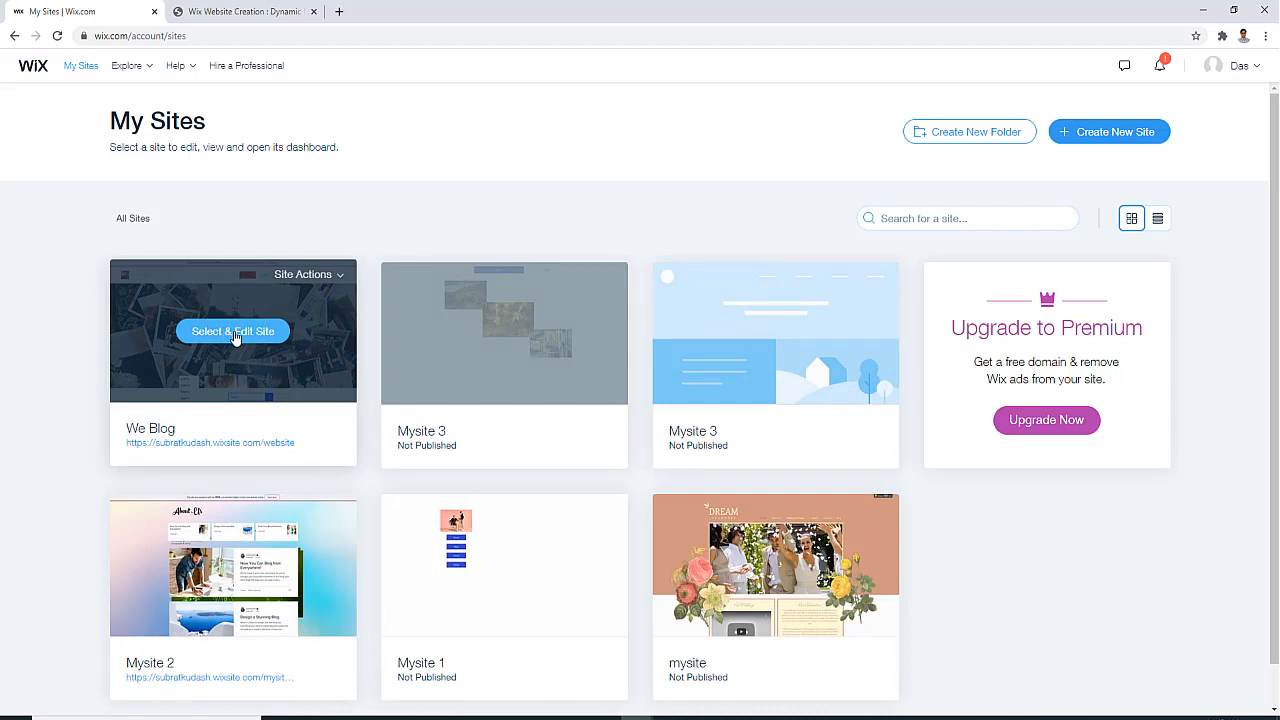
{"action": "left_click", "coordinate": [234, 333]}
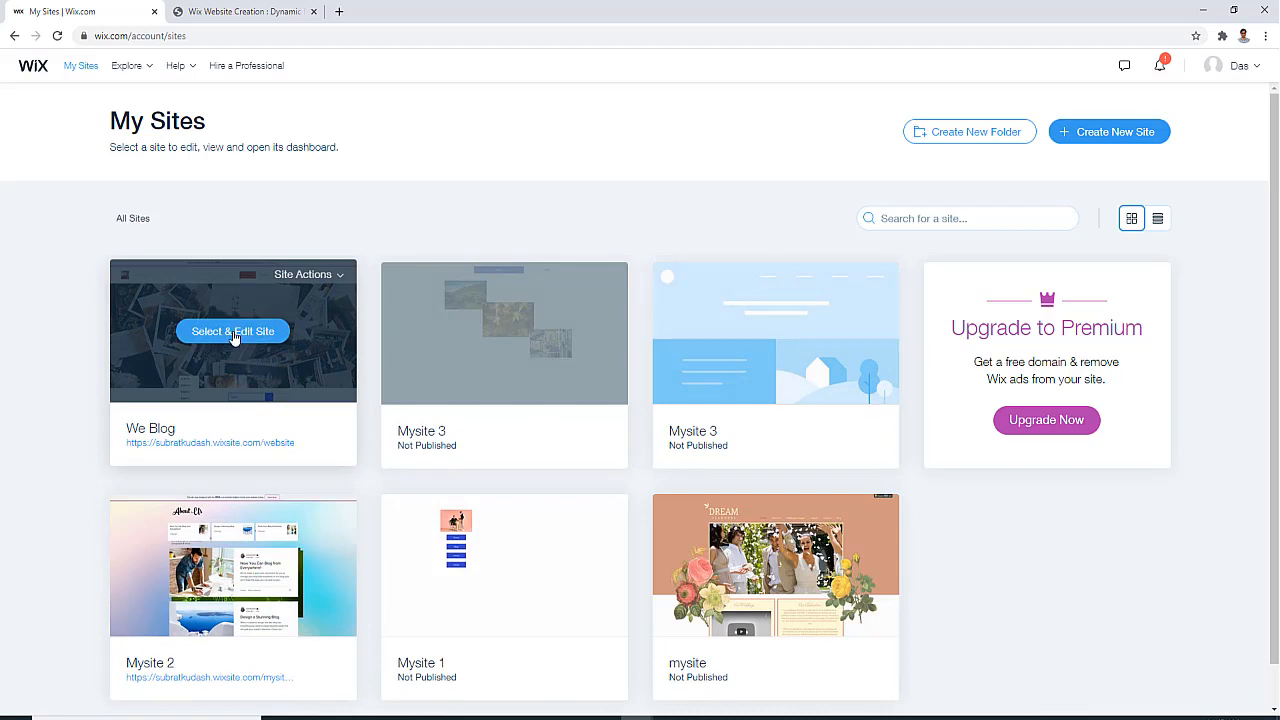
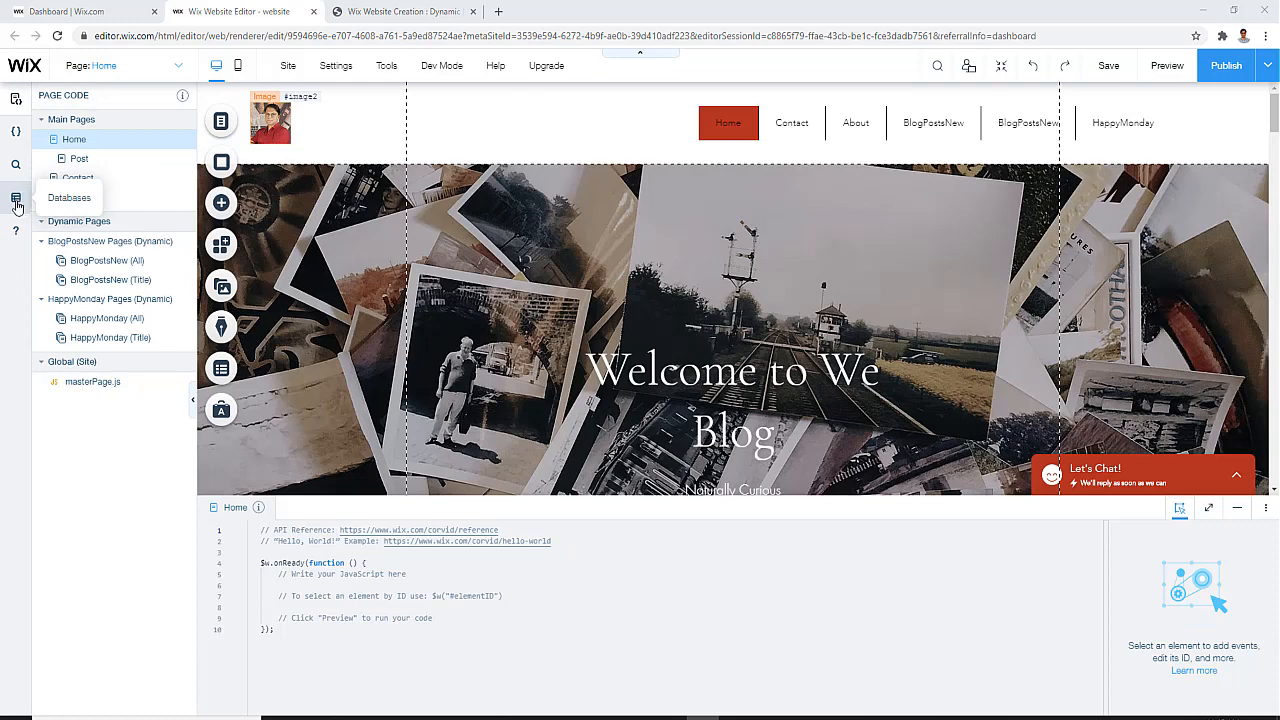
Start a new content collection in the site's databases and name it NationalNews
{"action": "left_click", "coordinate": [16, 202]}
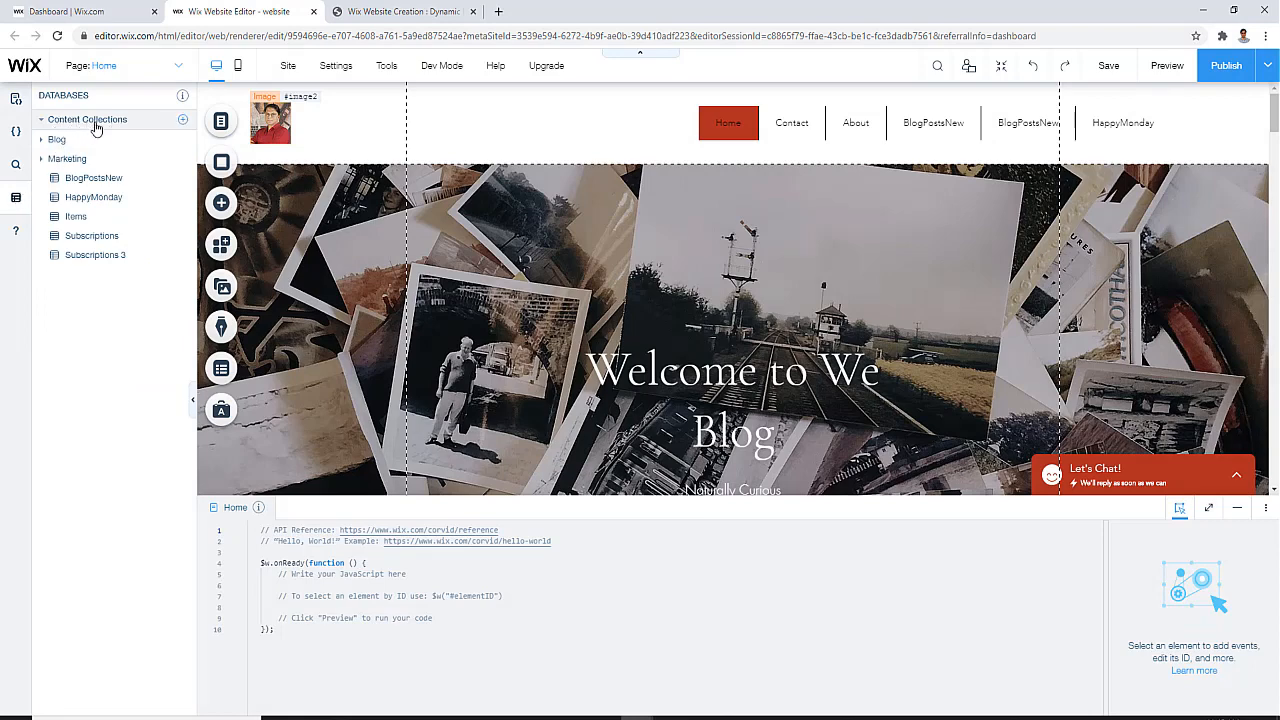
{"action": "left_click", "coordinate": [183, 120]}
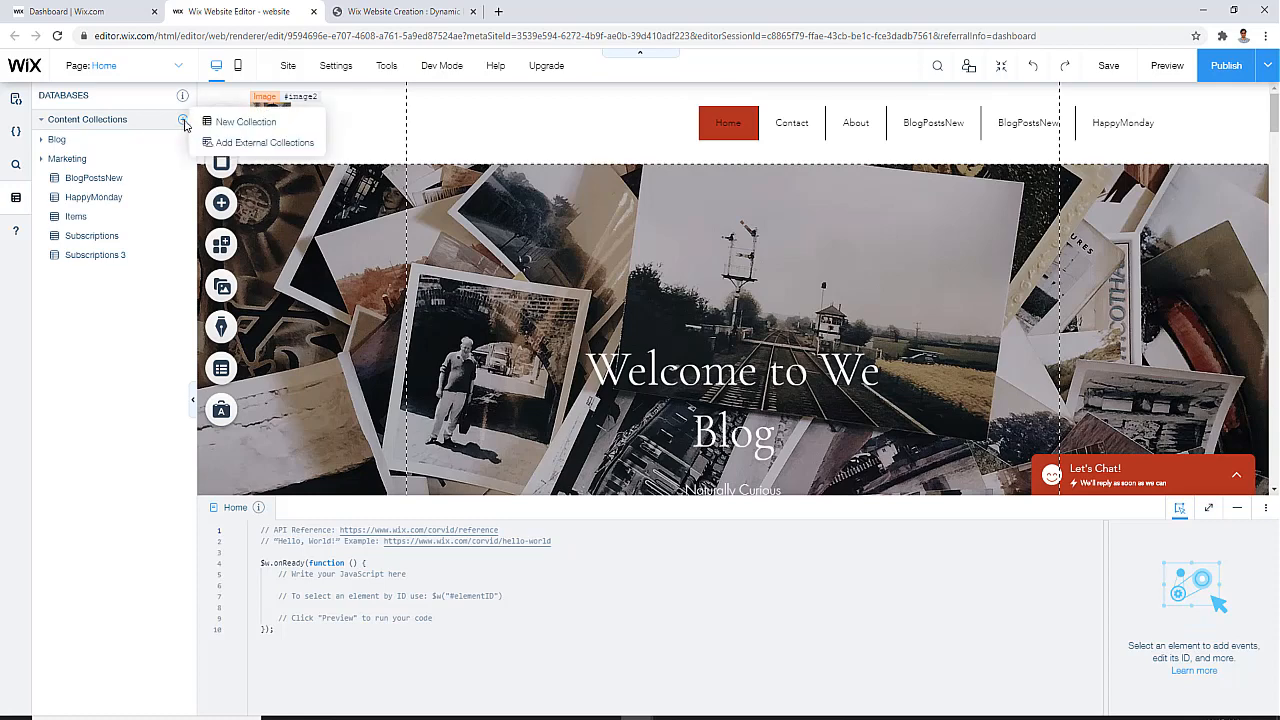
{"action": "left_click", "coordinate": [212, 122]}
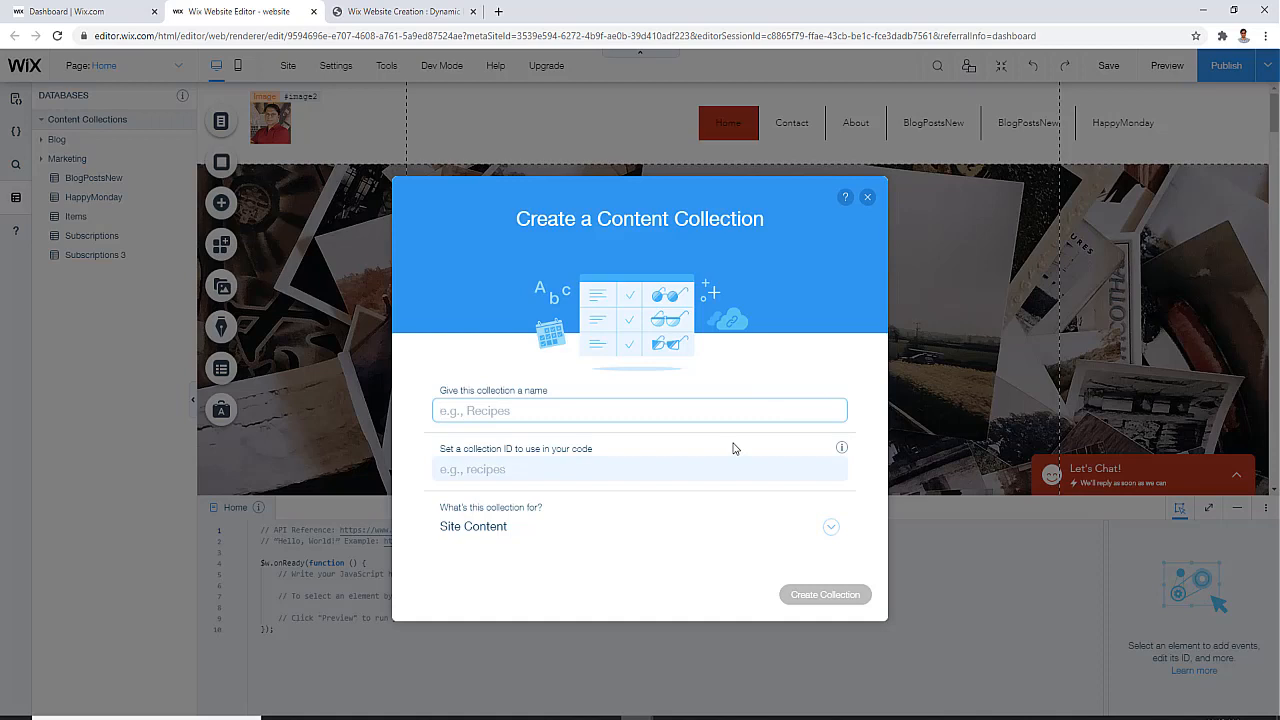
{"action": "type", "text": "Nation"}
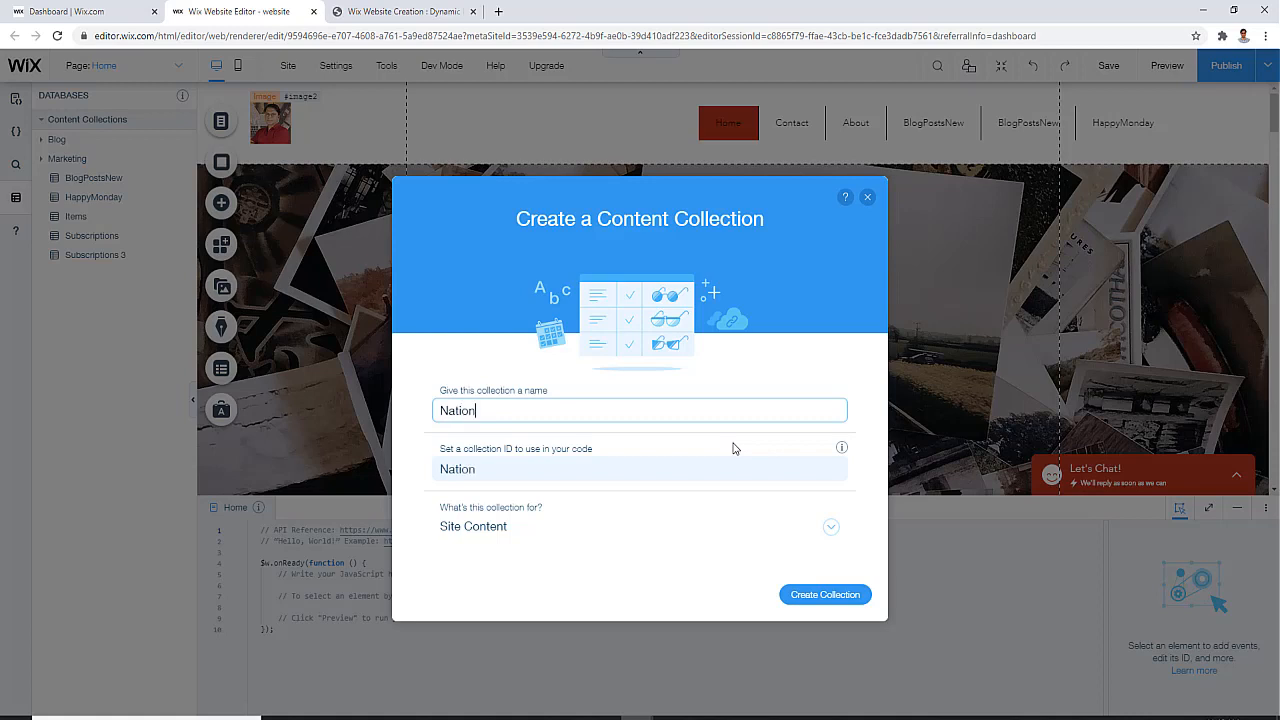
{"action": "type", "text": "alNews"}
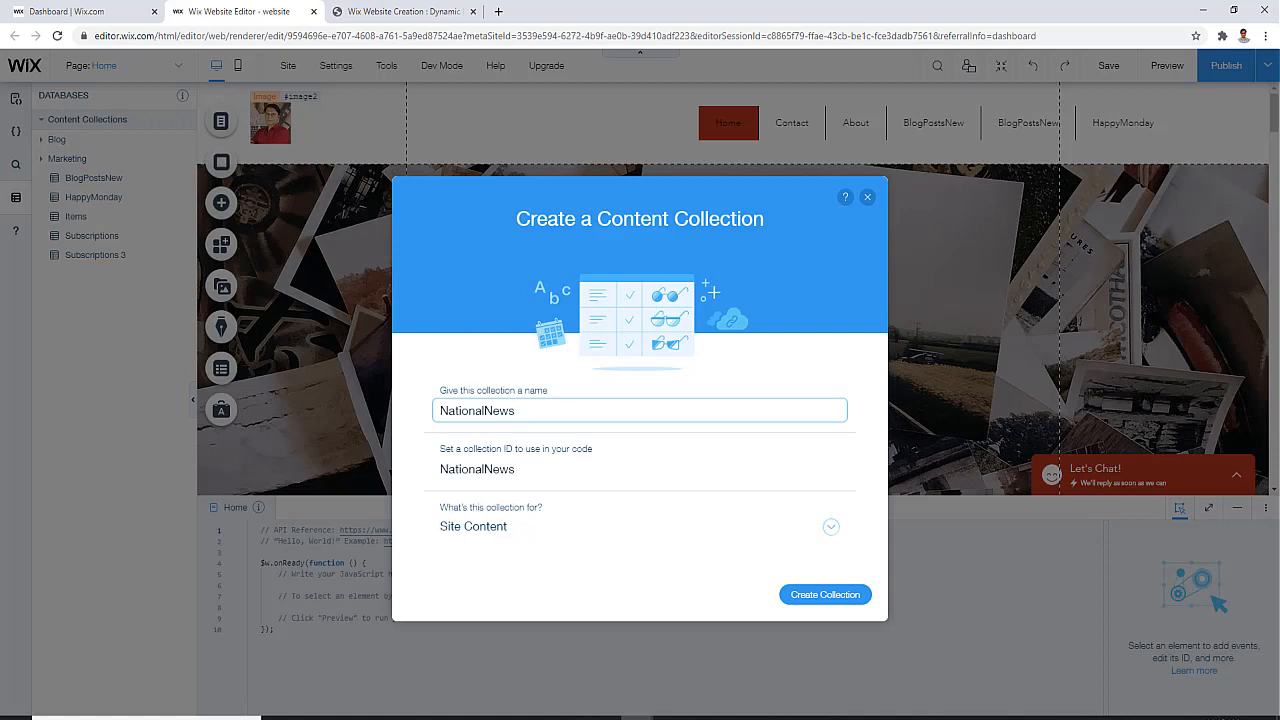
Choose Site Content as the purpose of the NationalNews collection and create the collection
{"action": "mouse_move", "coordinate": [430, 511]}
{"action": "left_mouse_down"}
{"action": "mouse_move", "coordinate": [580, 565]}
{"action": "mouse_move", "coordinate": [593, 545]}
{"action": "left_mouse_up"}
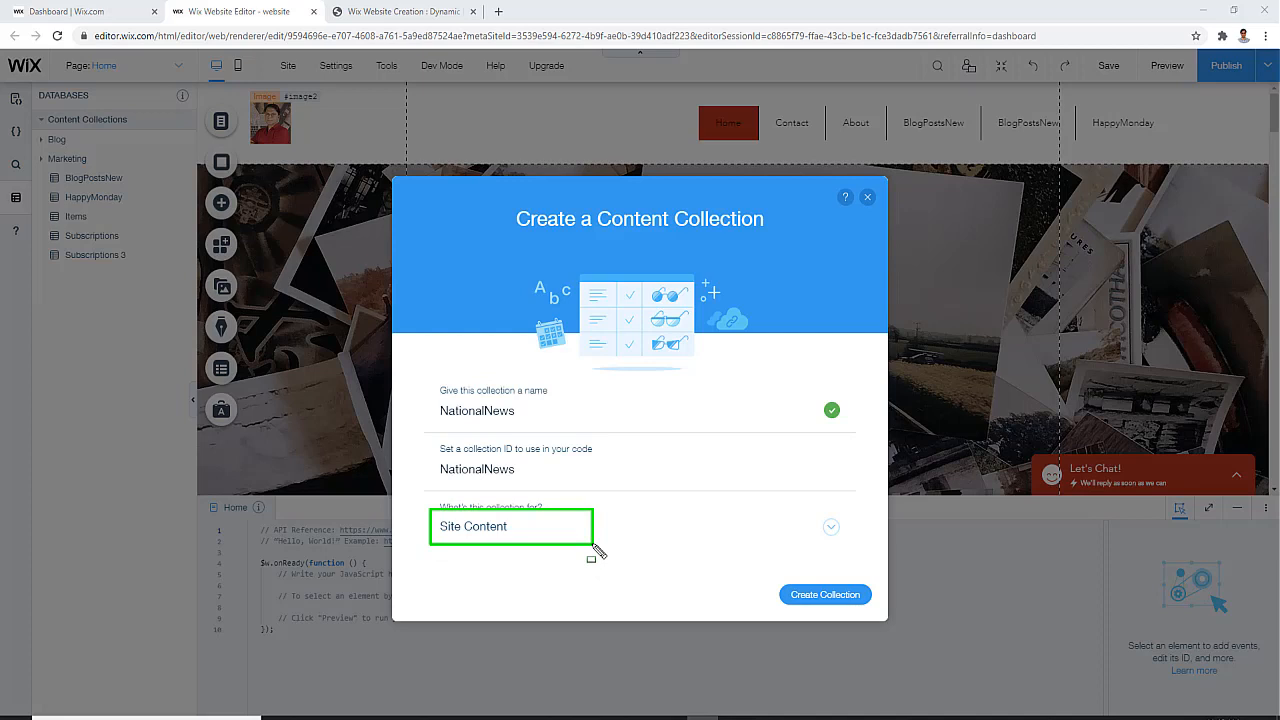
{"action": "key", "text": "Escape"}
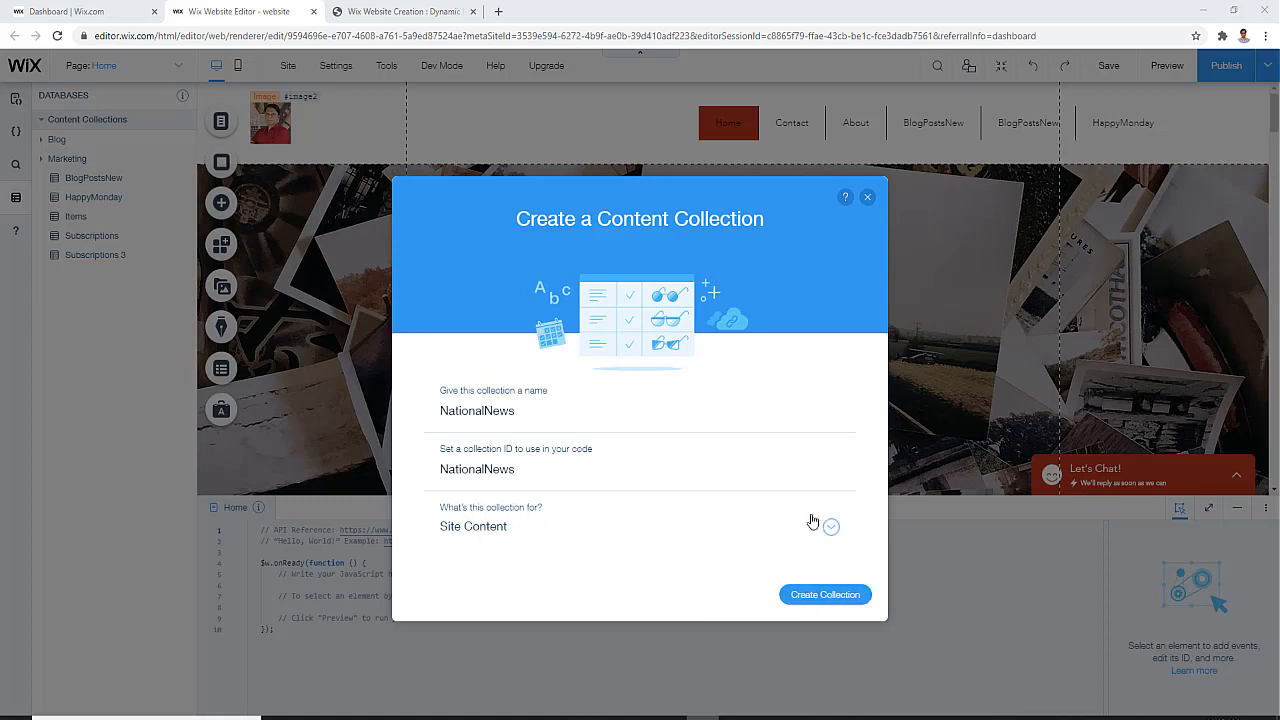
{"action": "left_click", "coordinate": [765, 532]}
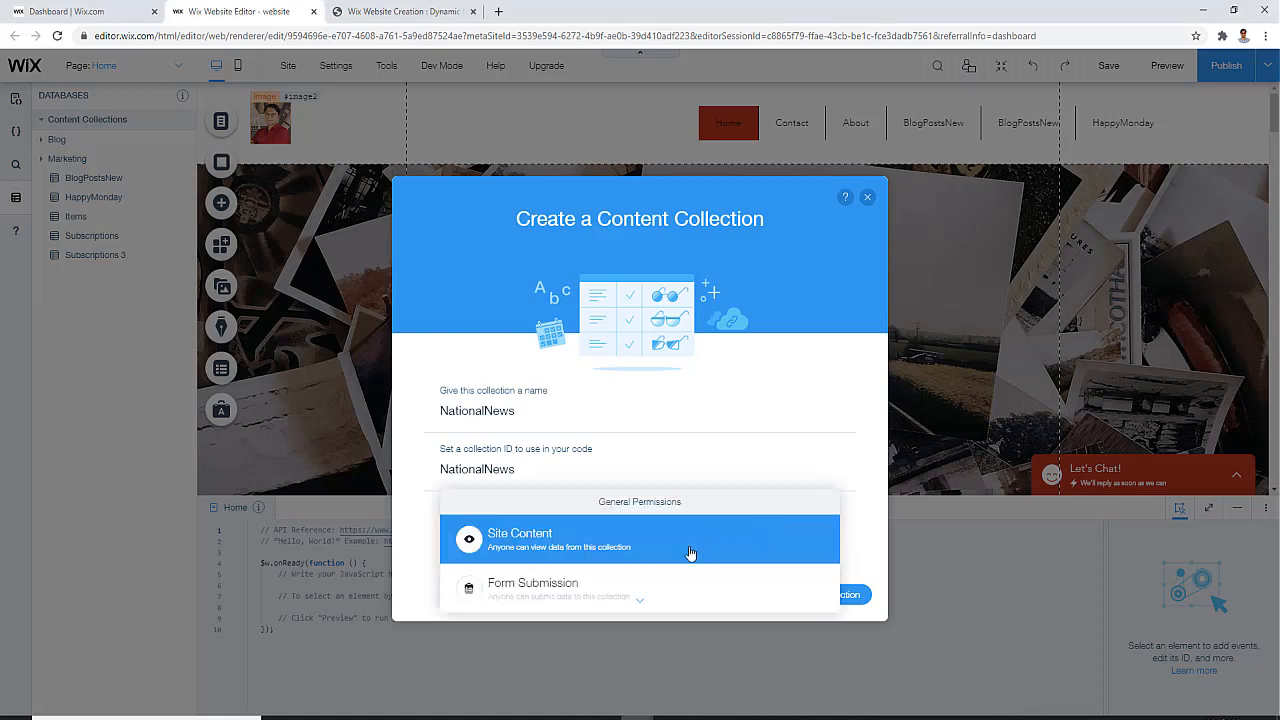
{"action": "left_click", "coordinate": [530, 535]}
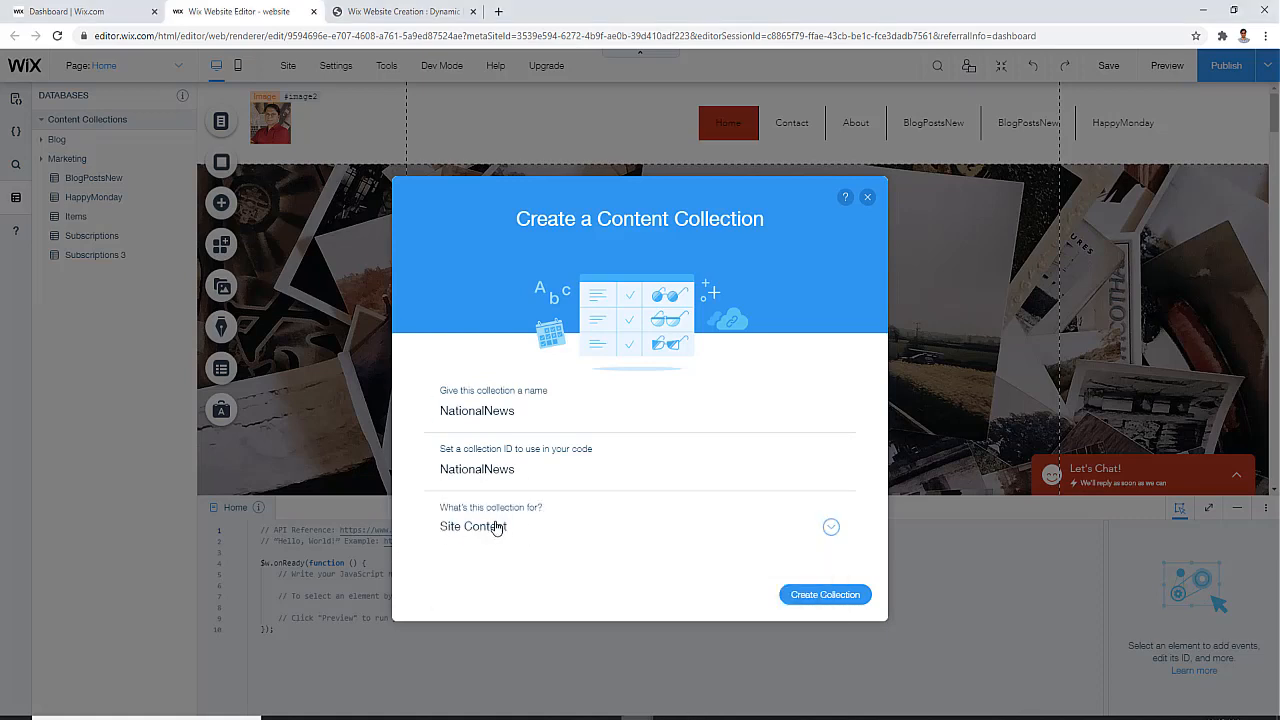
{"action": "left_click", "coordinate": [825, 598]}
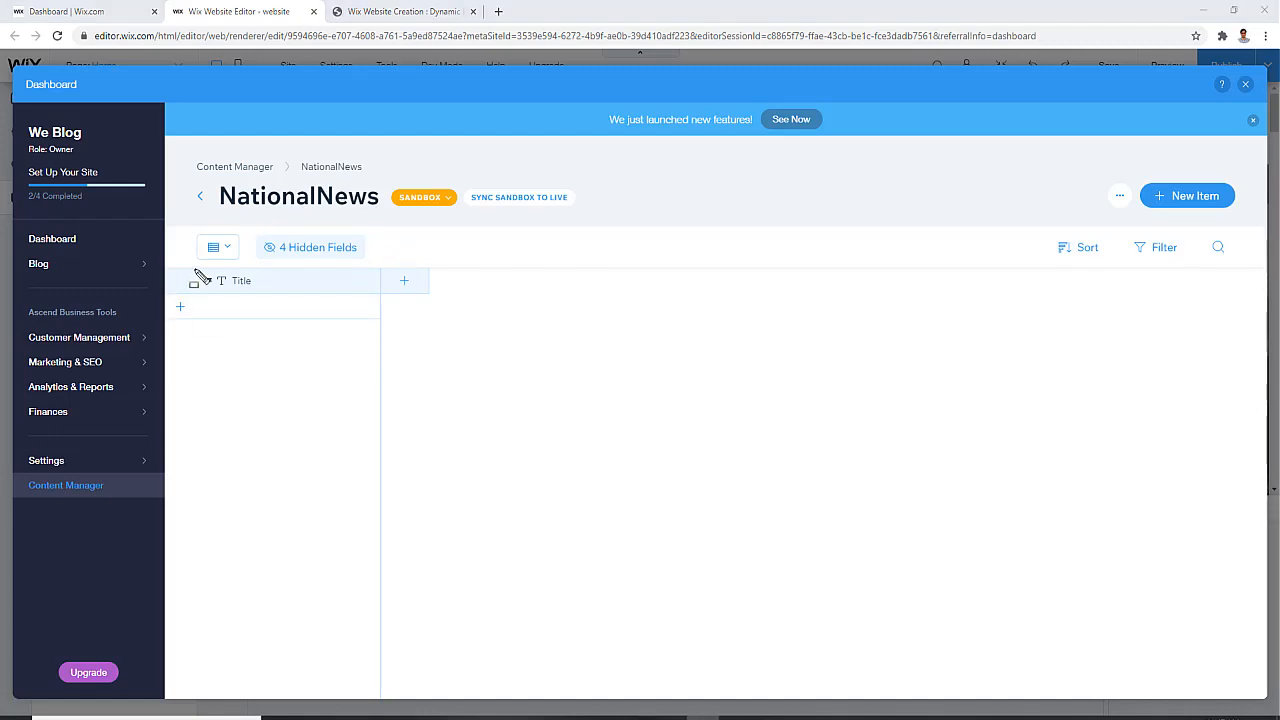
Outline the default Title field in green, and examine the table of required field names, keys and types in the tutorial article
{"action": "left_click_drag", "start_coordinate": [196, 276], "coordinate": [388, 304]}
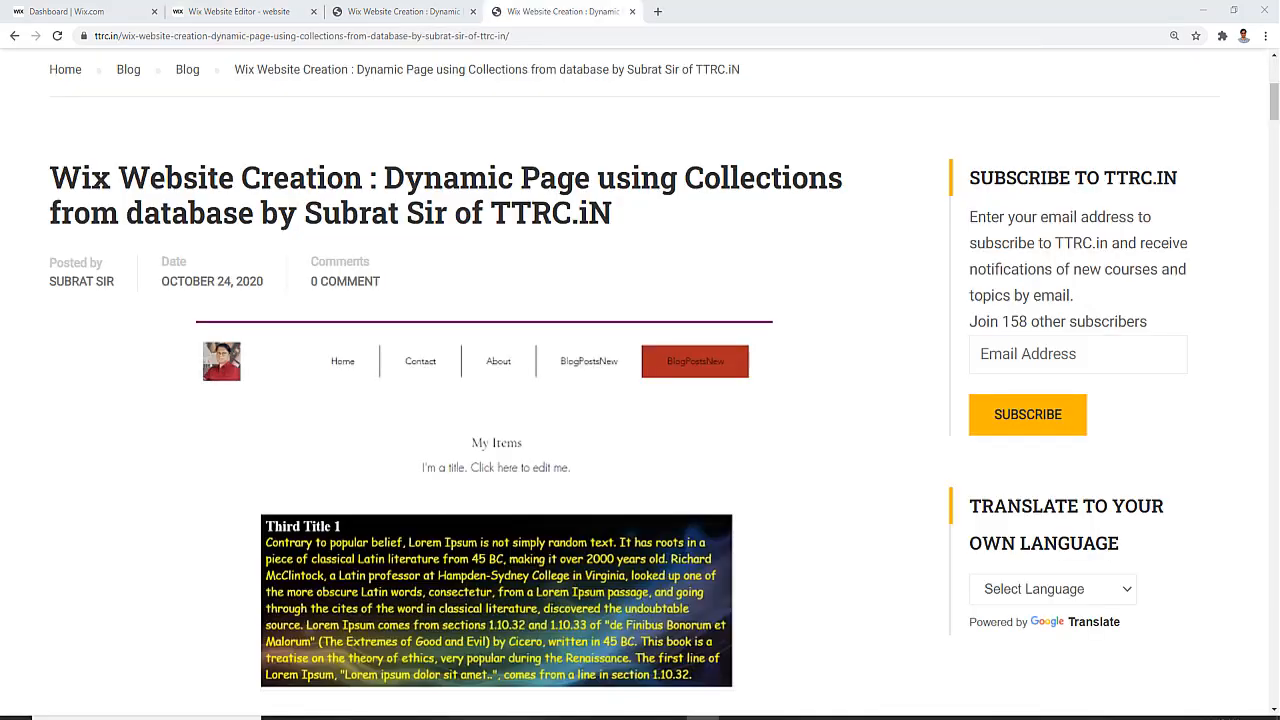
{"action": "scroll", "coordinate": [1226, 465], "scroll_direction": "down", "scroll_amount": 8}
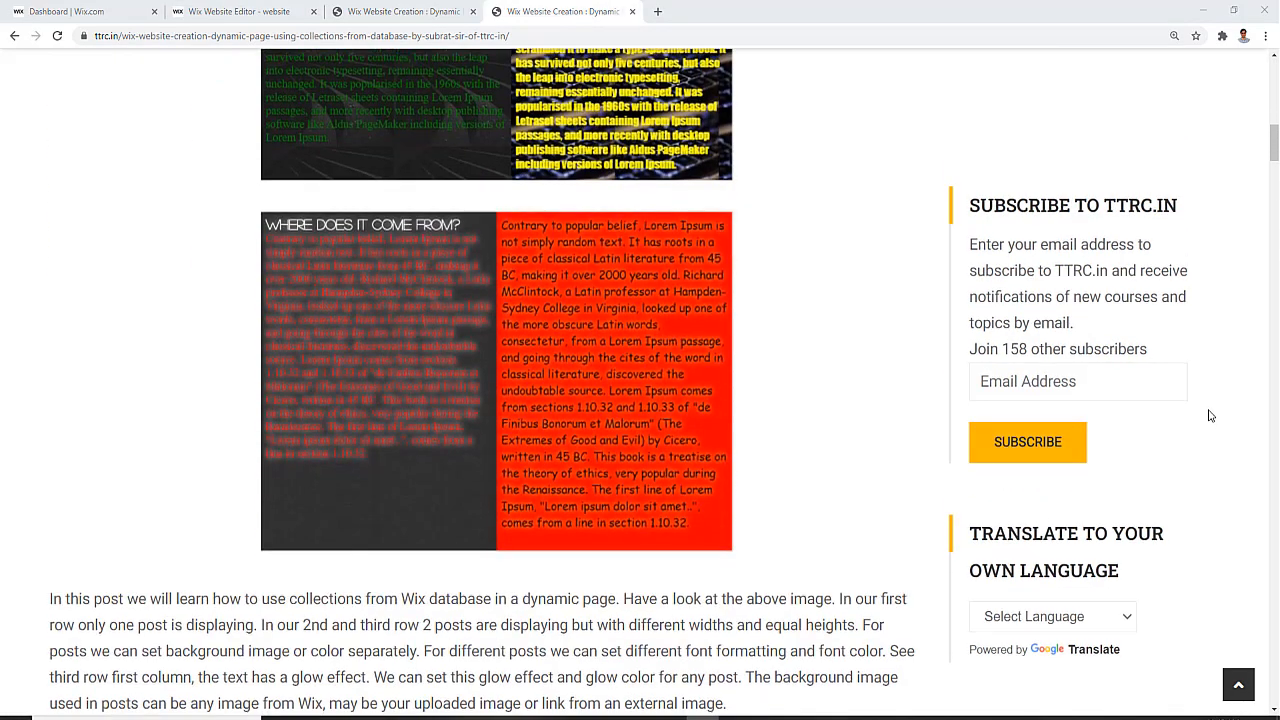
{"action": "scroll", "coordinate": [1210, 415], "scroll_direction": "down", "scroll_amount": 20}
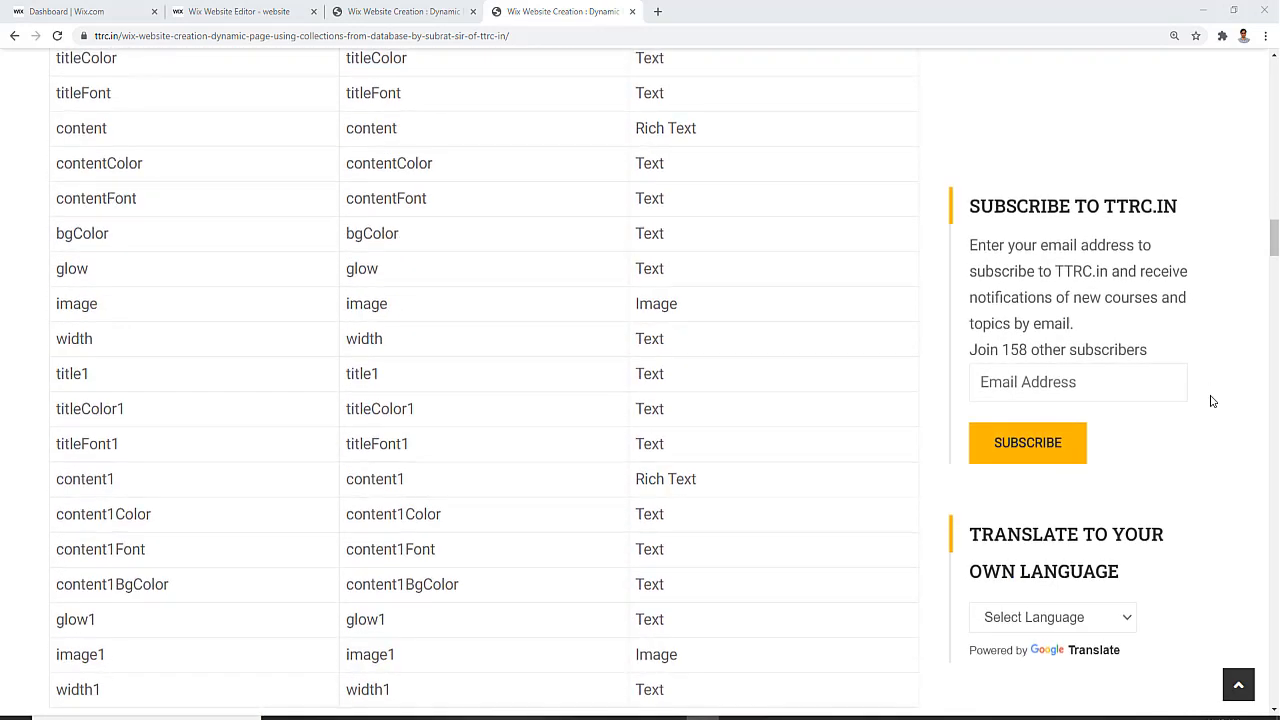
{"action": "scroll", "coordinate": [1212, 401], "scroll_direction": "up", "scroll_amount": 3}
{"action": "scroll", "coordinate": [1212, 401], "scroll_direction": "down", "scroll_amount": 1}
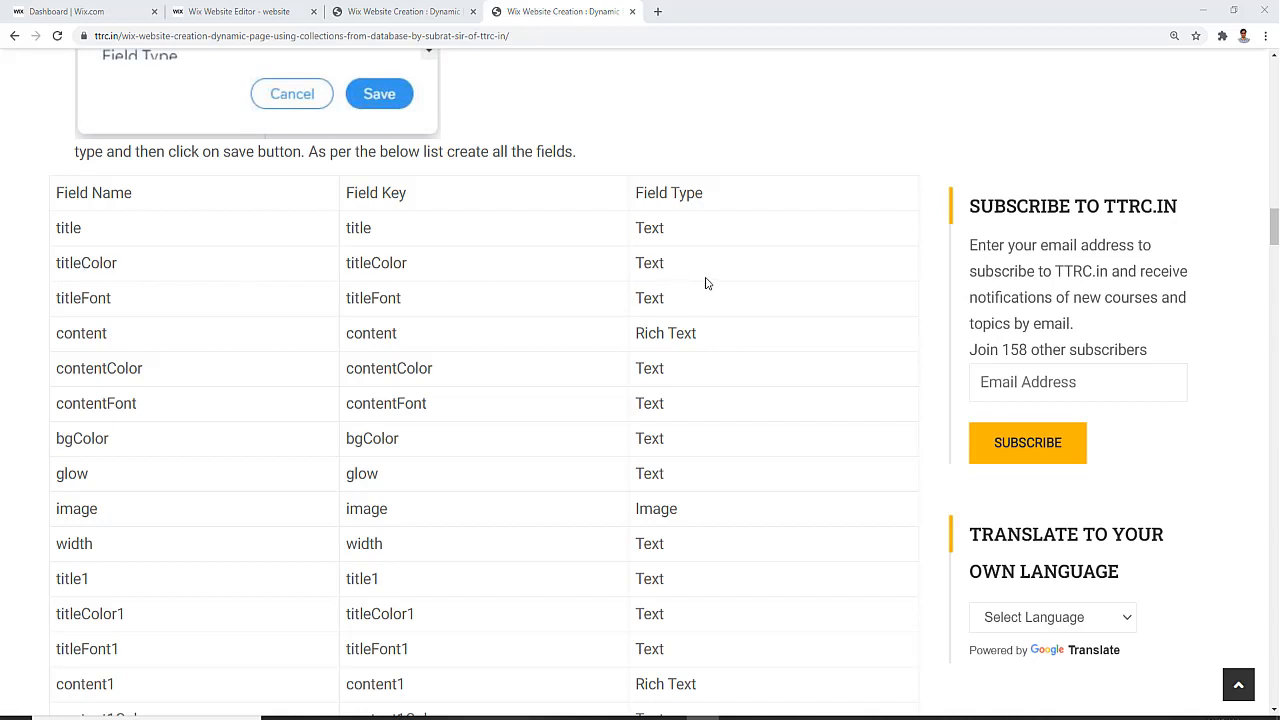
Return to the NationalNews collection and start a new field named titleColor
{"action": "left_click", "coordinate": [233, 13]}
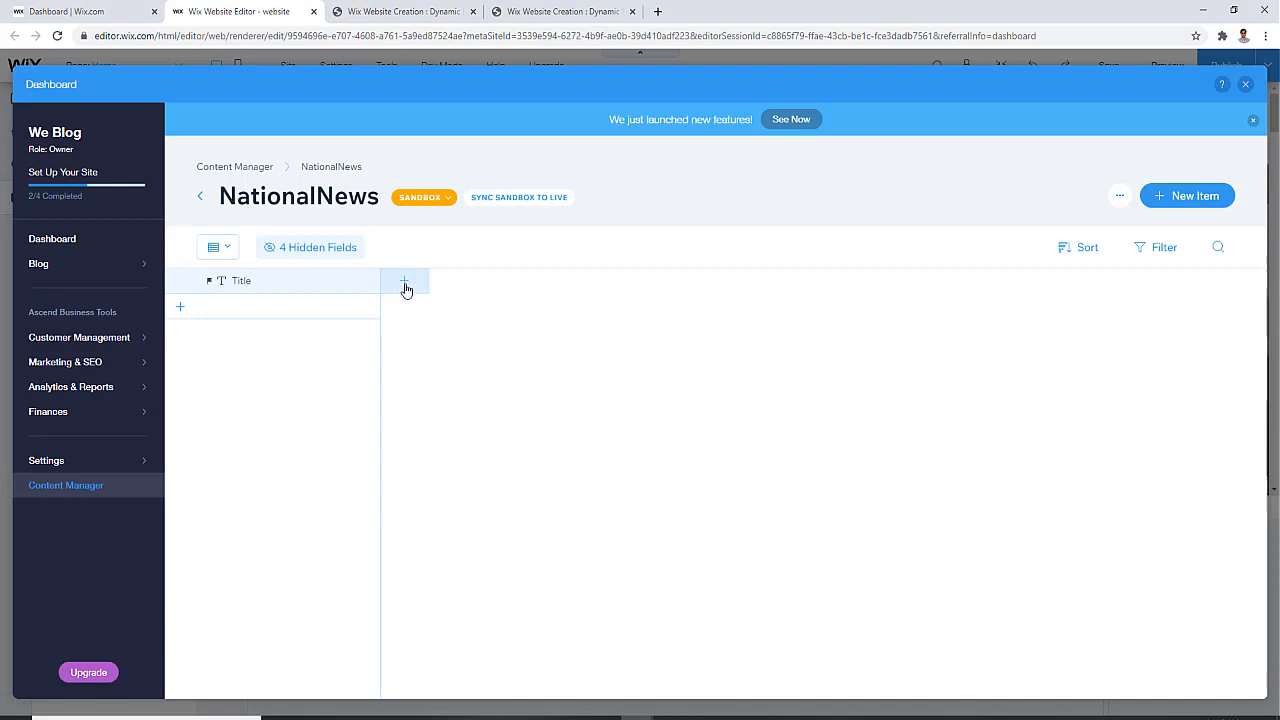
{"action": "left_click", "coordinate": [405, 287]}
{"action": "triple_click", "coordinate": [398, 344]}
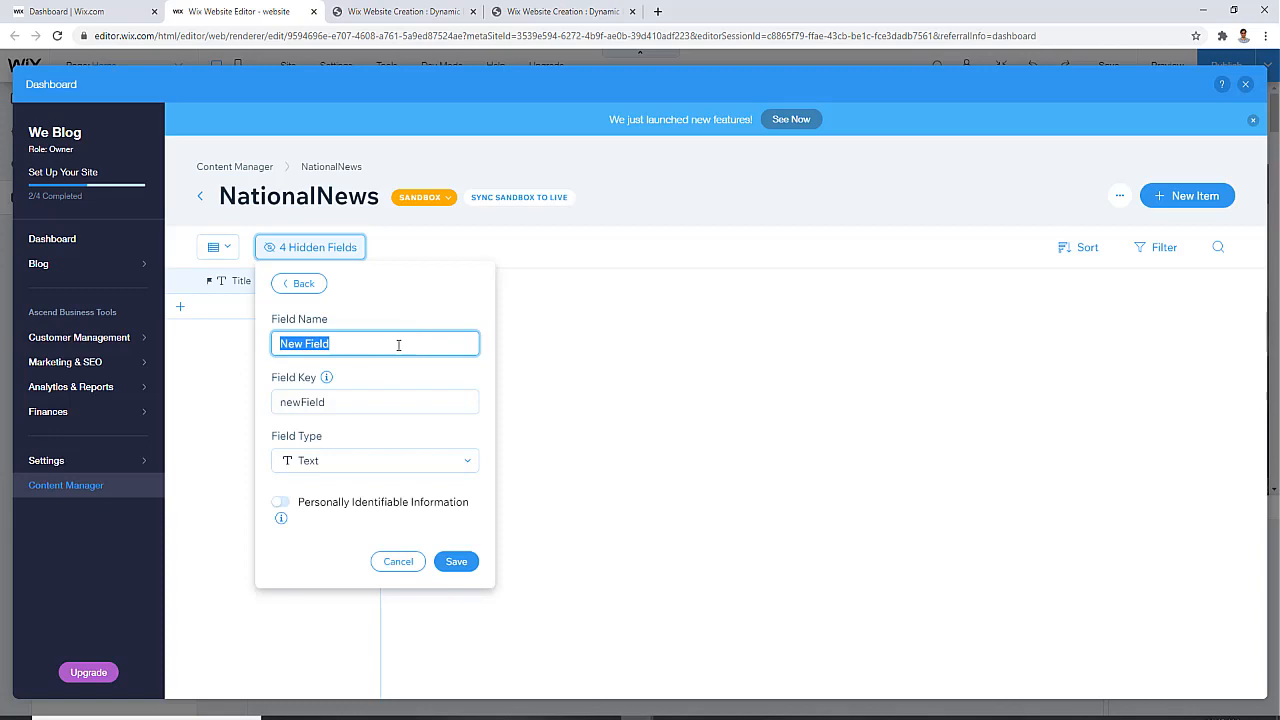
{"action": "type", "text": "titleCol"}
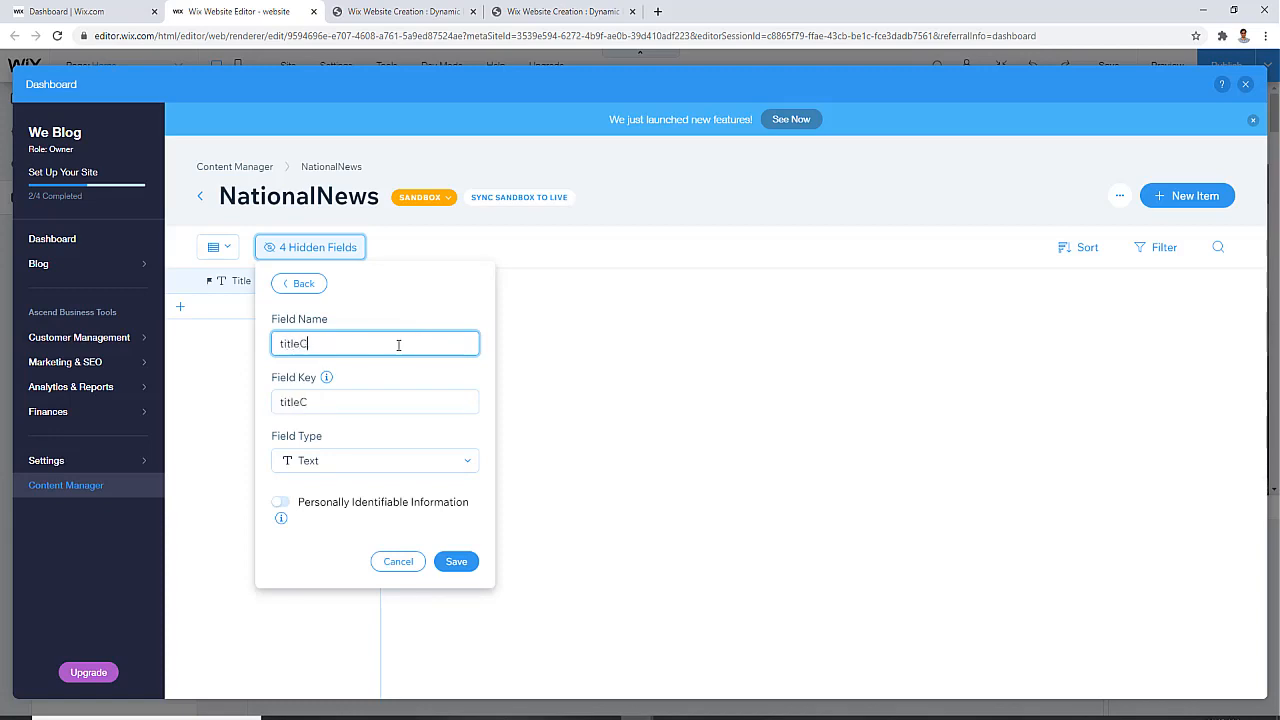
{"action": "type", "text": "or"}
{"action": "key", "text": "Left"}
{"action": "key", "text": "Left"}
{"action": "key", "text": "Left"}
{"action": "key", "text": "Left"}
{"action": "key", "text": "shift+Left"}
{"action": "left_click", "coordinate": [398, 345]}
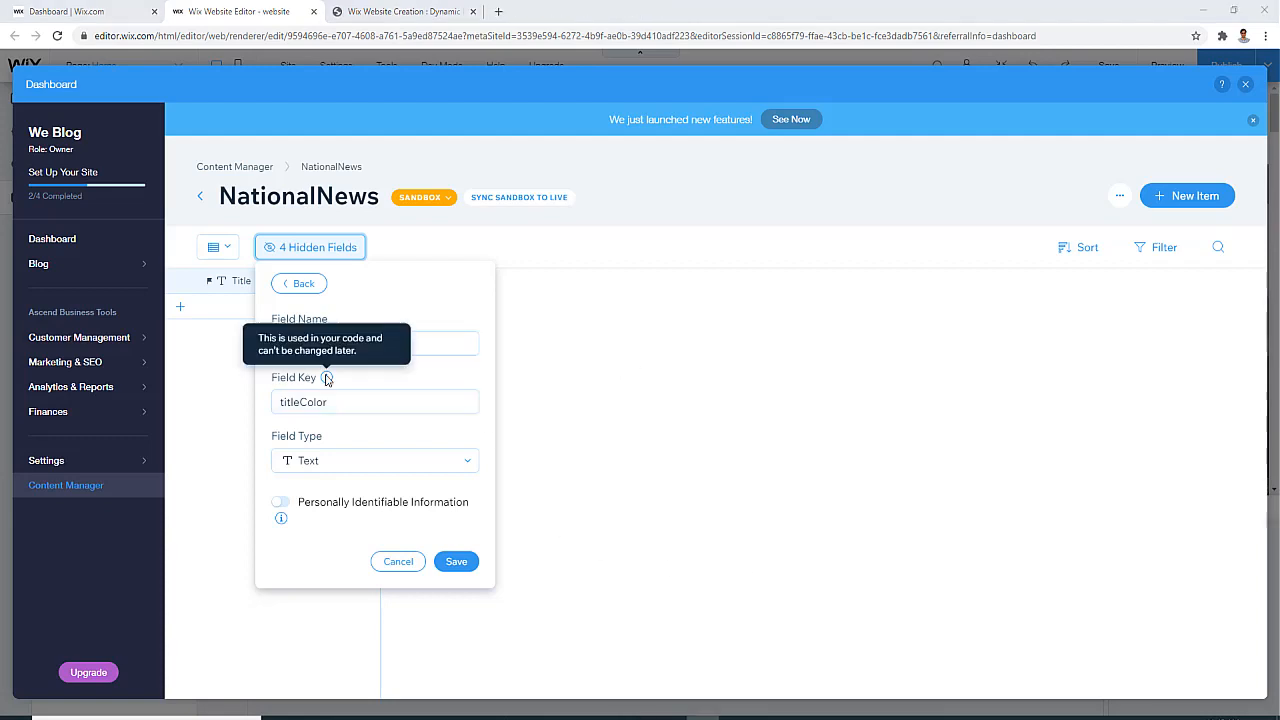
Review the available field types, keep Text for the titleColor field, and save it to the collection
{"action": "left_click", "coordinate": [400, 462]}
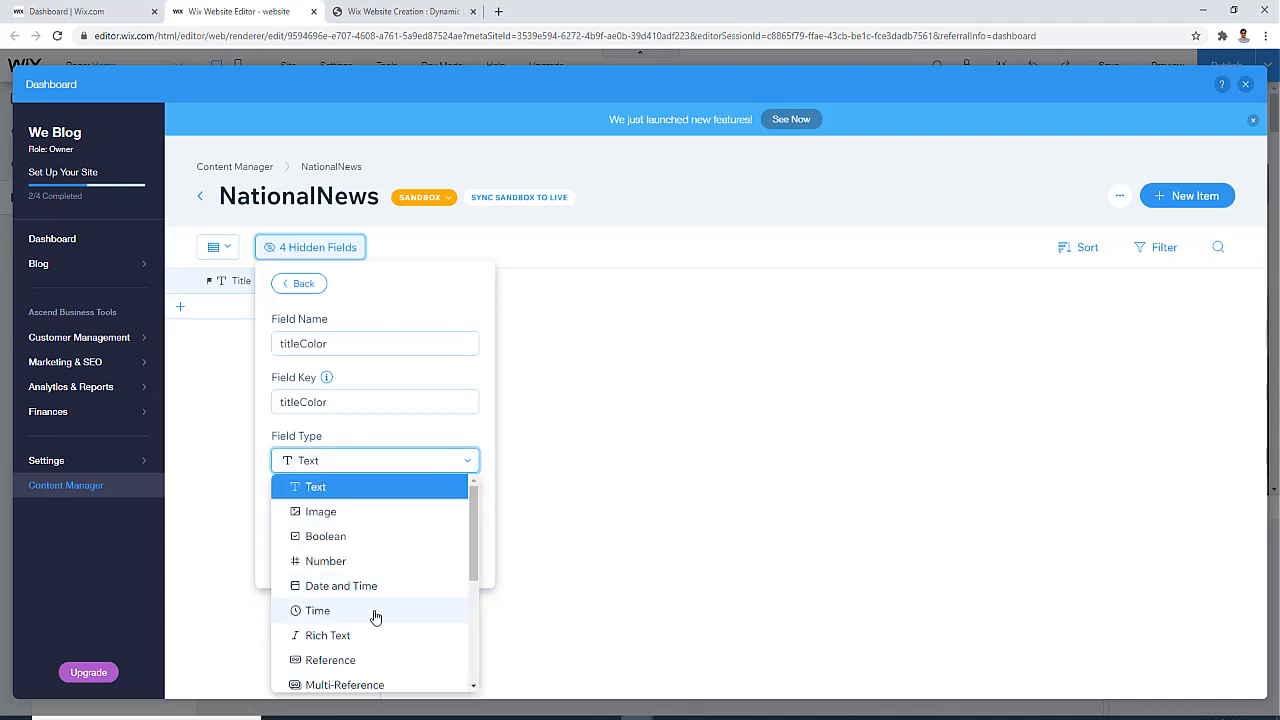
{"action": "scroll", "coordinate": [391, 589], "scroll_direction": "down", "scroll_amount": 3}
{"action": "scroll", "coordinate": [391, 563], "scroll_direction": "up", "scroll_amount": 3}
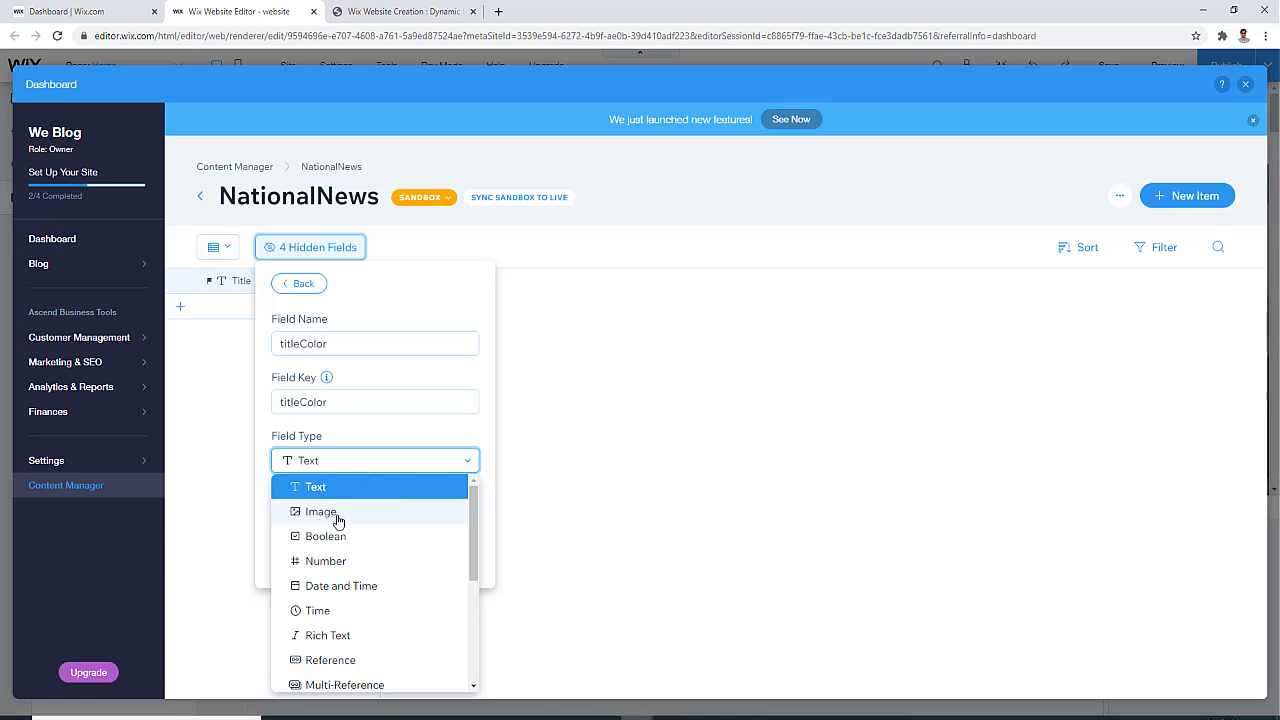
{"action": "scroll", "coordinate": [405, 668], "scroll_direction": "down", "scroll_amount": 1}
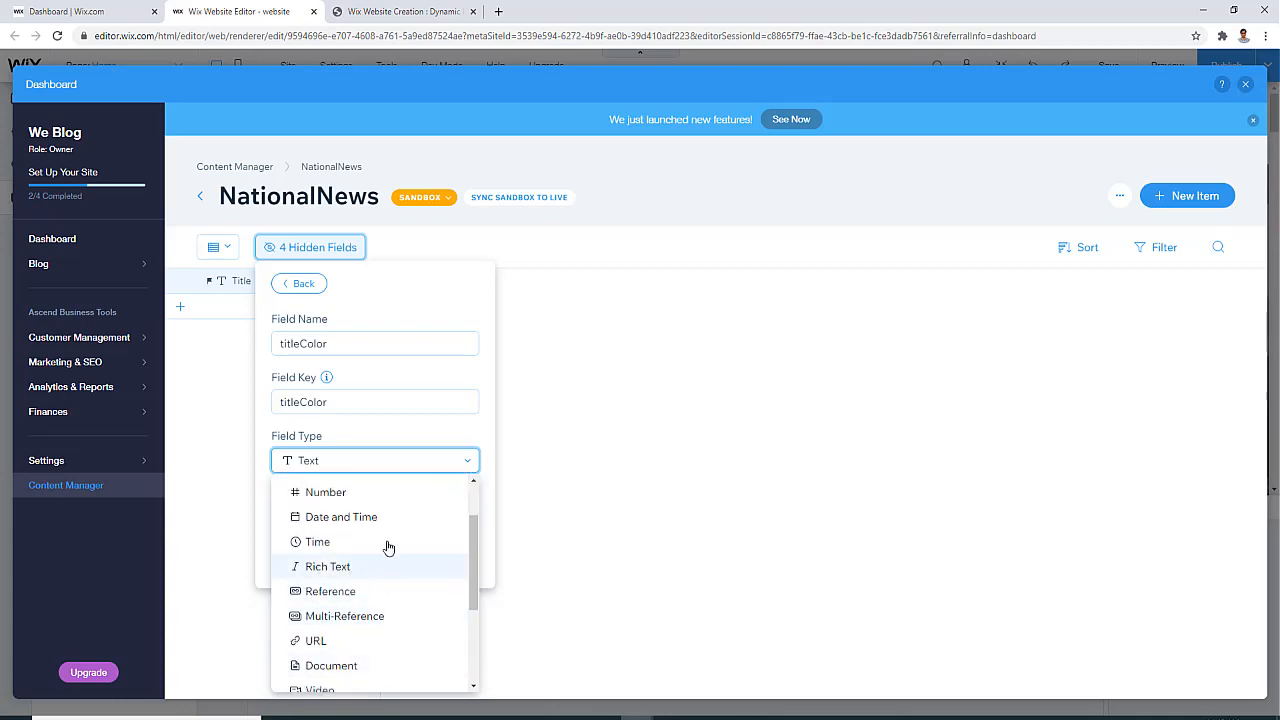
{"action": "left_click", "coordinate": [261, 401]}
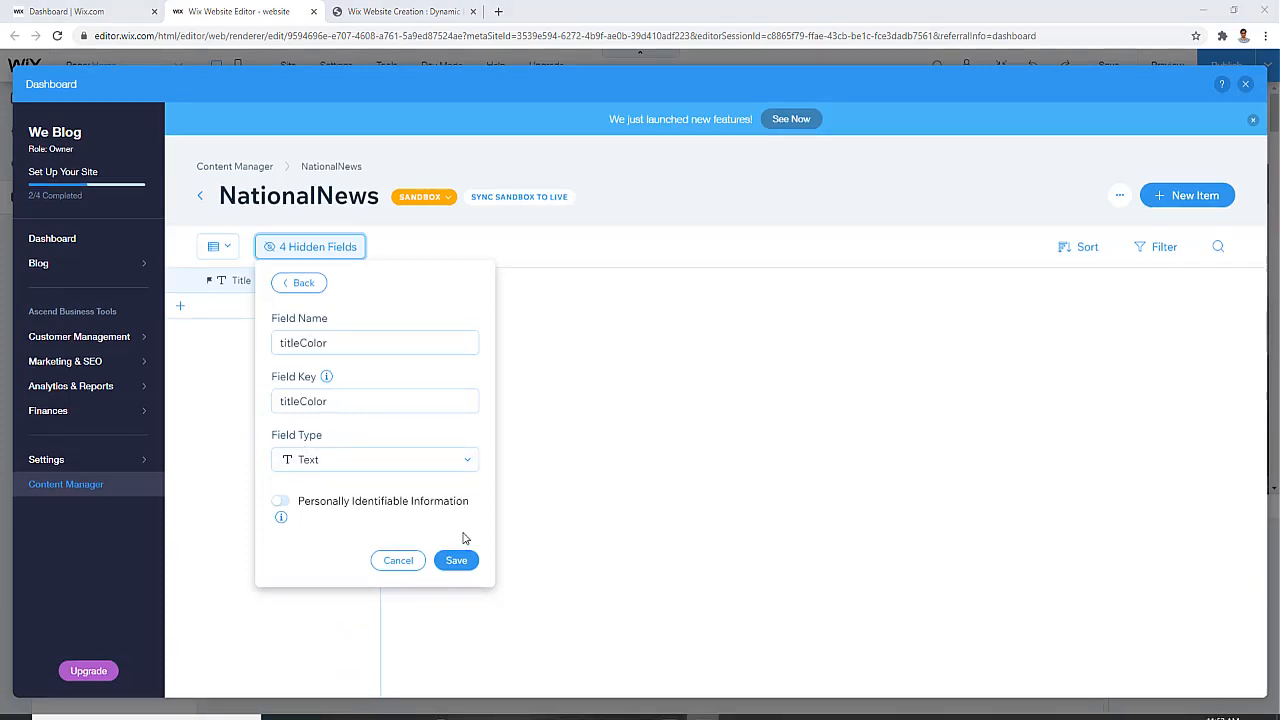
{"action": "left_click", "coordinate": [454, 563]}
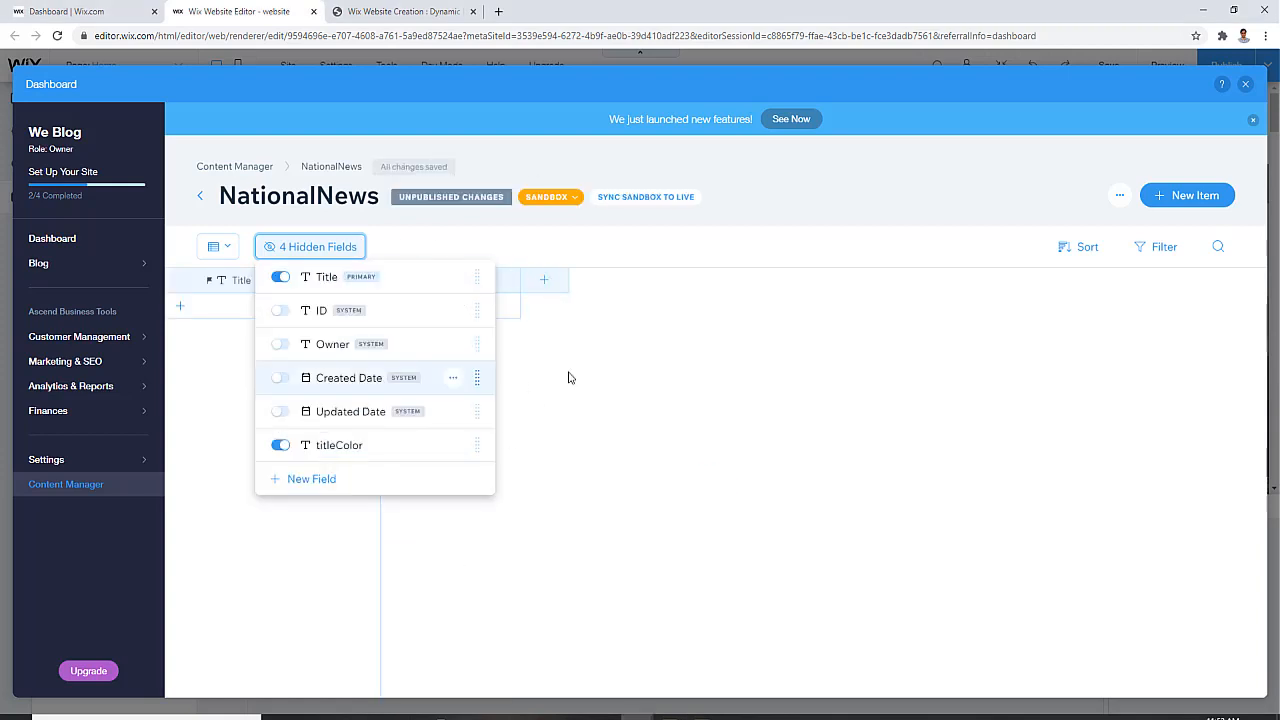
{"action": "left_click", "coordinate": [613, 427]}
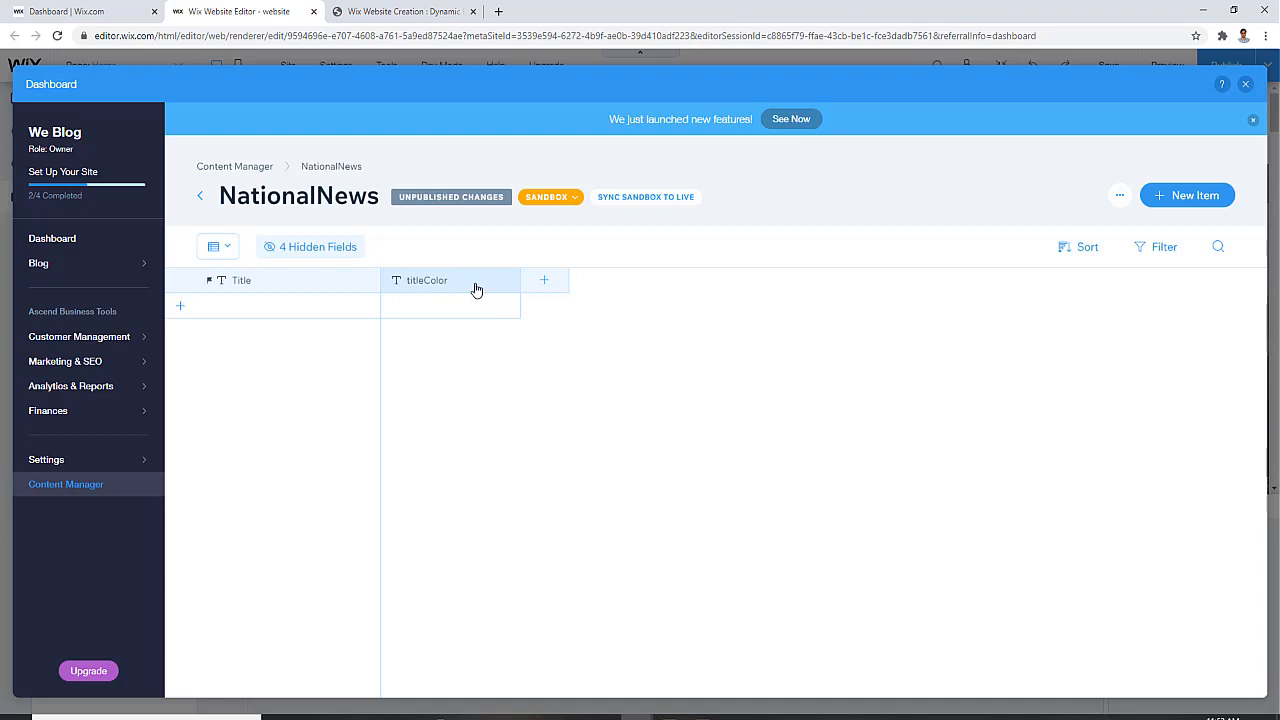
Add a Text field named titleFont to the NationalNews collection
{"action": "left_click", "coordinate": [543, 283]}
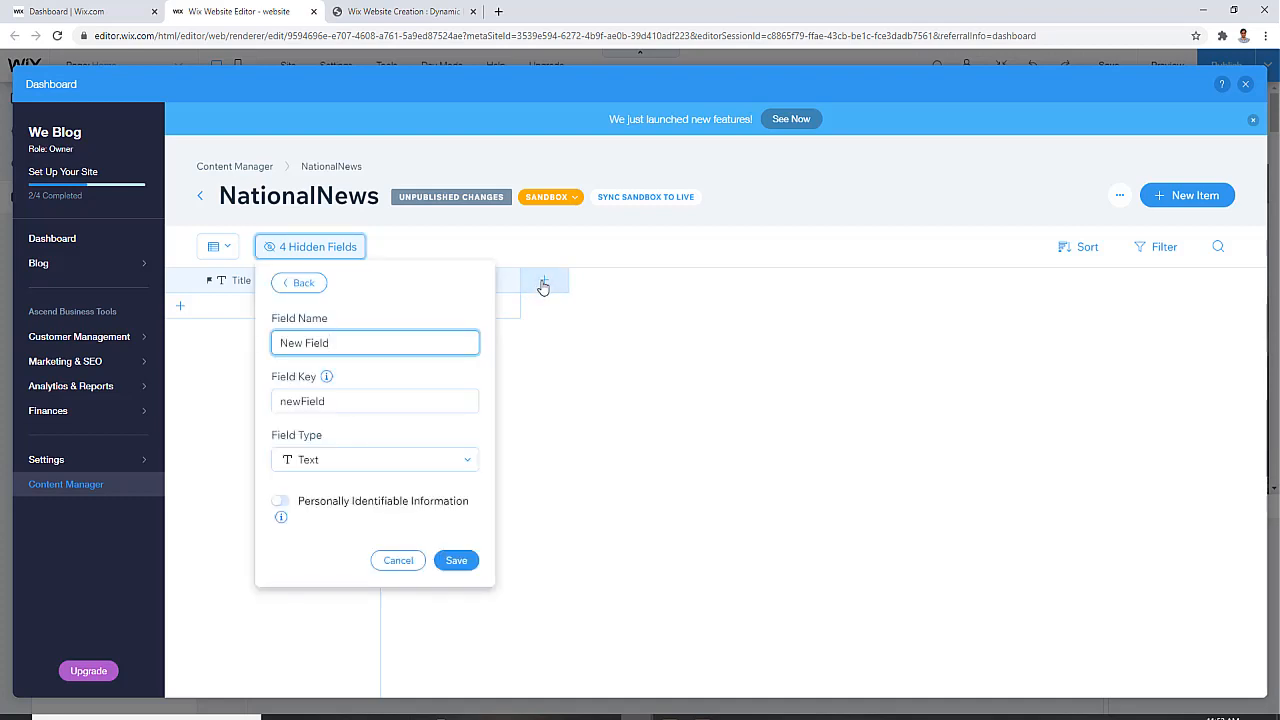
{"action": "key", "text": "BackSpace"}
{"action": "key", "text": "BackSpace"}
{"action": "key", "text": "BackSpace"}
{"action": "key", "text": "BackSpace"}
{"action": "key", "text": "BackSpace"}
{"action": "key", "text": "BackSpace"}
{"action": "key", "text": "BackSpace"}
{"action": "key", "text": "BackSpace"}
{"action": "type", "text": "titleFont"}
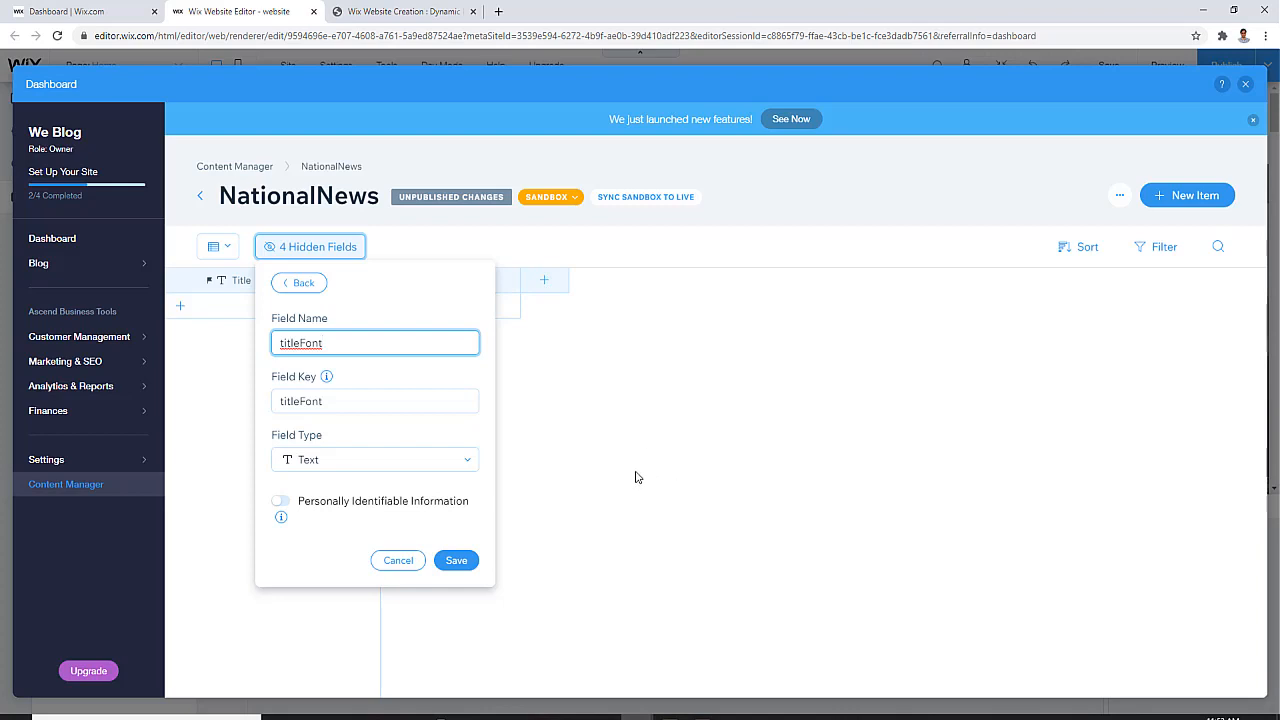
{"action": "left_click", "coordinate": [453, 560]}
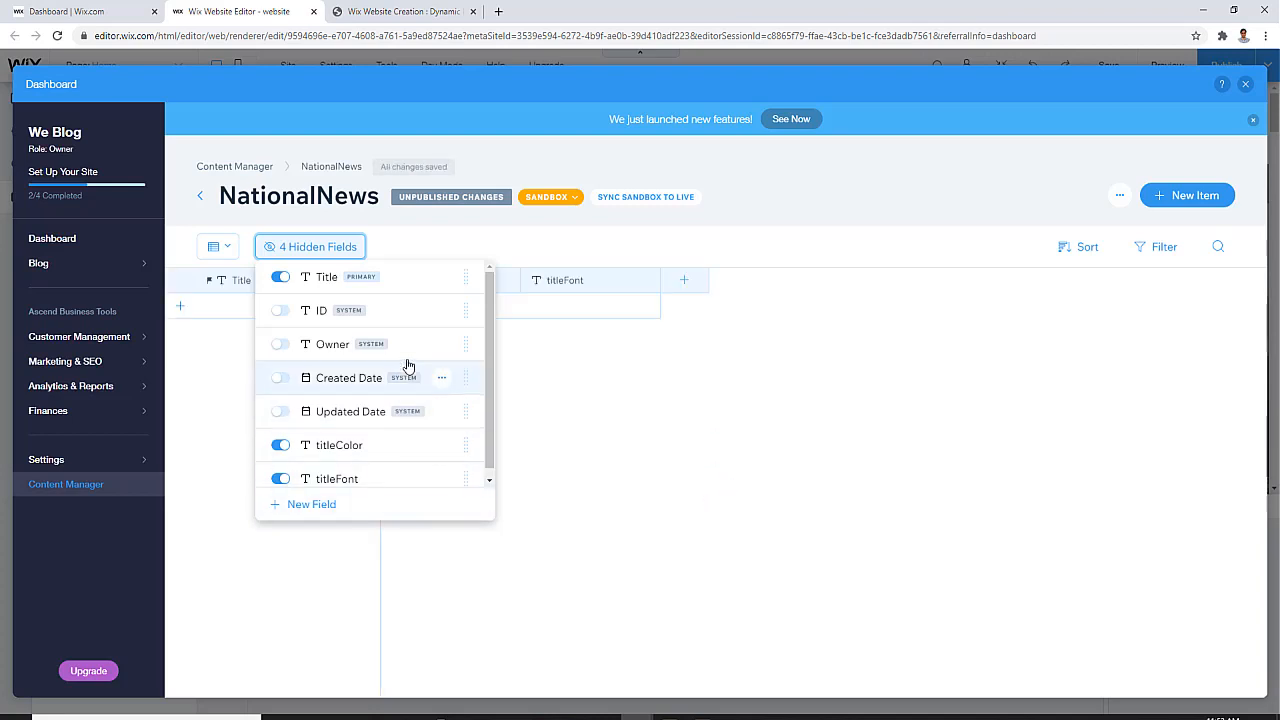
{"action": "left_click", "coordinate": [769, 294]}
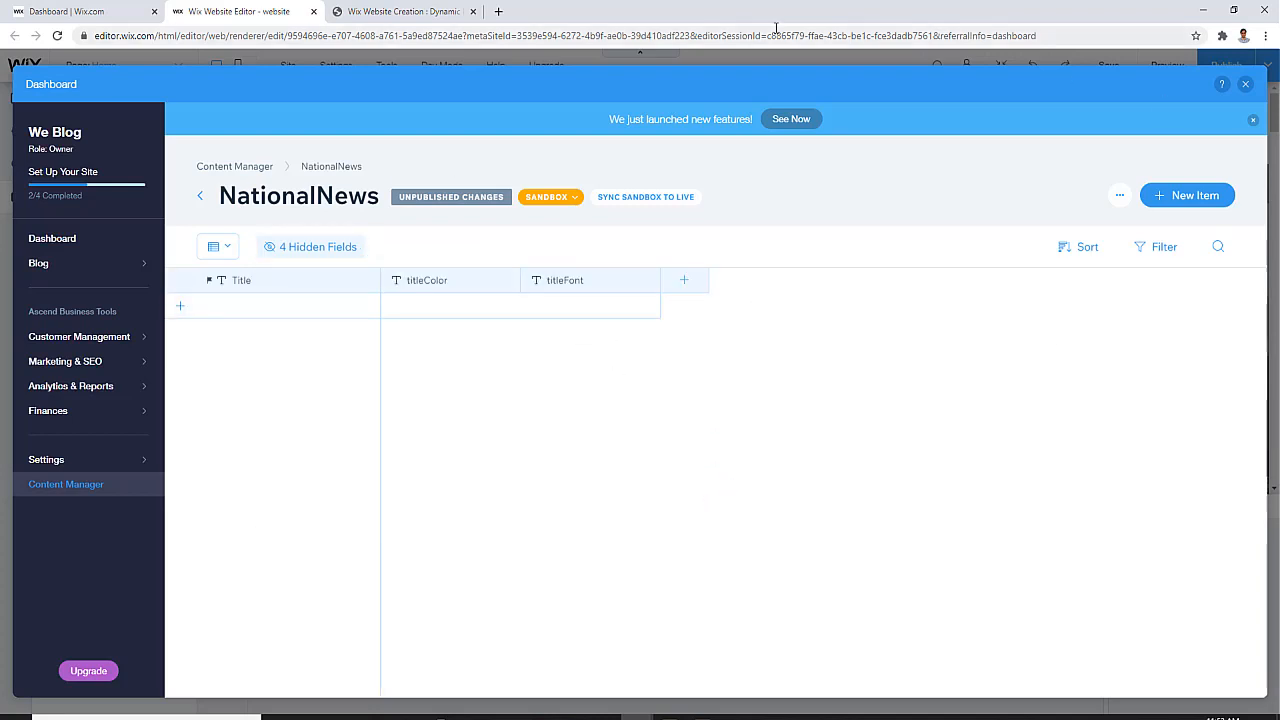
Check the required fields in the tutorial article, and add a Rich Text field named content to the NationalNews collection
{"action": "left_click", "coordinate": [445, 12]}
{"action": "scroll", "coordinate": [187, 247], "scroll_direction": "down", "scroll_amount": 1}
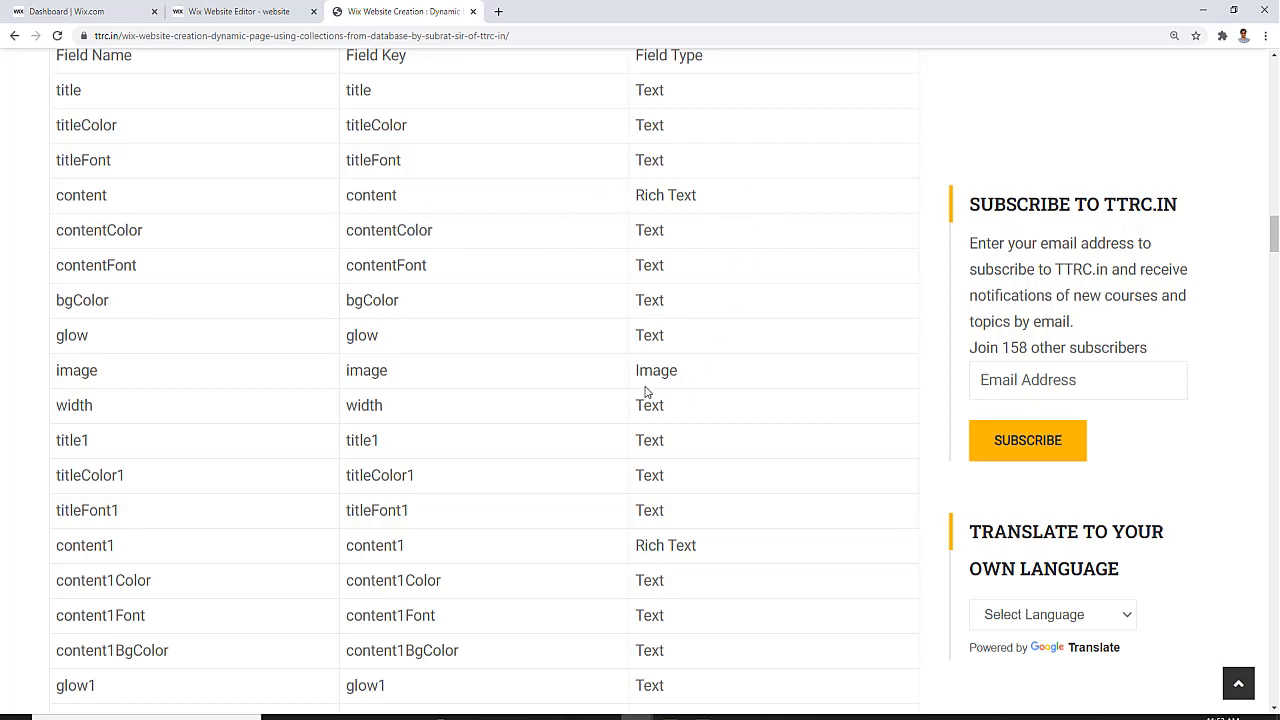
{"action": "left_click", "coordinate": [240, 11]}
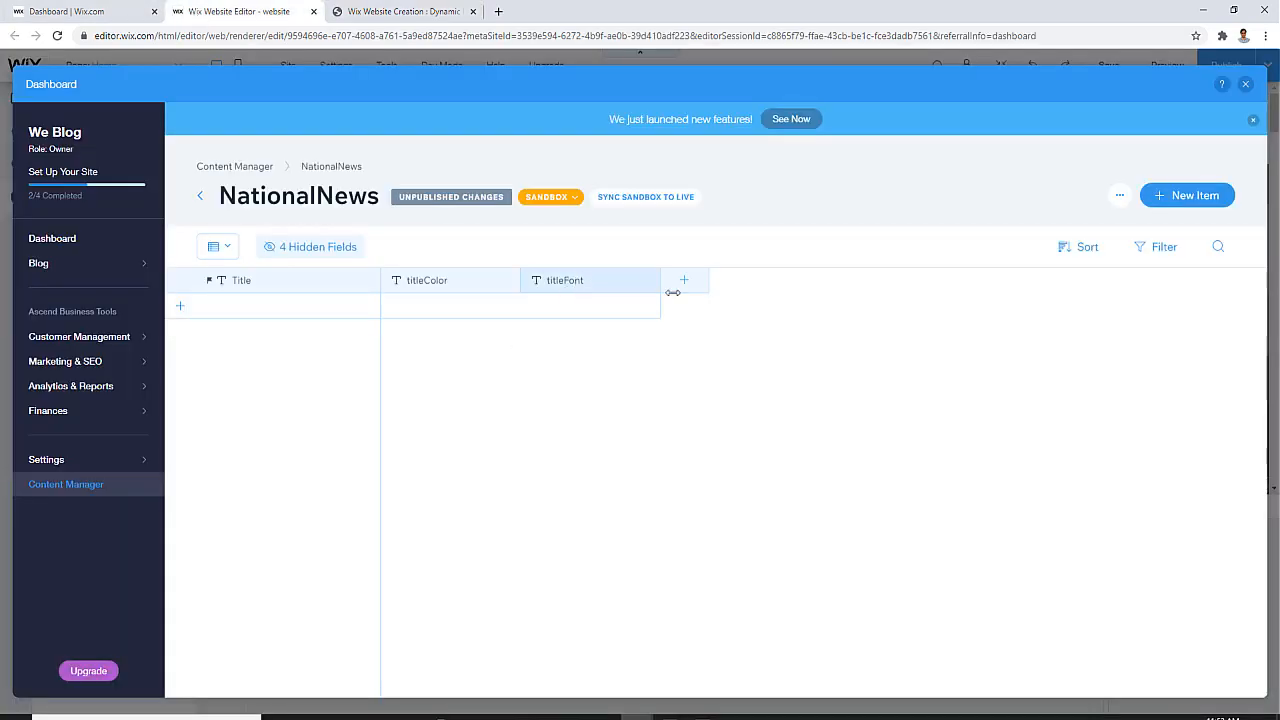
{"action": "left_click", "coordinate": [689, 294]}
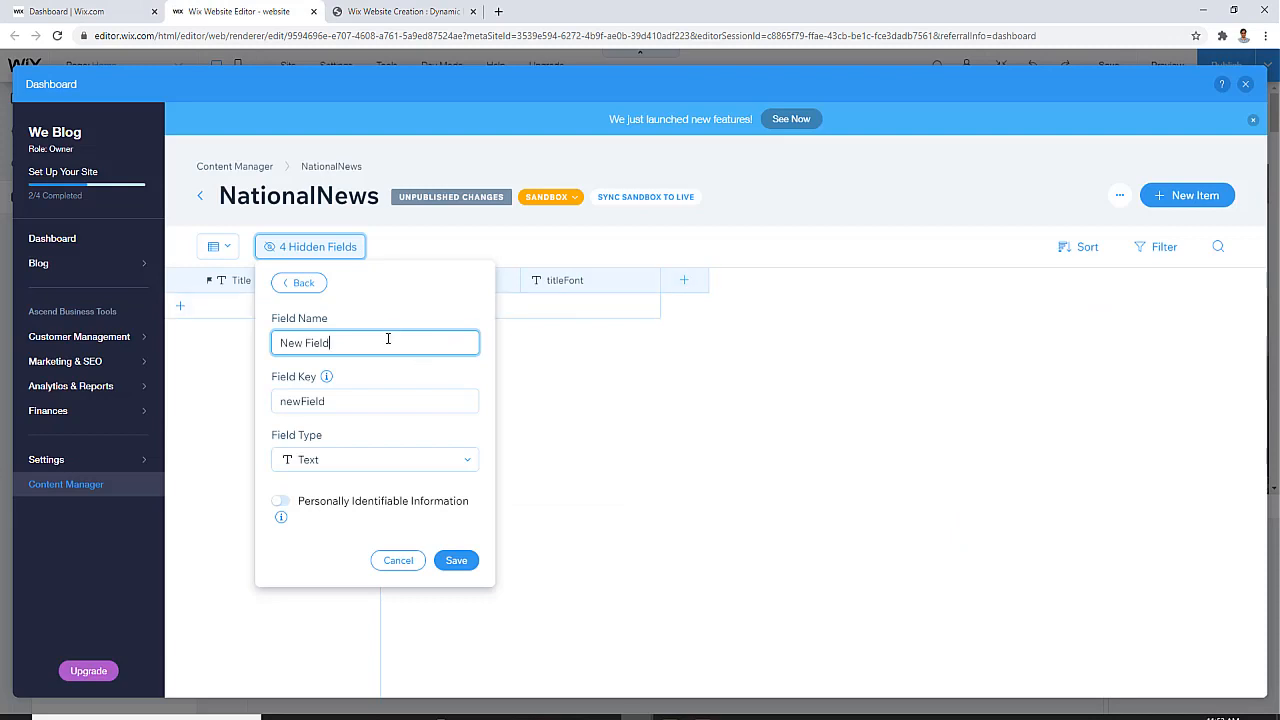
{"action": "left_click_drag", "start_coordinate": [388, 339], "coordinate": [238, 357]}
{"action": "type", "text": "content"}
{"action": "left_click", "coordinate": [326, 466]}
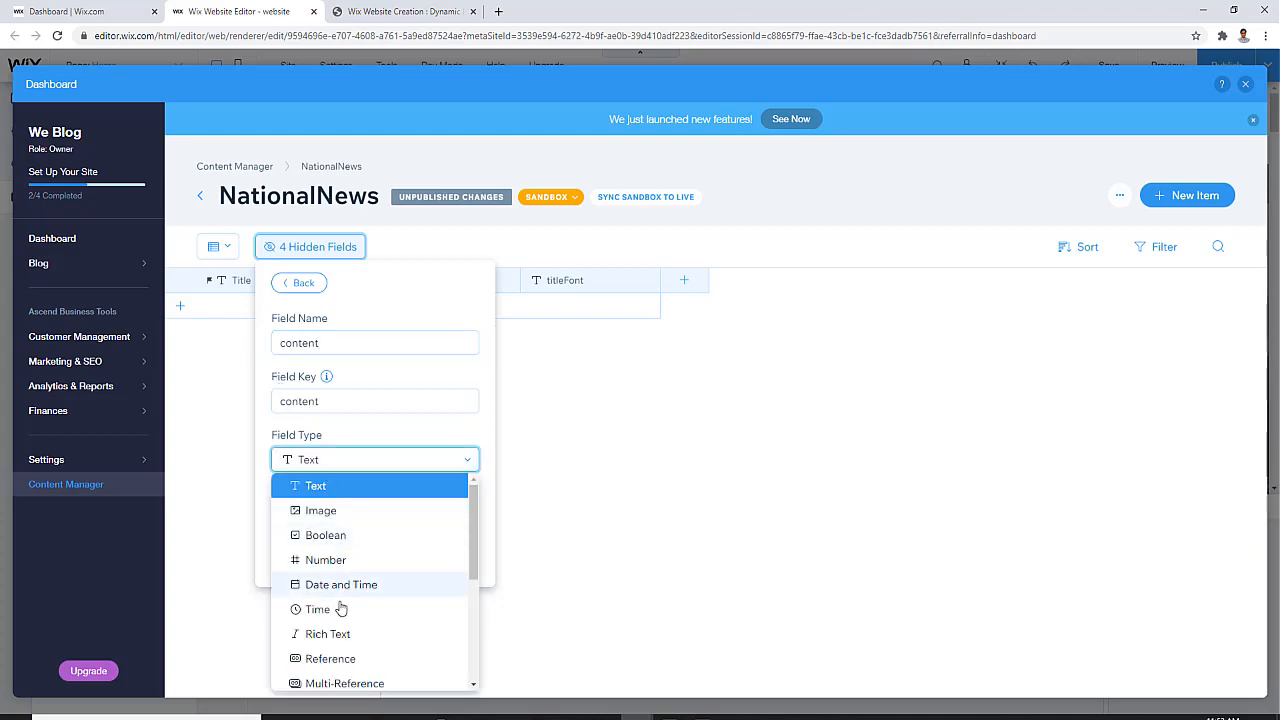
{"action": "left_click", "coordinate": [340, 636]}
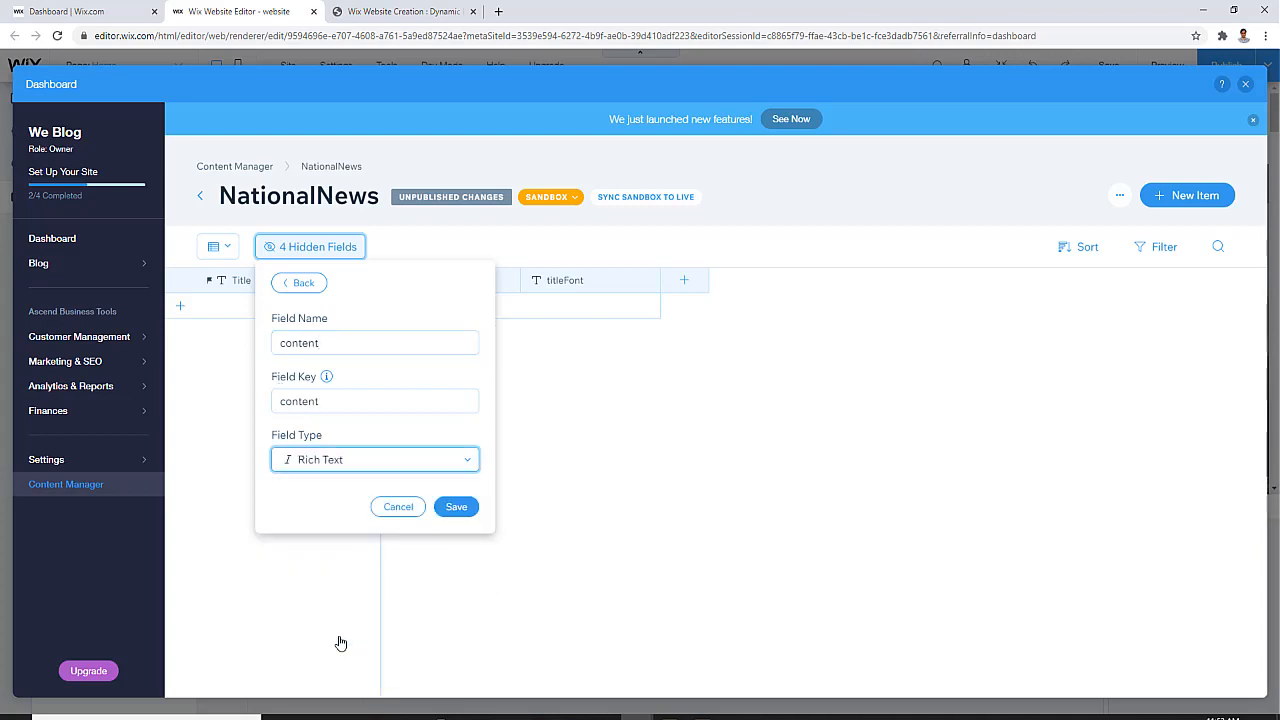
{"action": "left_click", "coordinate": [455, 507]}
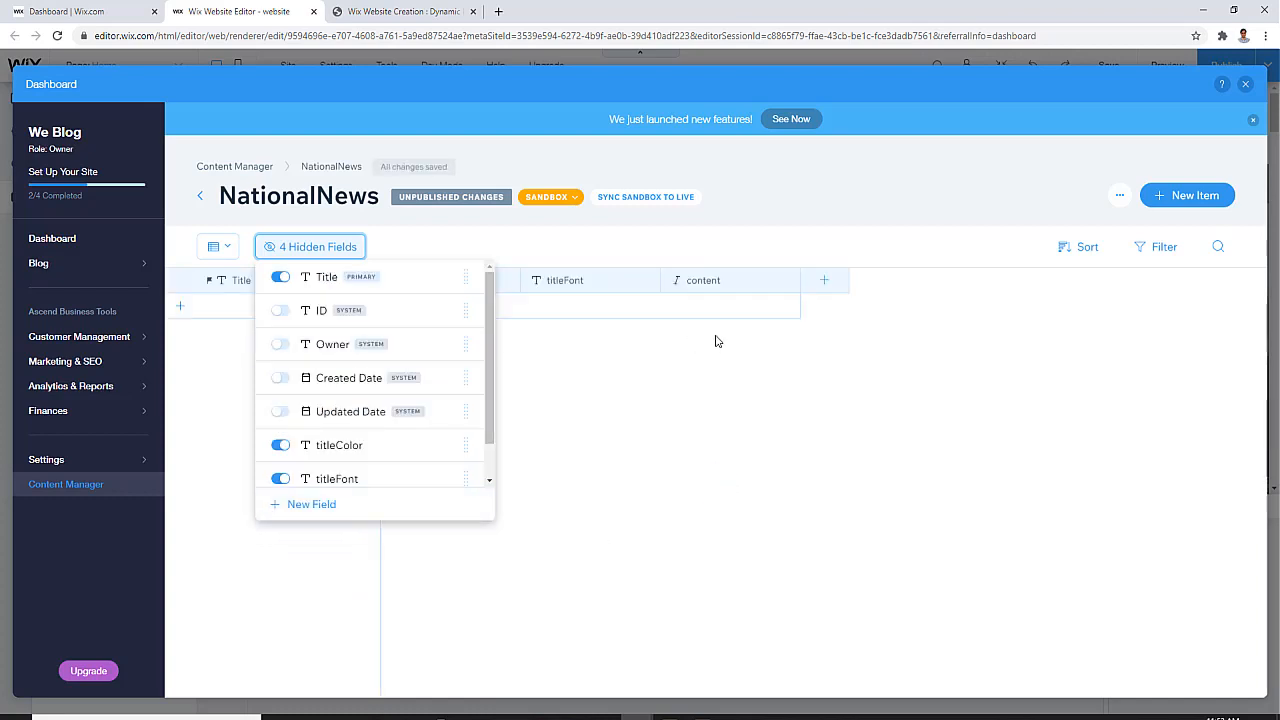
Add a field named image with the Image type to the NationalNews collection
{"action": "left_click", "coordinate": [826, 282]}
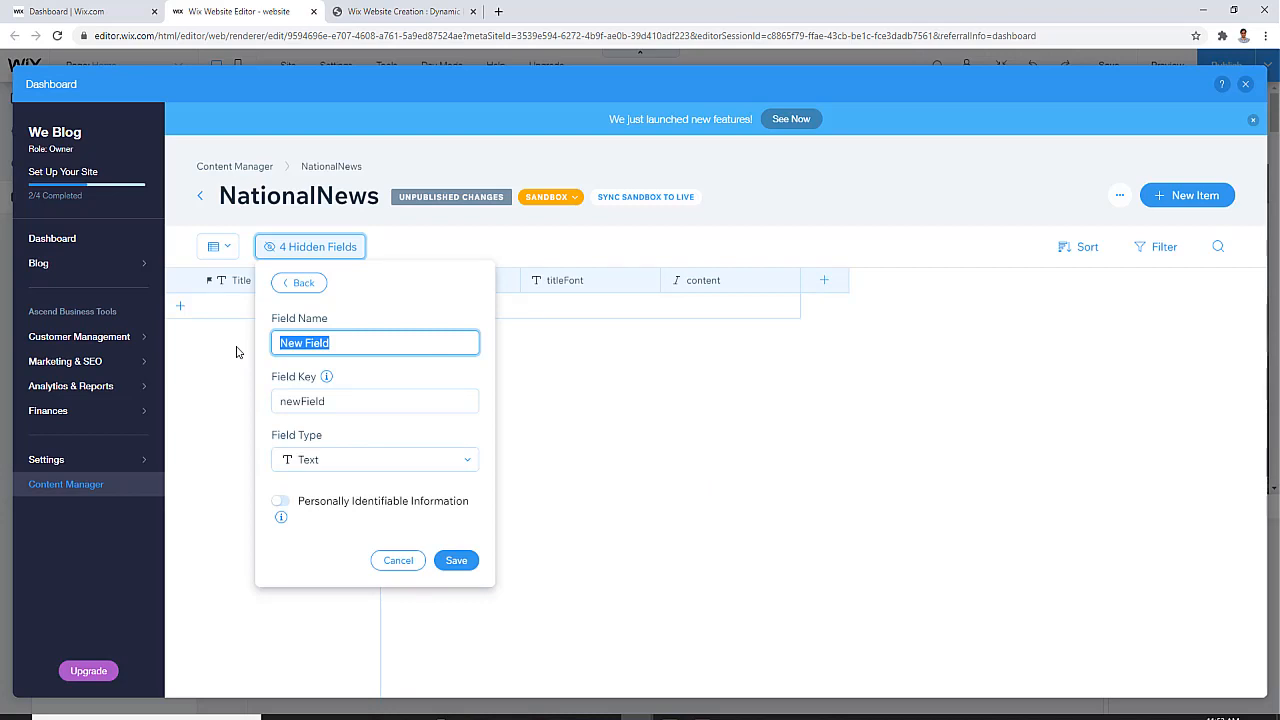
{"action": "key", "text": "BackSpace"}
{"action": "type", "text": "image"}
{"action": "left_click", "coordinate": [344, 466]}
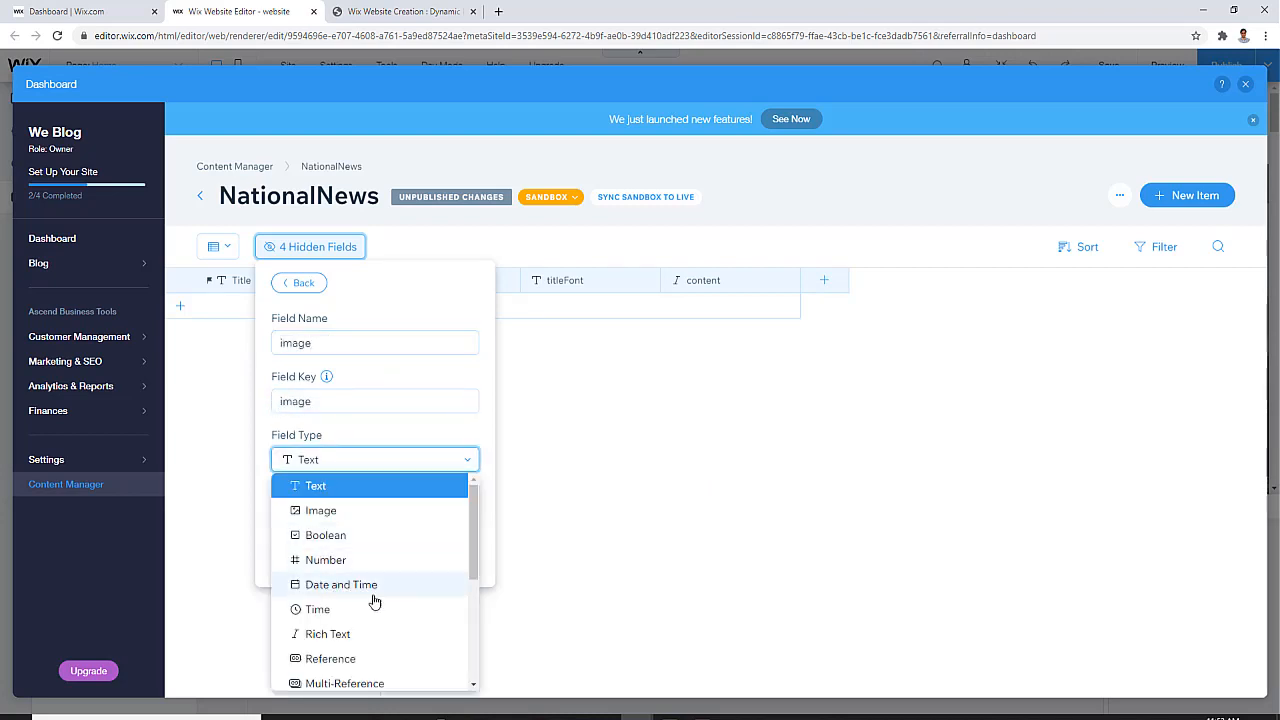
{"action": "scroll", "coordinate": [366, 605], "scroll_direction": "down", "scroll_amount": 4}
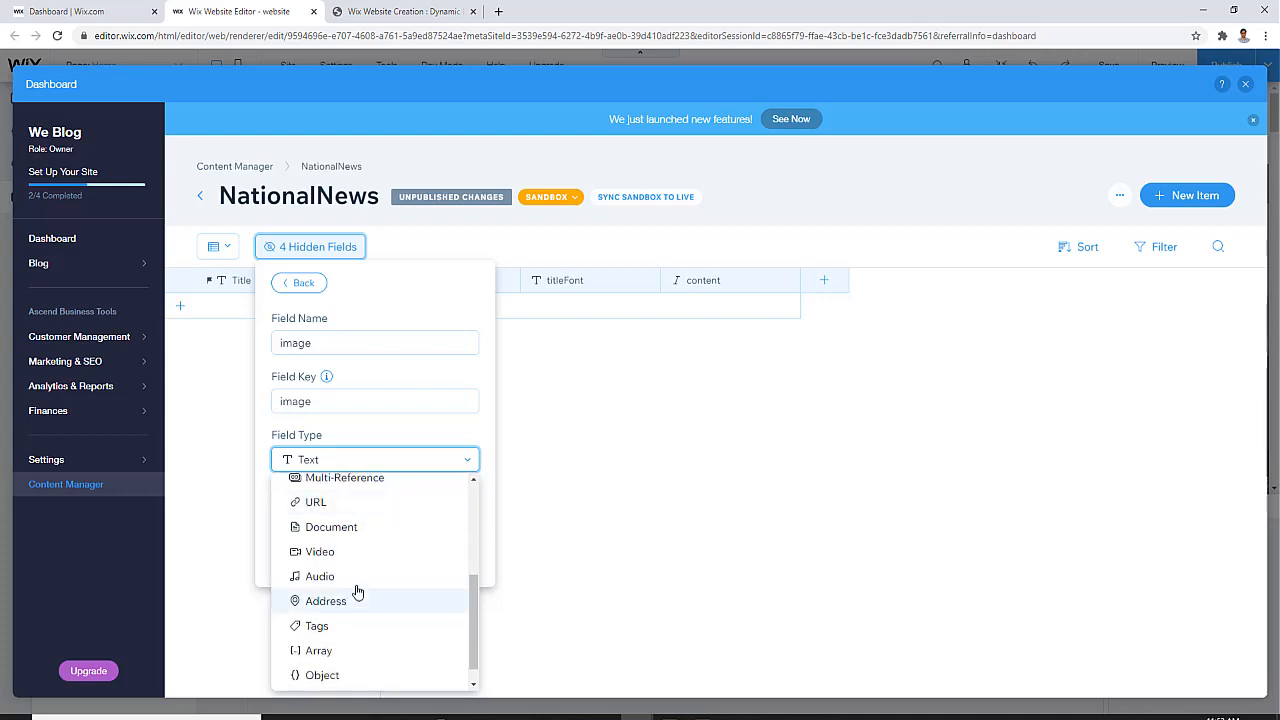
{"action": "scroll", "coordinate": [346, 600], "scroll_direction": "up", "scroll_amount": 3}
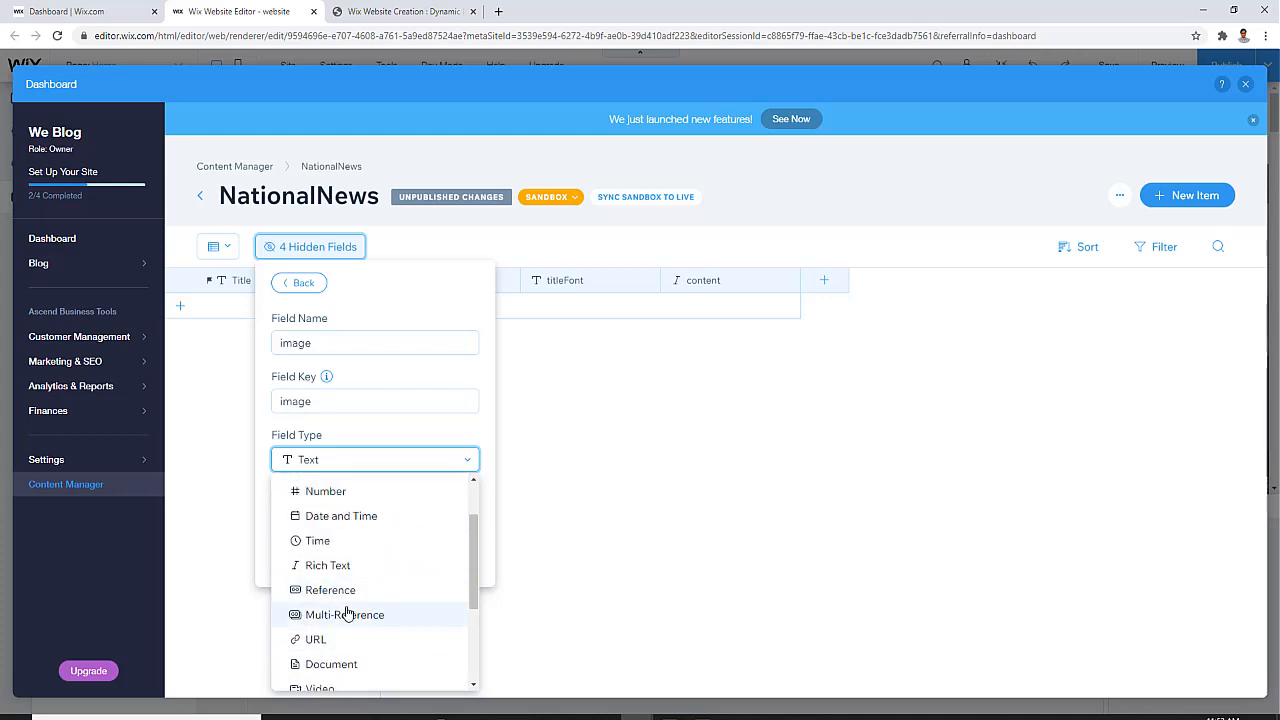
{"action": "scroll", "coordinate": [340, 592], "scroll_direction": "down", "scroll_amount": 1}
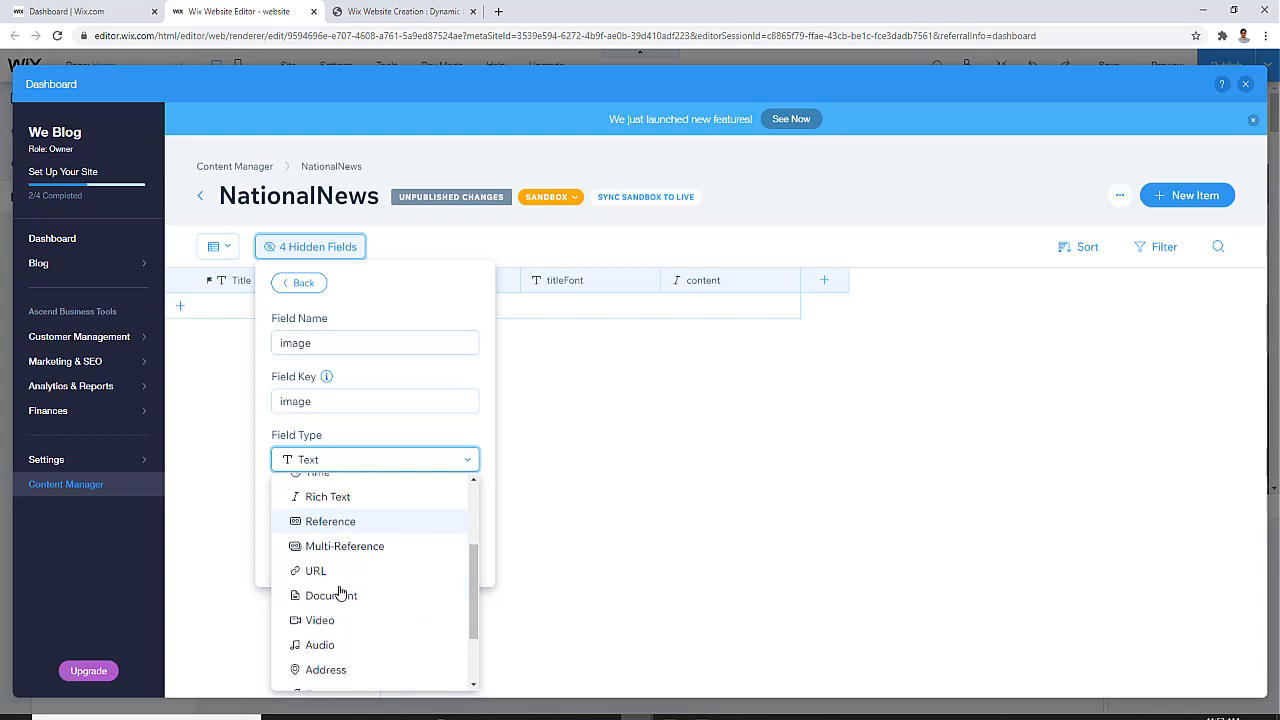
{"action": "scroll", "coordinate": [337, 625], "scroll_direction": "down", "scroll_amount": 3}
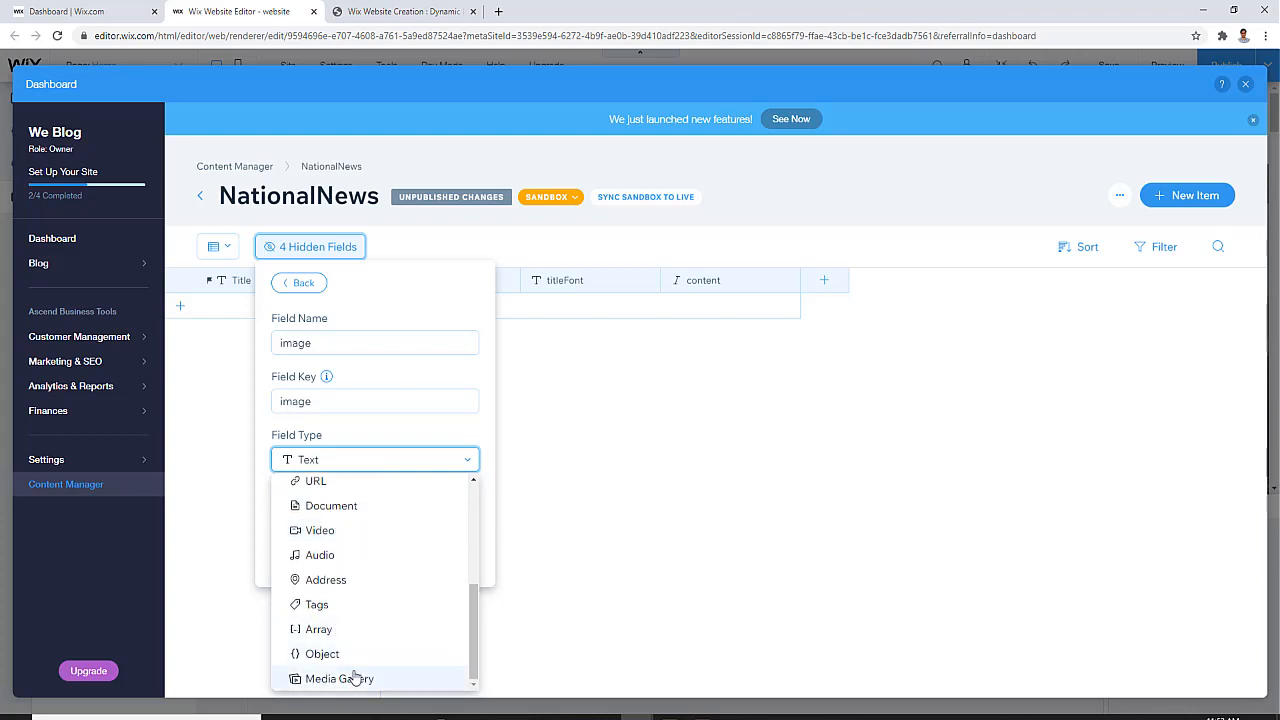
{"action": "scroll", "coordinate": [370, 640], "scroll_direction": "up", "scroll_amount": 8}
{"action": "left_click", "coordinate": [327, 513]}
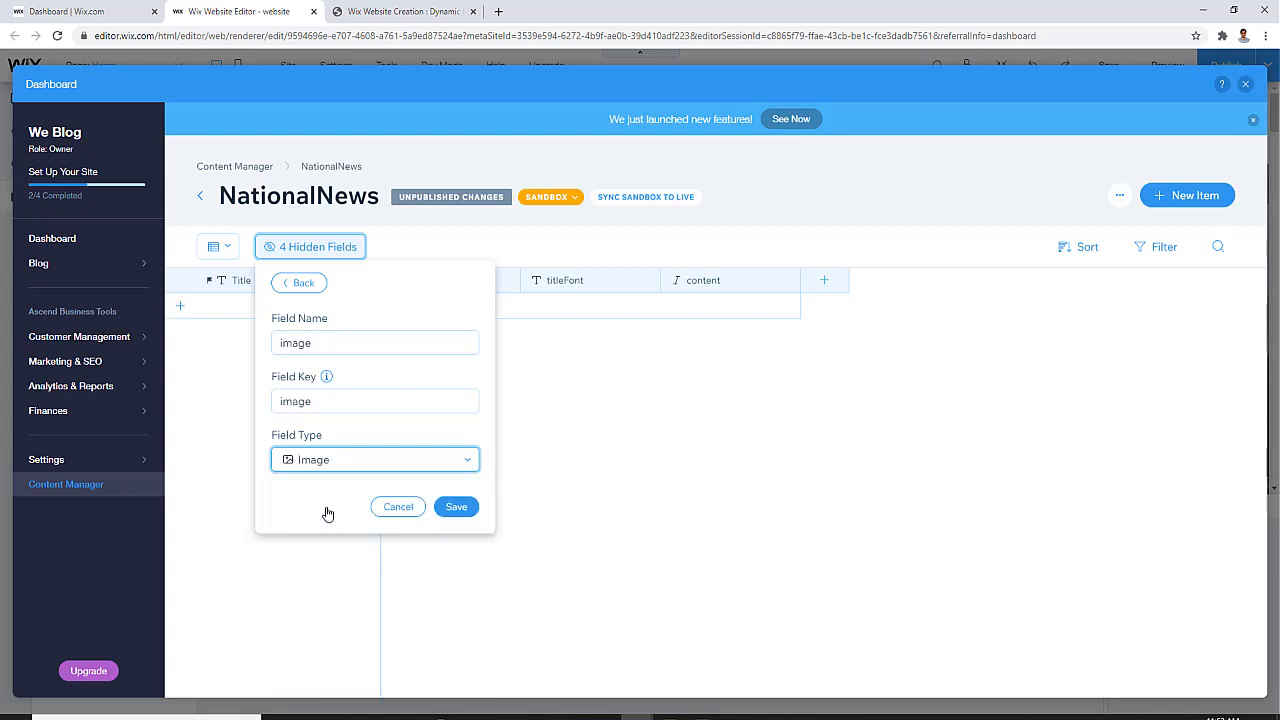
{"action": "left_click", "coordinate": [456, 506]}
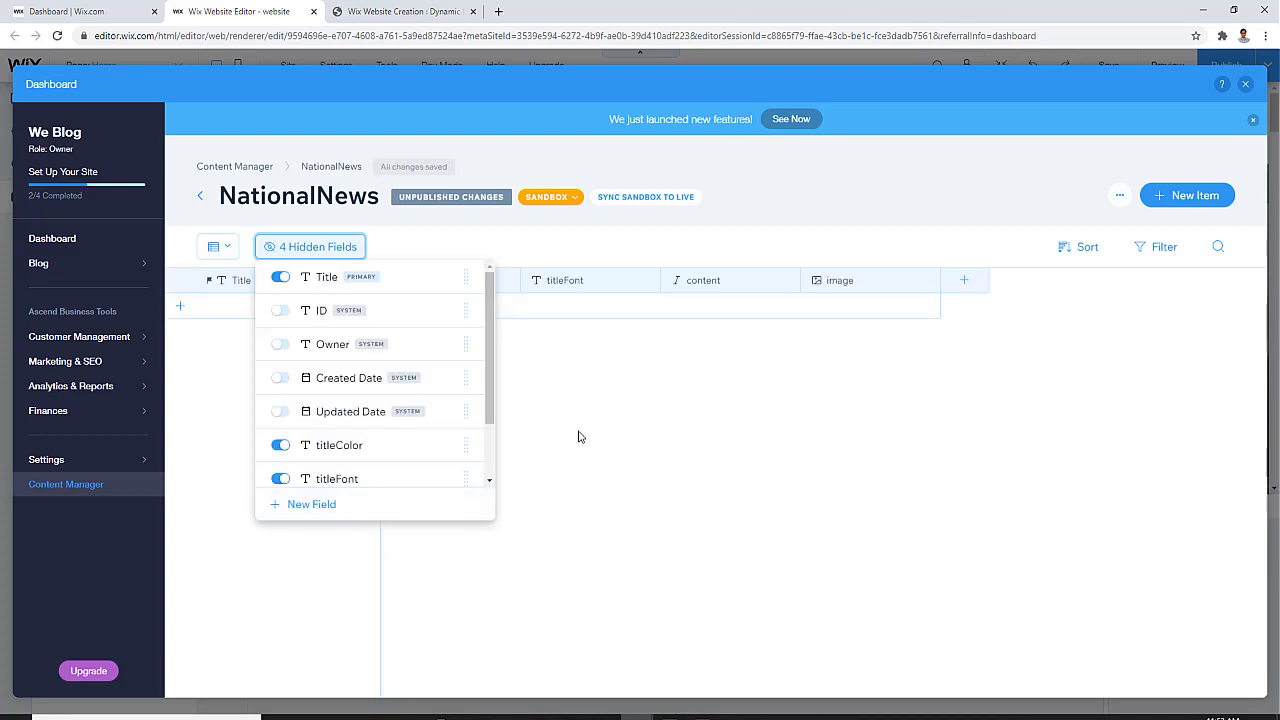
{"action": "left_click", "coordinate": [895, 426]}
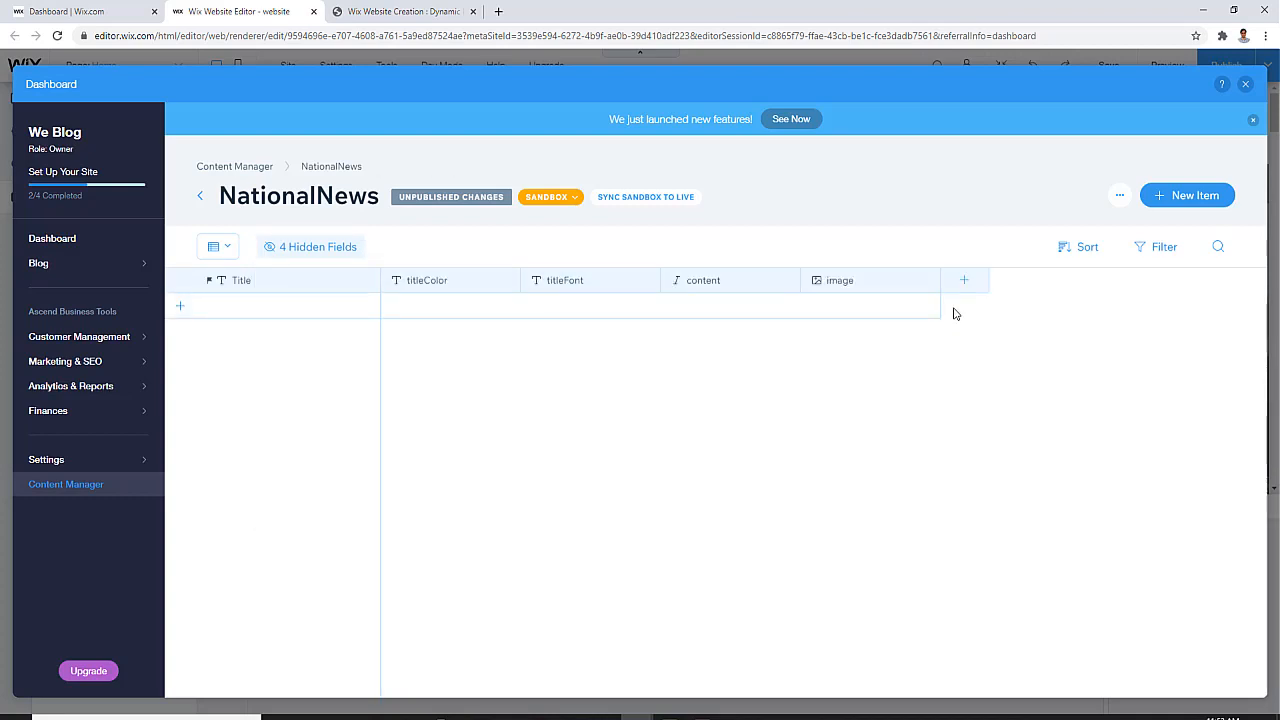
Add a blank first item to the NationalNews collection, and bring up the sample posts in the tutorial article
{"action": "left_click", "coordinate": [319, 312]}
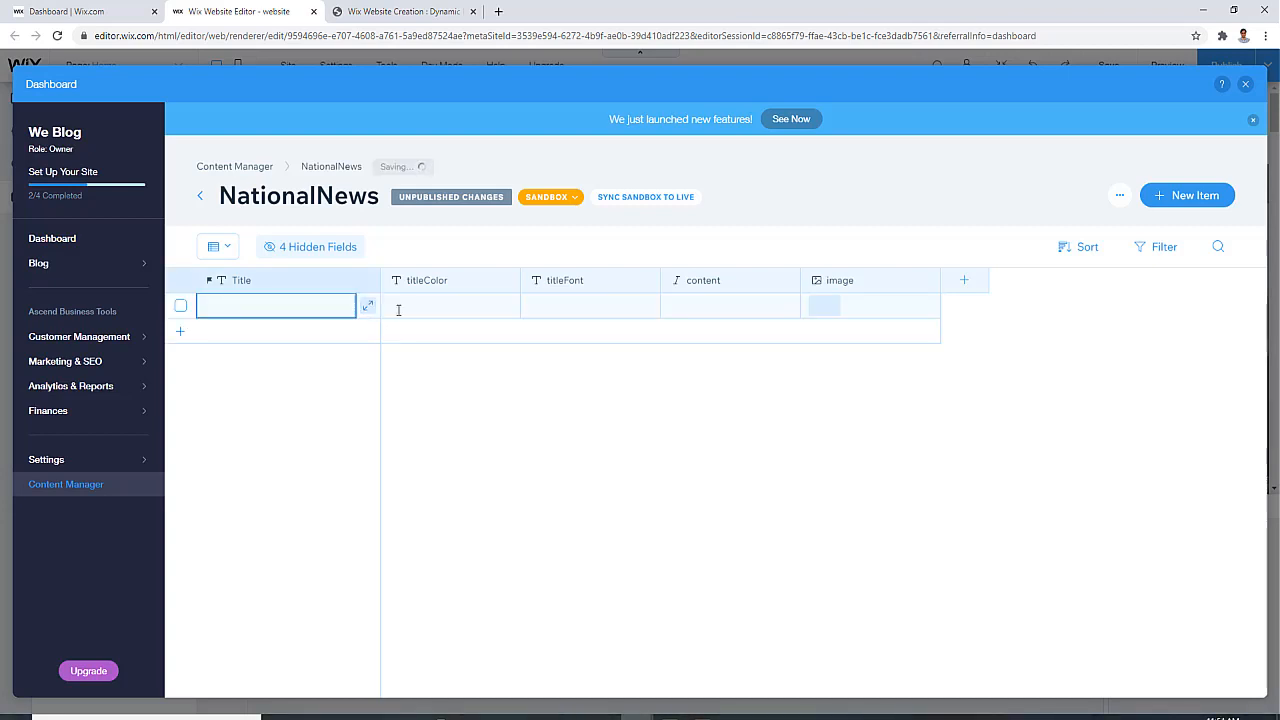
{"action": "left_click", "coordinate": [400, 11]}
{"action": "scroll", "coordinate": [520, 274], "scroll_direction": "up", "scroll_amount": 5}
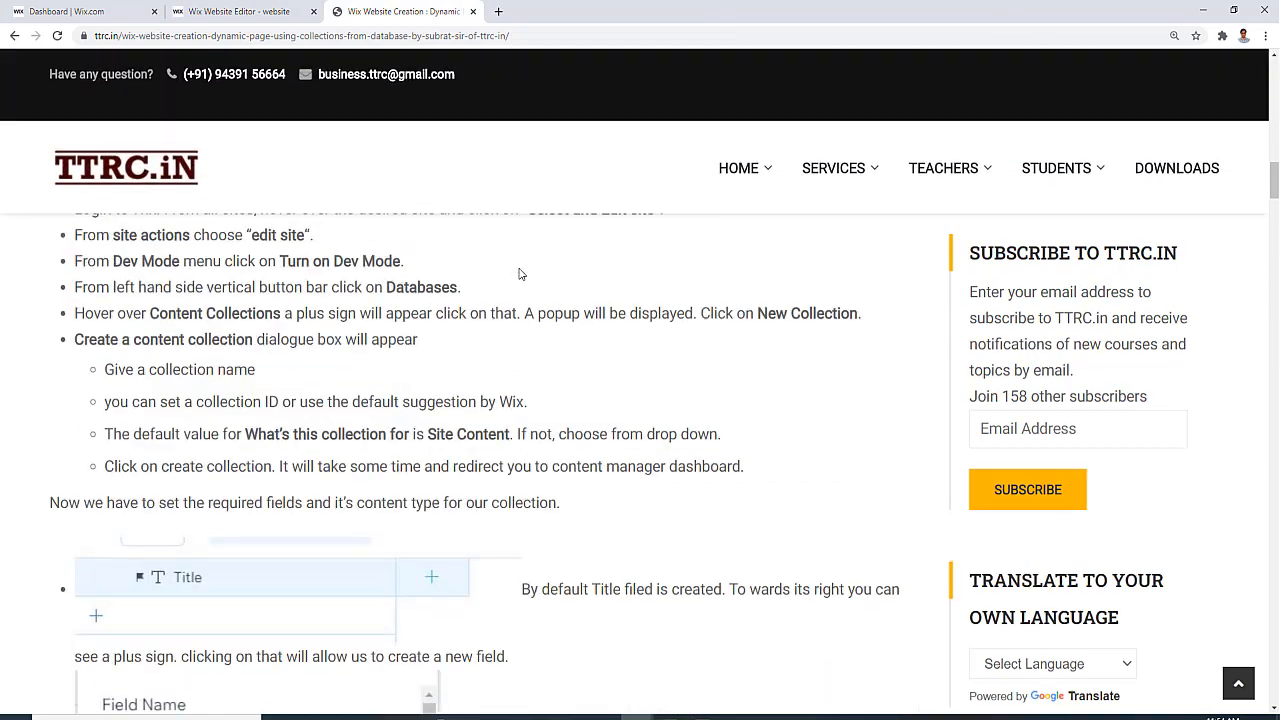
{"action": "scroll", "coordinate": [519, 273], "scroll_direction": "up", "scroll_amount": 10}
{"action": "scroll", "coordinate": [519, 275], "scroll_direction": "down", "scroll_amount": 5}
{"action": "scroll", "coordinate": [519, 277], "scroll_direction": "down", "scroll_amount": 2}
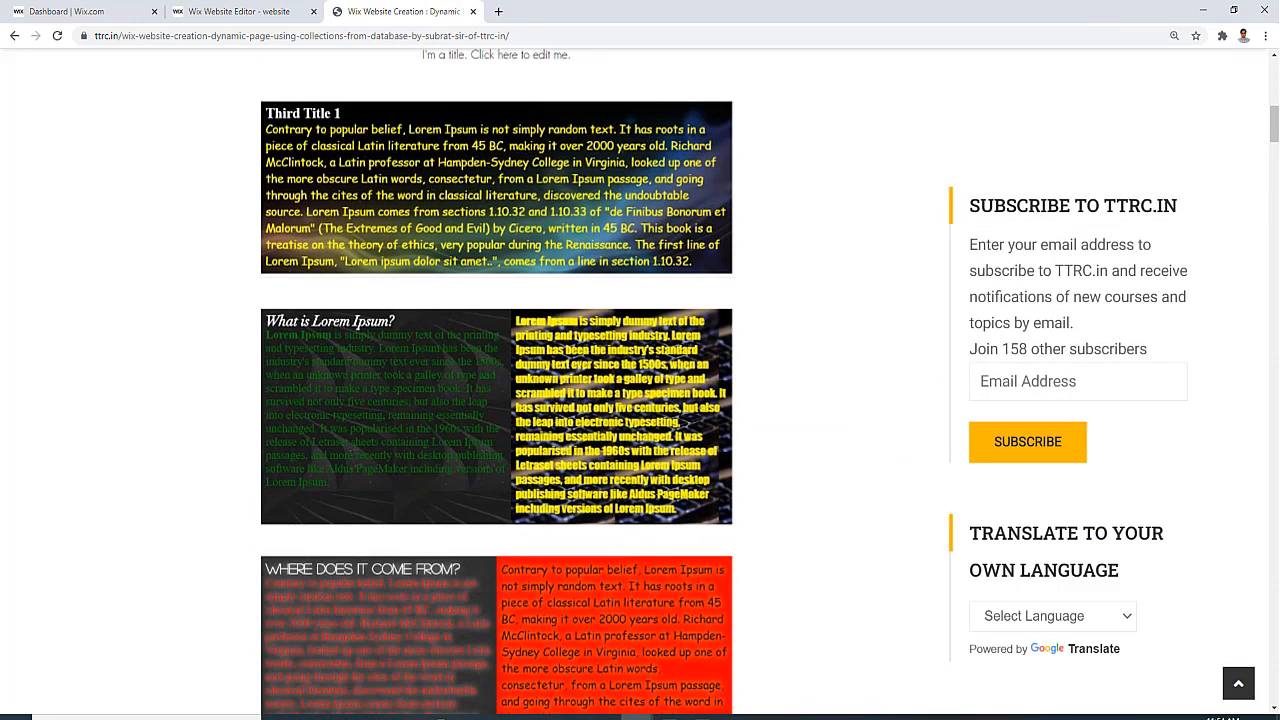
Outline in green the titles and content blocks of the first two sample posts, and clear the annotations
{"action": "left_click", "coordinate": [702, 717]}
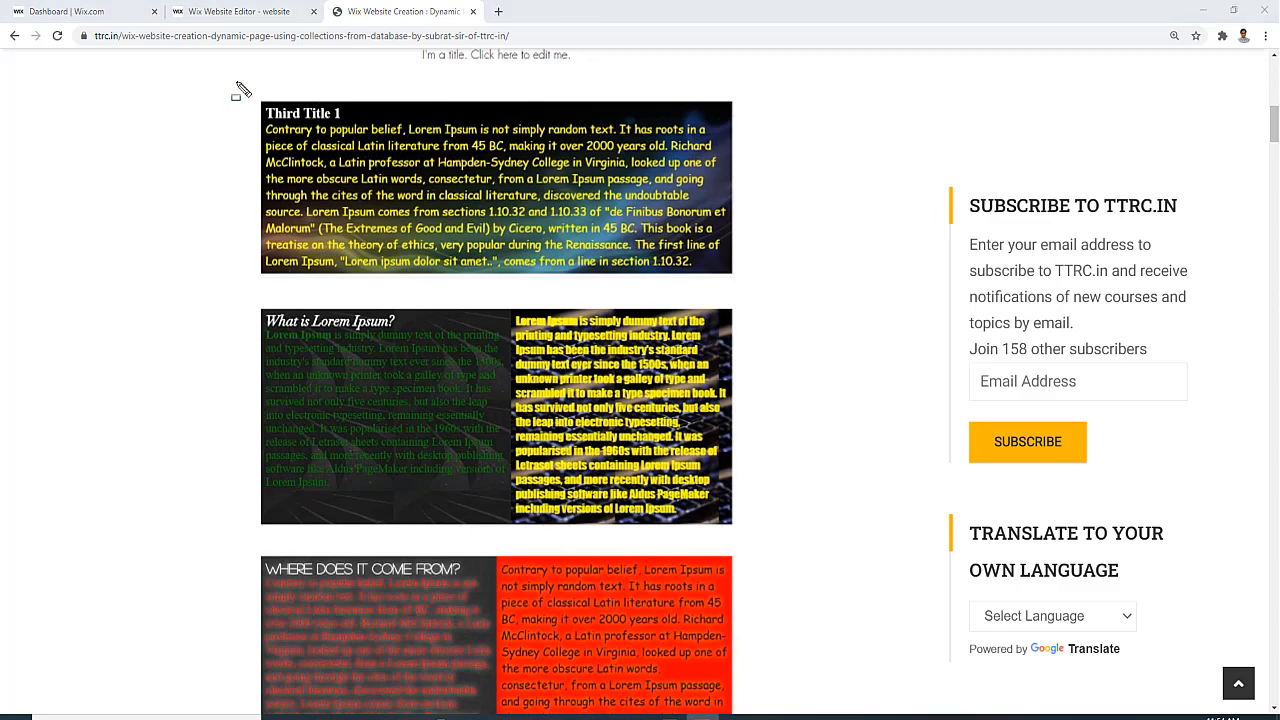
{"action": "left_click_drag", "start_coordinate": [258, 97], "coordinate": [366, 130]}
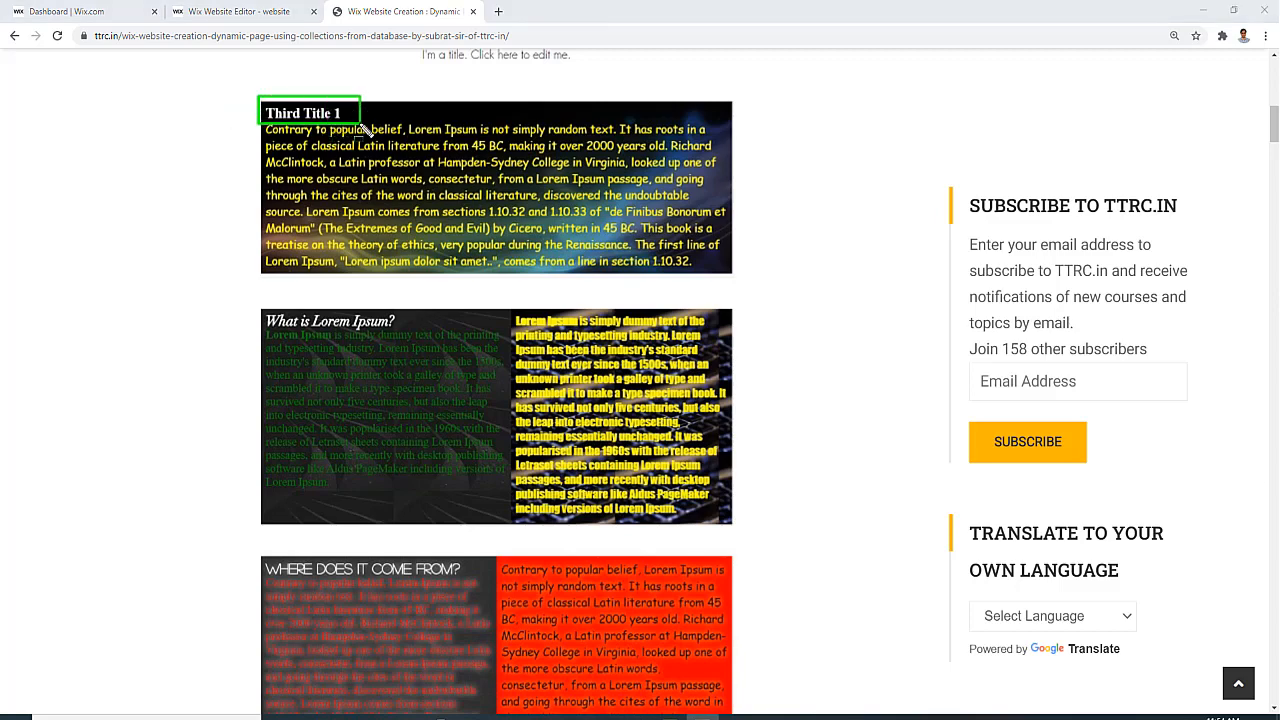
{"action": "left_click_drag", "start_coordinate": [258, 124], "coordinate": [731, 272]}
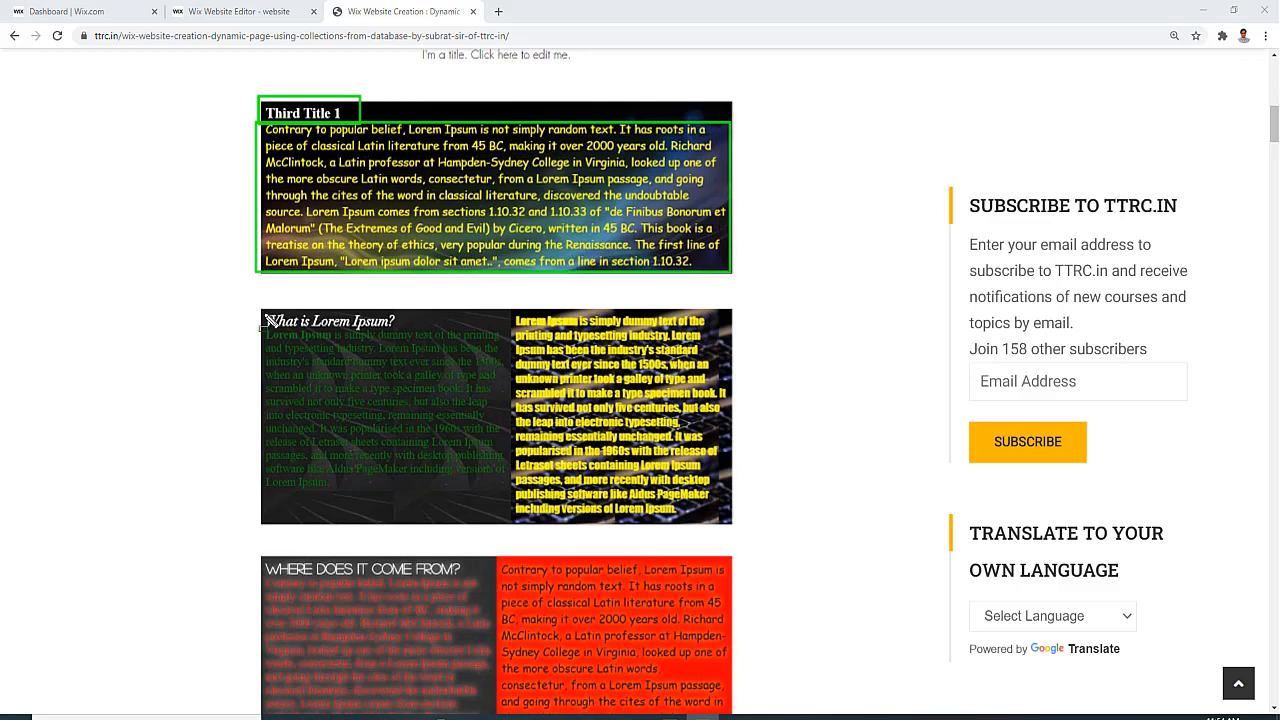
{"action": "left_click_drag", "start_coordinate": [264, 314], "coordinate": [412, 328]}
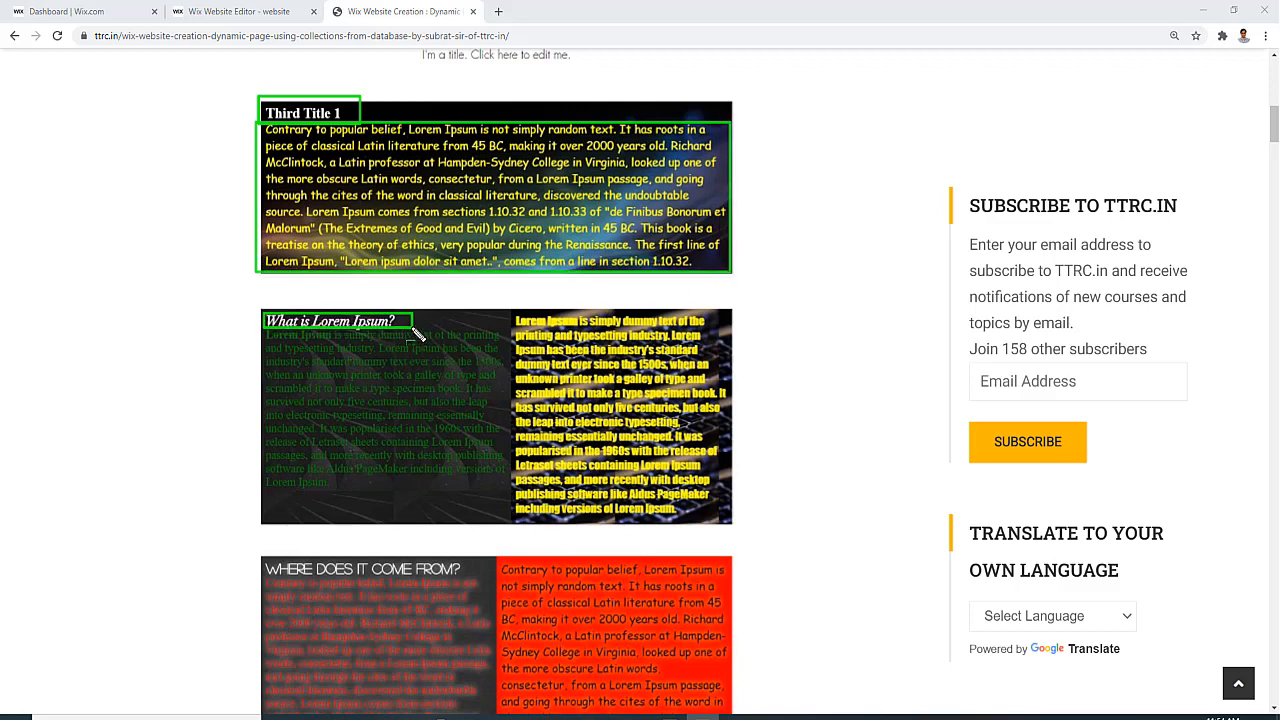
{"action": "left_click_drag", "start_coordinate": [263, 333], "coordinate": [507, 520]}
{"action": "mouse_move", "coordinate": [514, 314]}
{"action": "left_mouse_down"}
{"action": "mouse_move", "coordinate": [651, 481]}
{"action": "mouse_move", "coordinate": [734, 543]}
{"action": "mouse_move", "coordinate": [733, 530]}
{"action": "left_mouse_up"}
{"action": "mouse_move", "coordinate": [516, 293]}
{"action": "left_mouse_down"}
{"action": "mouse_move", "coordinate": [748, 338]}
{"action": "mouse_move", "coordinate": [733, 311]}
{"action": "left_mouse_up"}
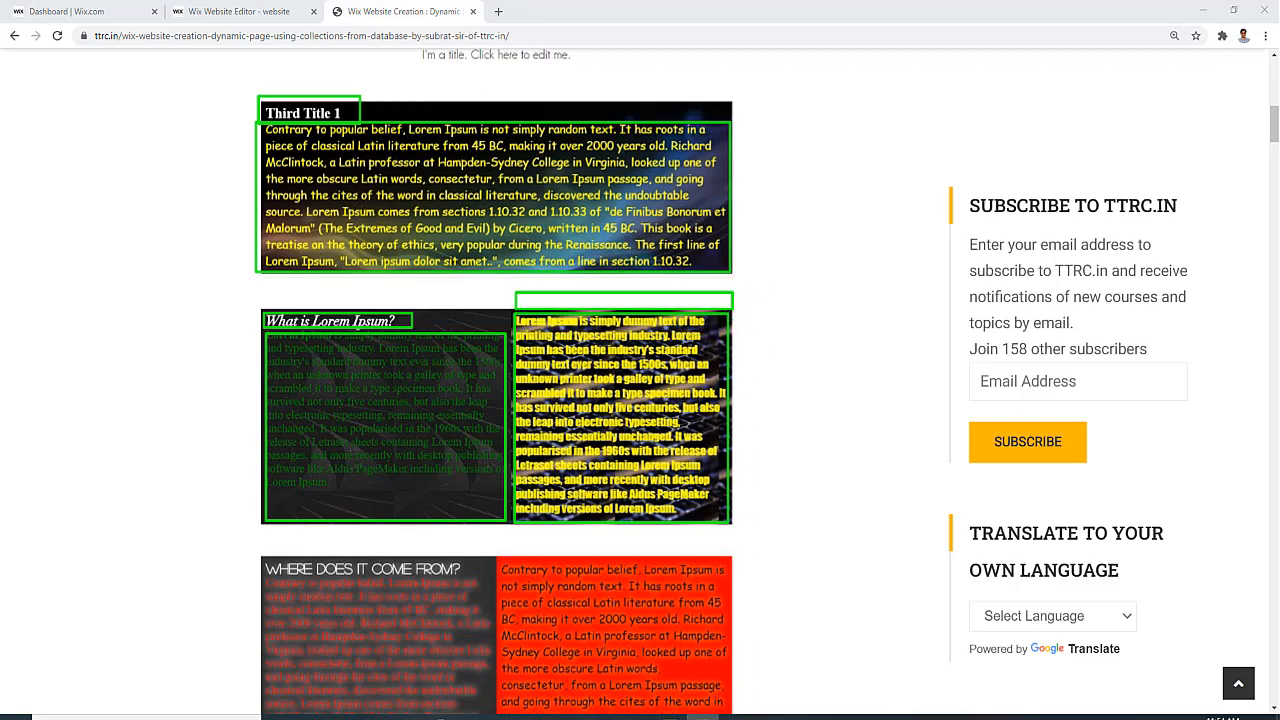
{"action": "key", "text": "Escape"}
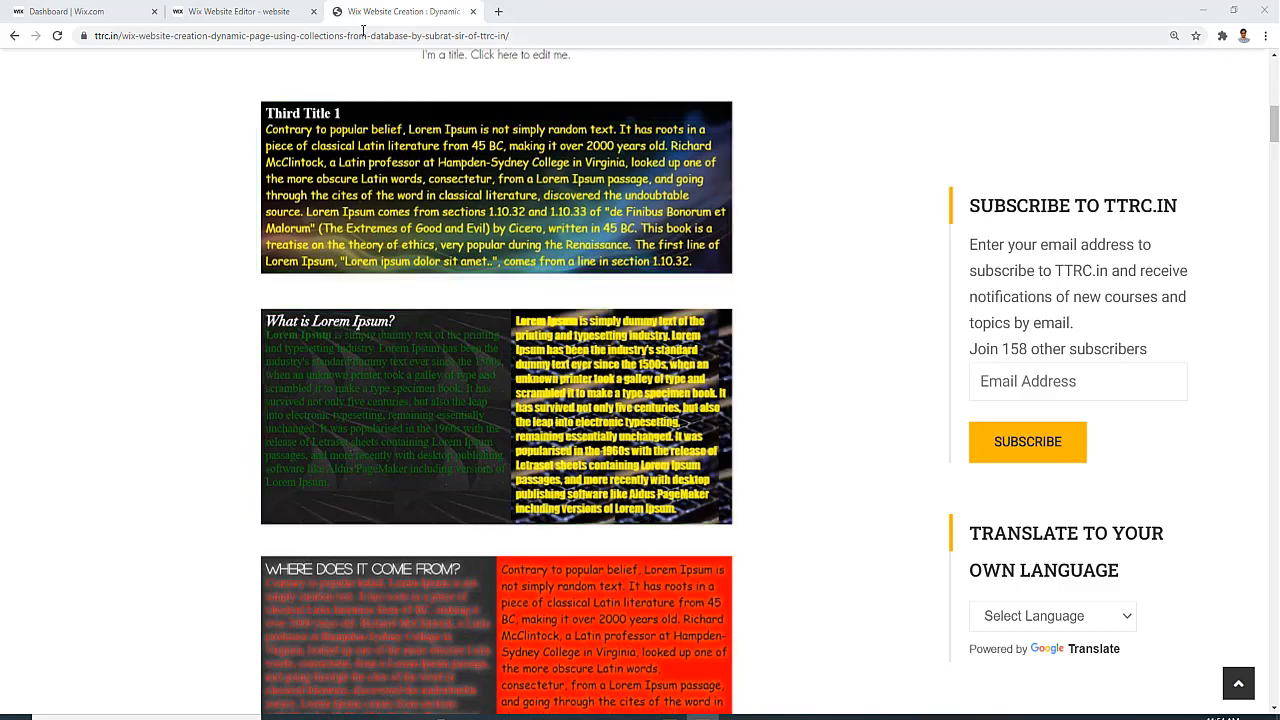
Switch back to the Wix editor and set the first NationalNews item's Title to "This is a title"
{"action": "left_click", "coordinate": [280, 12]}
{"action": "left_click", "coordinate": [310, 312]}
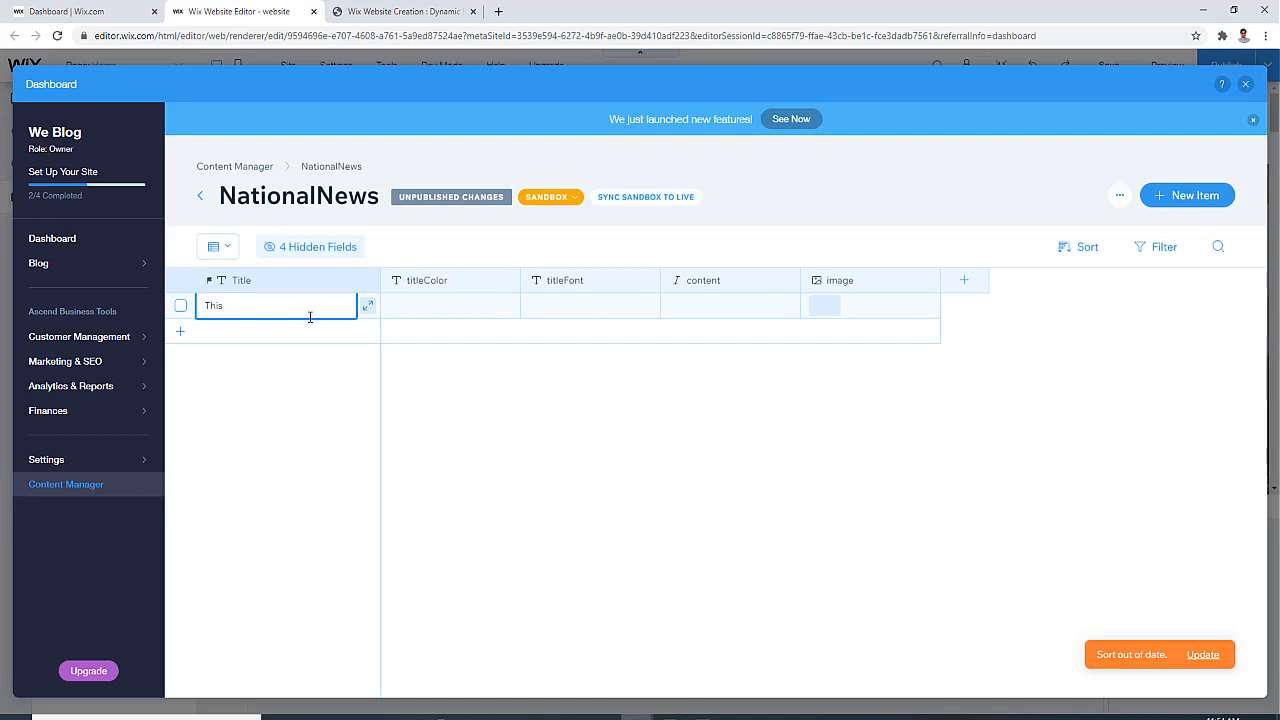
{"action": "type", "text": "This is a title"}
{"action": "left_click", "coordinate": [417, 308]}
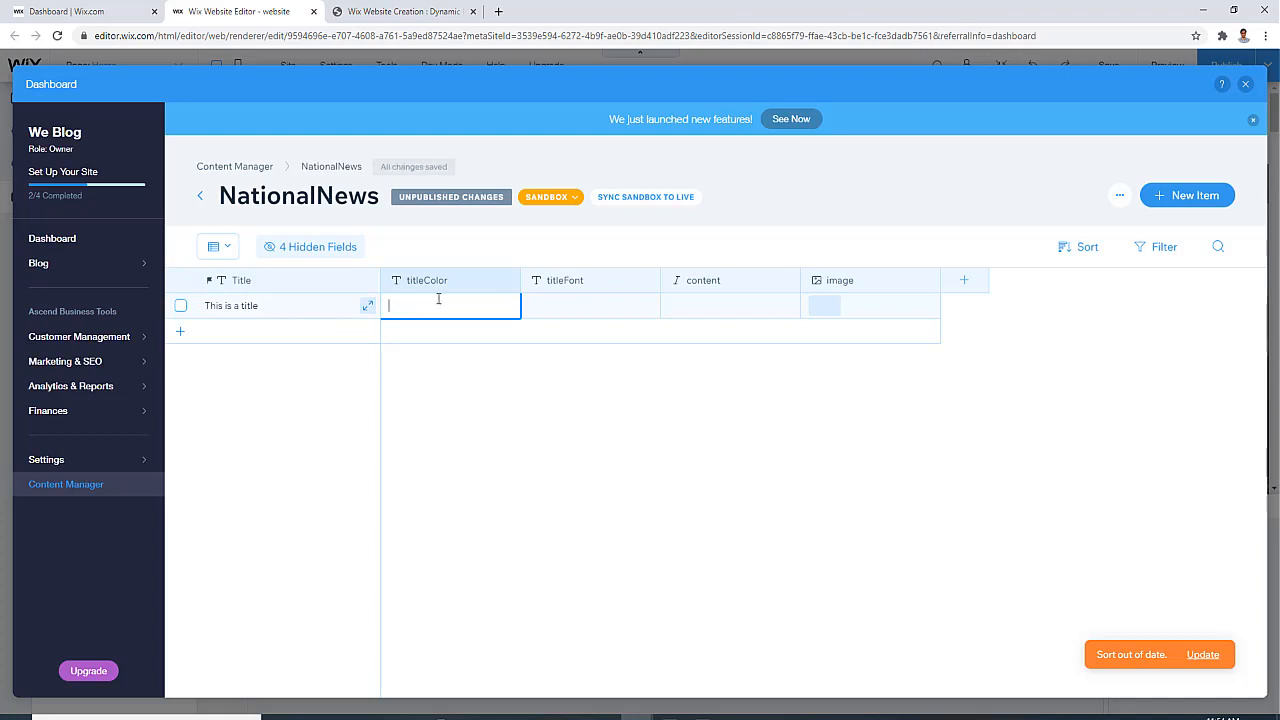
Search Google for an HTML color picker in a new tab, choose green #3aa832, and copy its HEX code
{"action": "left_click", "coordinate": [498, 11]}
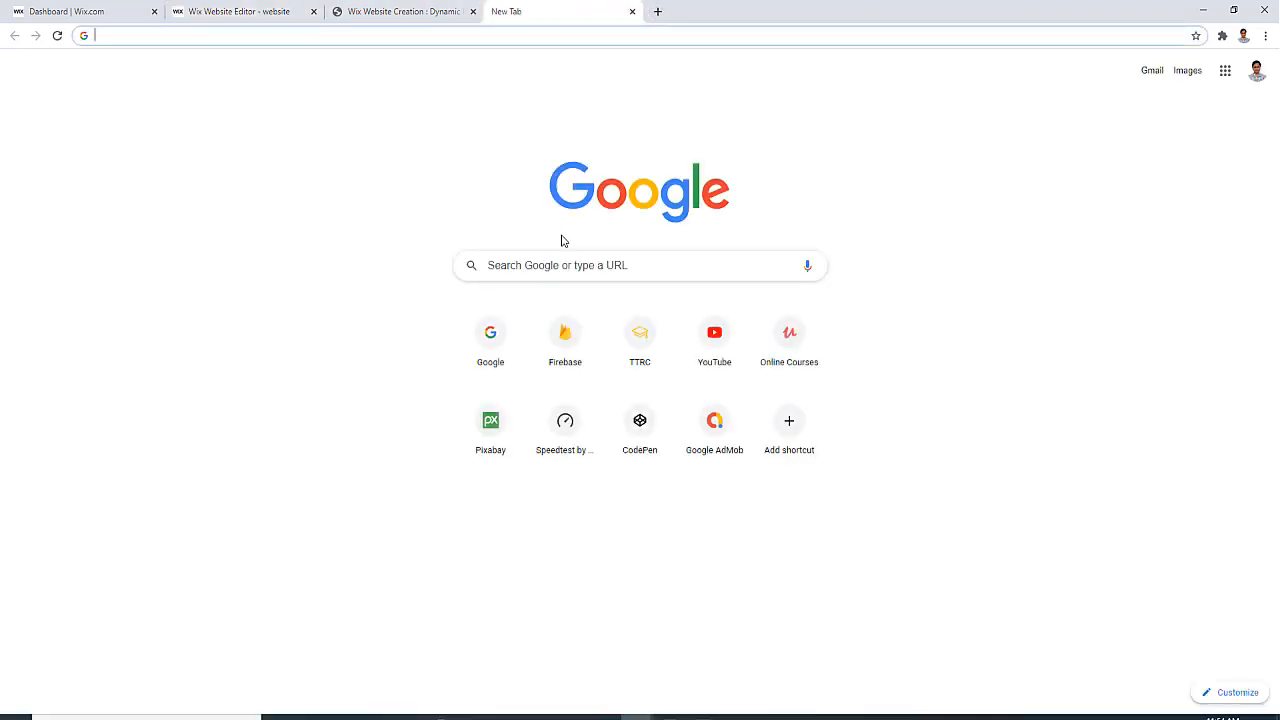
{"action": "type", "text": "html color pi"}
{"action": "key", "text": "Return"}
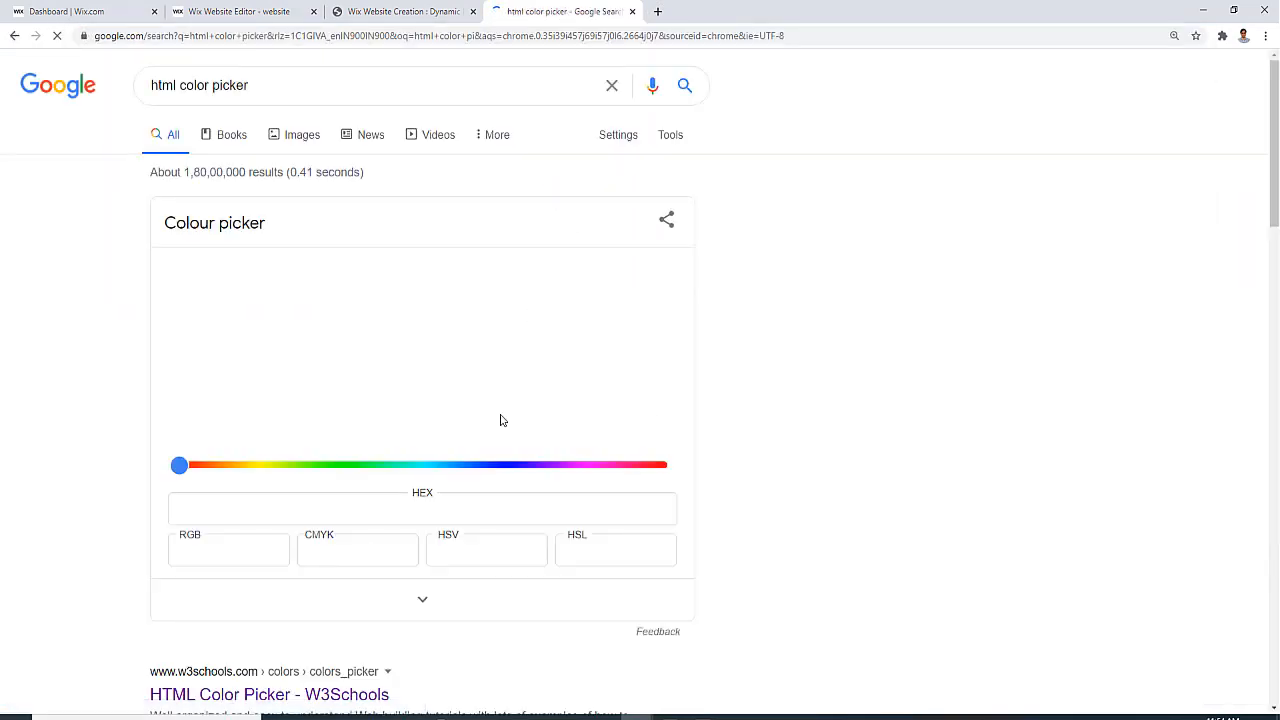
{"action": "scroll", "coordinate": [334, 423], "scroll_direction": "down", "scroll_amount": 1}
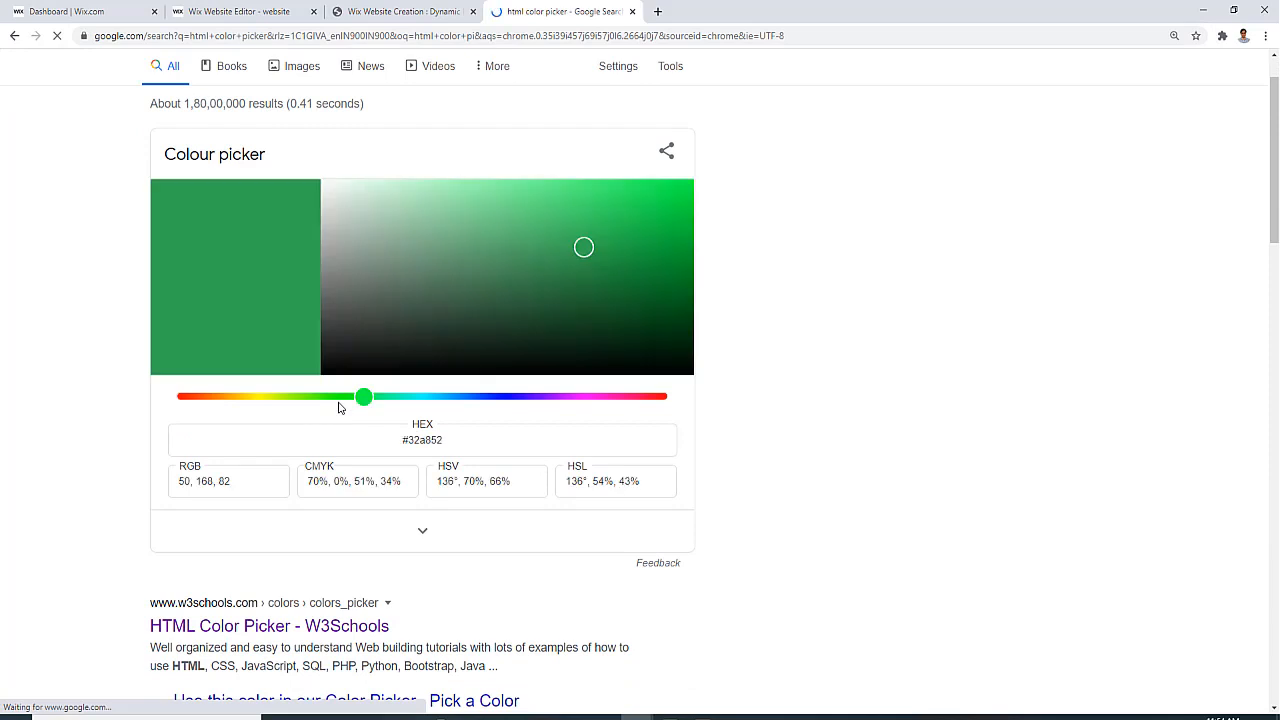
{"action": "left_click", "coordinate": [337, 398]}
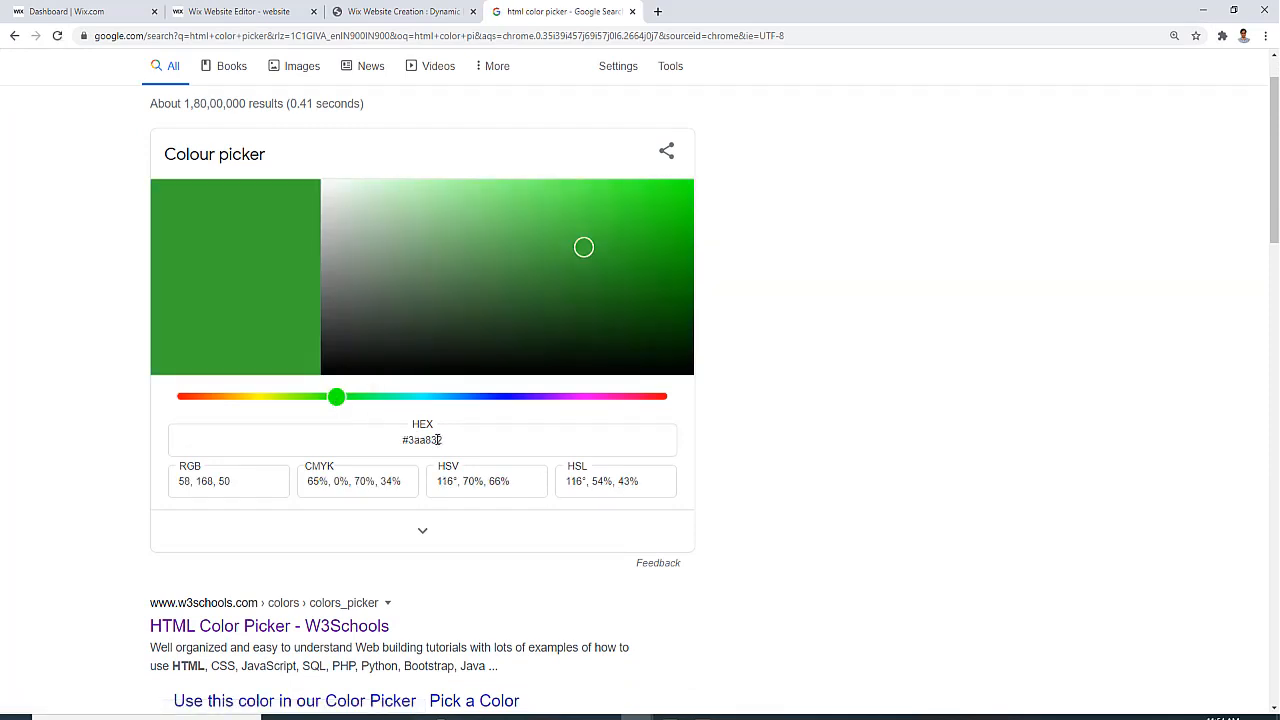
{"action": "left_click_drag", "start_coordinate": [403, 438], "coordinate": [469, 440]}
{"action": "key", "text": "ctrl+c"}
Search for HTML color names in a new tab and examine the W3Schools list of supported color names
{"action": "left_click", "coordinate": [657, 11]}
{"action": "type", "text": "html color name"}
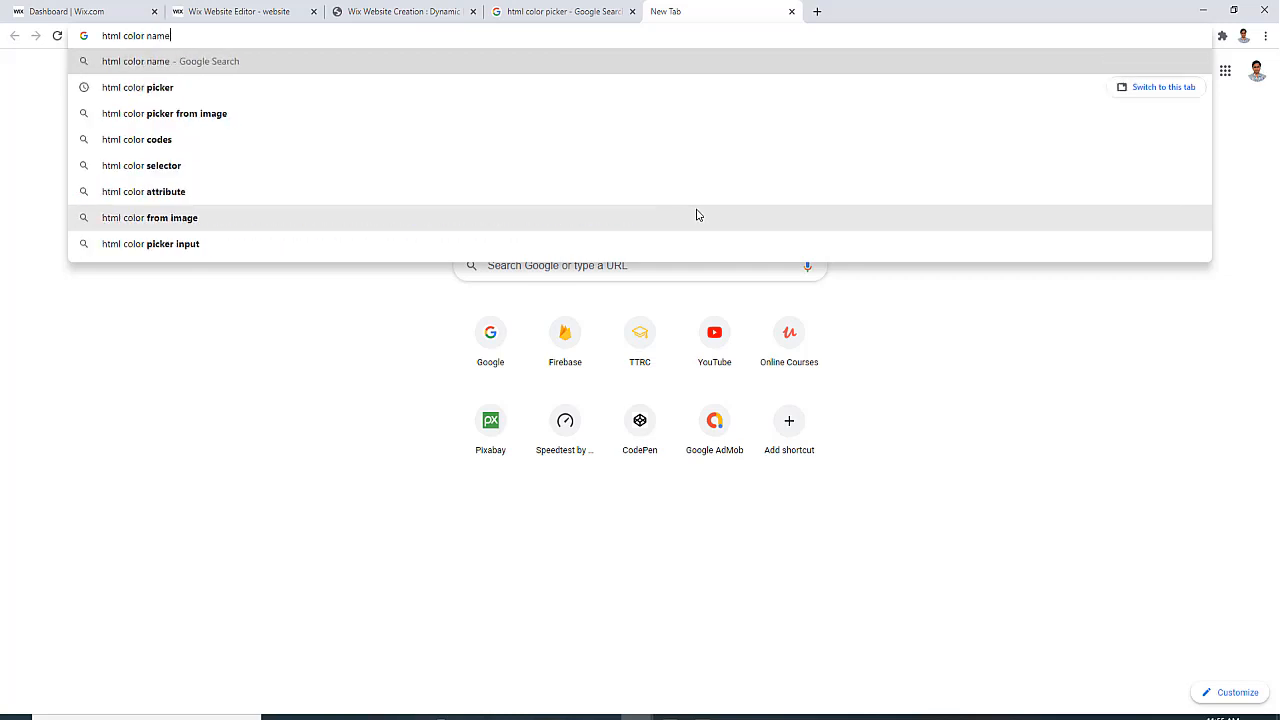
{"action": "type", "text": "s"}
{"action": "key", "text": "Return"}
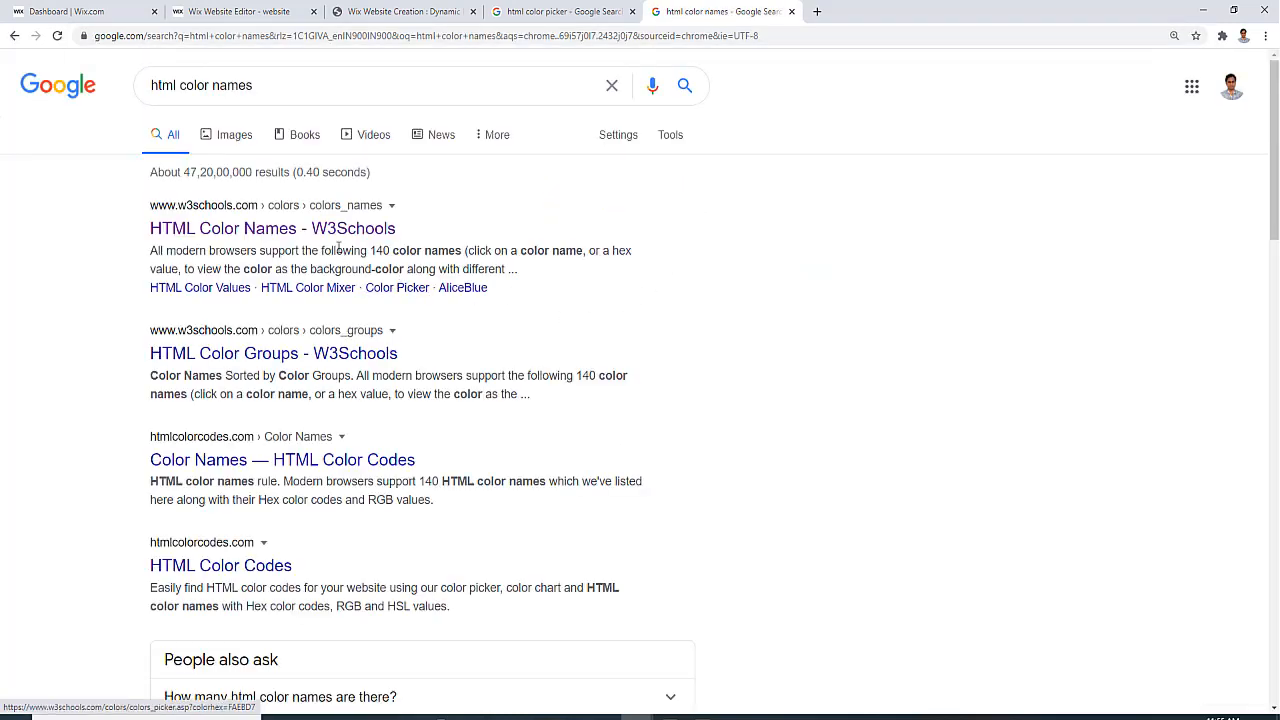
{"action": "left_click", "coordinate": [381, 230]}
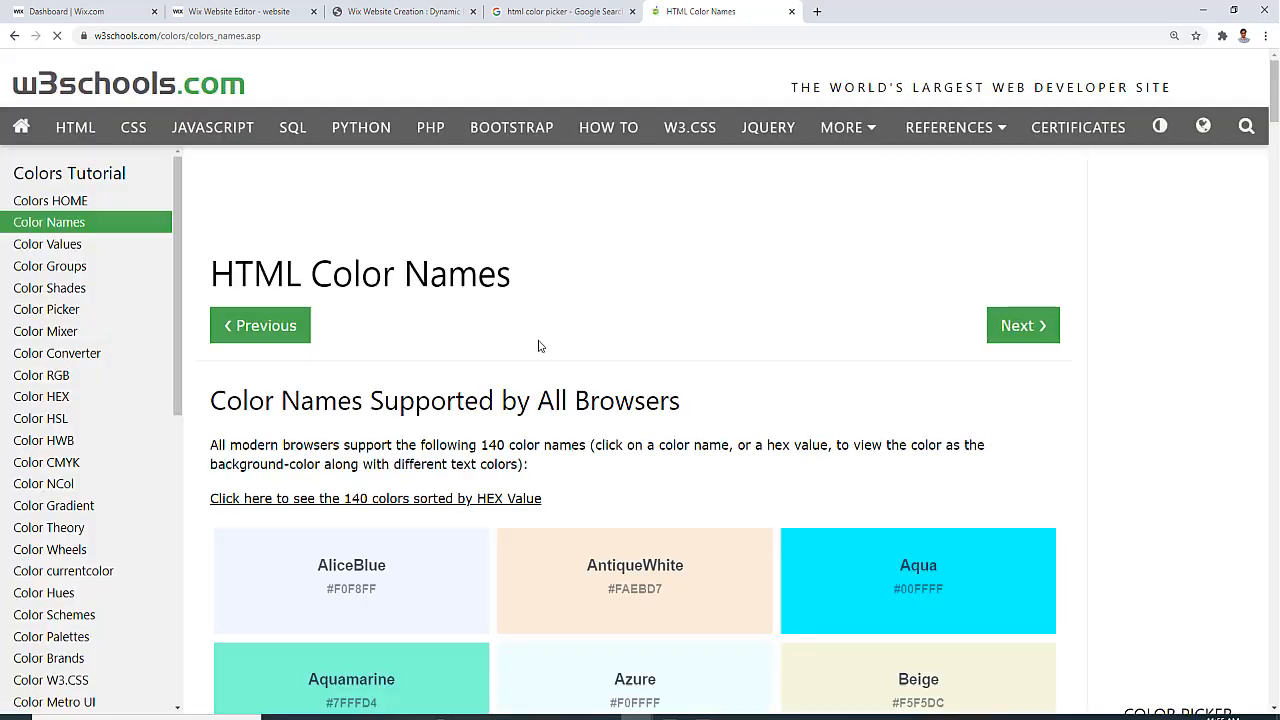
{"action": "scroll", "coordinate": [591, 357], "scroll_direction": "down", "scroll_amount": 4}
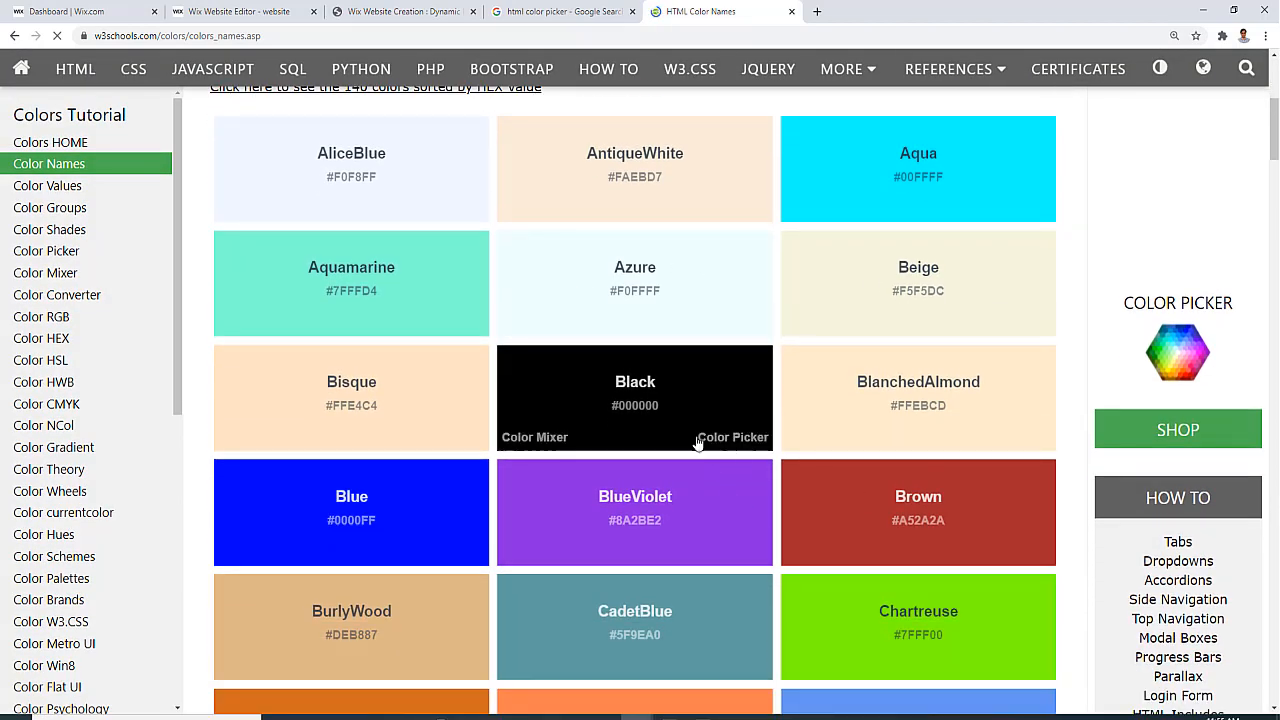
{"action": "scroll", "coordinate": [680, 440], "scroll_direction": "down", "scroll_amount": 2}
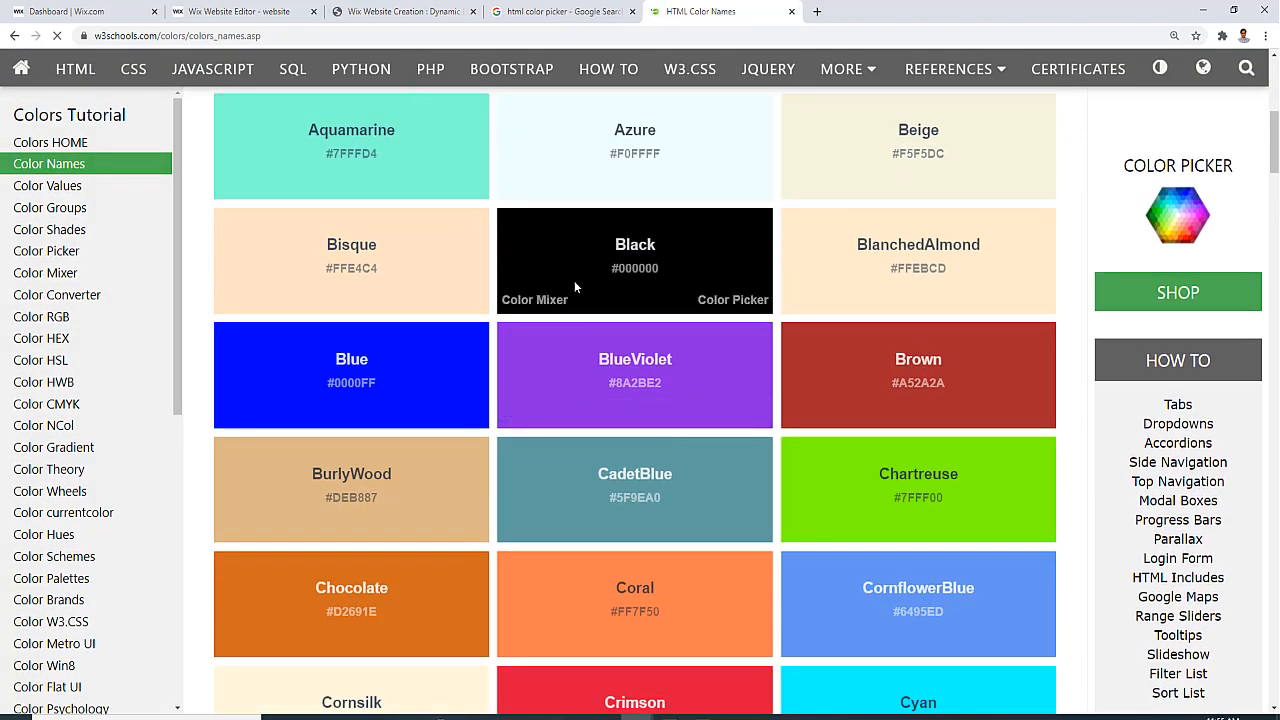
{"action": "scroll", "coordinate": [606, 270], "scroll_direction": "up", "scroll_amount": 1}
{"action": "scroll", "coordinate": [606, 270], "scroll_direction": "up", "scroll_amount": 1}
Return to the NationalNews collection and set the first item's titleColor to the copied code #3aa832
{"action": "left_click", "coordinate": [240, 11]}
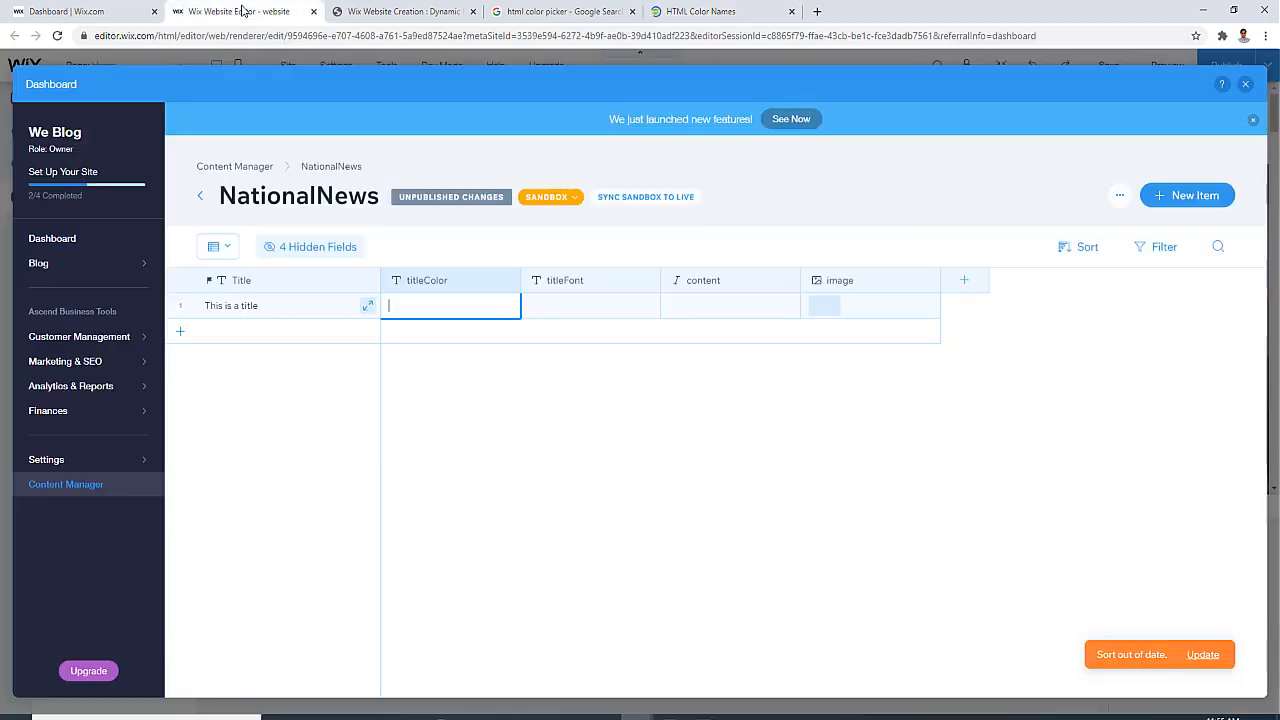
{"action": "left_click", "coordinate": [563, 11]}
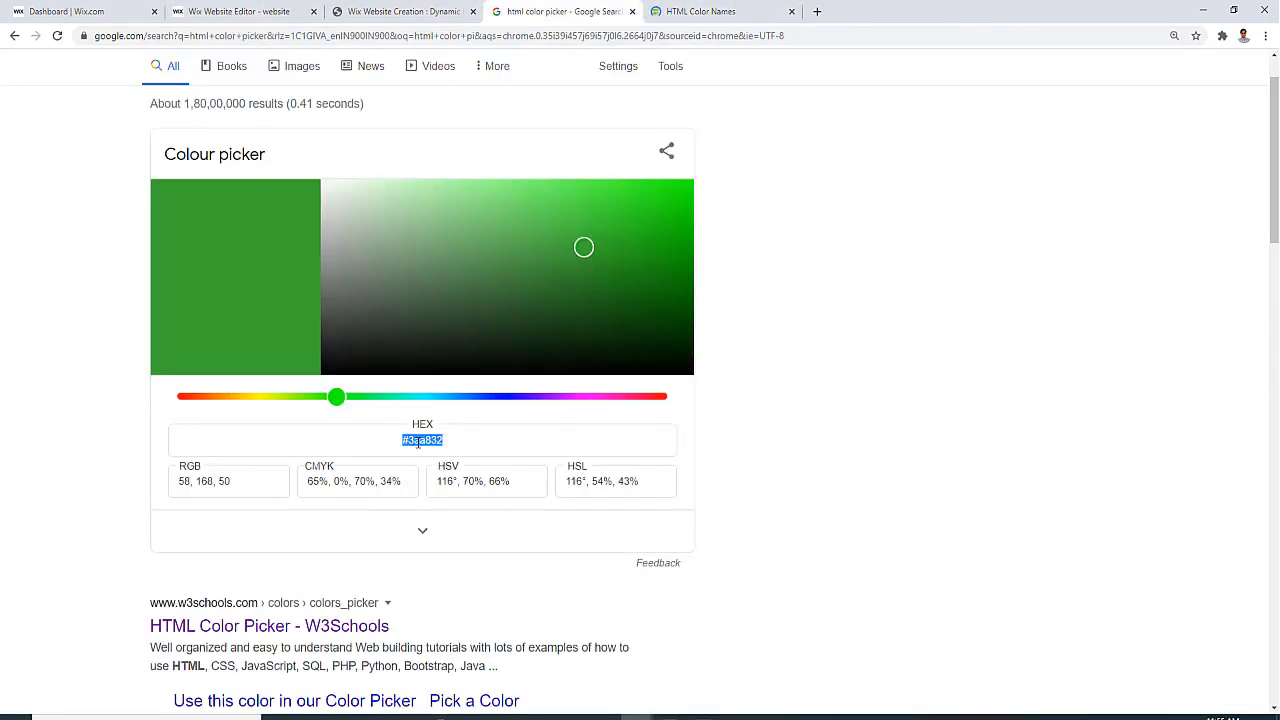
{"action": "left_click", "coordinate": [240, 11]}
{"action": "key", "text": "ctrl+v"}
{"action": "left_click", "coordinate": [560, 319]}
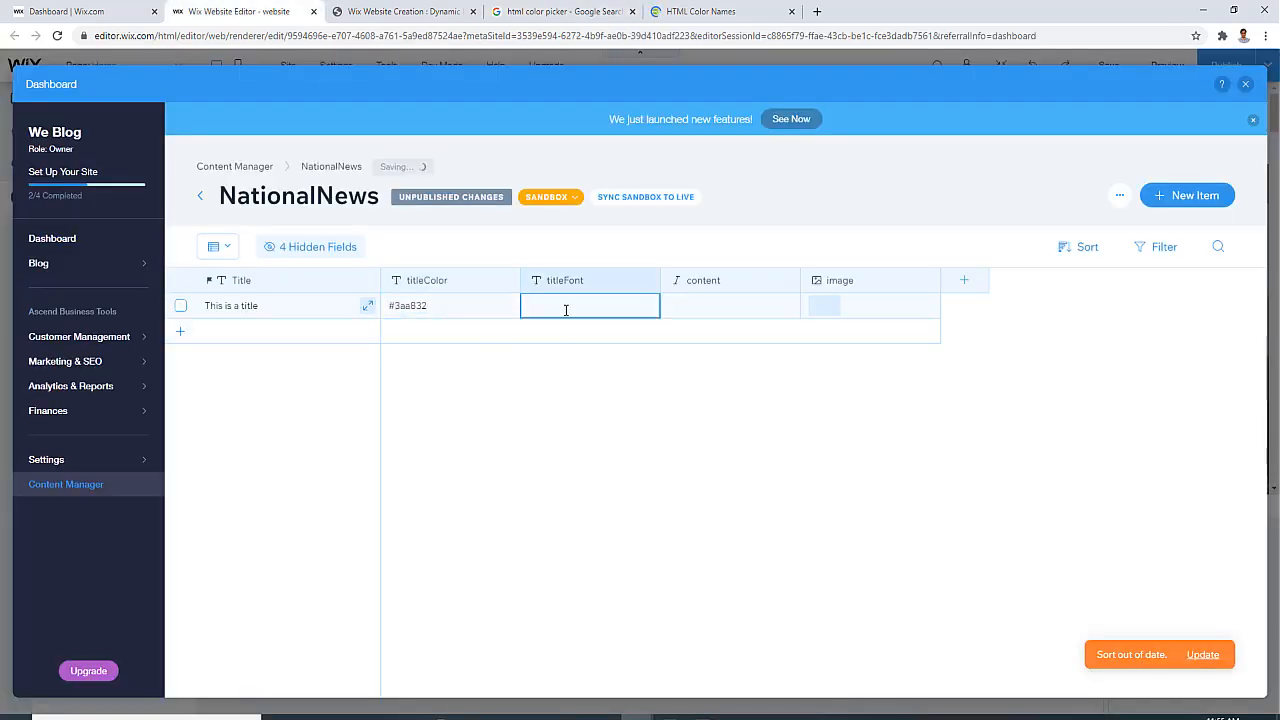
Leave titleFont empty and fill the item's content field with "THis is content of the post." repeated six times
{"action": "left_click", "coordinate": [565, 310]}
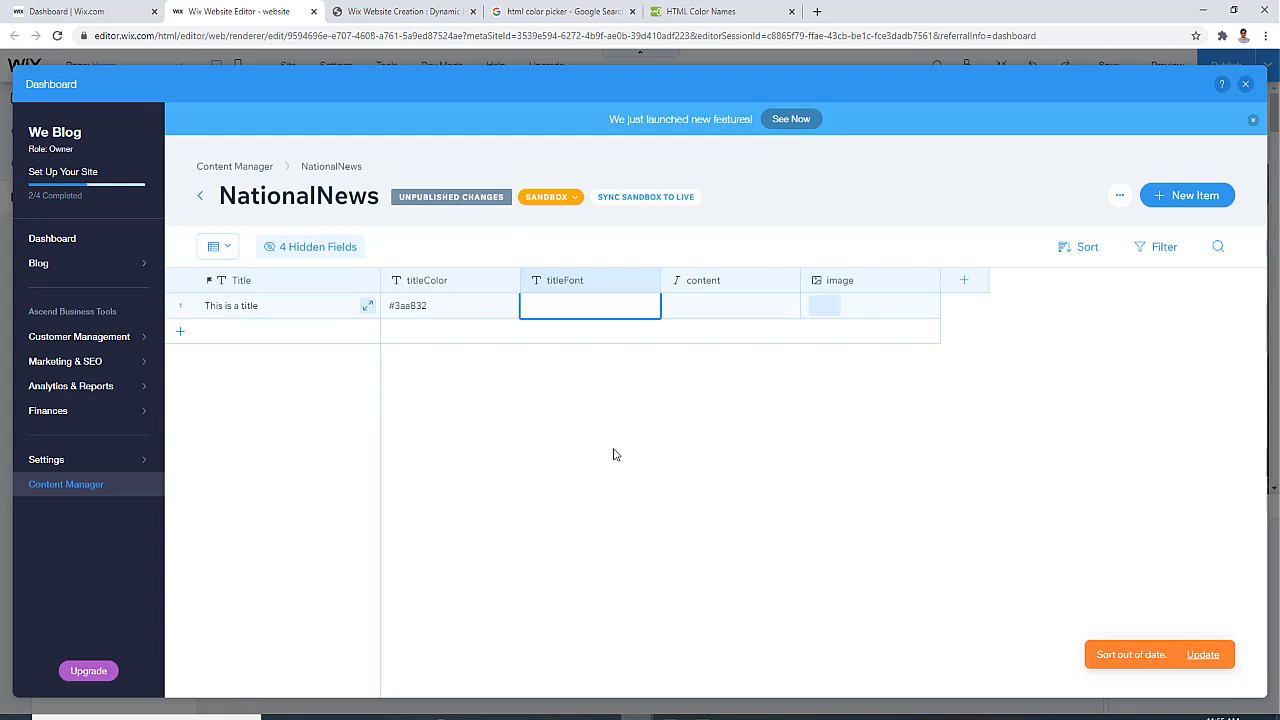
{"action": "left_click", "coordinate": [712, 312]}
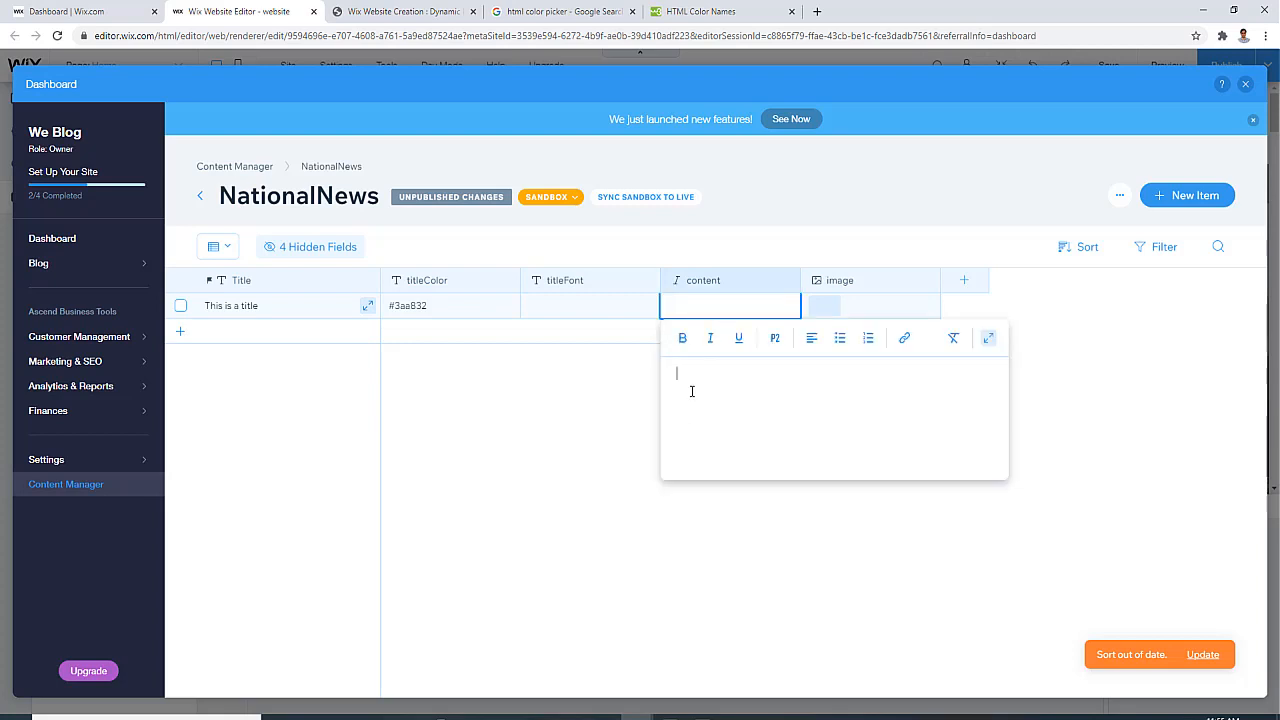
{"action": "type", "text": "THis is content of the post."}
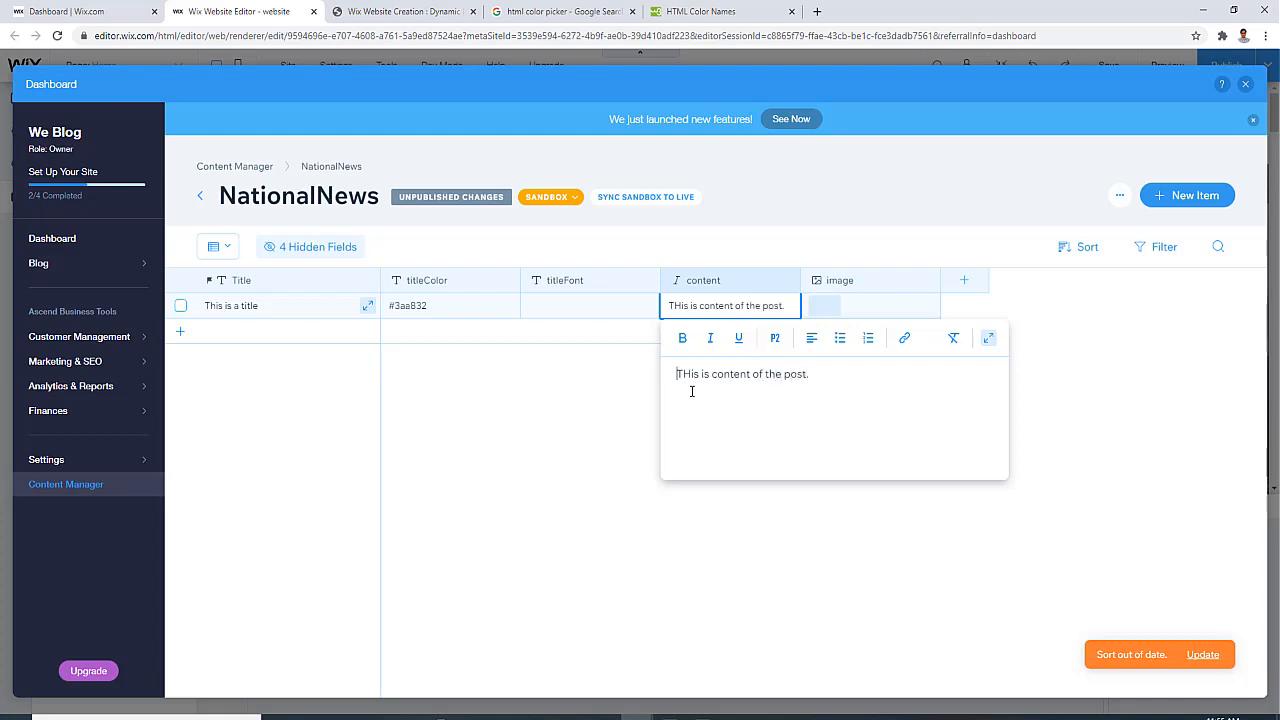
{"action": "key", "text": "ctrl+a"}
{"action": "key", "text": "Right"}
{"action": "key", "text": "ctrl+v"}
{"action": "key", "text": "ctrl+v"}
{"action": "key", "text": "ctrl+v"}
{"action": "key", "text": "ctrl+v"}
{"action": "key", "text": "ctrl+v"}
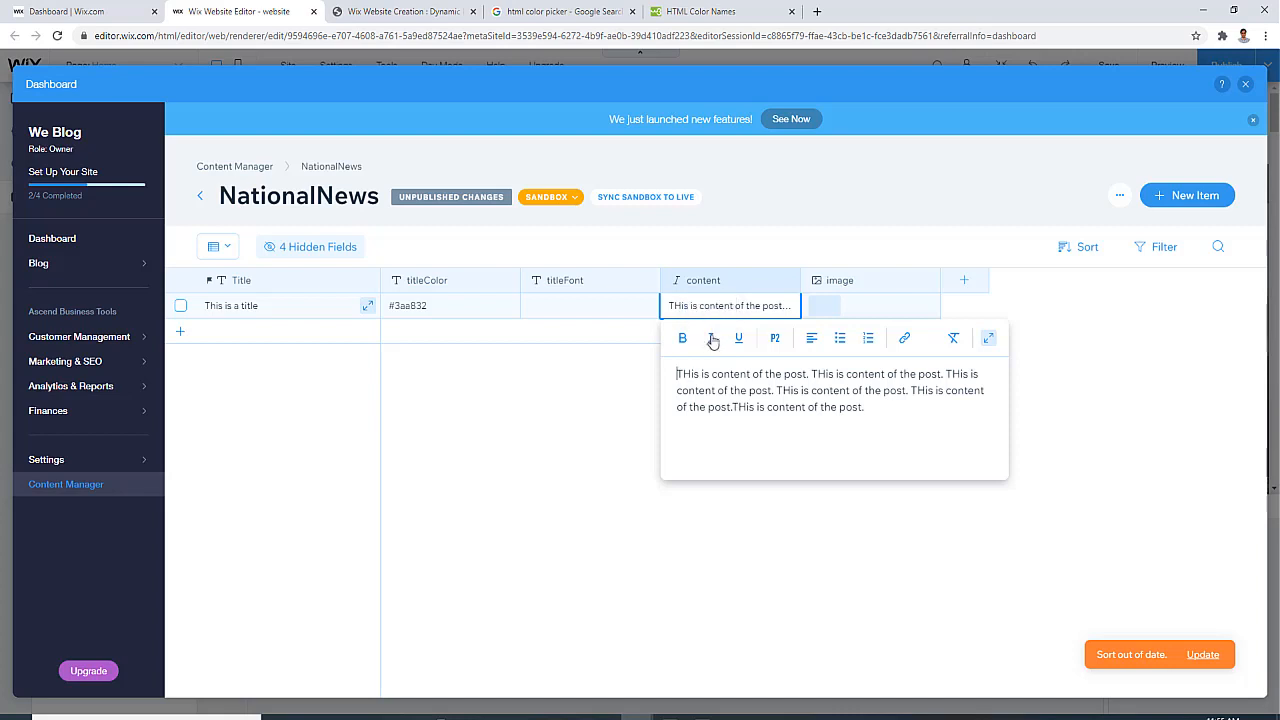
In the item's content text, bold "content" in the first sentence and underline "THis" in the second
{"action": "left_click", "coordinate": [811, 344]}
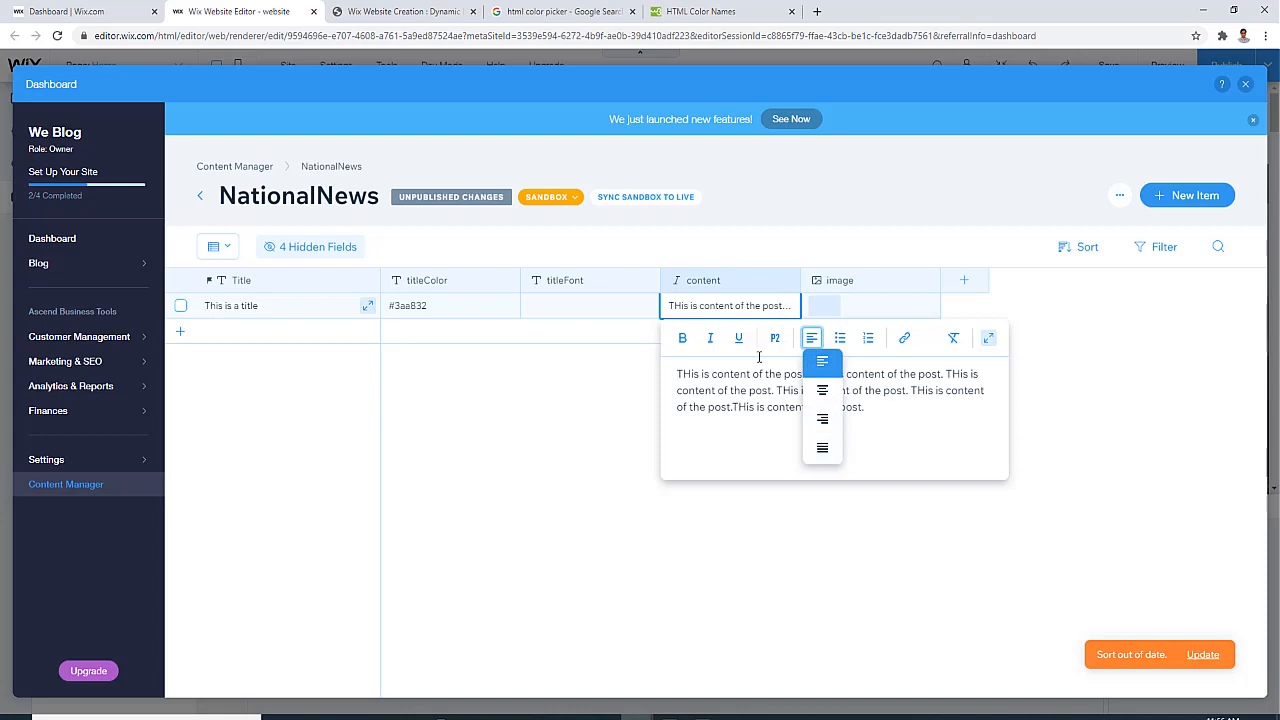
{"action": "left_click", "coordinate": [704, 378]}
{"action": "left_click_drag", "start_coordinate": [712, 375], "coordinate": [748, 374]}
{"action": "left_click", "coordinate": [682, 337]}
{"action": "left_click", "coordinate": [792, 405]}
{"action": "left_click_drag", "start_coordinate": [812, 374], "coordinate": [841, 374]}
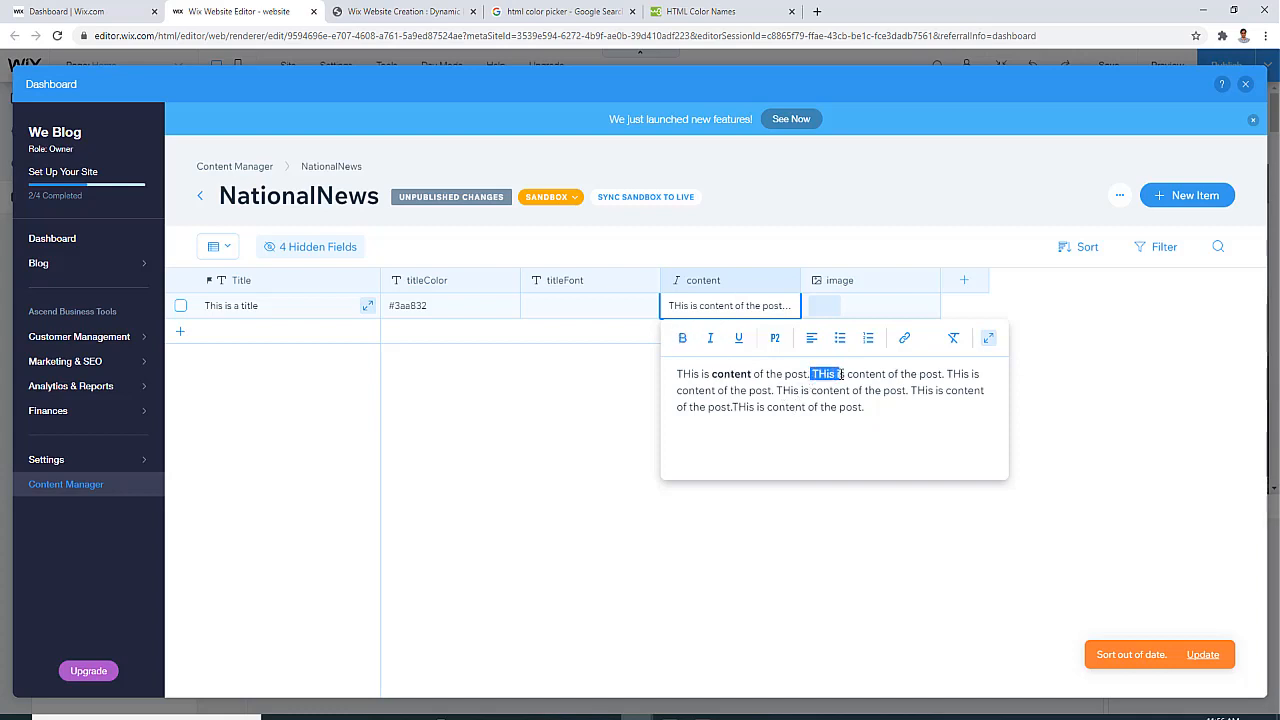
{"action": "left_click", "coordinate": [739, 340]}
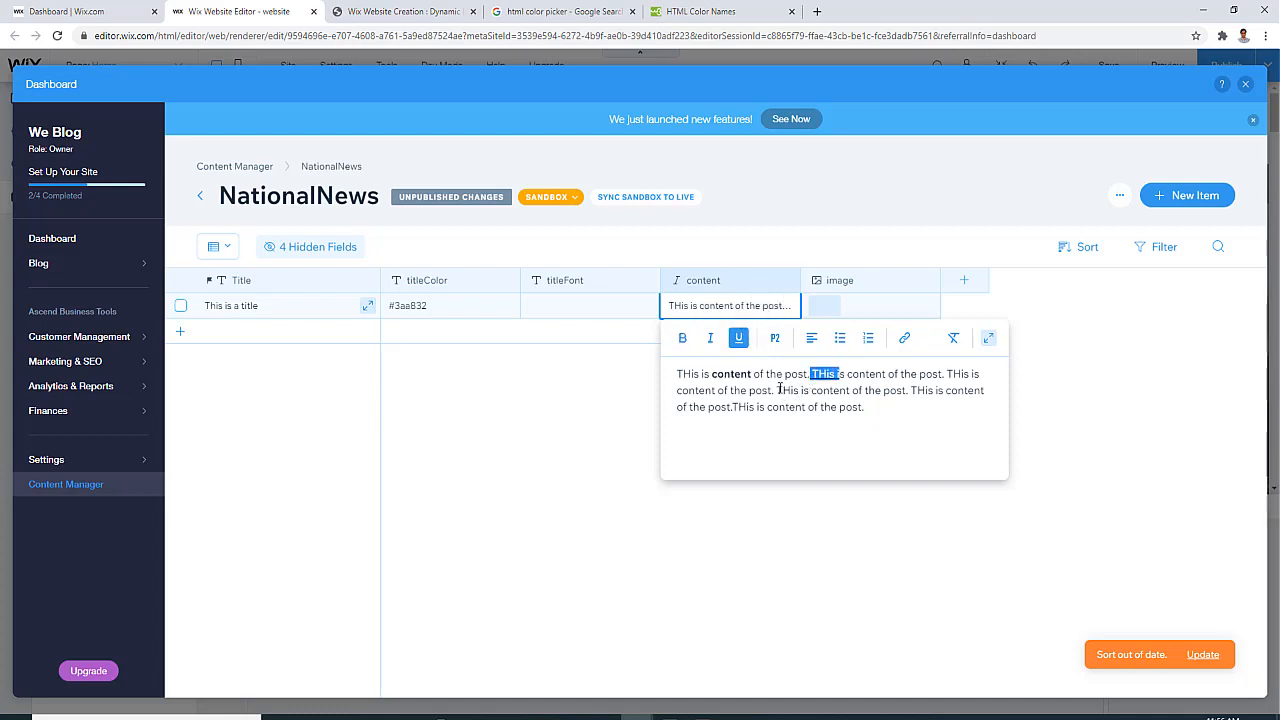
{"action": "left_click", "coordinate": [888, 410]}
{"action": "left_click", "coordinate": [600, 431]}
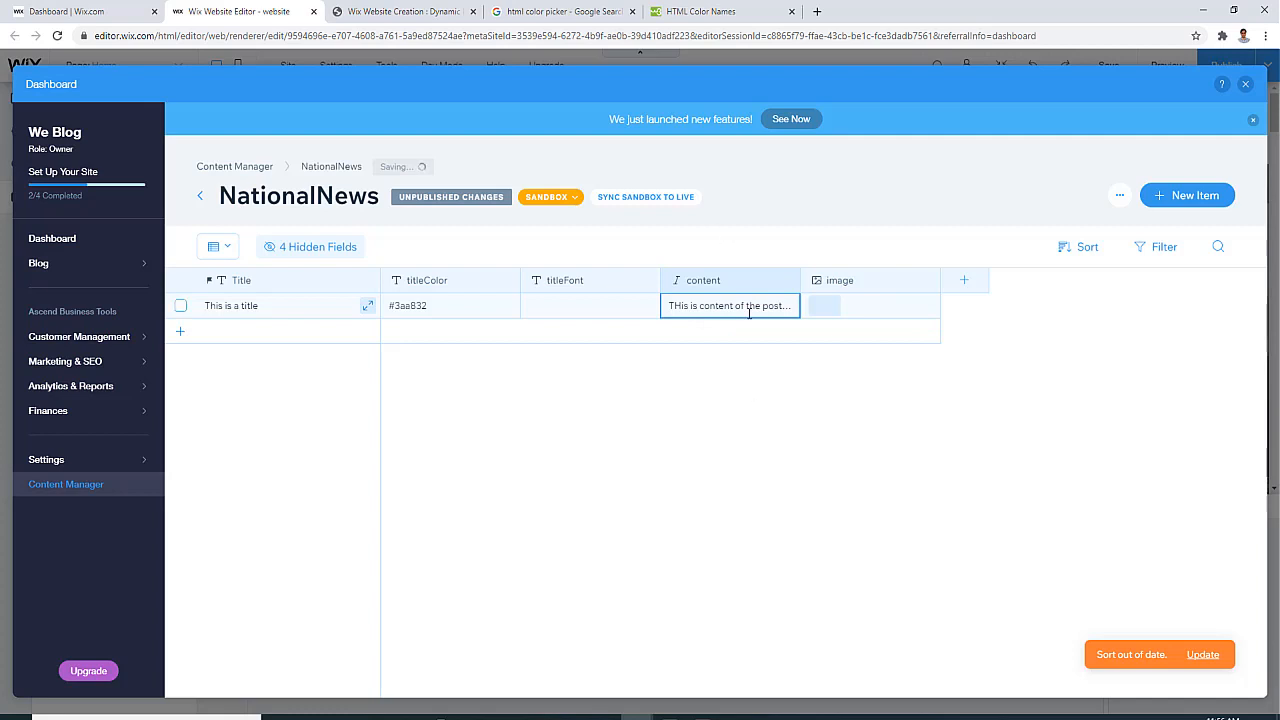
Add the Tree Pattern picture from the Abstract category of Media from Wix to the item's image field
{"action": "left_click", "coordinate": [829, 312]}
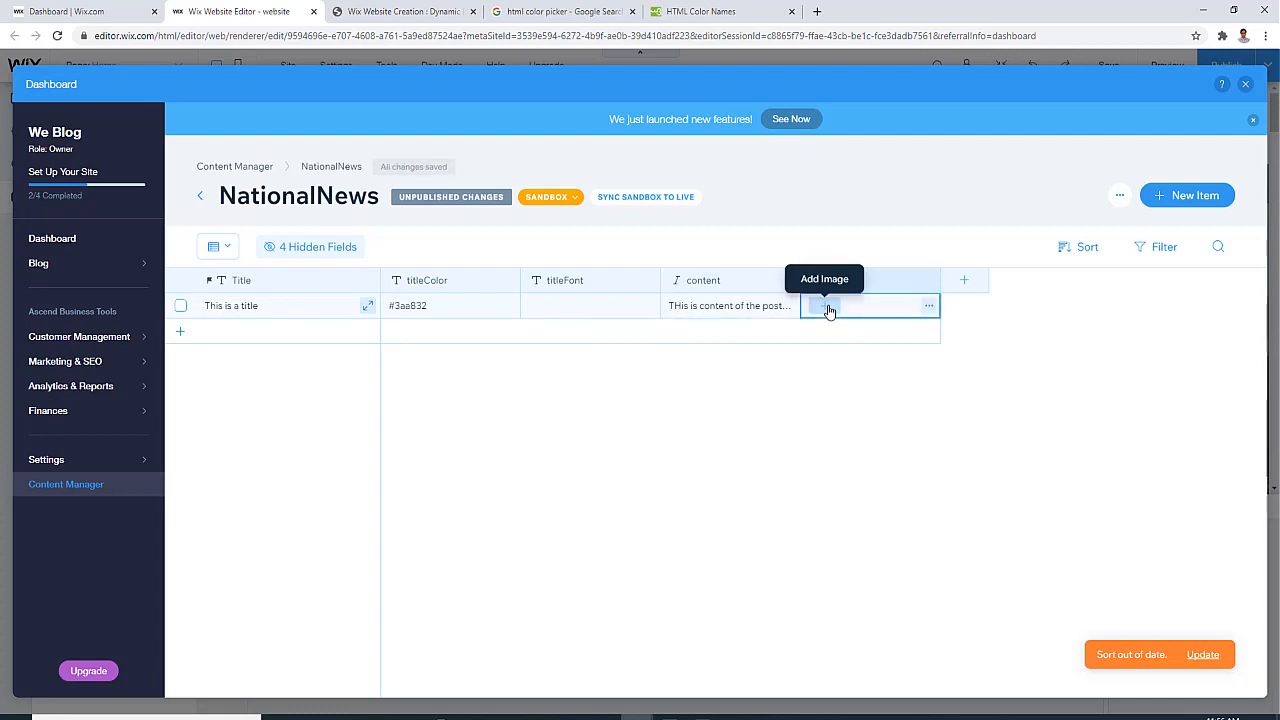
{"action": "left_click", "coordinate": [826, 308]}
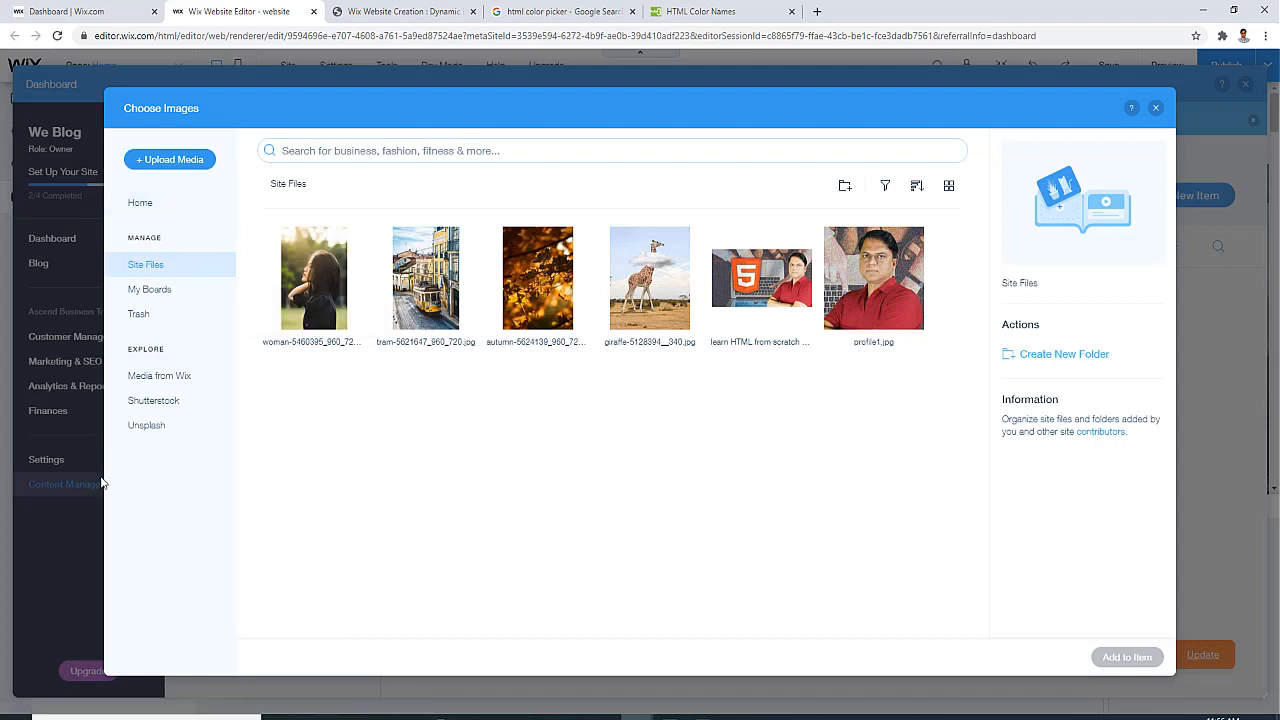
{"action": "left_click", "coordinate": [166, 386]}
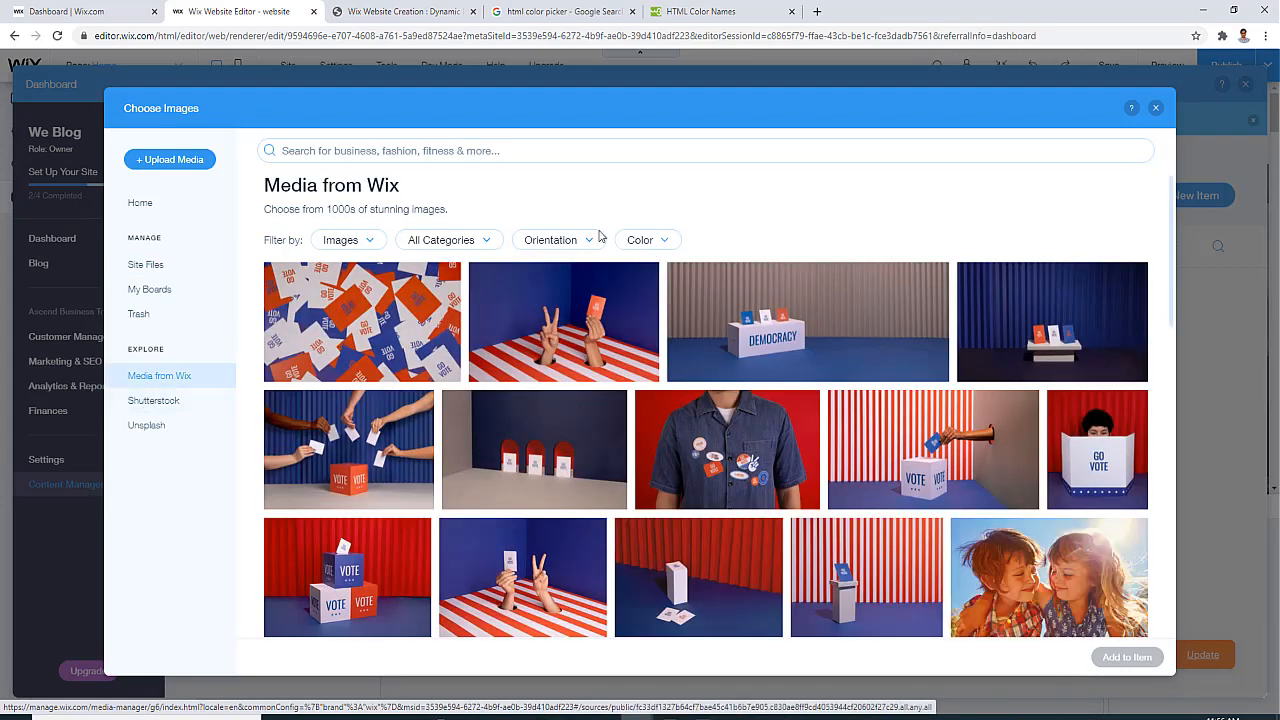
{"action": "left_click", "coordinate": [474, 246]}
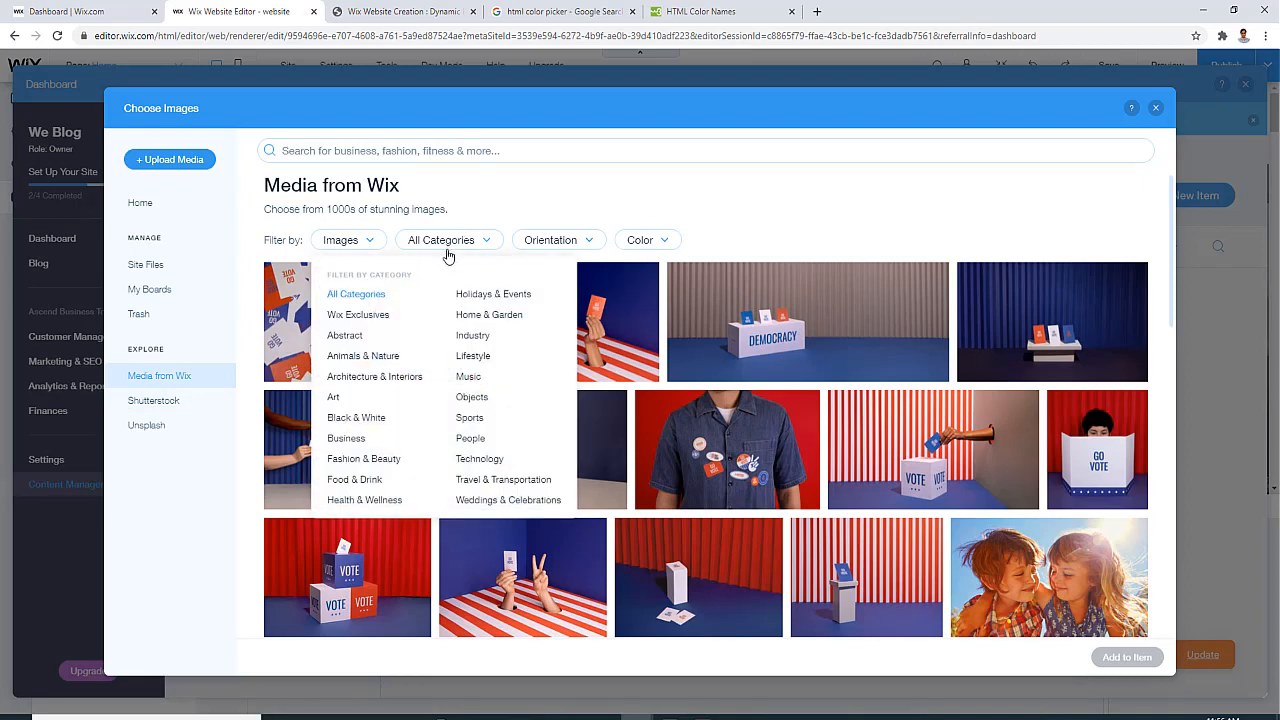
{"action": "left_click", "coordinate": [343, 335]}
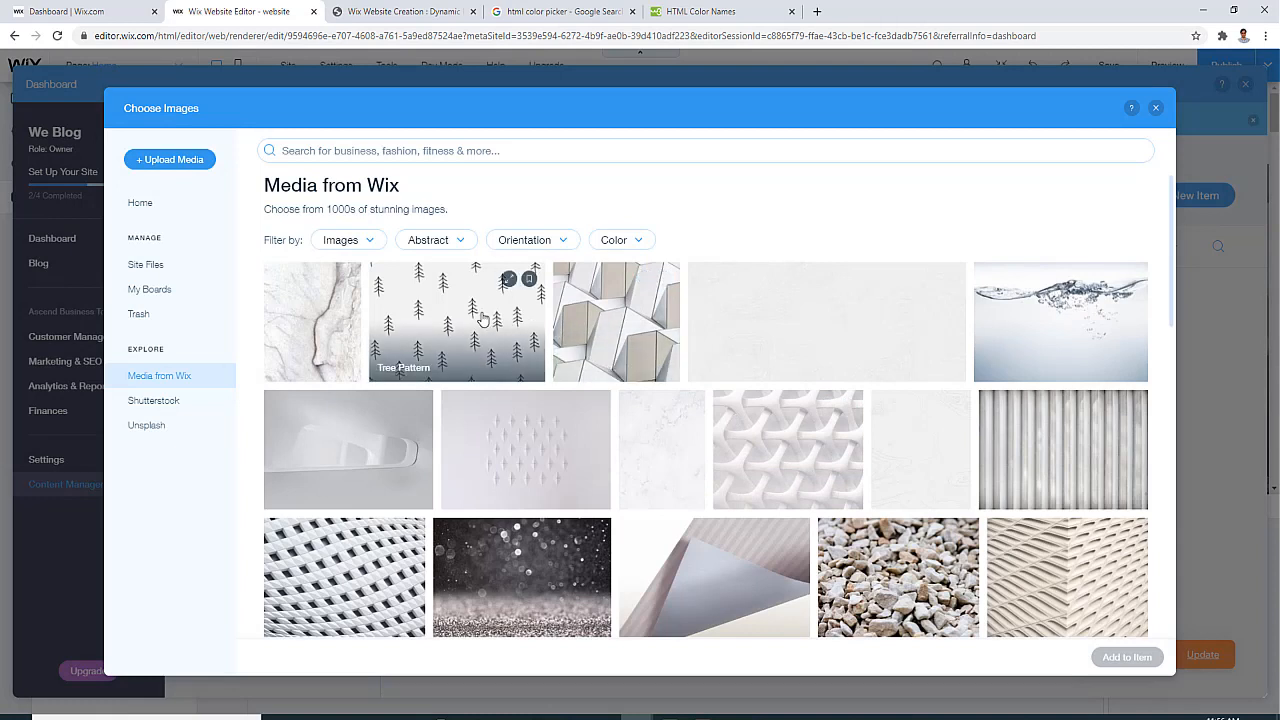
{"action": "left_click", "coordinate": [482, 318]}
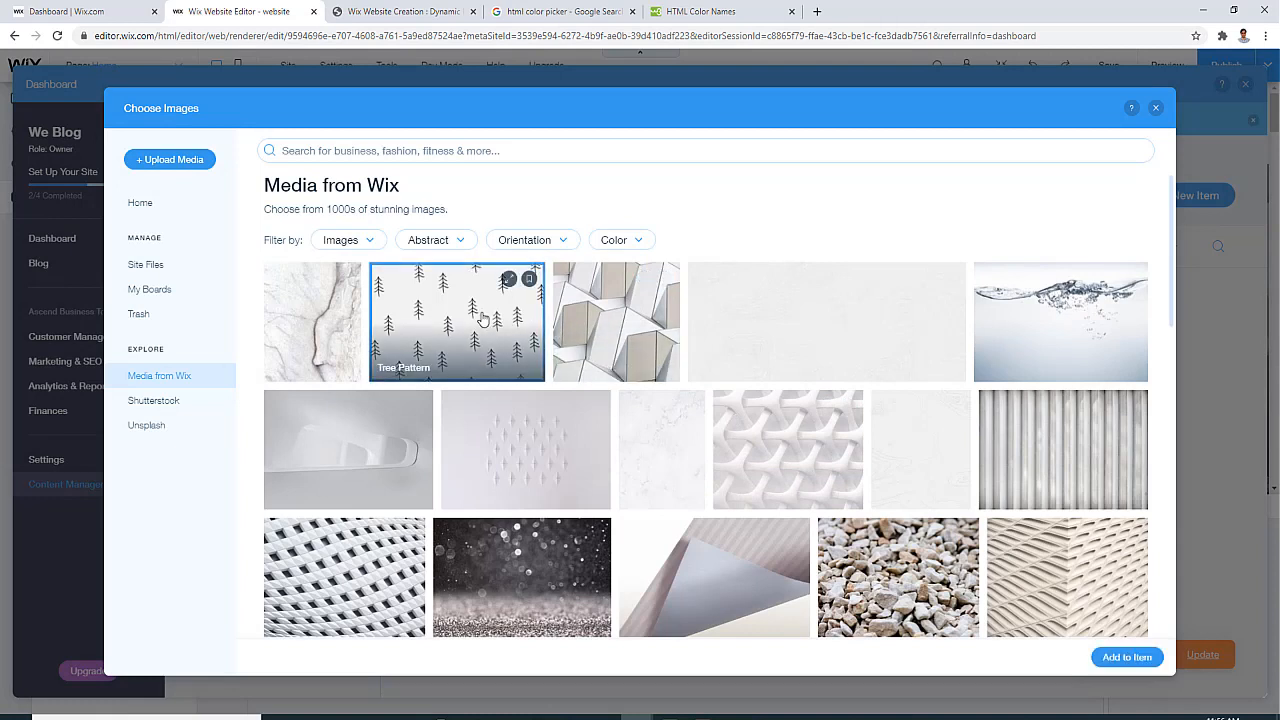
{"action": "left_click", "coordinate": [1128, 664]}
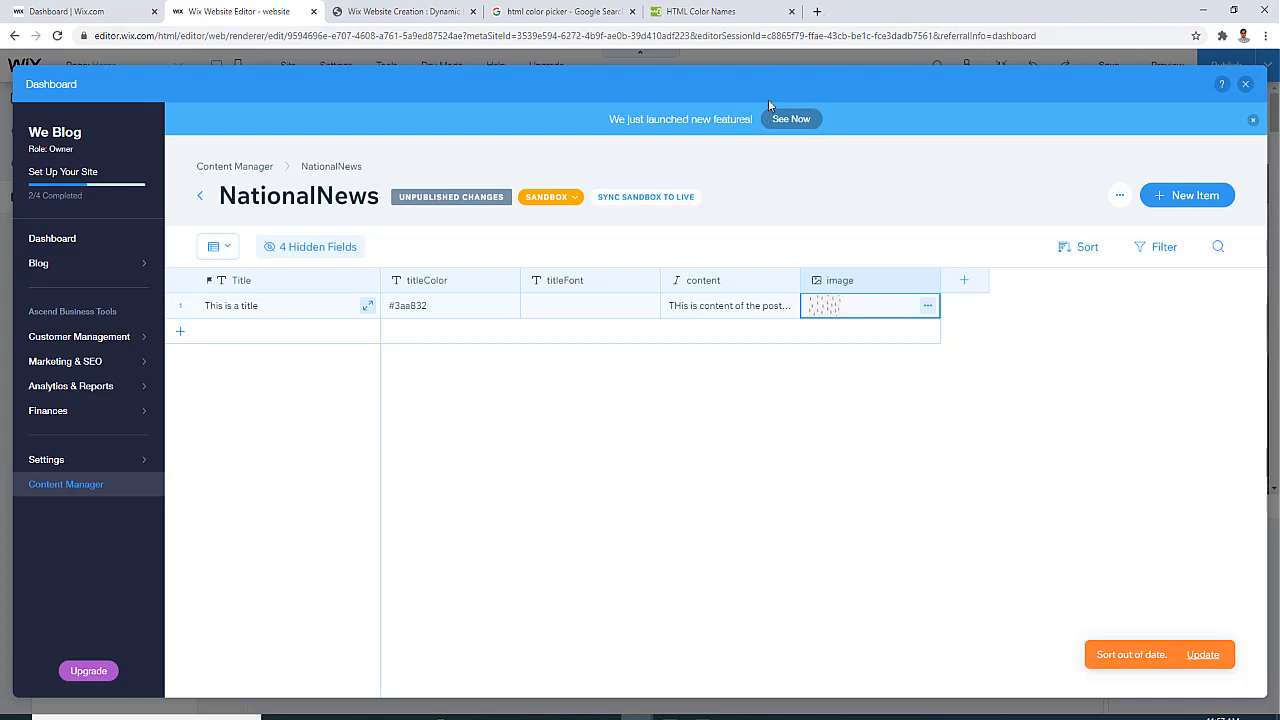
Open Pixabay in a new browser tab and go to the page of the black-rock waterfall photo
{"action": "left_click", "coordinate": [817, 11]}
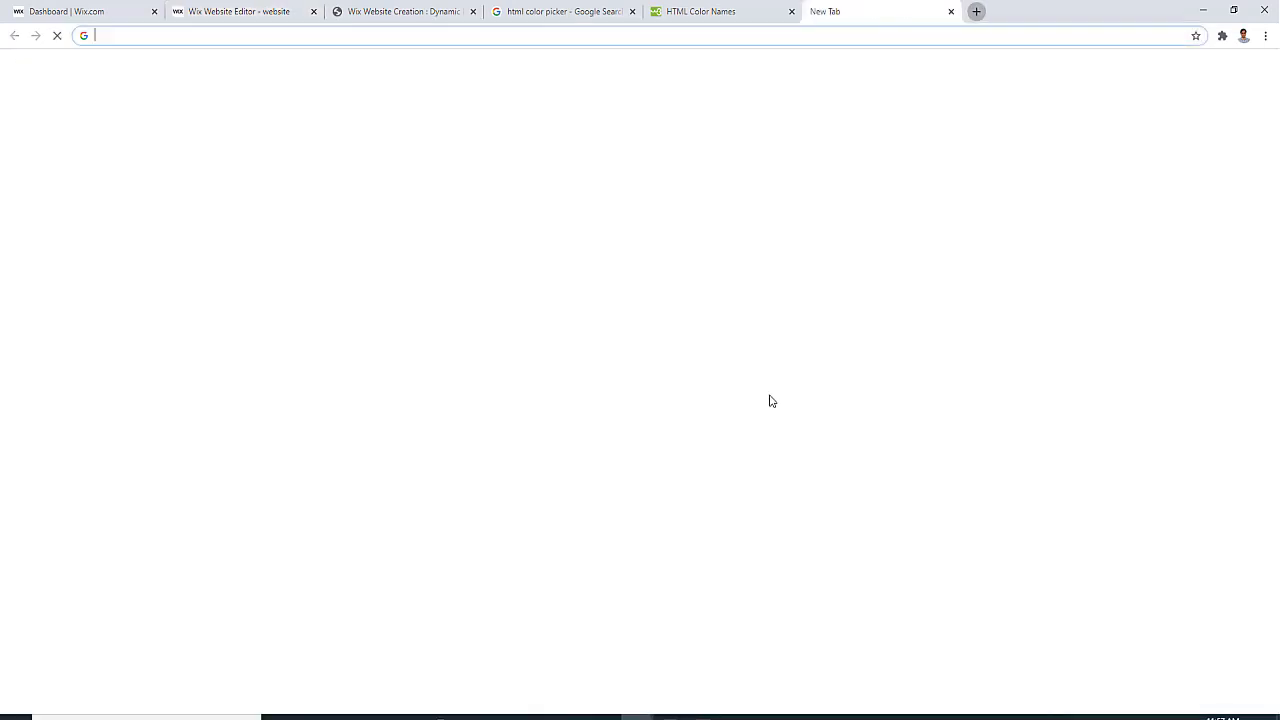
{"action": "type", "text": "pis"}
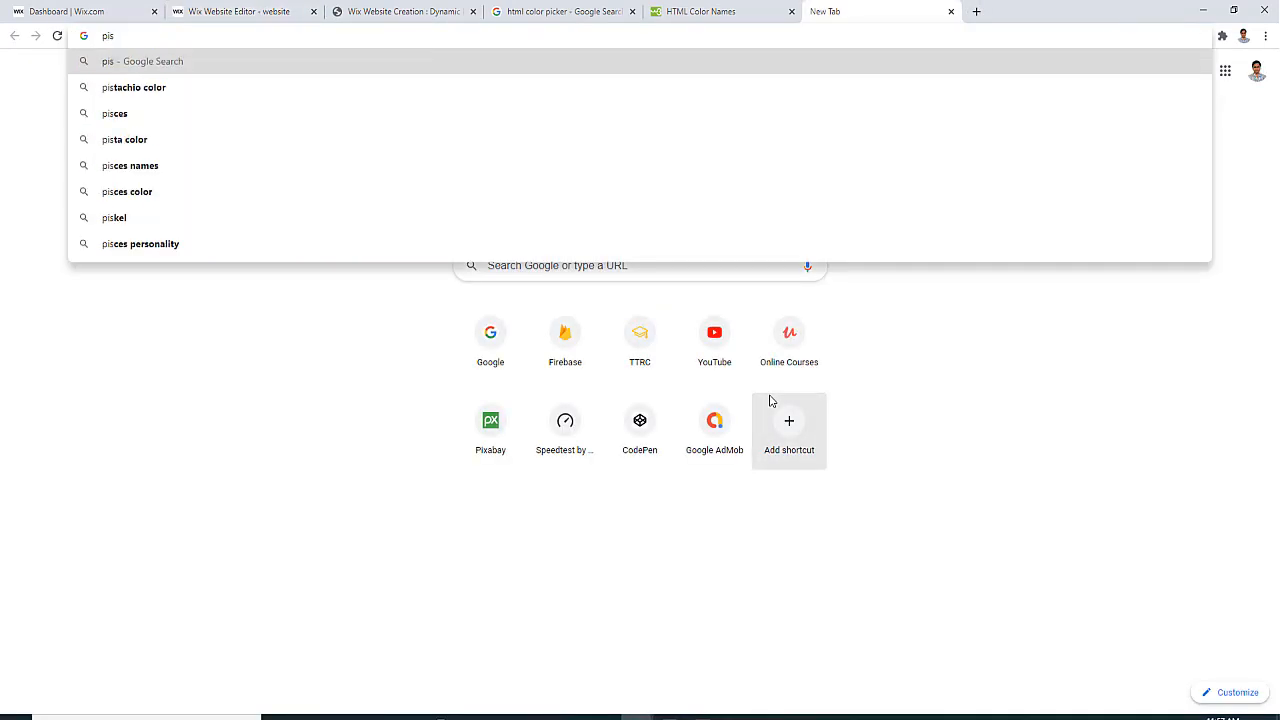
{"action": "key", "text": "BackSpace"}
{"action": "type", "text": "xa"}
{"action": "key", "text": "Return"}
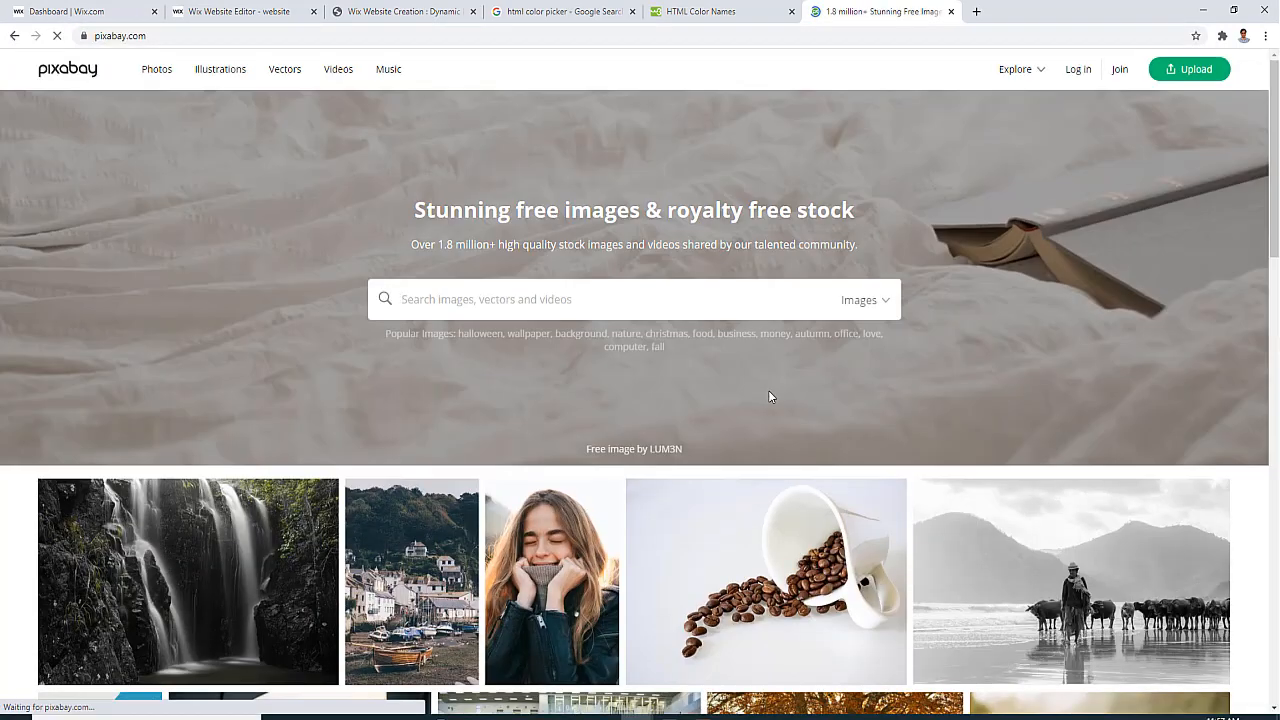
{"action": "scroll", "coordinate": [329, 586], "scroll_direction": "down", "scroll_amount": 1}
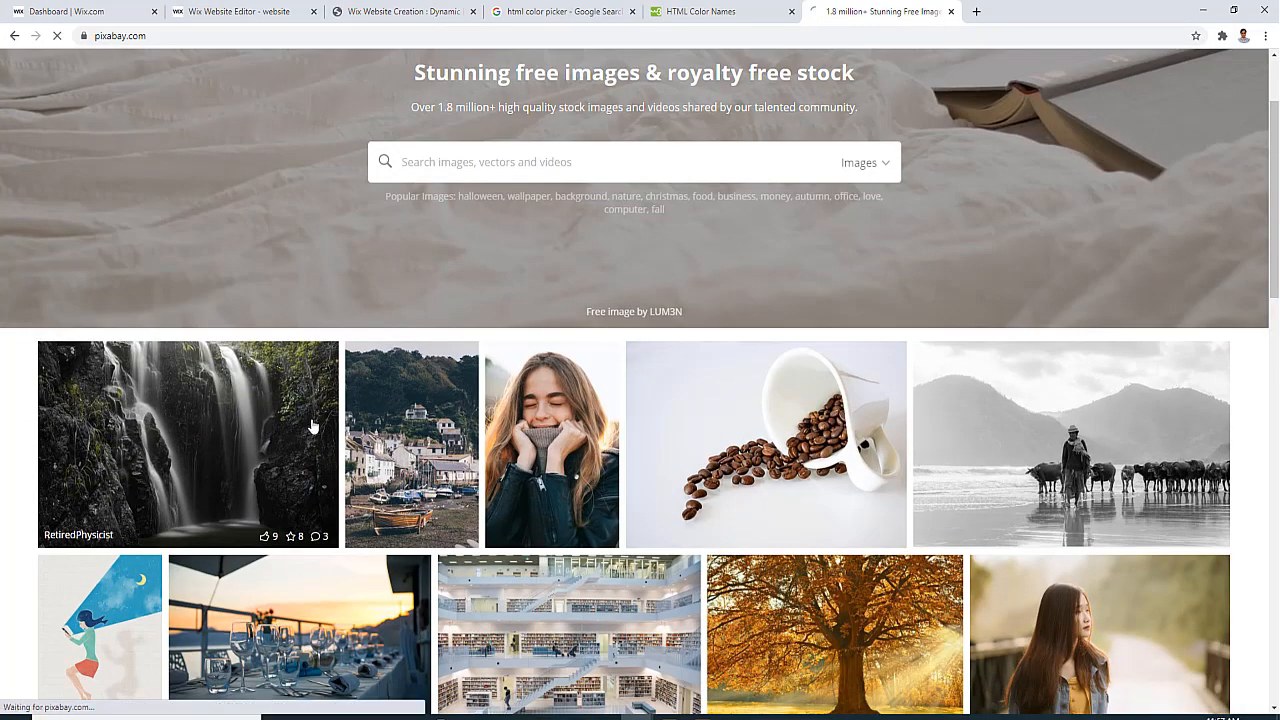
{"action": "left_click", "coordinate": [312, 427]}
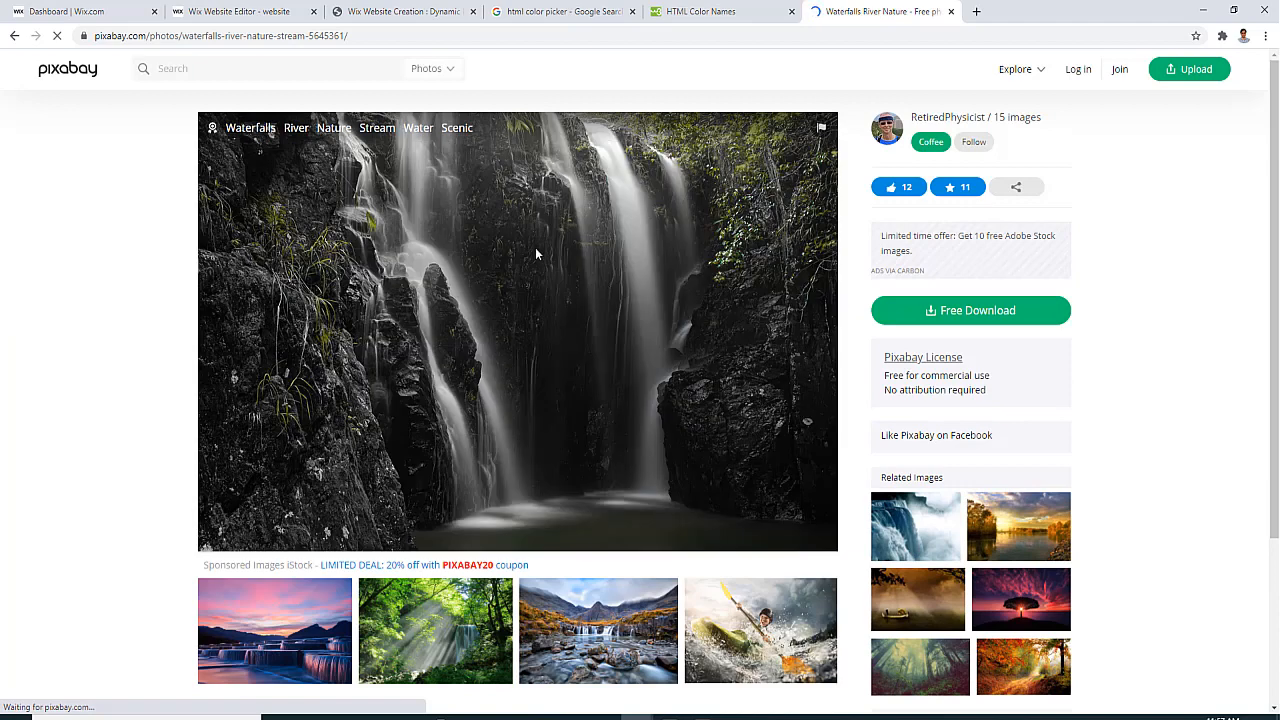
Open the waterfall image by itself in a new tab and copy its image address
{"action": "right_click", "coordinate": [535, 247]}
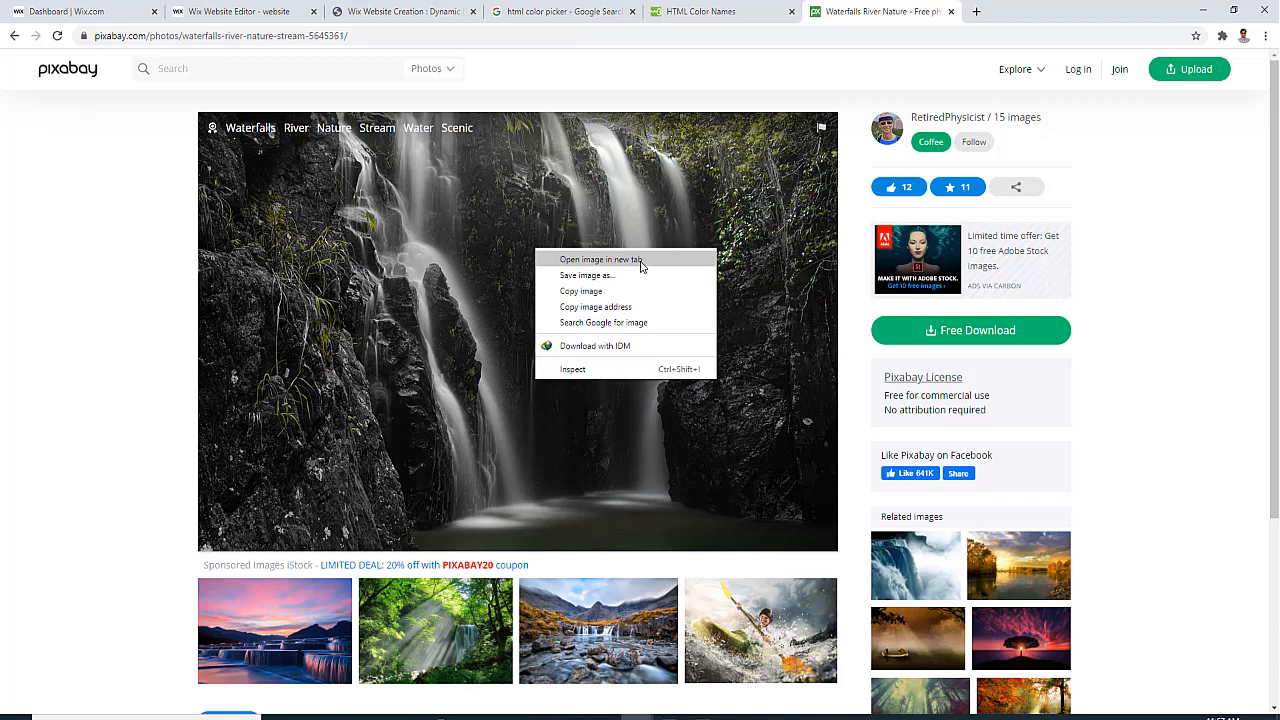
{"action": "left_click", "coordinate": [641, 262]}
{"action": "left_click", "coordinate": [1040, 11]}
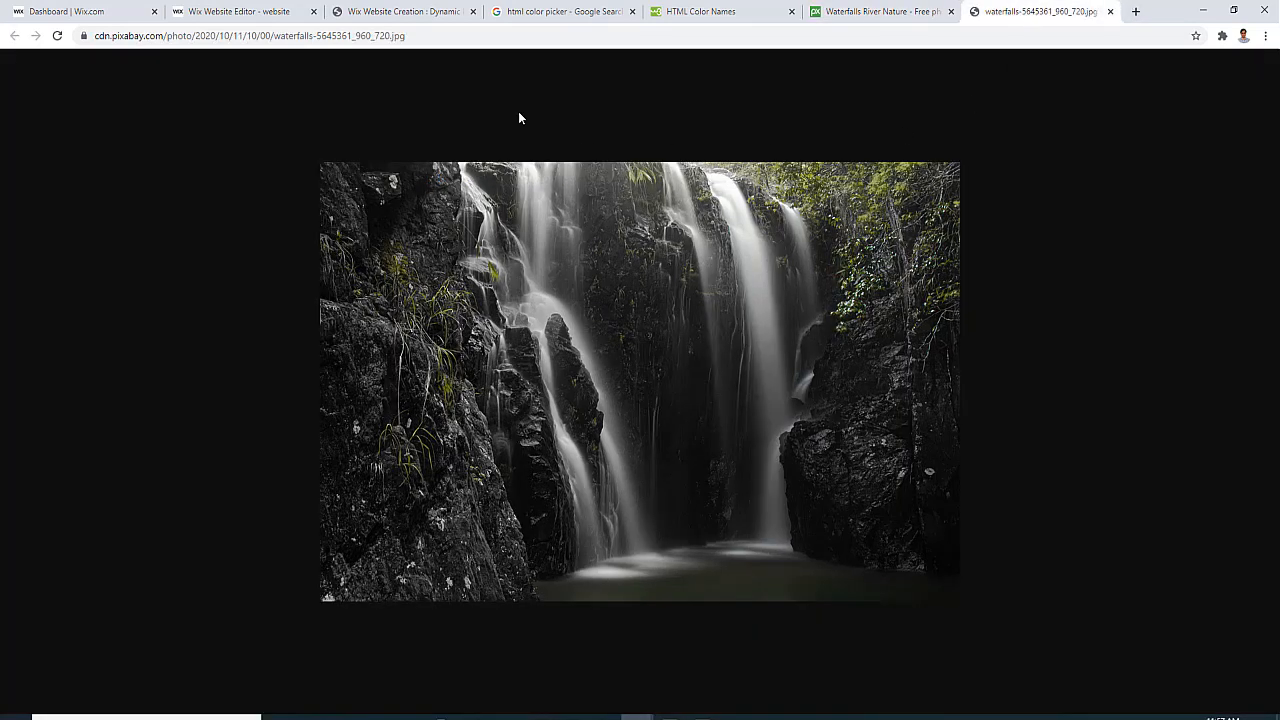
{"action": "left_click", "coordinate": [520, 37]}
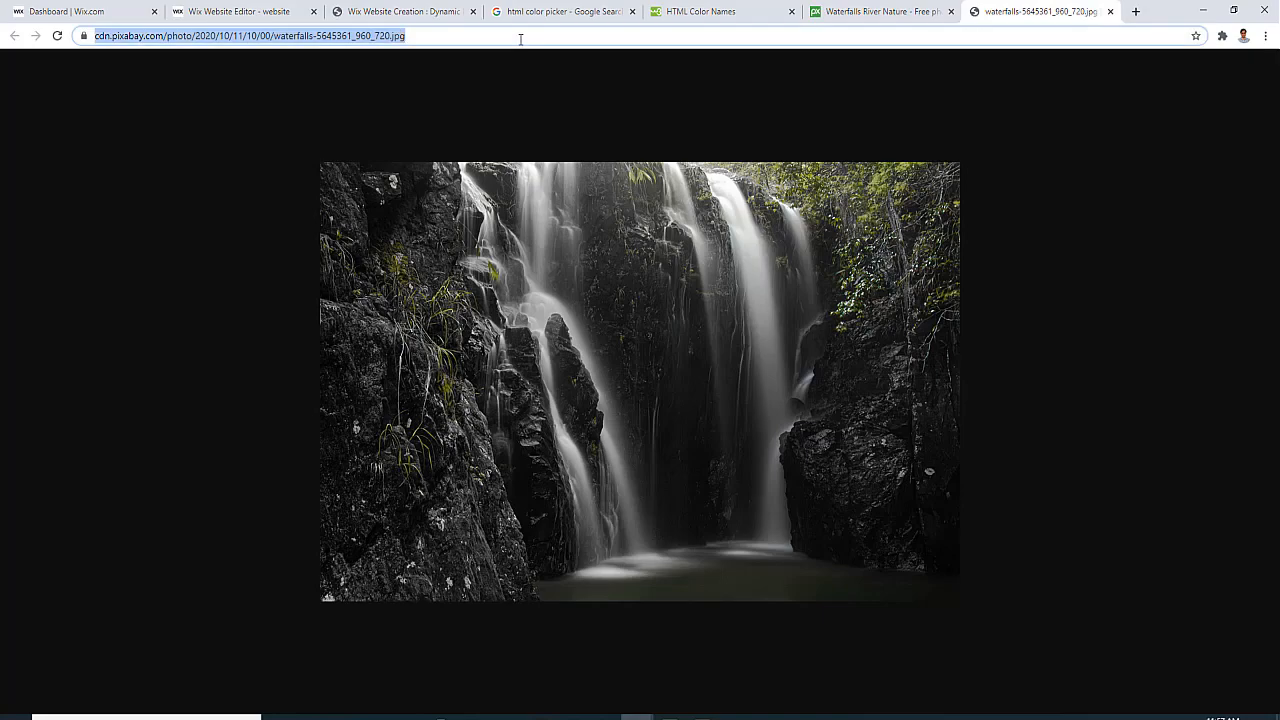
Return to the NationalNews collection and replace the first item's image with the copied waterfall image URL
{"action": "left_click", "coordinate": [240, 11]}
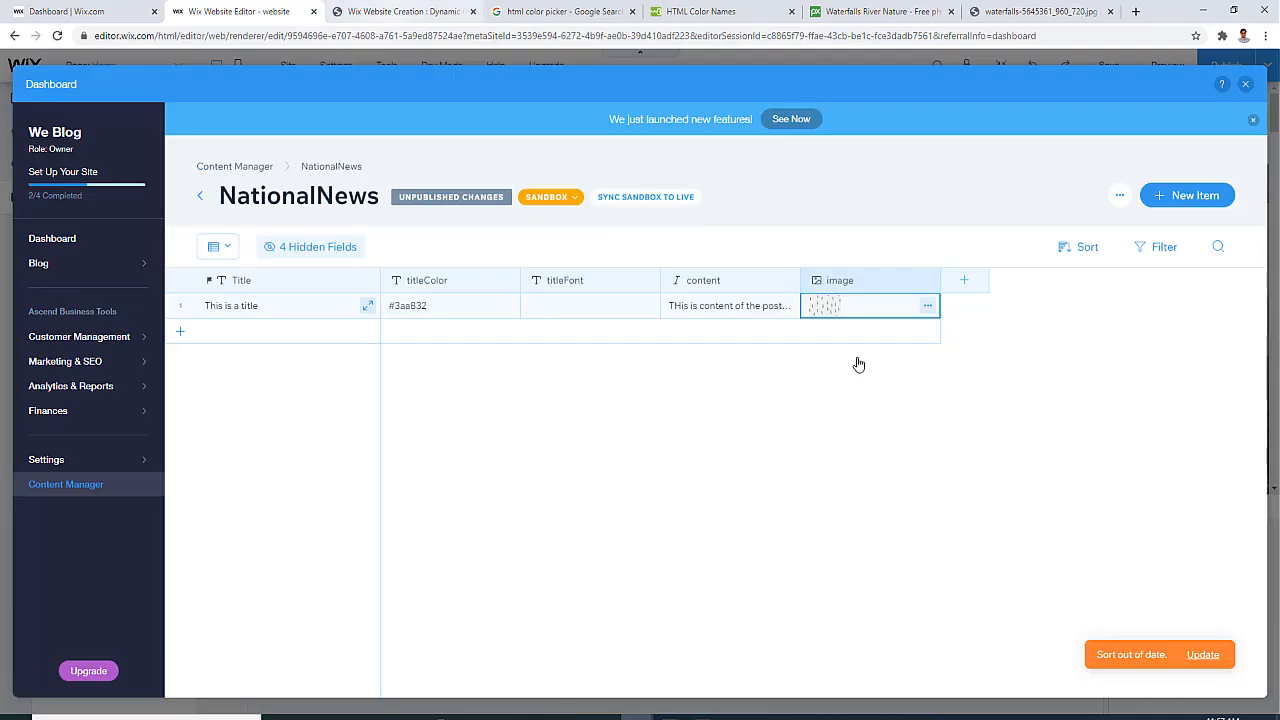
{"action": "left_click", "coordinate": [927, 306]}
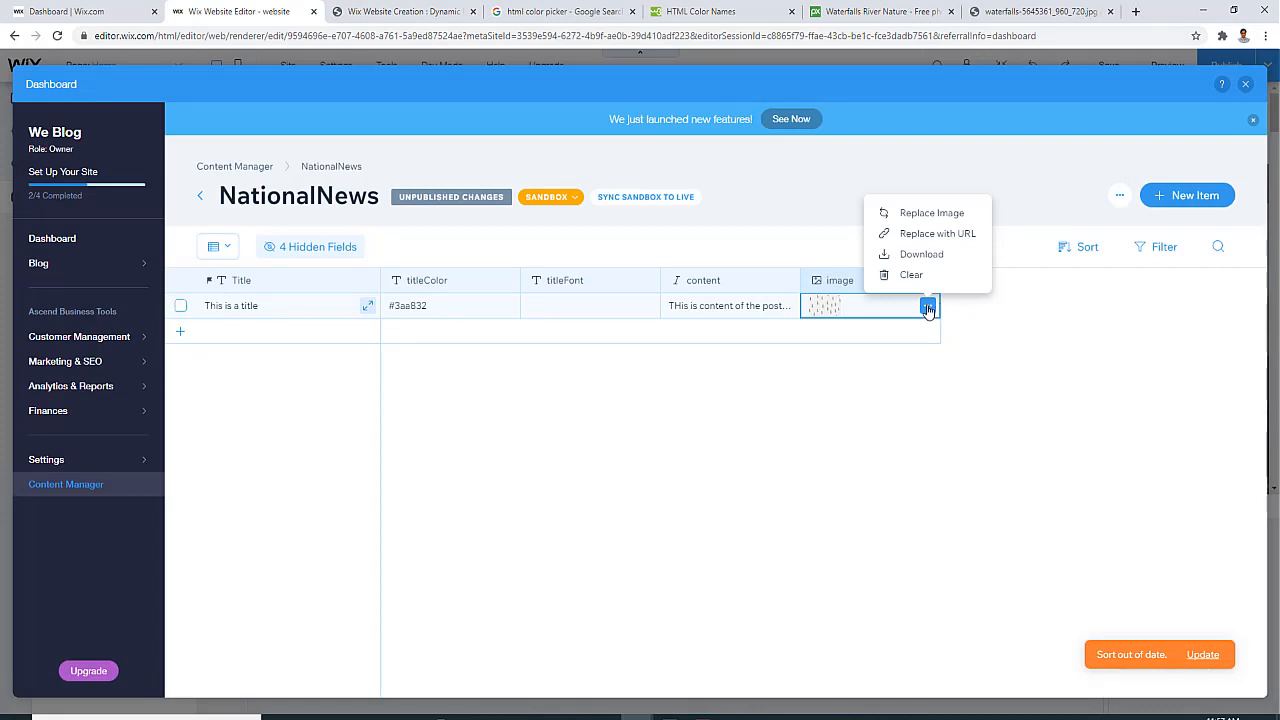
{"action": "left_click", "coordinate": [920, 240]}
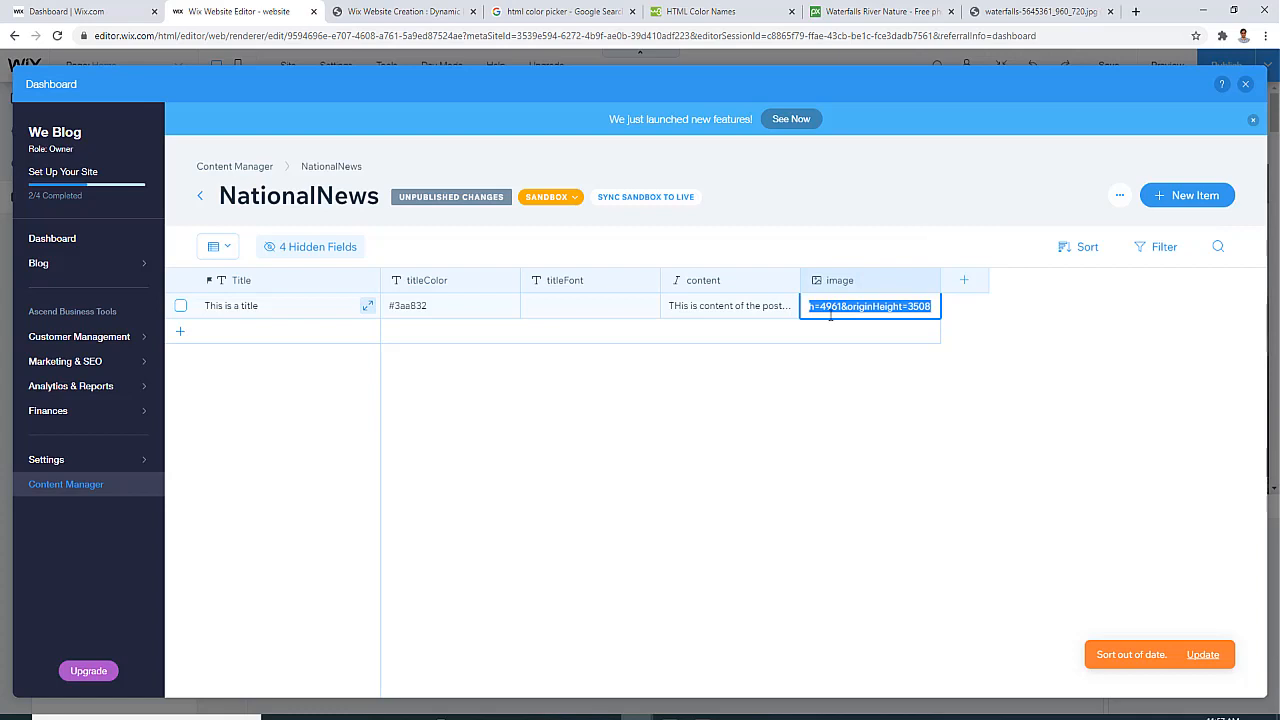
{"action": "key", "text": "ctrl+v"}
{"action": "key", "text": "Home"}
{"action": "key", "text": "Return"}
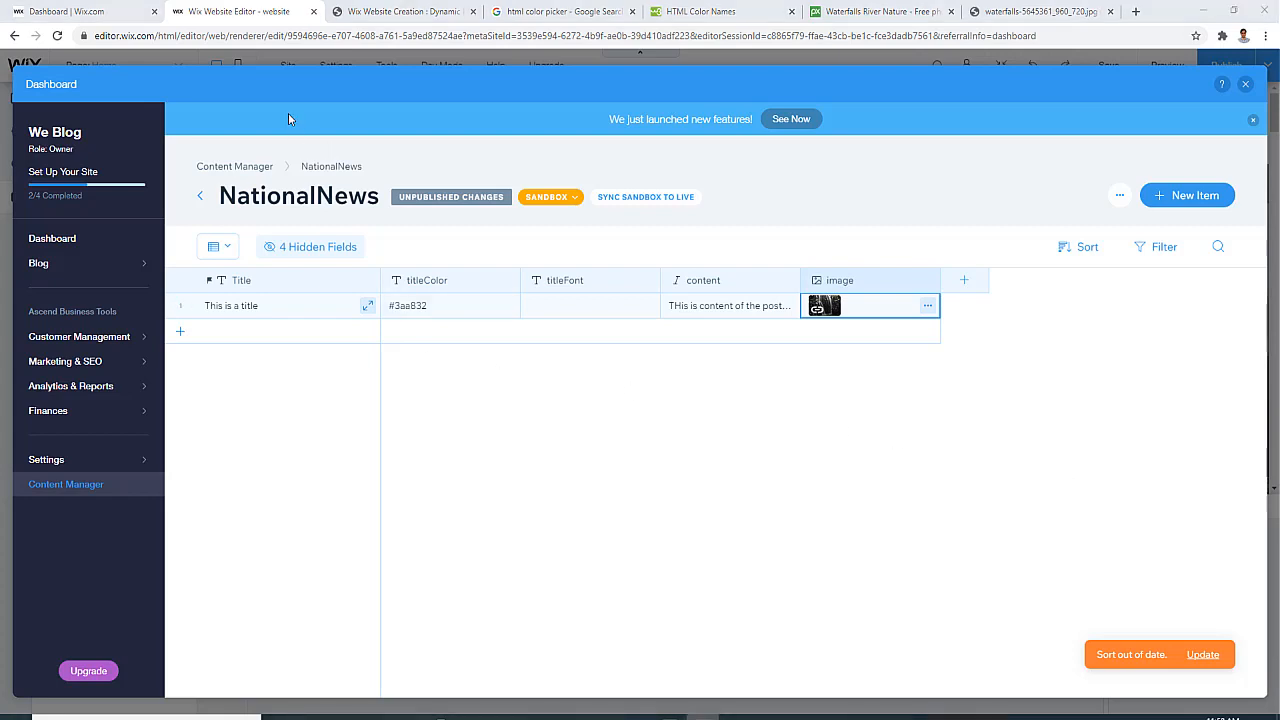
Open the BlogPostsNew collection and examine its fields from image and titleColor across to width, width1 and image1
{"action": "left_click", "coordinate": [237, 166]}
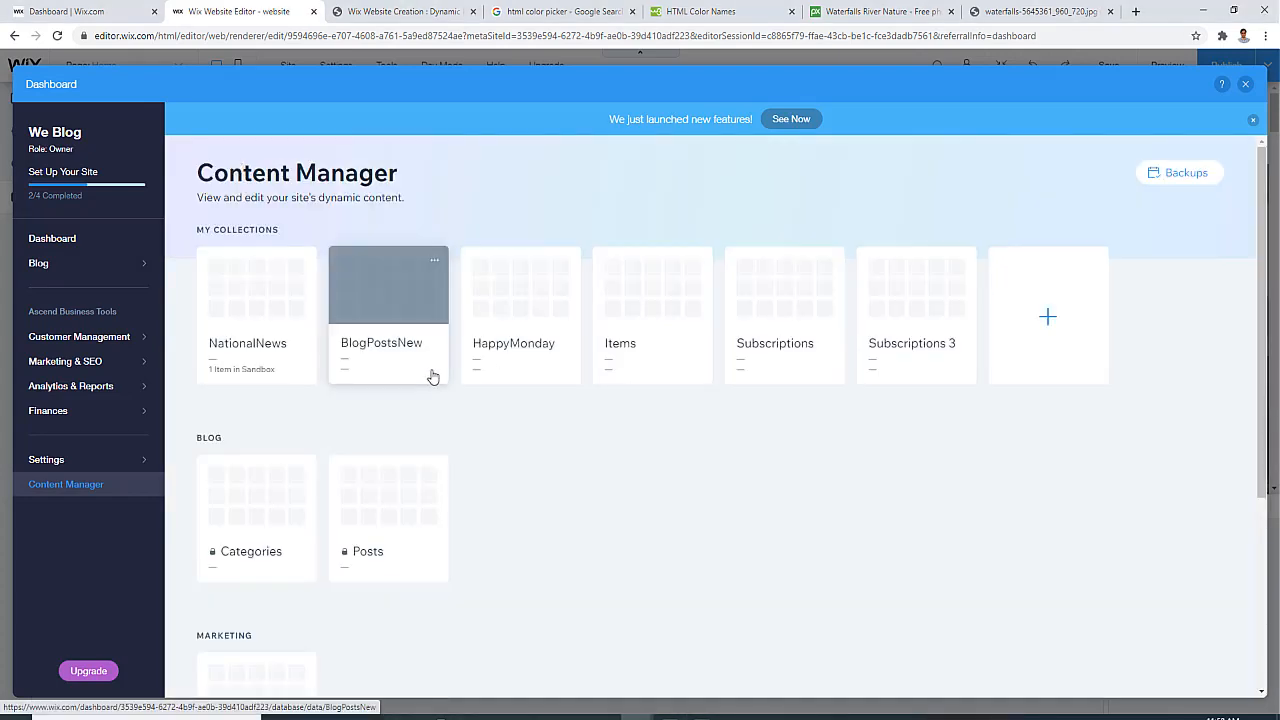
{"action": "left_click", "coordinate": [373, 296]}
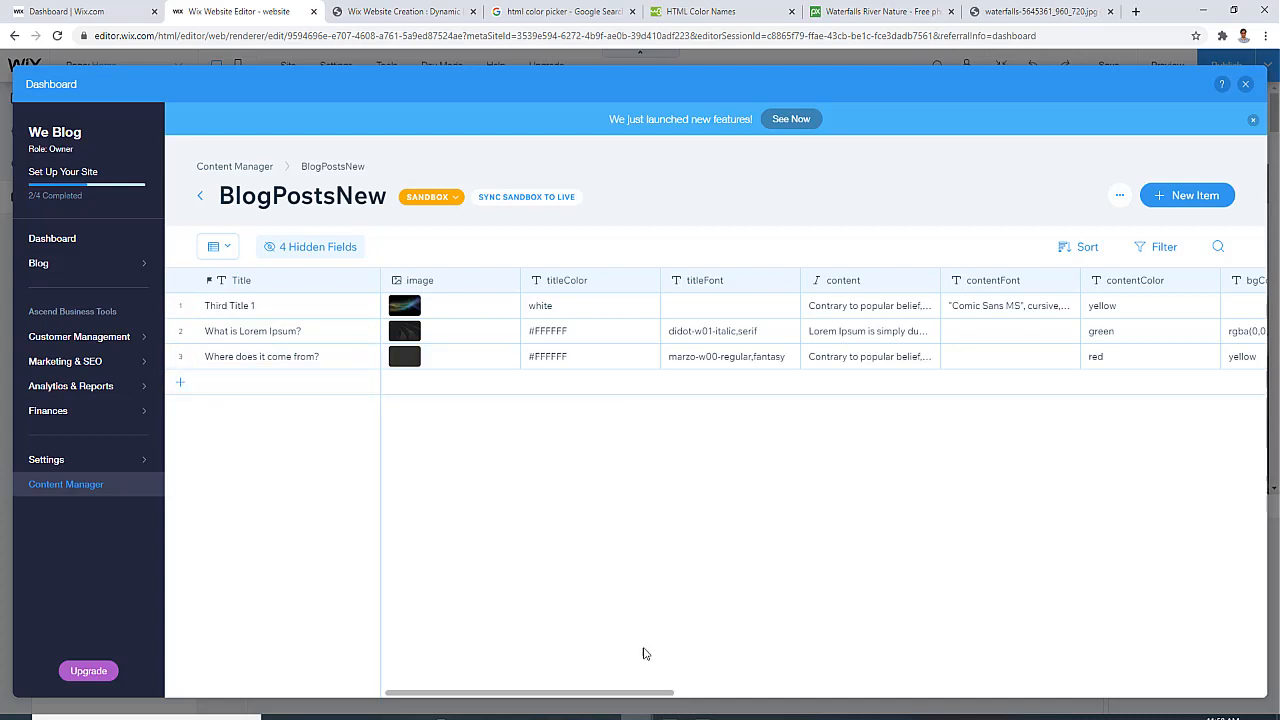
{"action": "left_click_drag", "start_coordinate": [604, 690], "coordinate": [673, 694]}
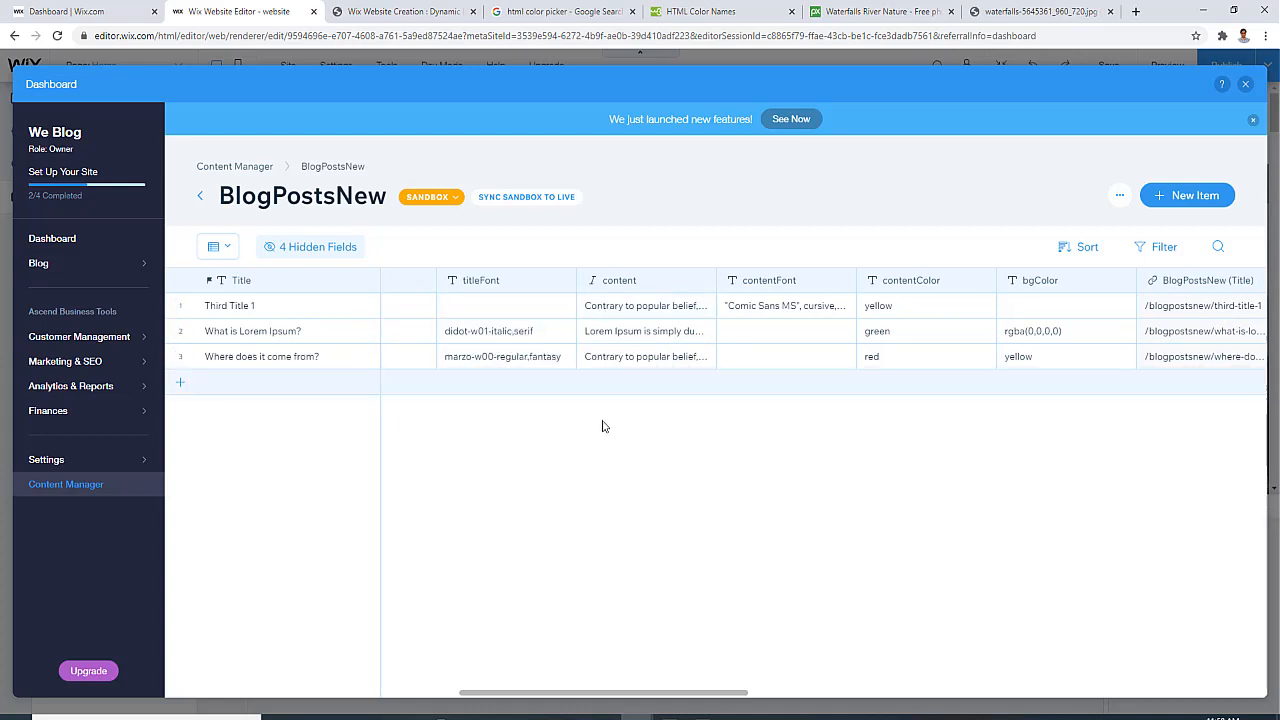
{"action": "left_click_drag", "start_coordinate": [603, 687], "coordinate": [736, 699]}
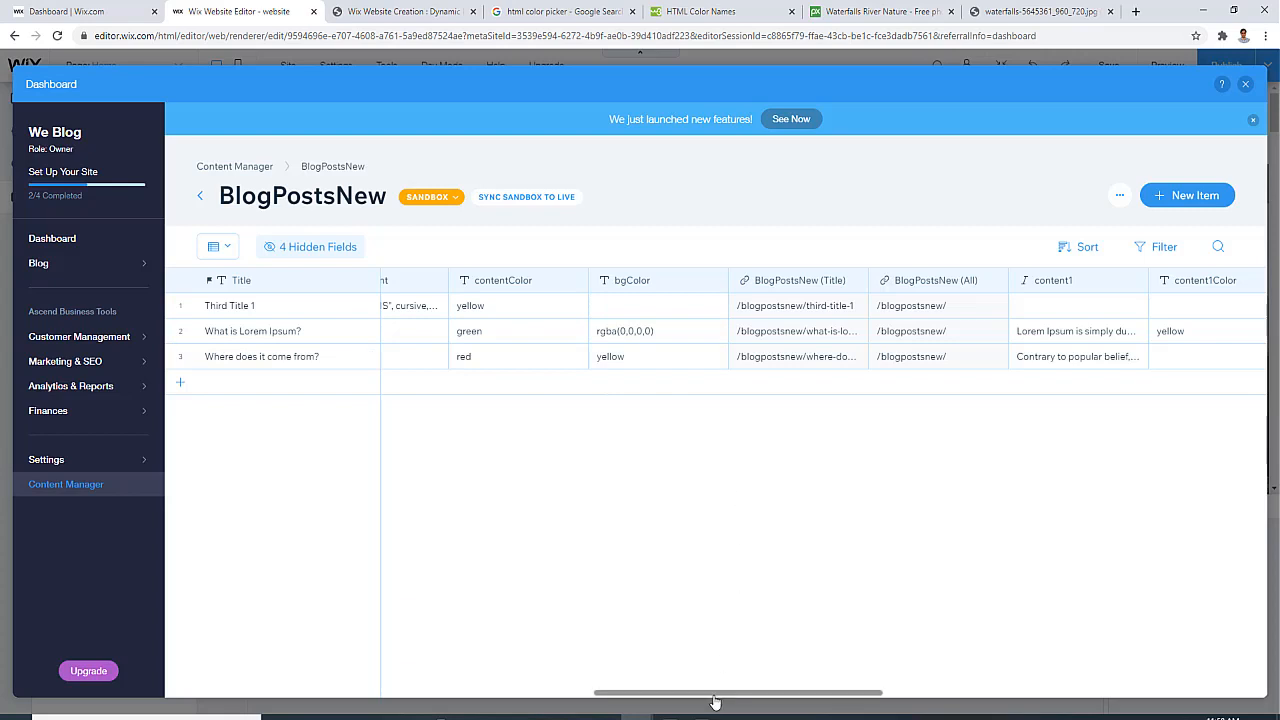
{"action": "left_click_drag", "start_coordinate": [716, 702], "coordinate": [731, 703]}
{"action": "left_click_drag", "start_coordinate": [896, 700], "coordinate": [953, 695]}
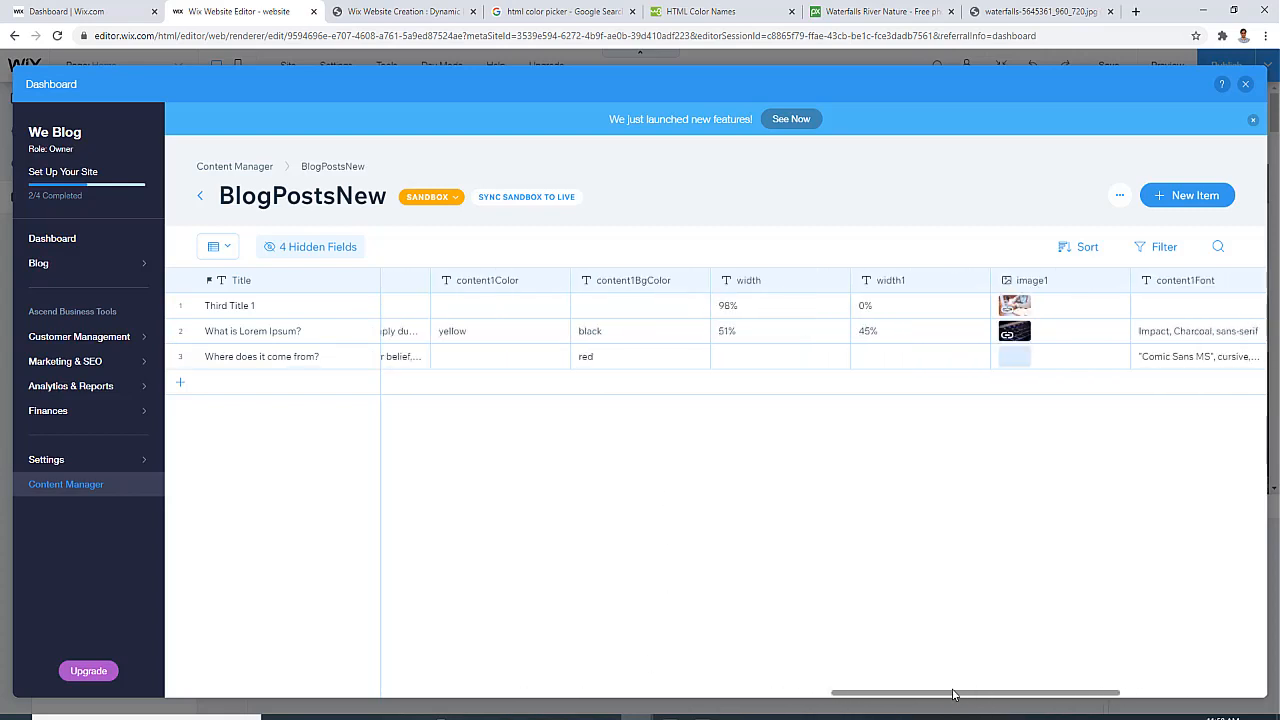
{"action": "mouse_move", "coordinate": [953, 695]}
{"action": "left_mouse_down"}
{"action": "mouse_move", "coordinate": [931, 694]}
{"action": "mouse_move", "coordinate": [968, 695]}
{"action": "left_mouse_up"}
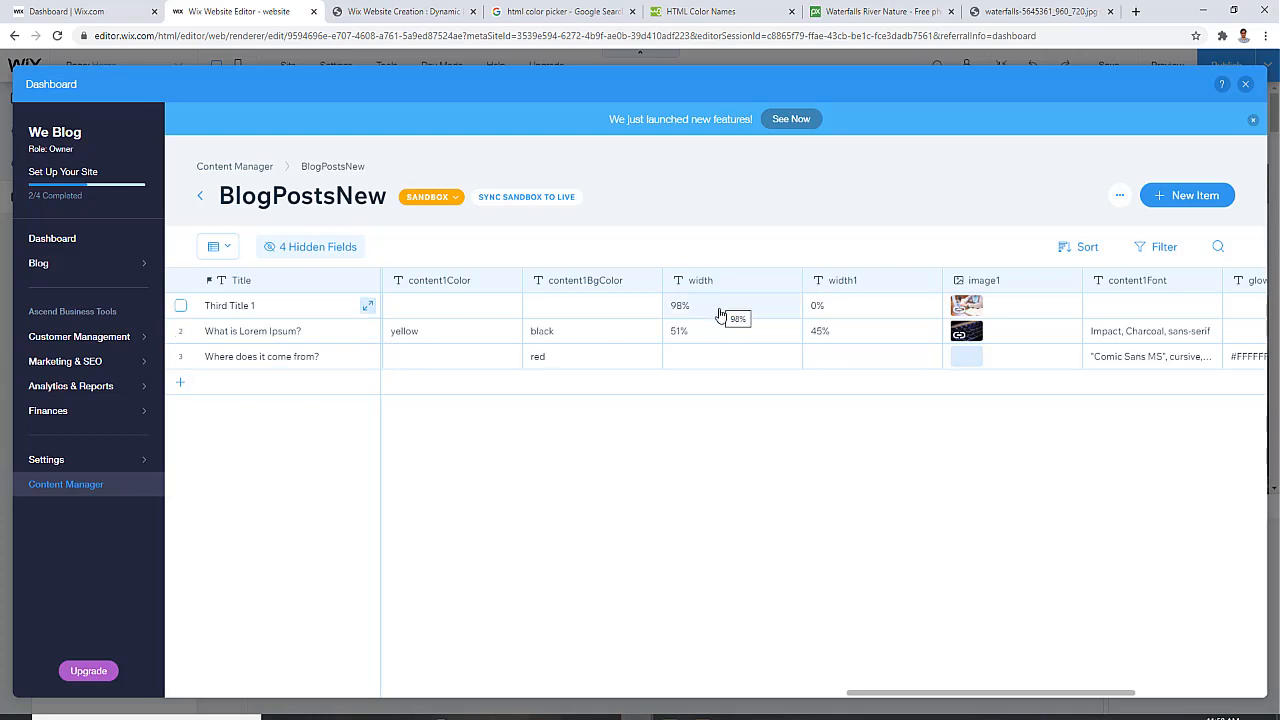
Compare the width and width1 values of the BlogPostsNew items with the post layout on the TTRC example page
{"action": "left_click", "coordinate": [385, 12]}
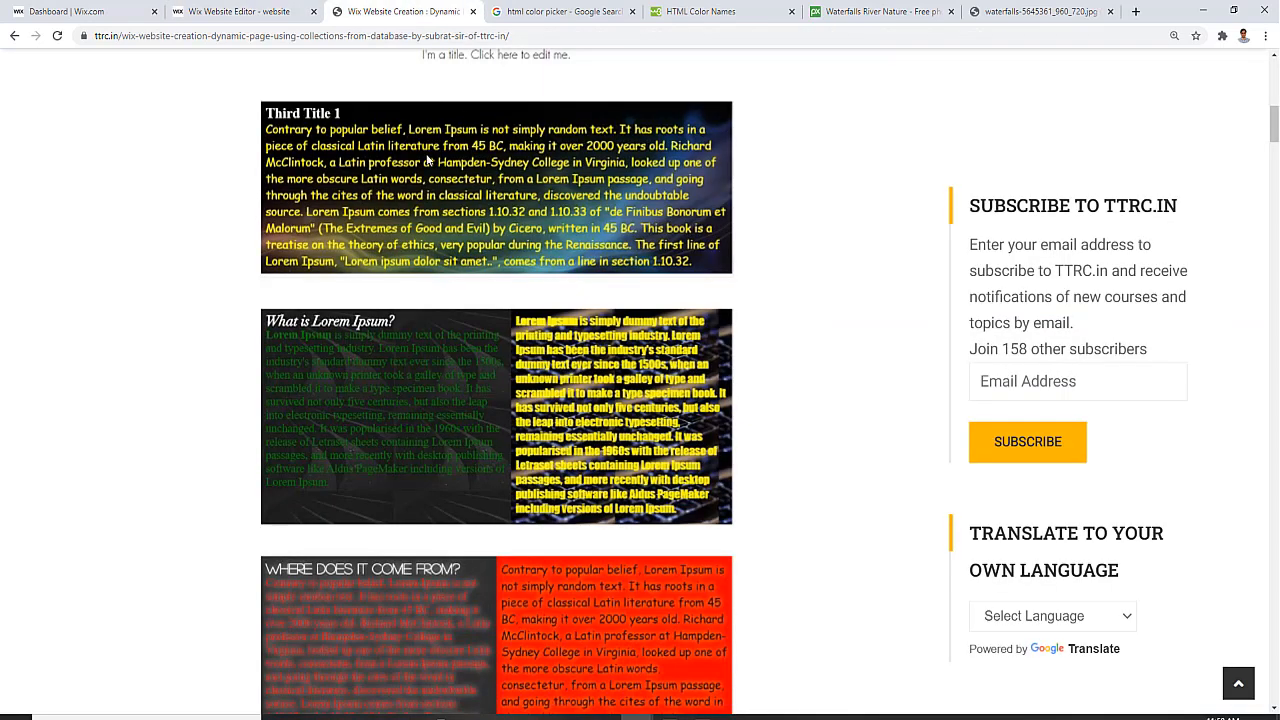
{"action": "left_click", "coordinate": [240, 12]}
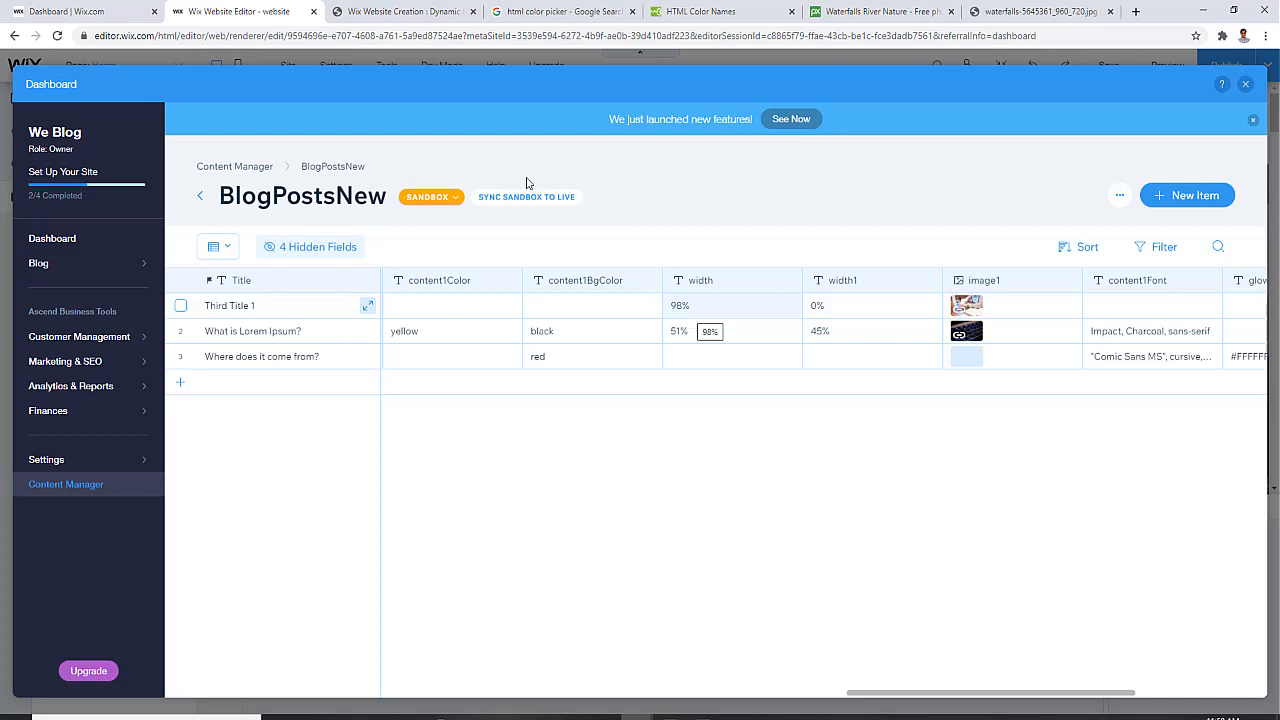
{"action": "left_click", "coordinate": [348, 11]}
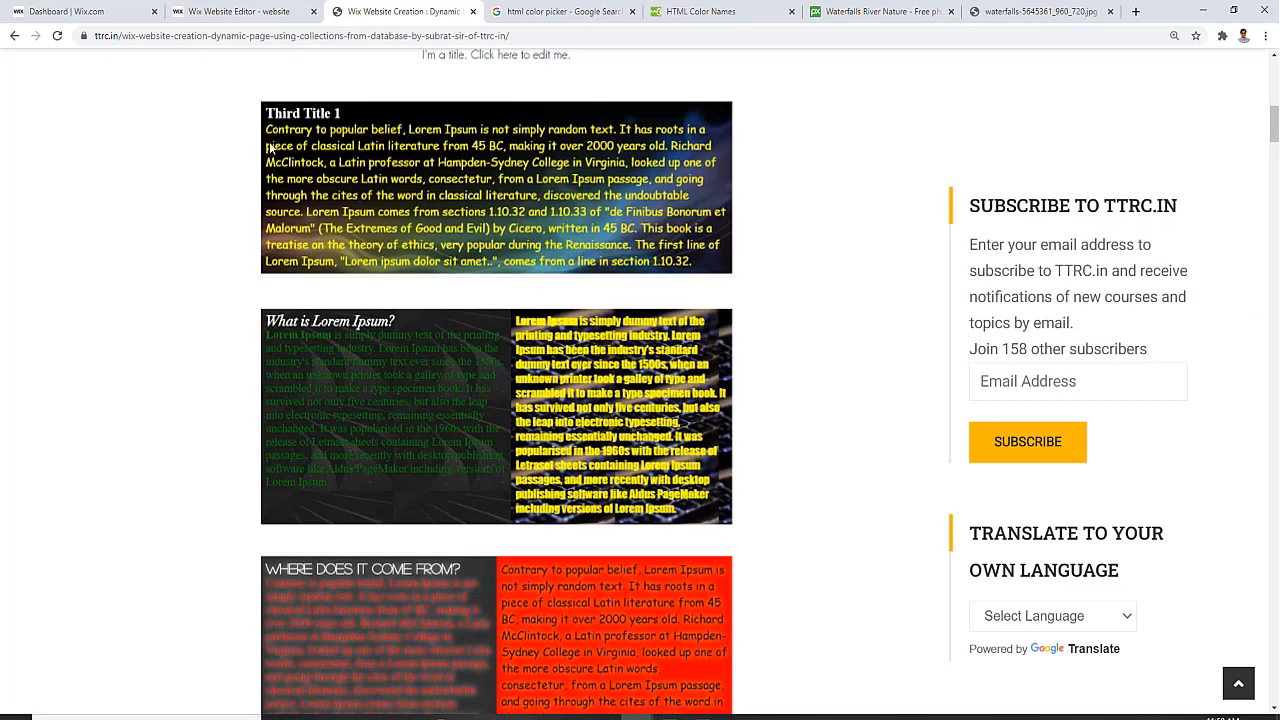
{"action": "left_click", "coordinate": [208, 12]}
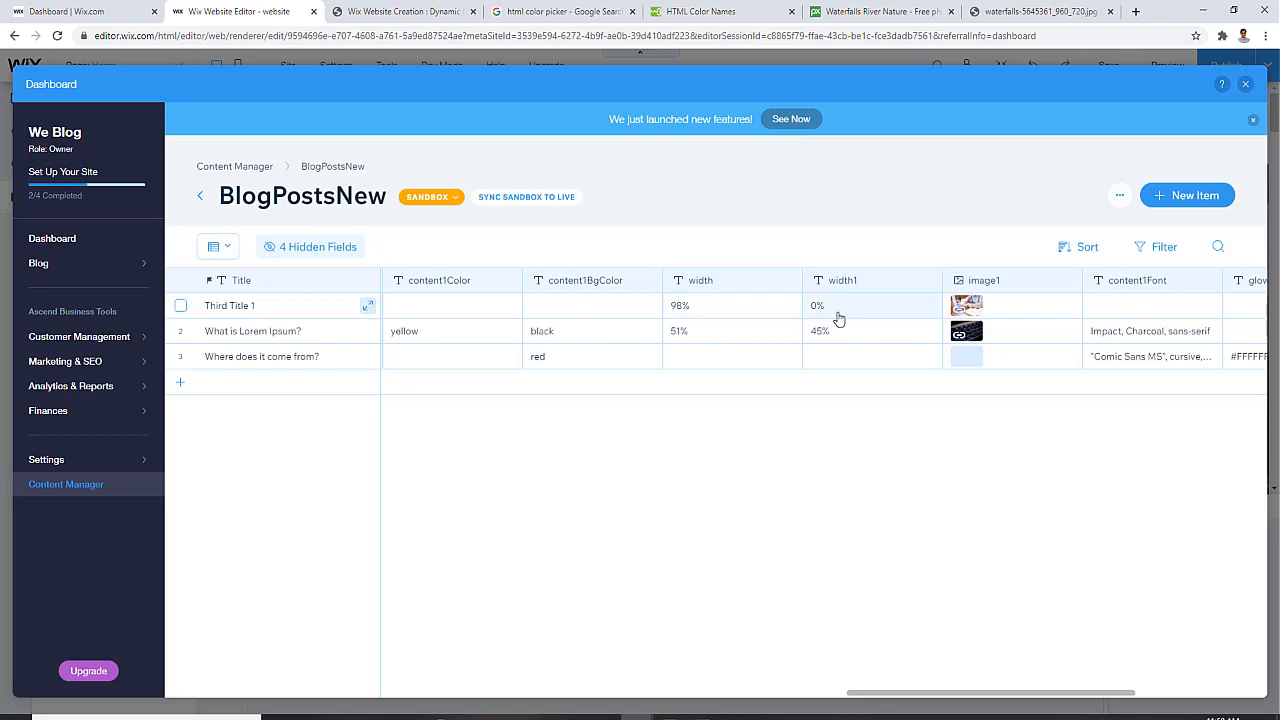
{"action": "left_click", "coordinate": [428, 12]}
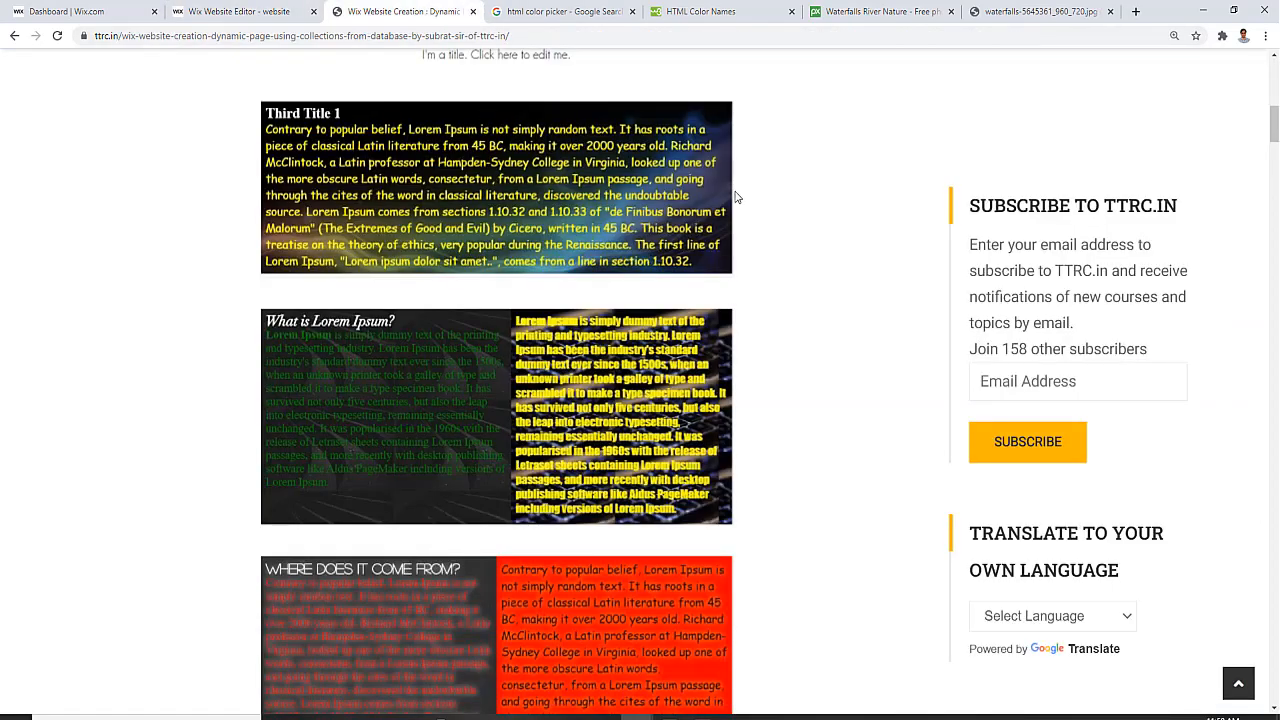
{"action": "left_click", "coordinate": [236, 14]}
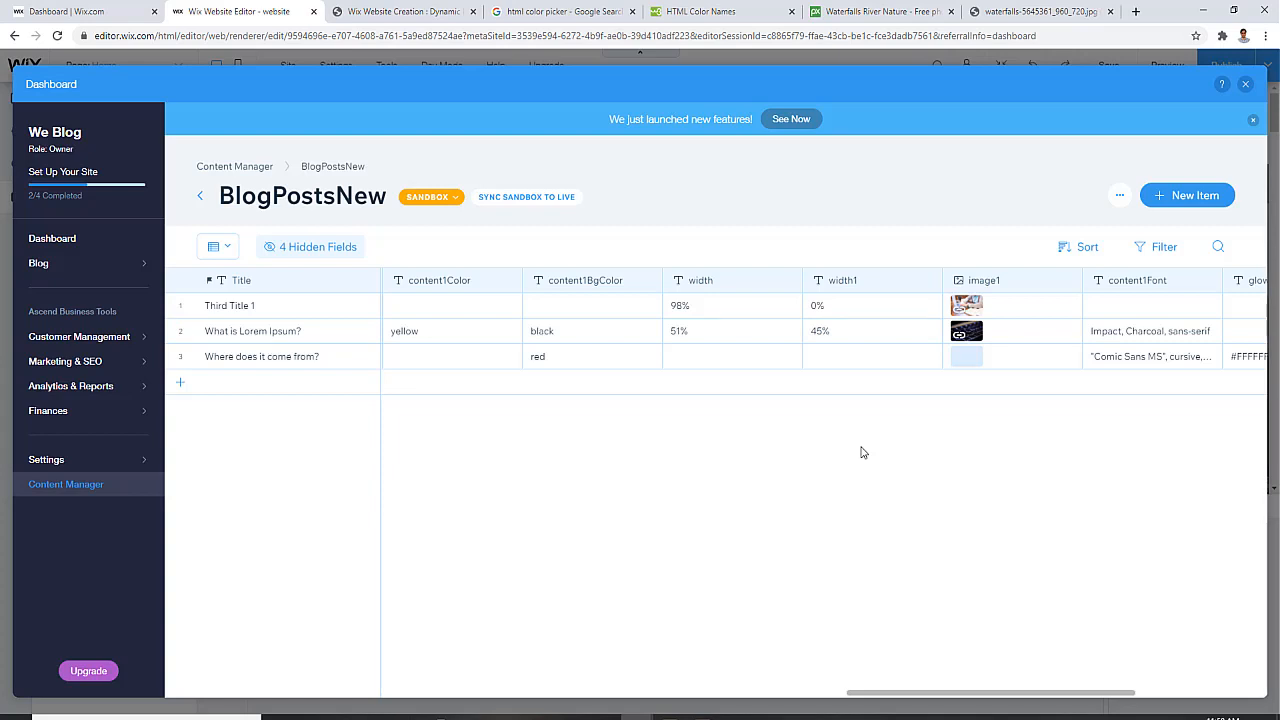
{"action": "left_click", "coordinate": [420, 11]}
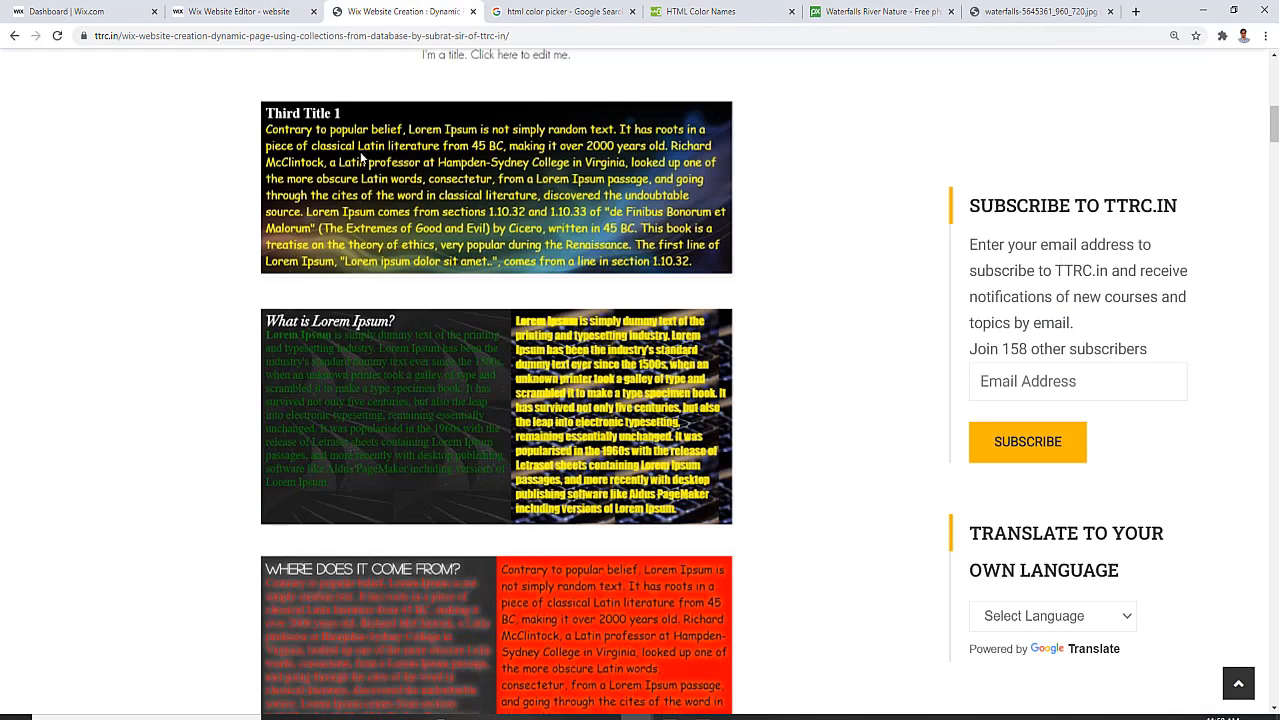
{"action": "left_click", "coordinate": [246, 11]}
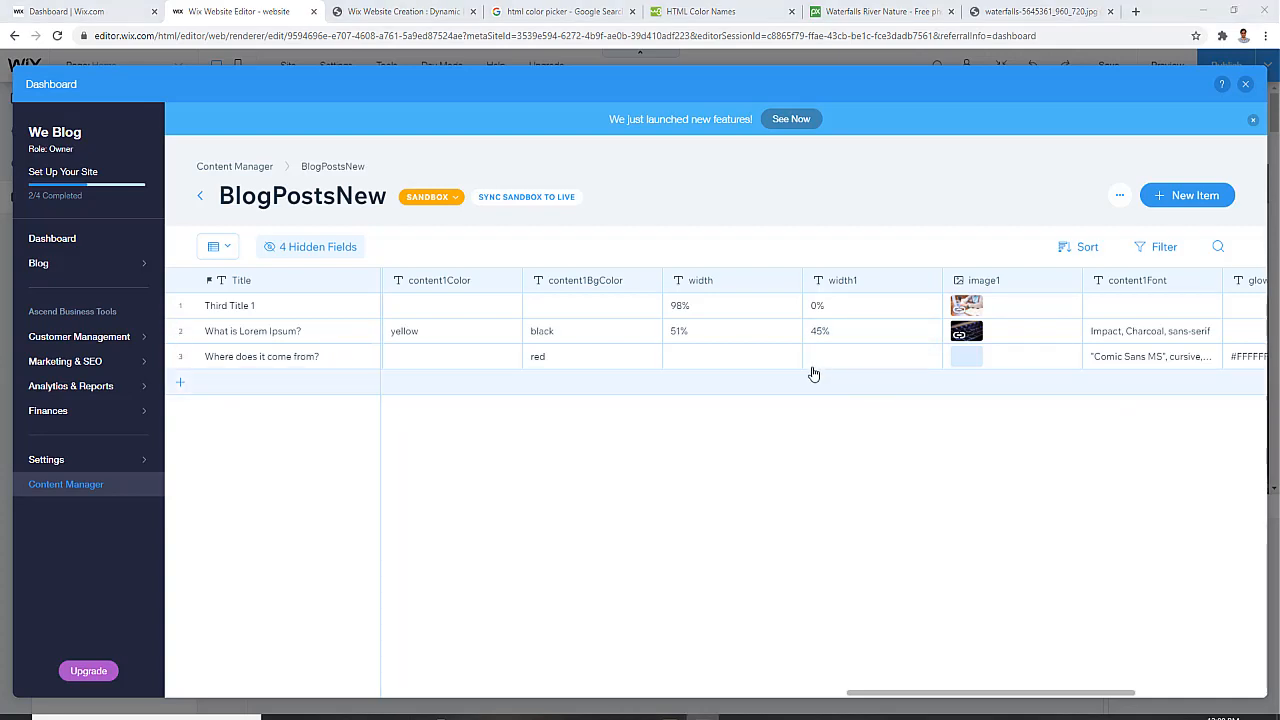
Check the glow and glow1 fields in BlogPostsNew against the third post row on the TTRC example page
{"action": "left_click_drag", "start_coordinate": [929, 694], "coordinate": [1079, 515]}
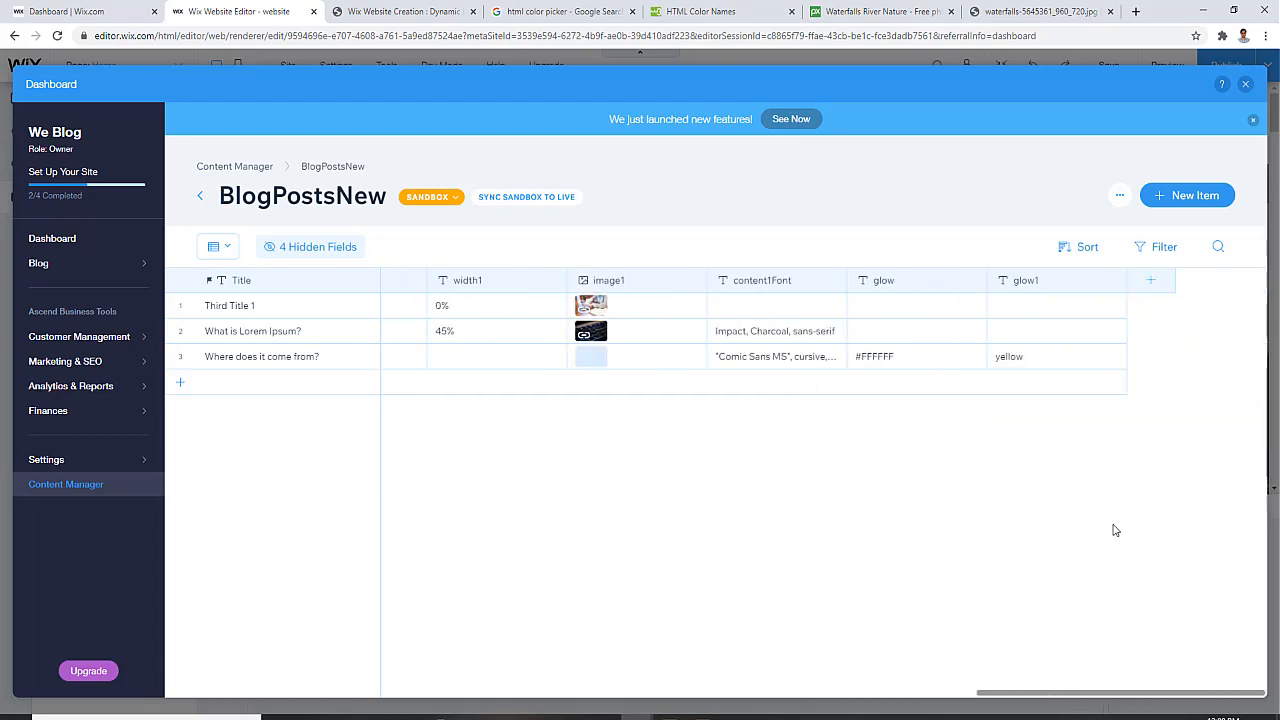
{"action": "left_click", "coordinate": [447, 8]}
{"action": "scroll", "coordinate": [425, 306], "scroll_direction": "down", "scroll_amount": 3}
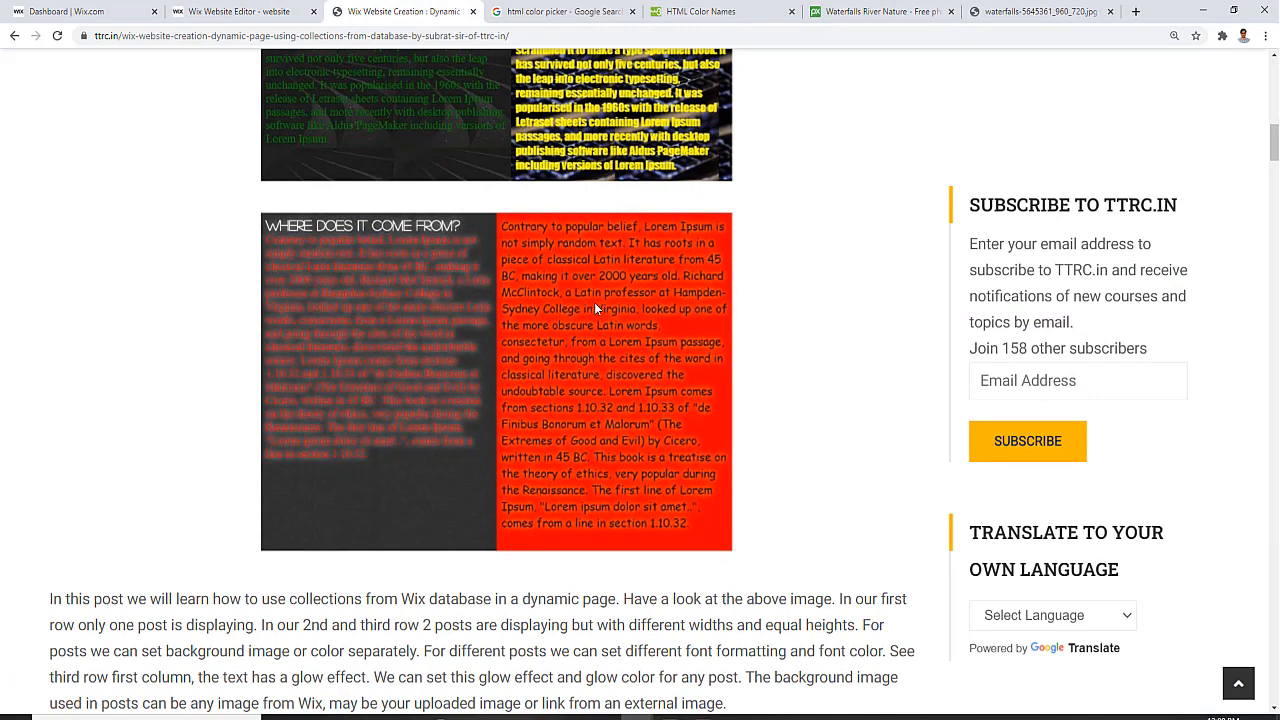
{"action": "left_click", "coordinate": [232, 11]}
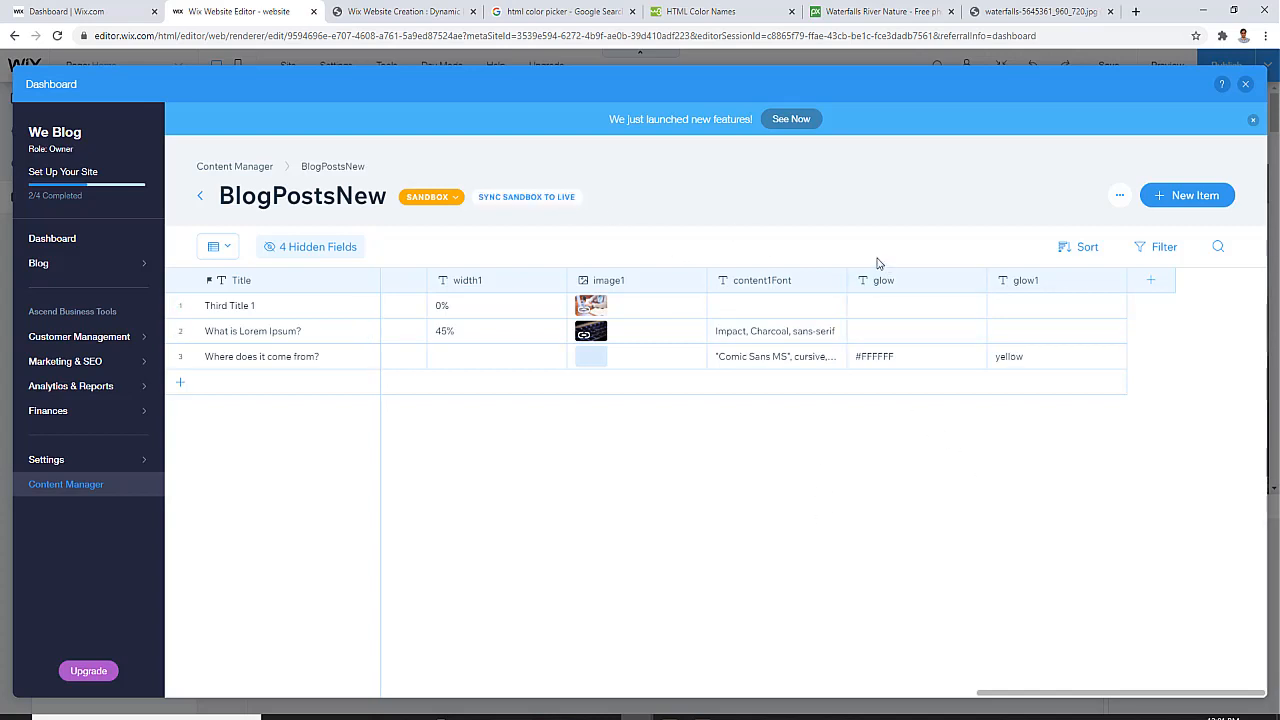
{"action": "left_click", "coordinate": [521, 200]}
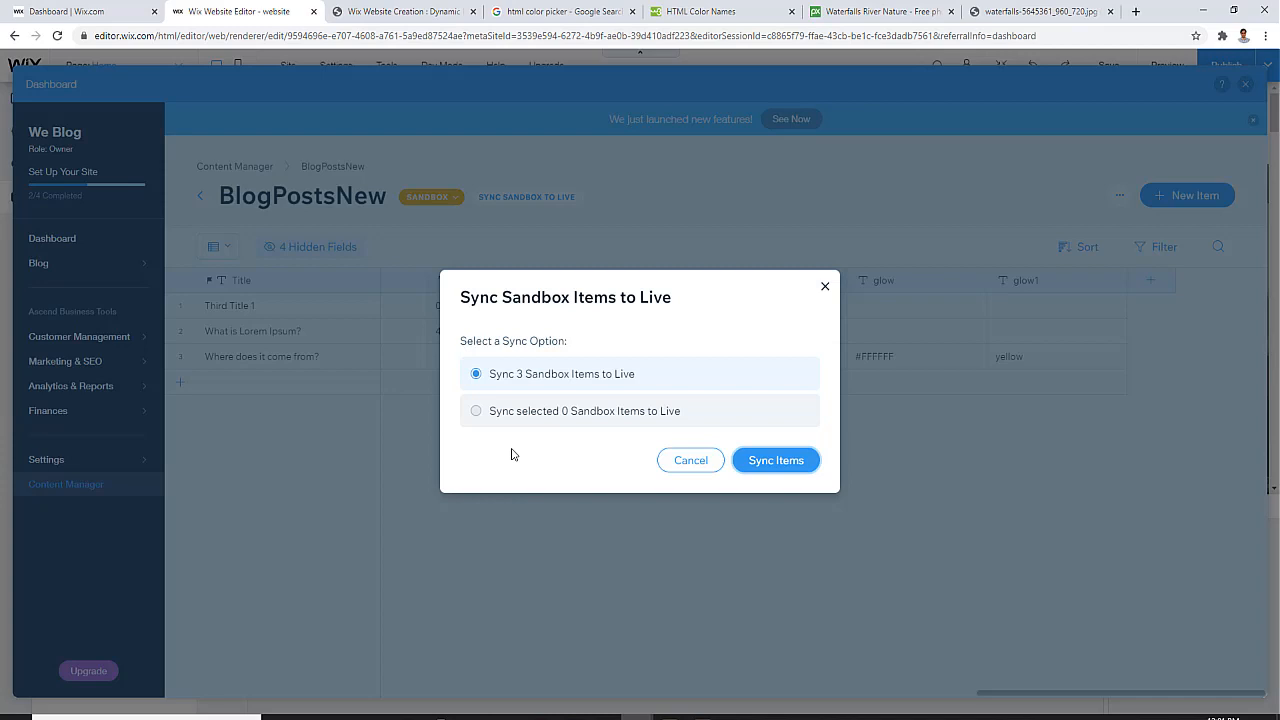
{"action": "left_click", "coordinate": [703, 460]}
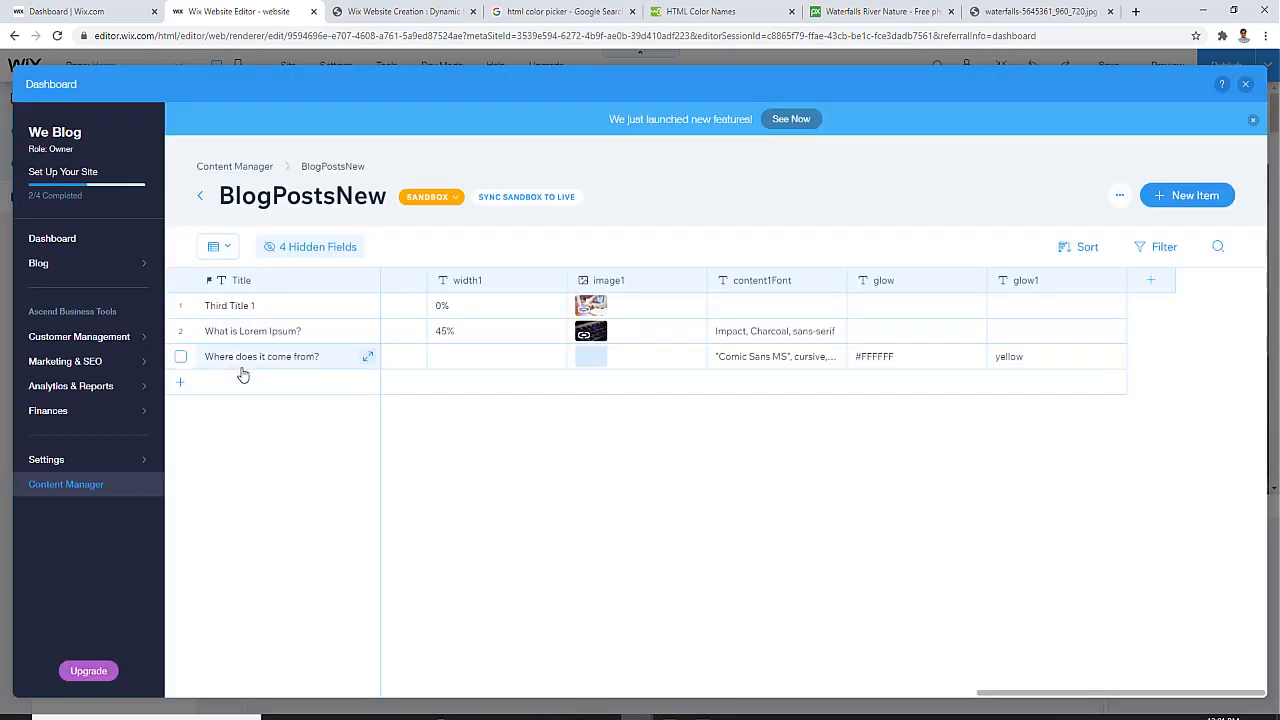
{"action": "left_click", "coordinate": [181, 359]}
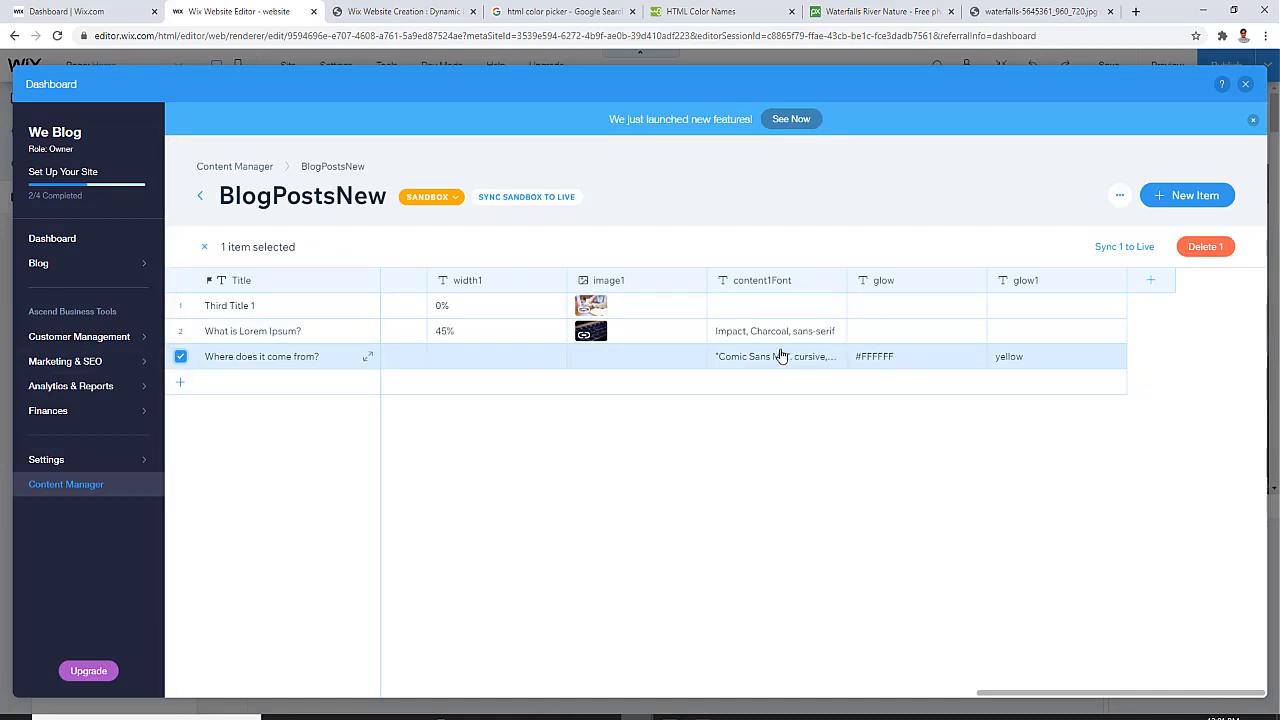
{"action": "left_click", "coordinate": [180, 357]}
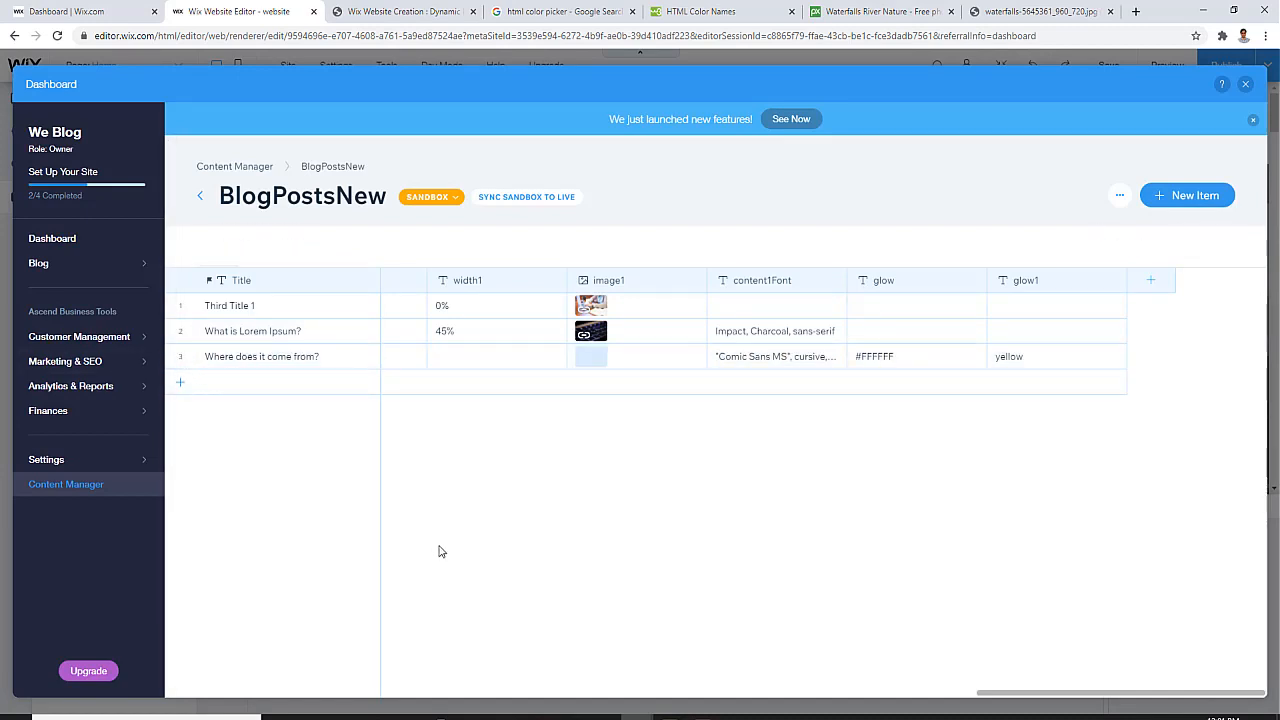
Sync all 3 BlogPostsNew sandbox items to live, overwriting existing ones, and return to the site editor
{"action": "left_click", "coordinate": [527, 197]}
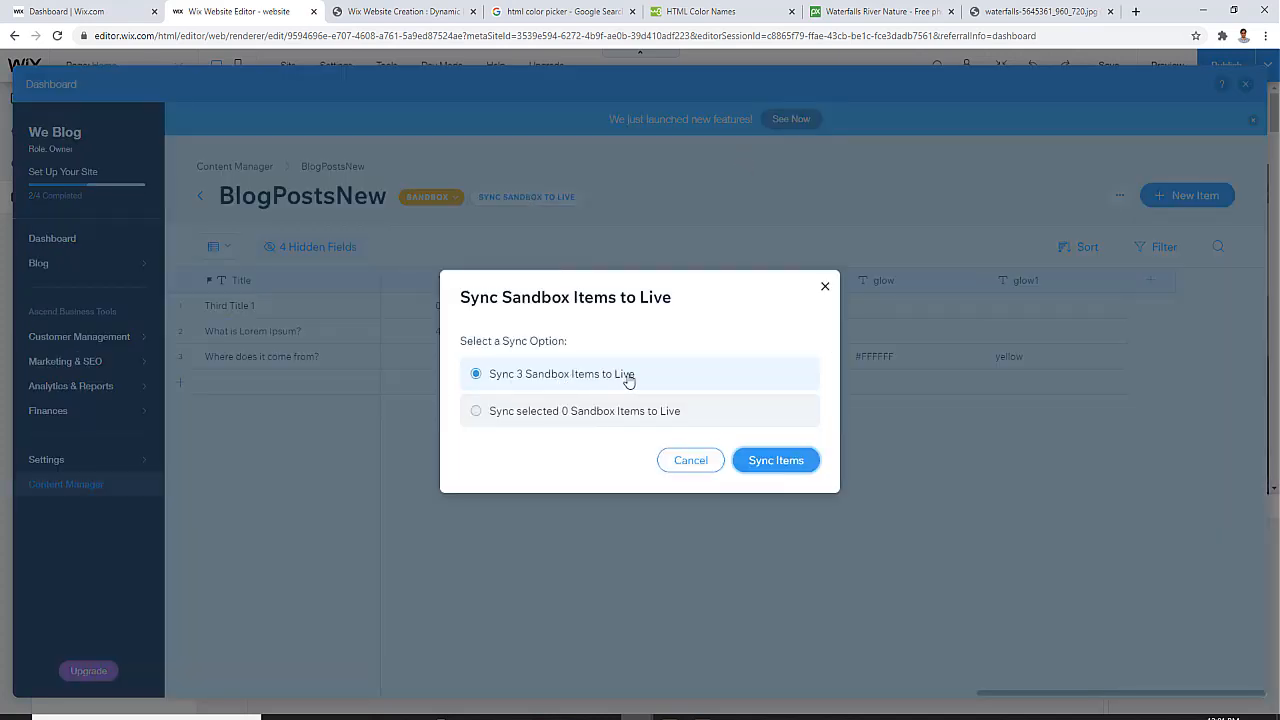
{"action": "left_click", "coordinate": [783, 466]}
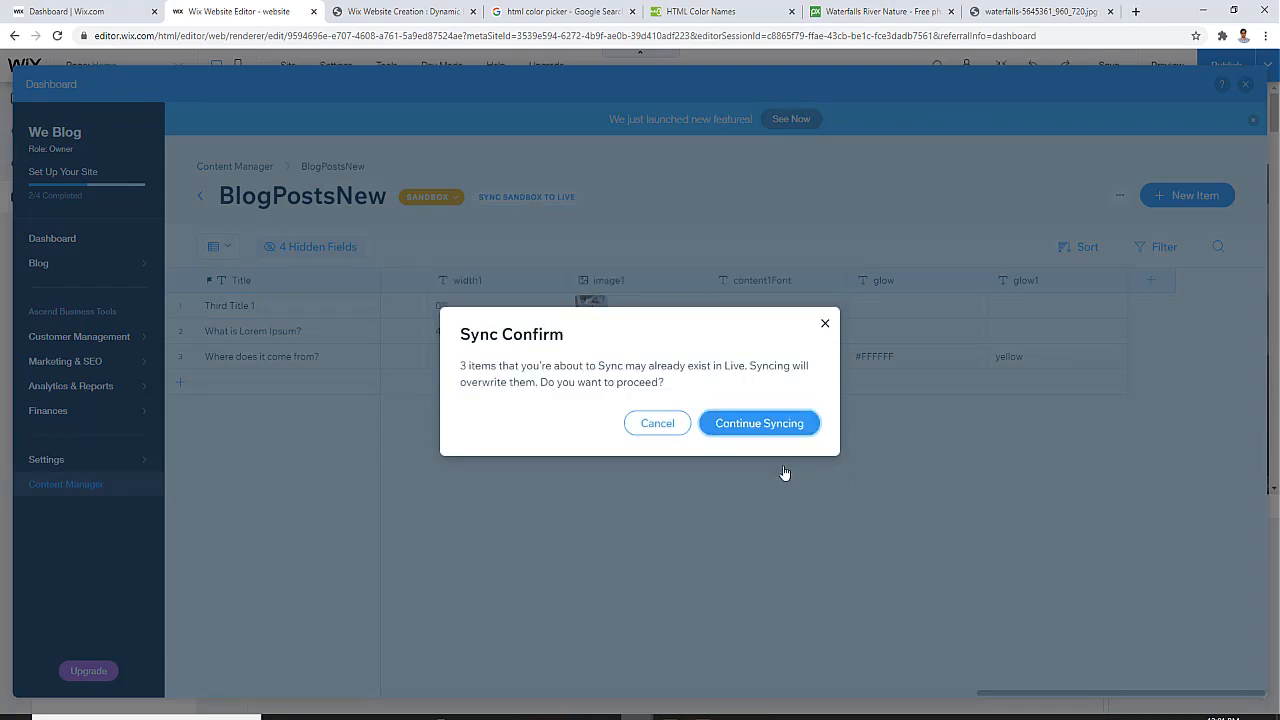
{"action": "left_click", "coordinate": [766, 425]}
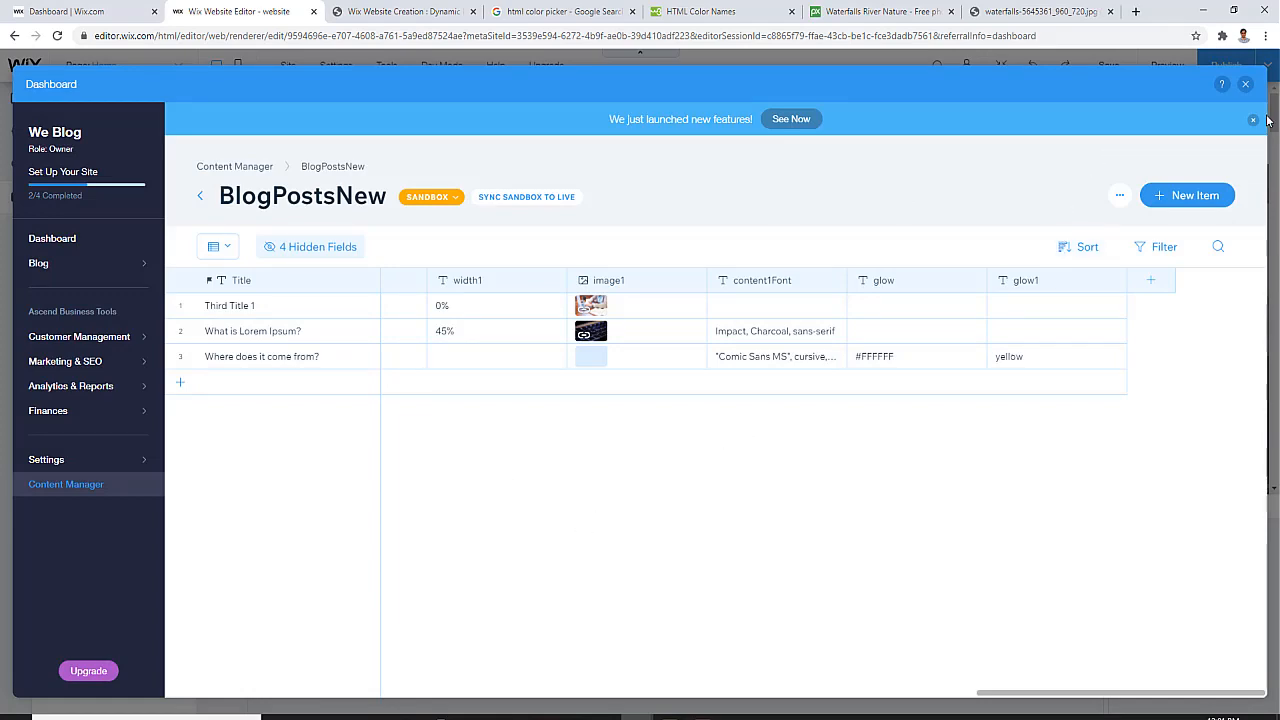
{"action": "left_click", "coordinate": [1245, 84]}
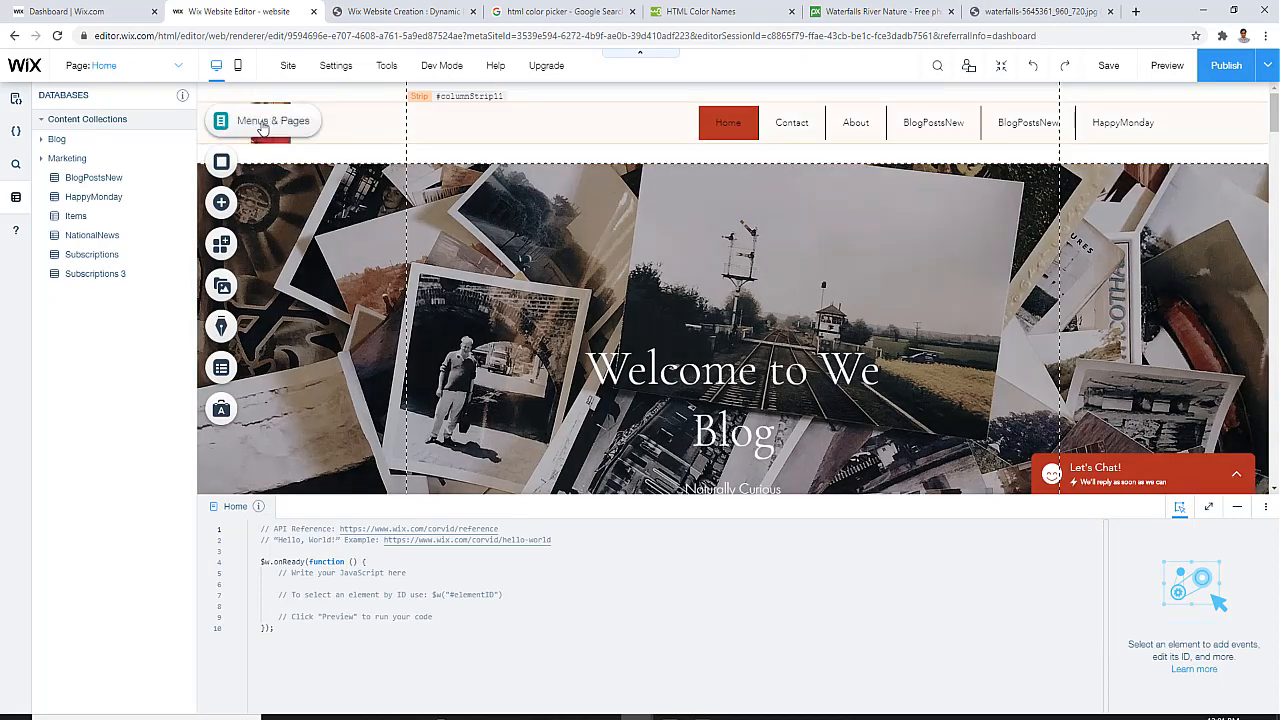
Add a dynamic page based on the BlogPostsNew collection and look over its generated layout
{"action": "left_click", "coordinate": [262, 125]}
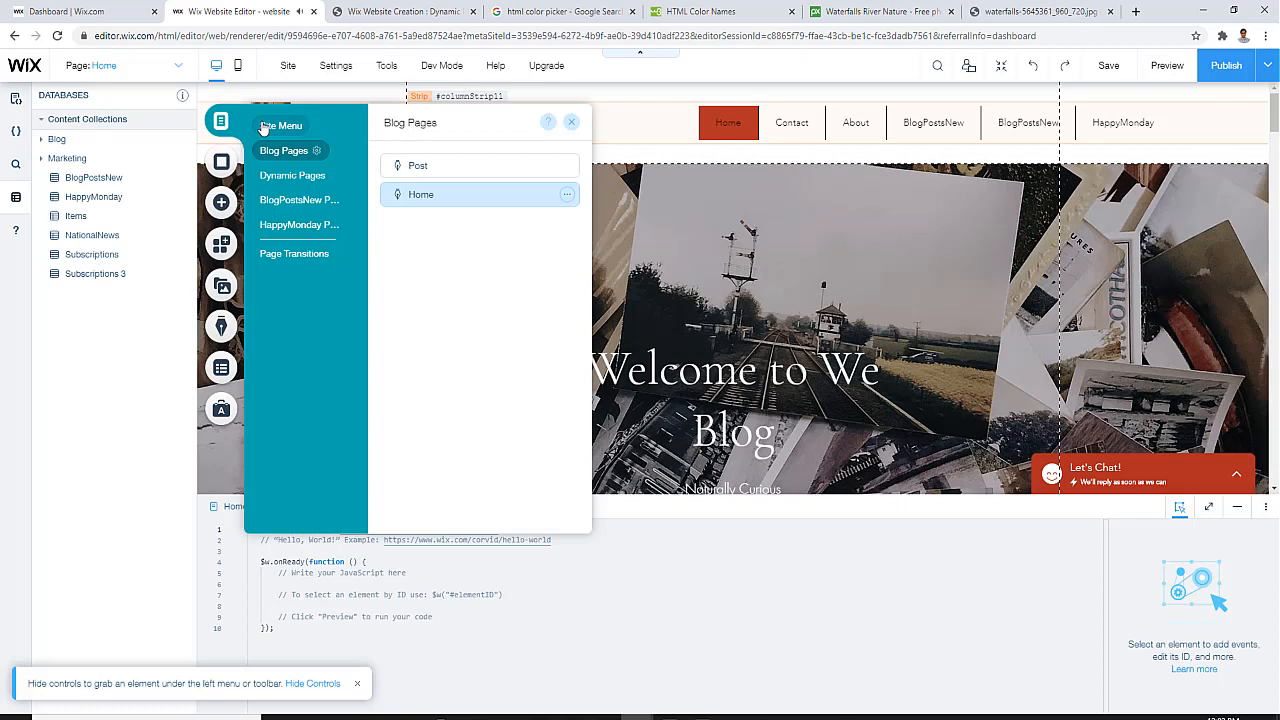
{"action": "left_click", "coordinate": [295, 178]}
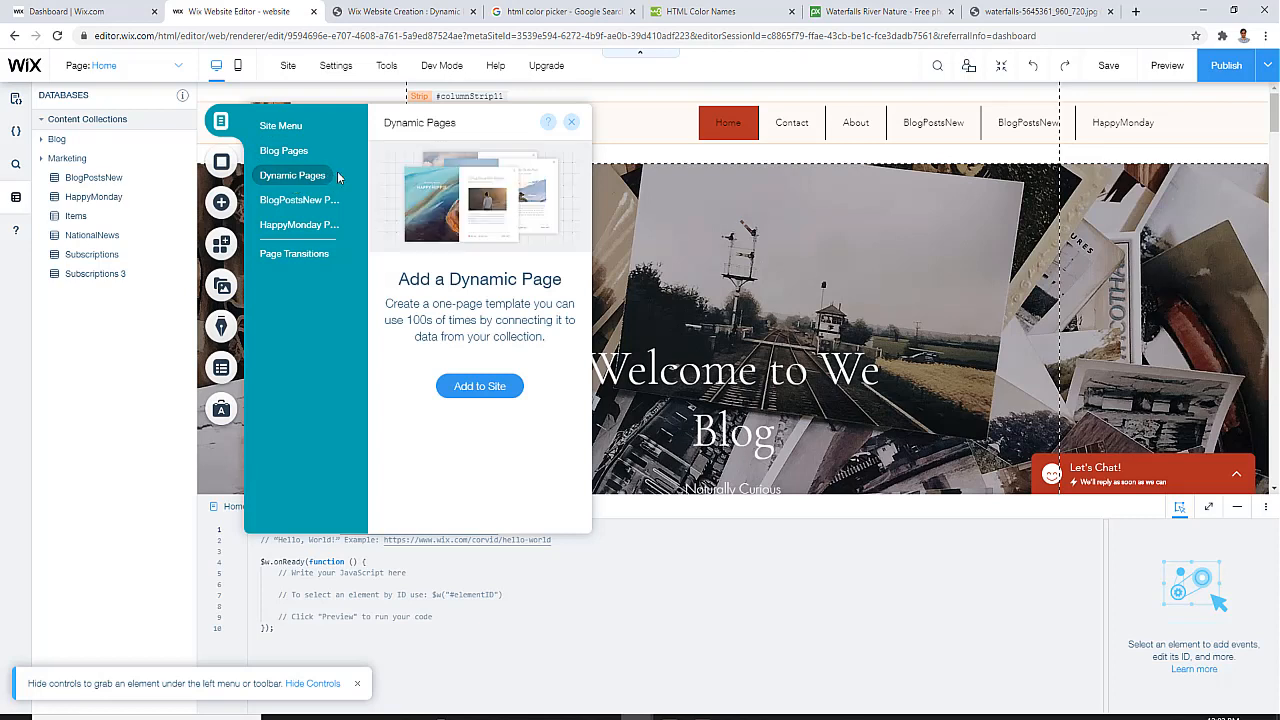
{"action": "left_click", "coordinate": [480, 388]}
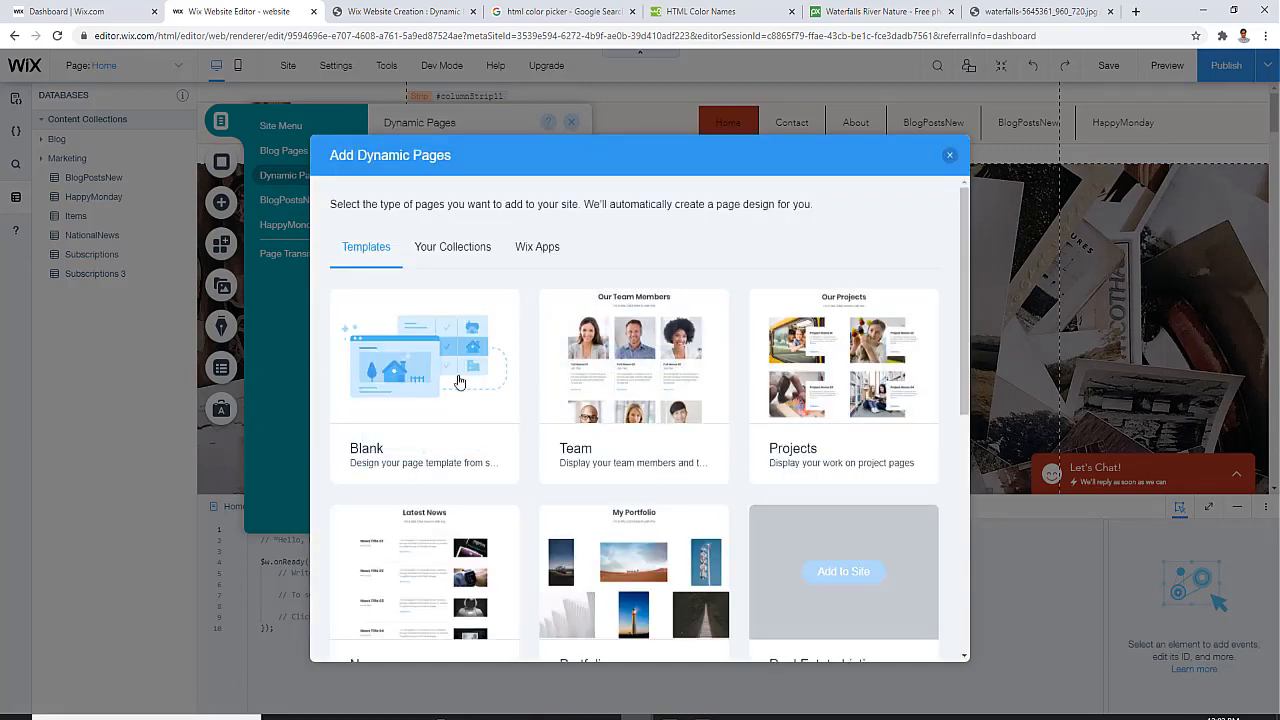
{"action": "scroll", "coordinate": [388, 370], "scroll_direction": "down", "scroll_amount": 1}
{"action": "scroll", "coordinate": [600, 480], "scroll_direction": "down", "scroll_amount": 5}
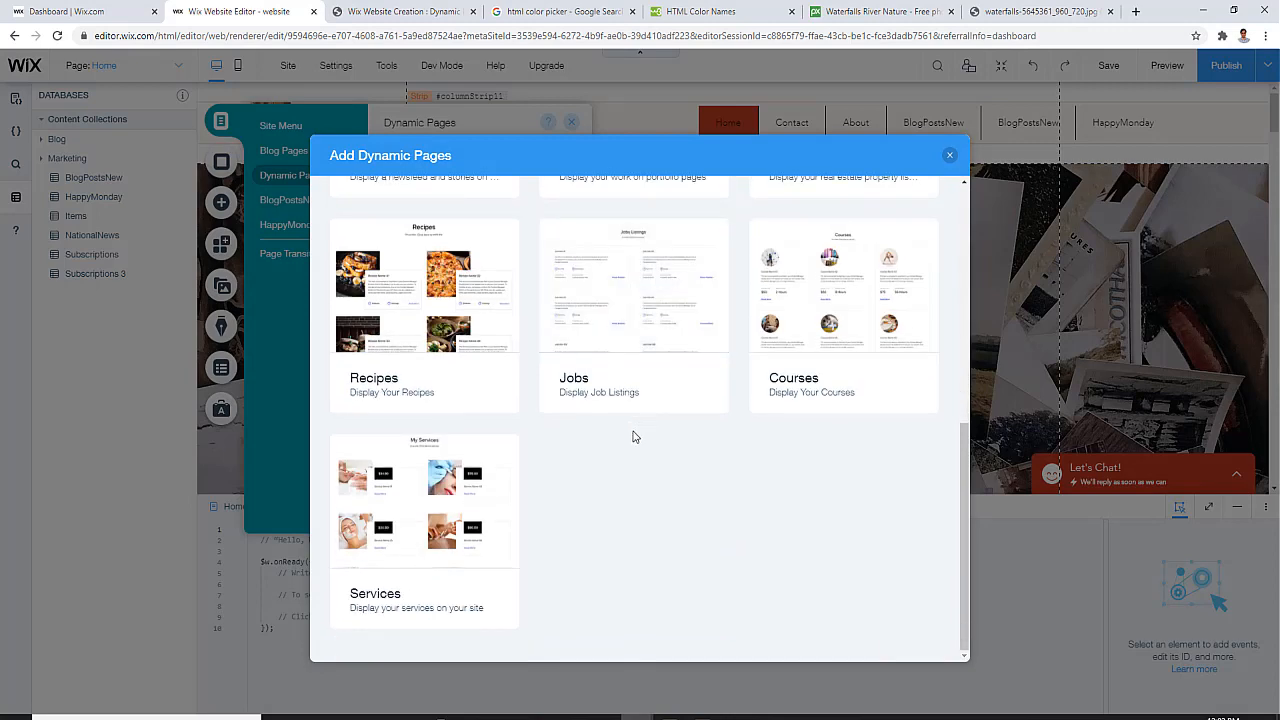
{"action": "scroll", "coordinate": [633, 437], "scroll_direction": "up", "scroll_amount": 5}
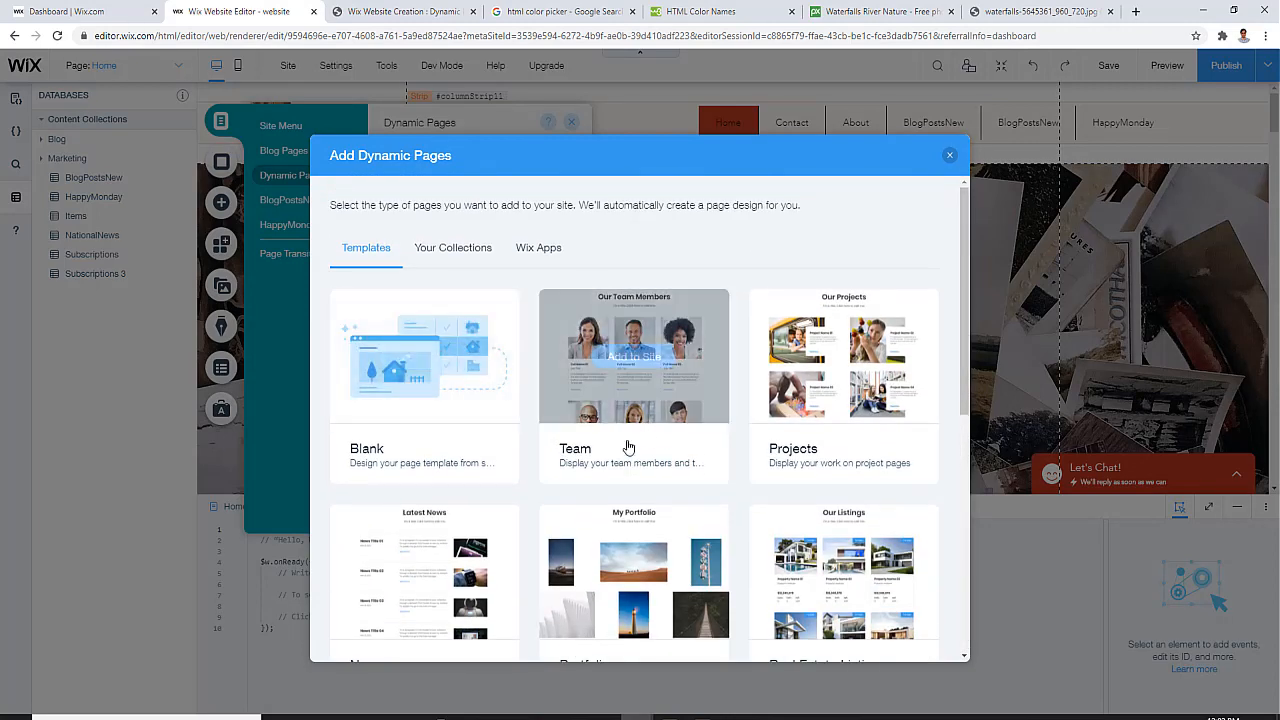
{"action": "left_click", "coordinate": [465, 252]}
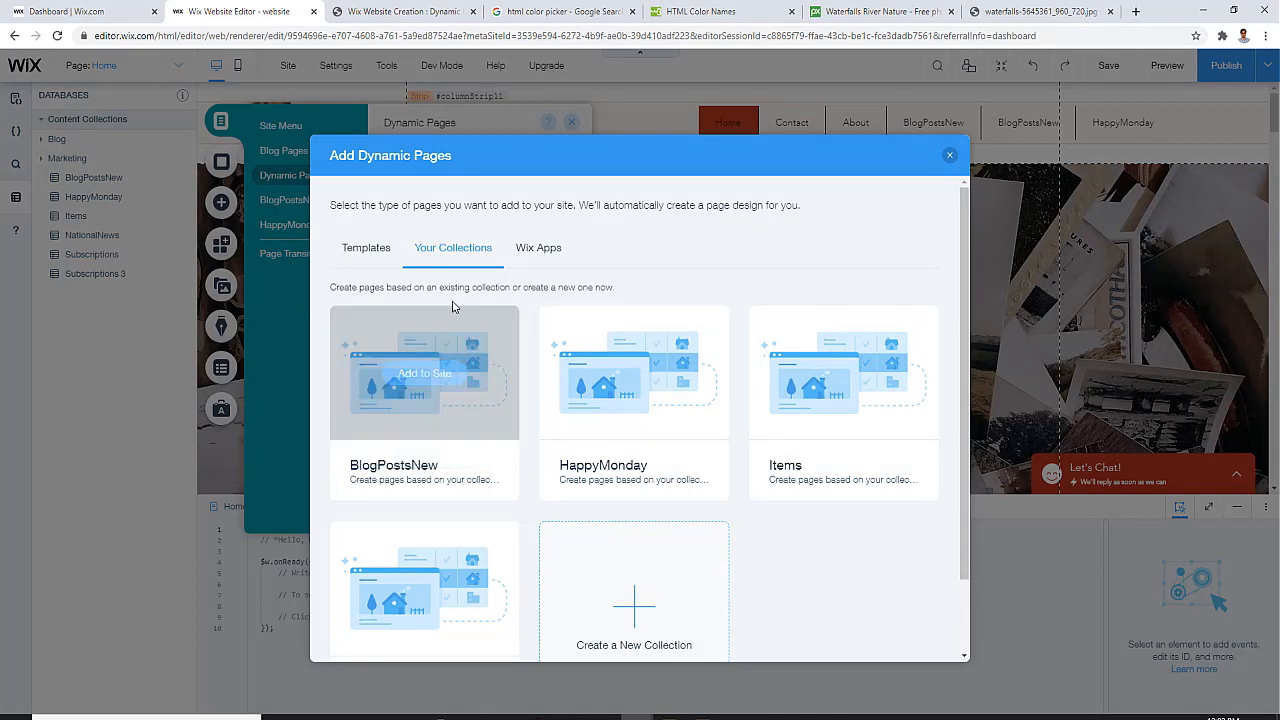
{"action": "left_click", "coordinate": [450, 381]}
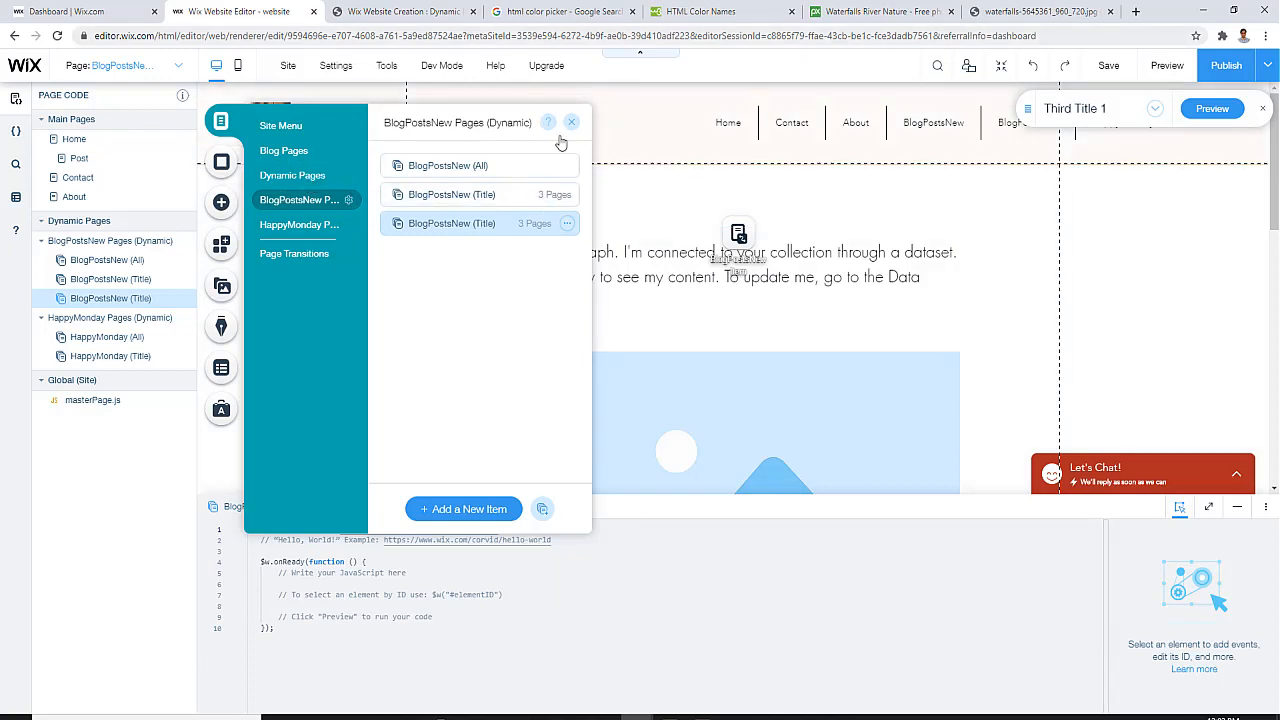
{"action": "left_click", "coordinate": [645, 454]}
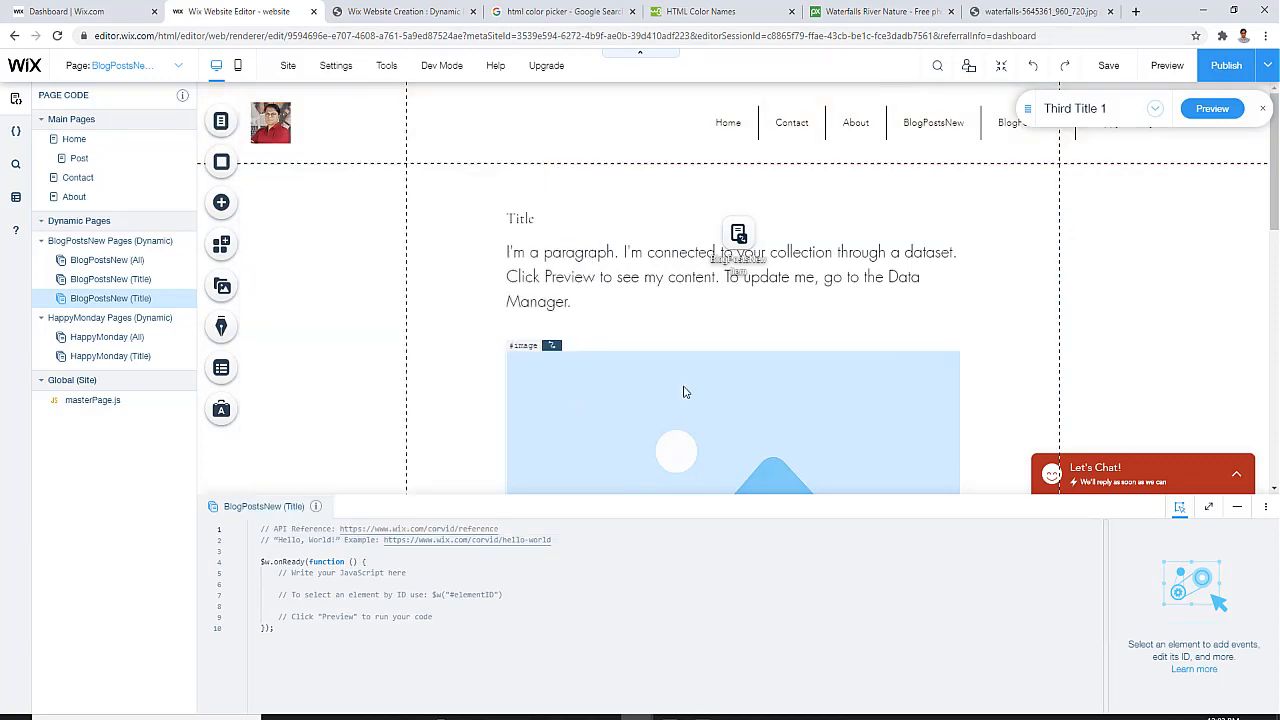
{"action": "scroll", "coordinate": [700, 390], "scroll_direction": "down", "scroll_amount": 5}
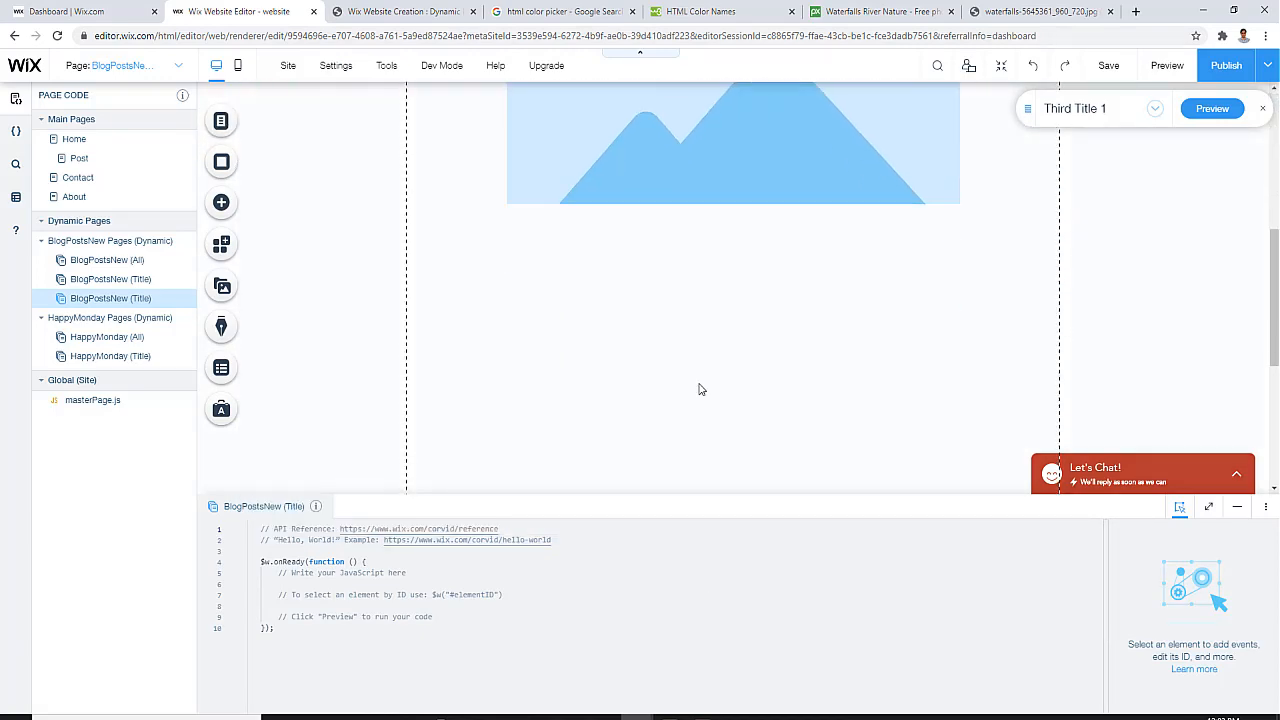
{"action": "scroll", "coordinate": [700, 390], "scroll_direction": "up", "scroll_amount": 4}
{"action": "scroll", "coordinate": [700, 390], "scroll_direction": "up", "scroll_amount": 1}
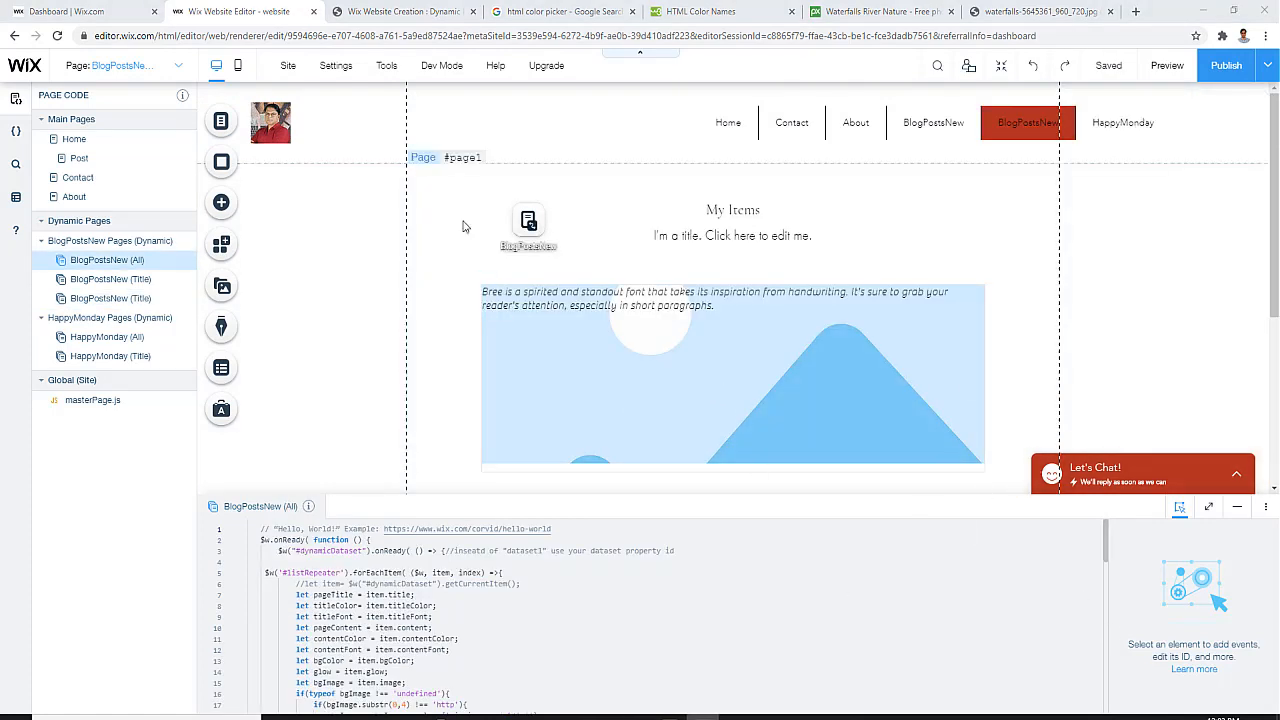
Delete the BlogPostsNew (All) dynamic page from the site
{"action": "left_click", "coordinate": [221, 122]}
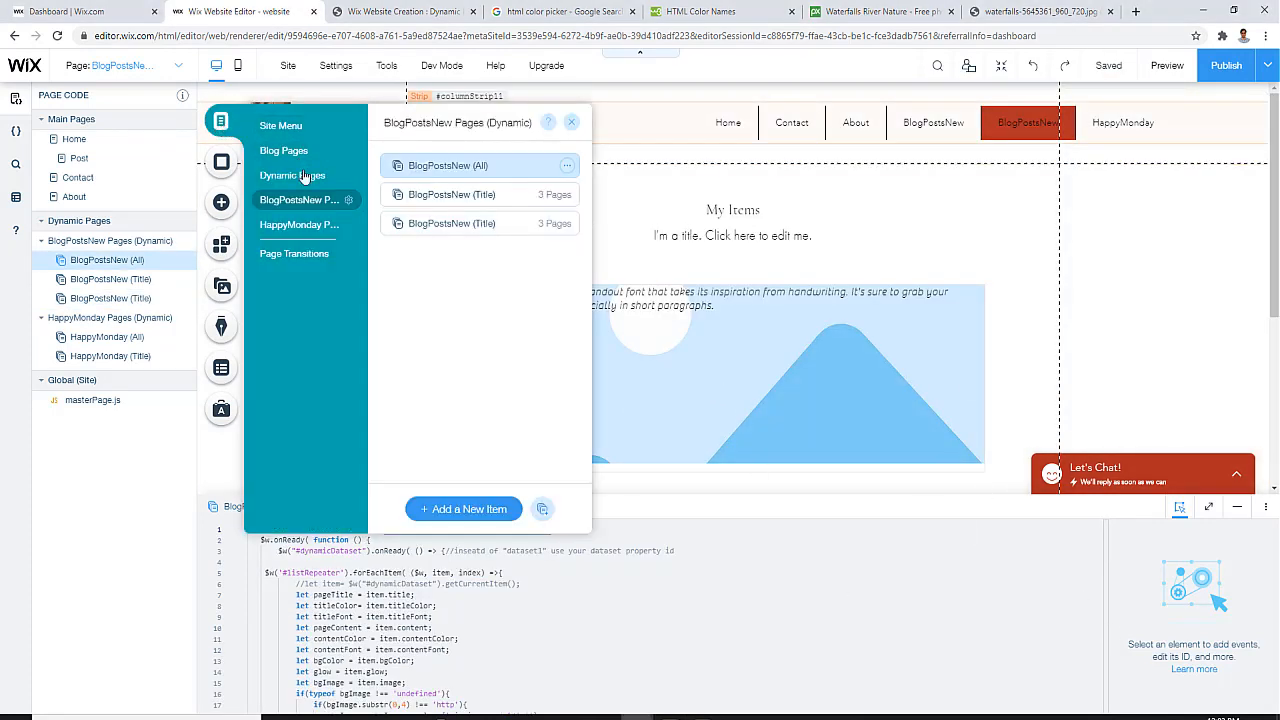
{"action": "left_click", "coordinate": [567, 167]}
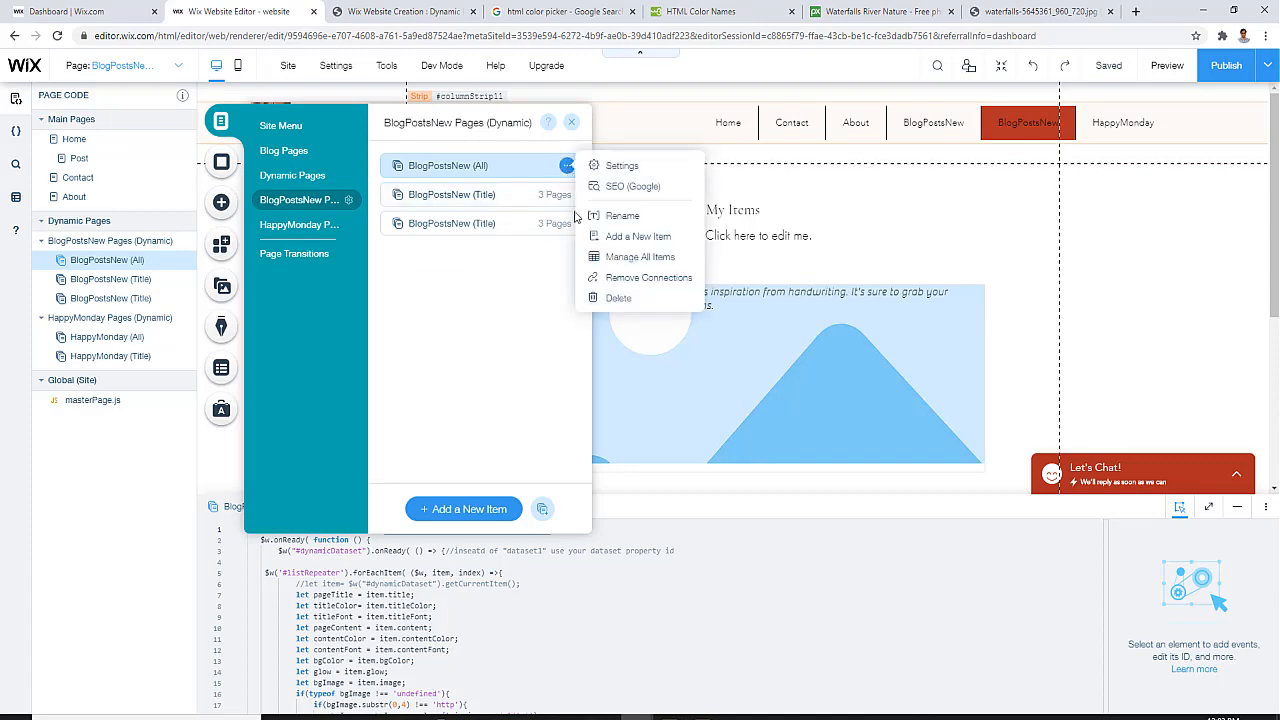
{"action": "left_click", "coordinate": [619, 299]}
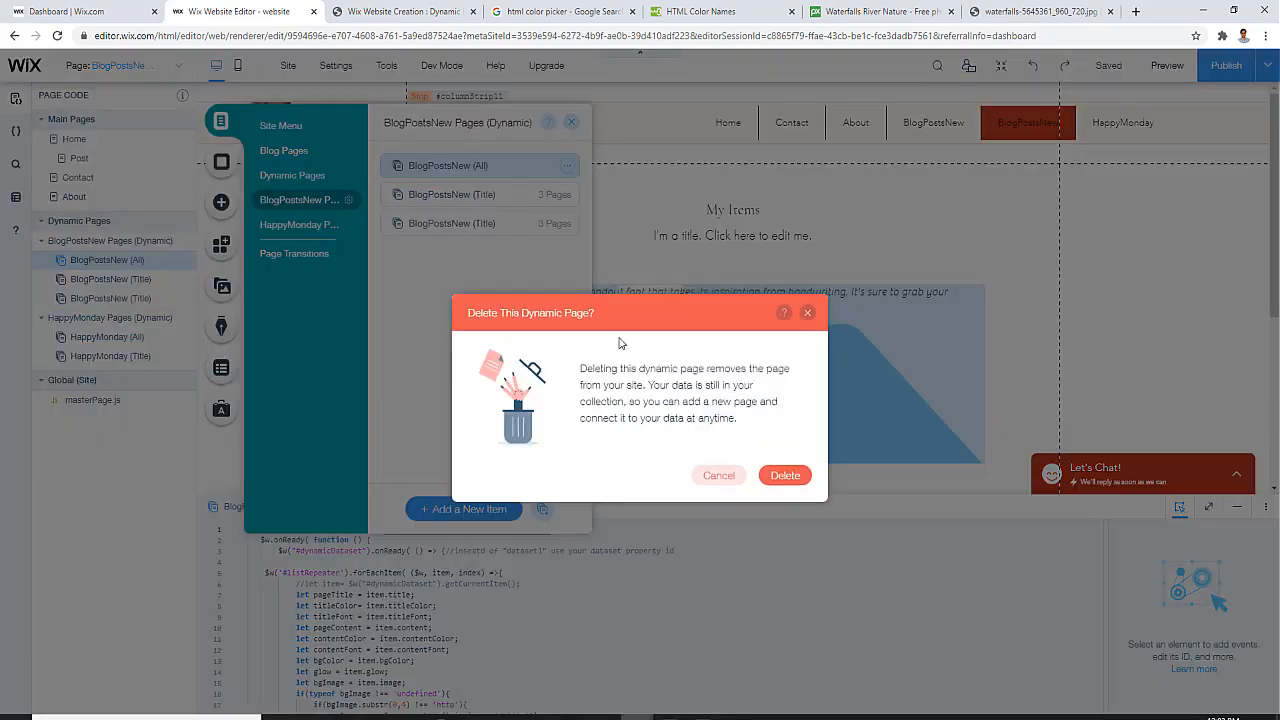
{"action": "left_click", "coordinate": [811, 481]}
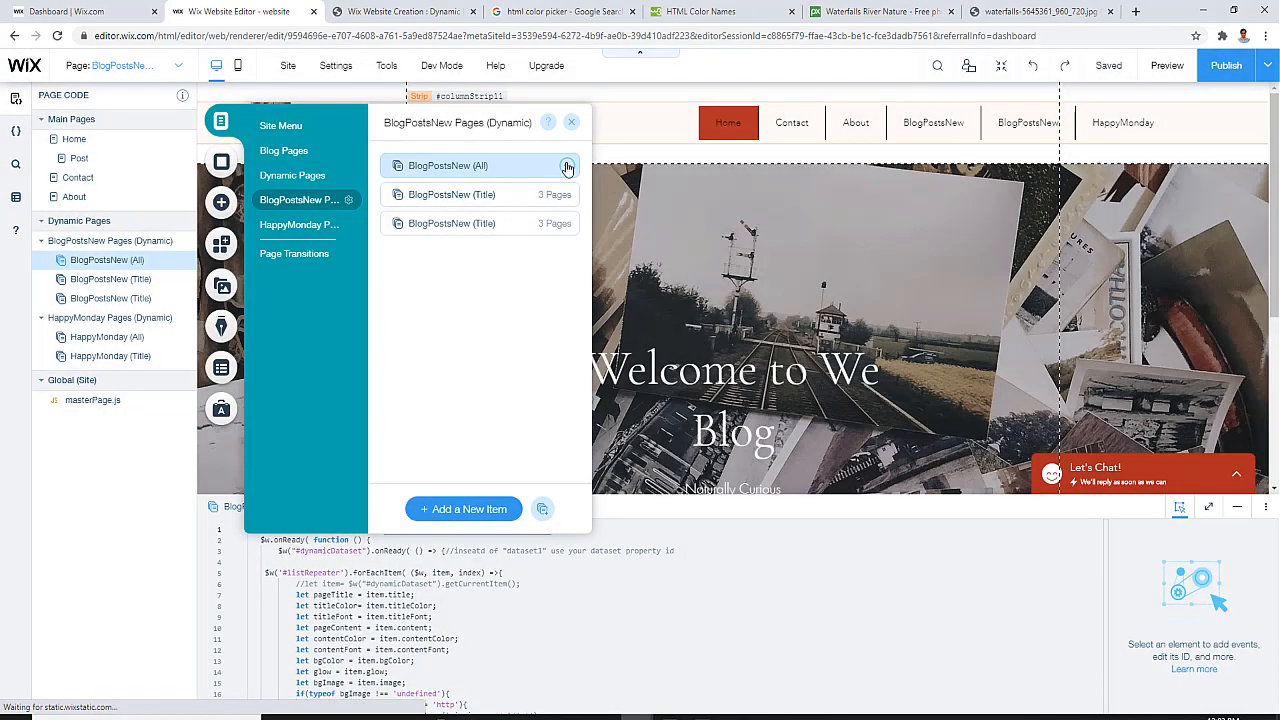
Delete both remaining BlogPostsNew (Title) dynamic pages
{"action": "left_click", "coordinate": [298, 203]}
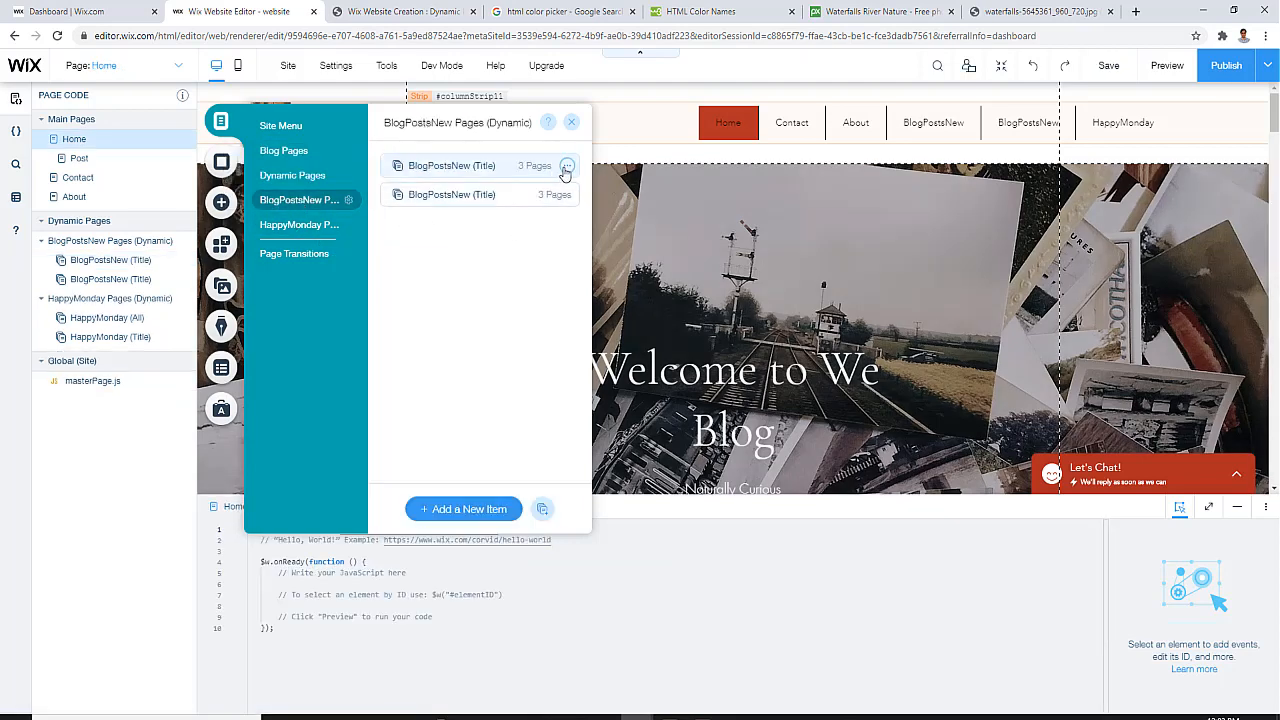
{"action": "left_click", "coordinate": [567, 167]}
{"action": "left_click", "coordinate": [620, 300]}
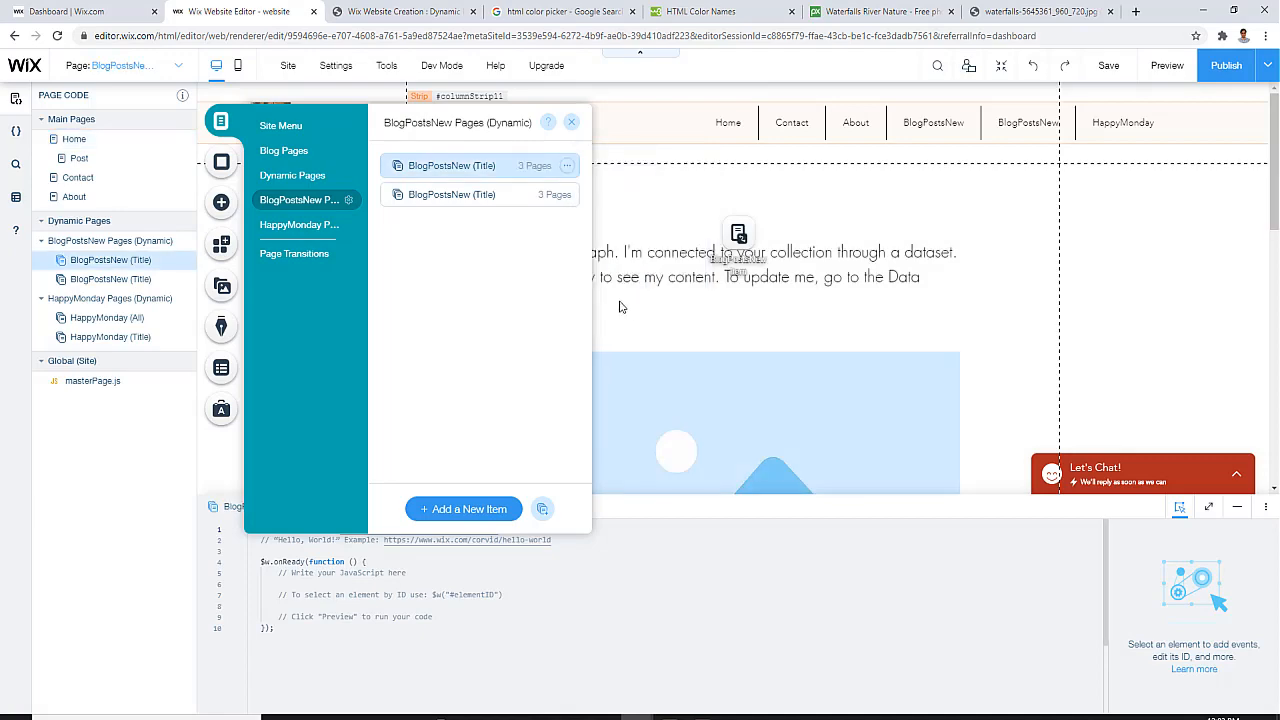
{"action": "left_click", "coordinate": [778, 475]}
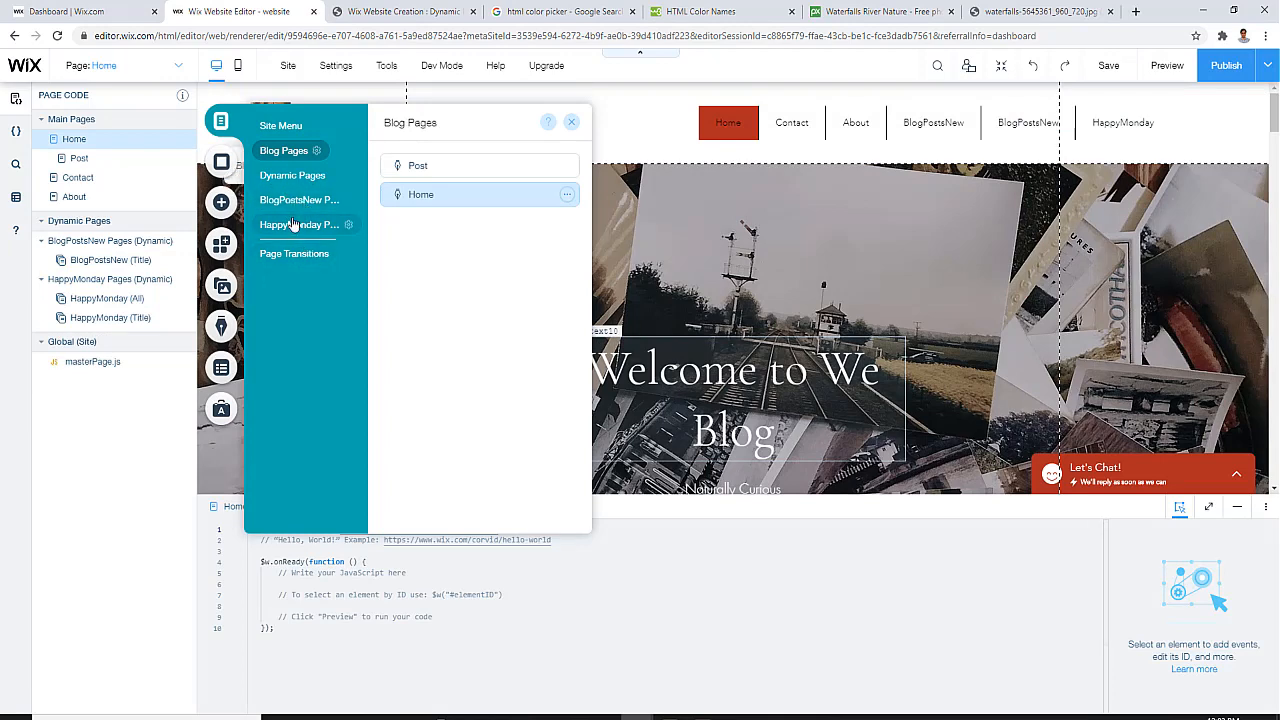
{"action": "left_click", "coordinate": [297, 174]}
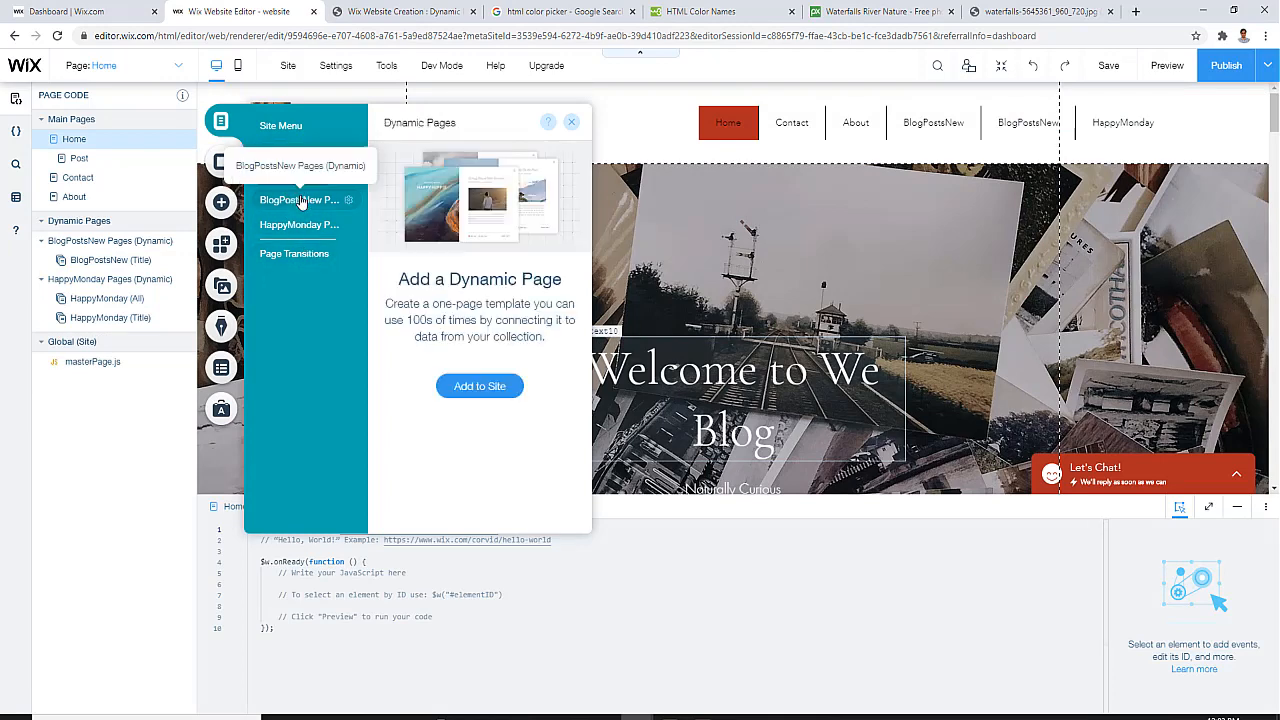
{"action": "left_click", "coordinate": [299, 200]}
{"action": "left_click", "coordinate": [562, 166]}
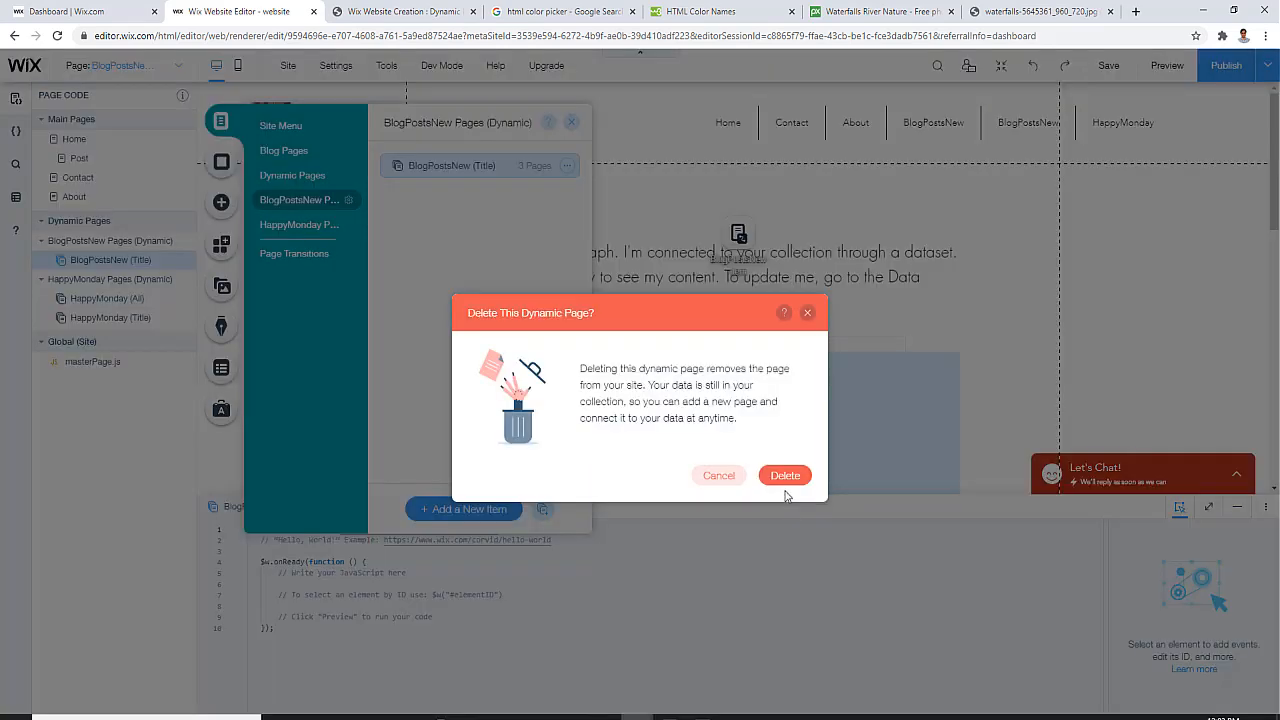
{"action": "left_click", "coordinate": [787, 475]}
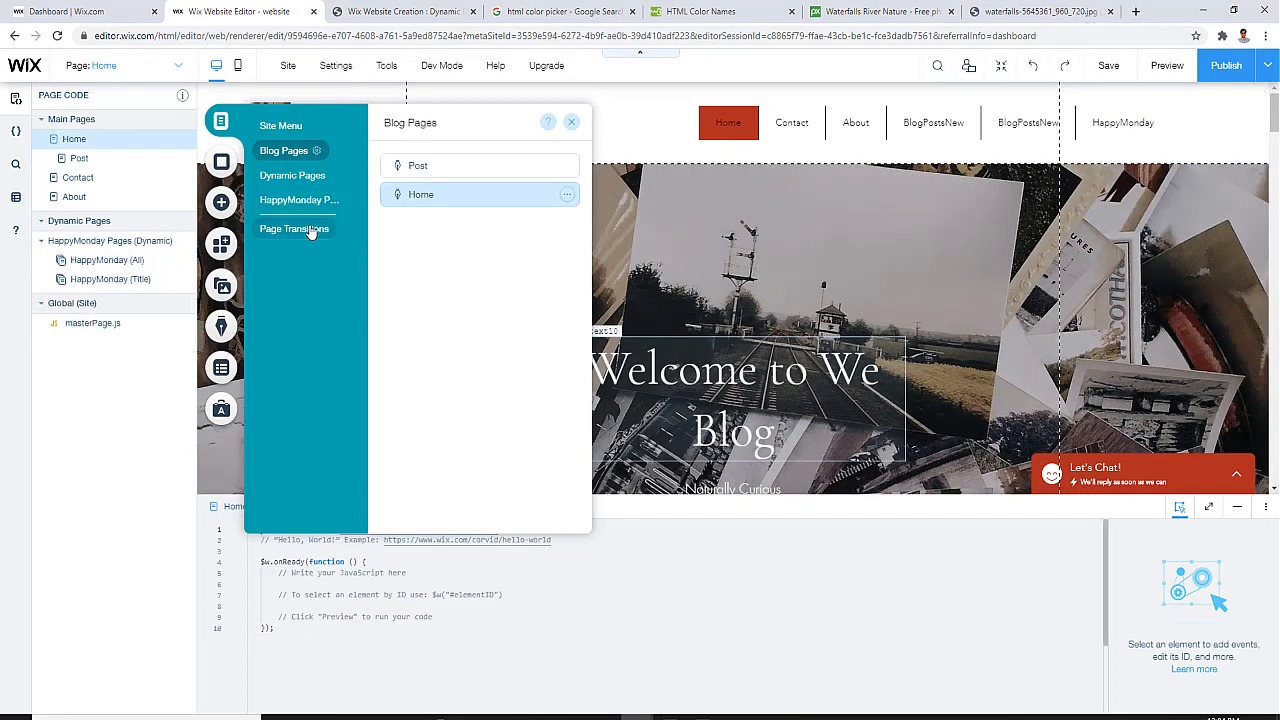
Delete the HappyMonday (All) and HappyMonday (Title) dynamic pages
{"action": "left_click", "coordinate": [298, 229]}
{"action": "left_click", "coordinate": [292, 200]}
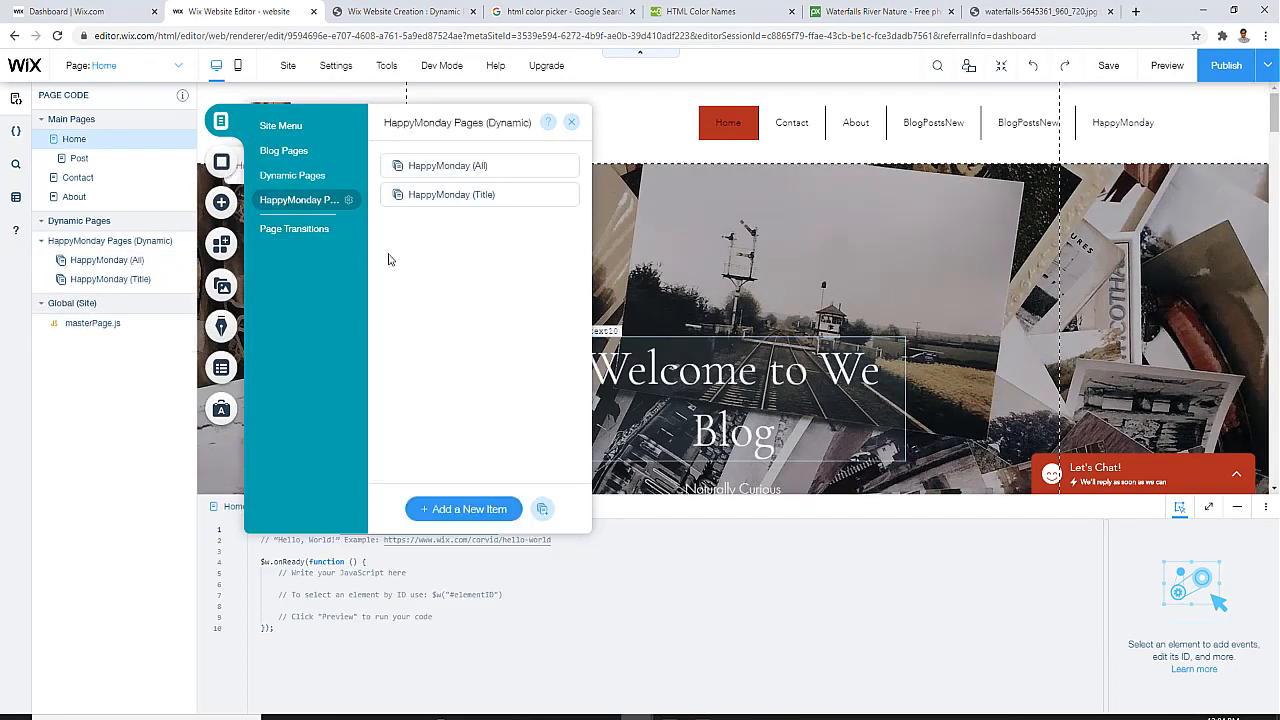
{"action": "left_click", "coordinate": [566, 166]}
{"action": "left_click", "coordinate": [649, 302]}
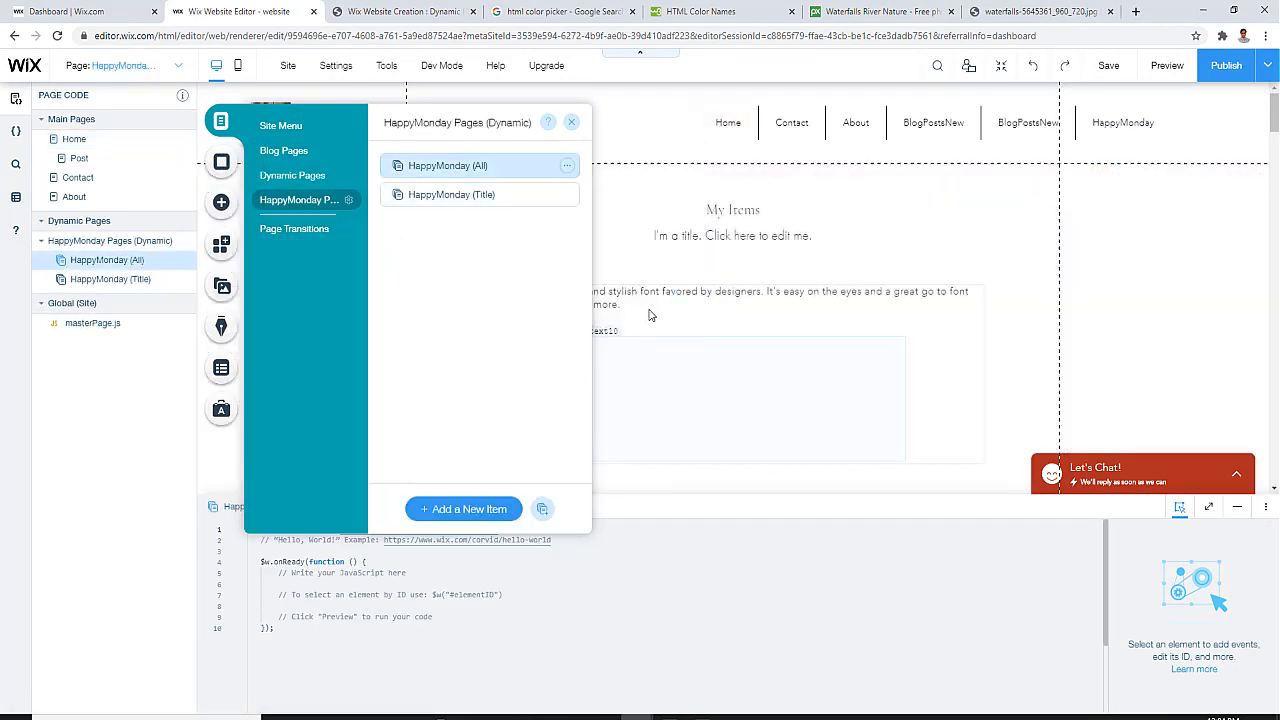
{"action": "left_click", "coordinate": [786, 476]}
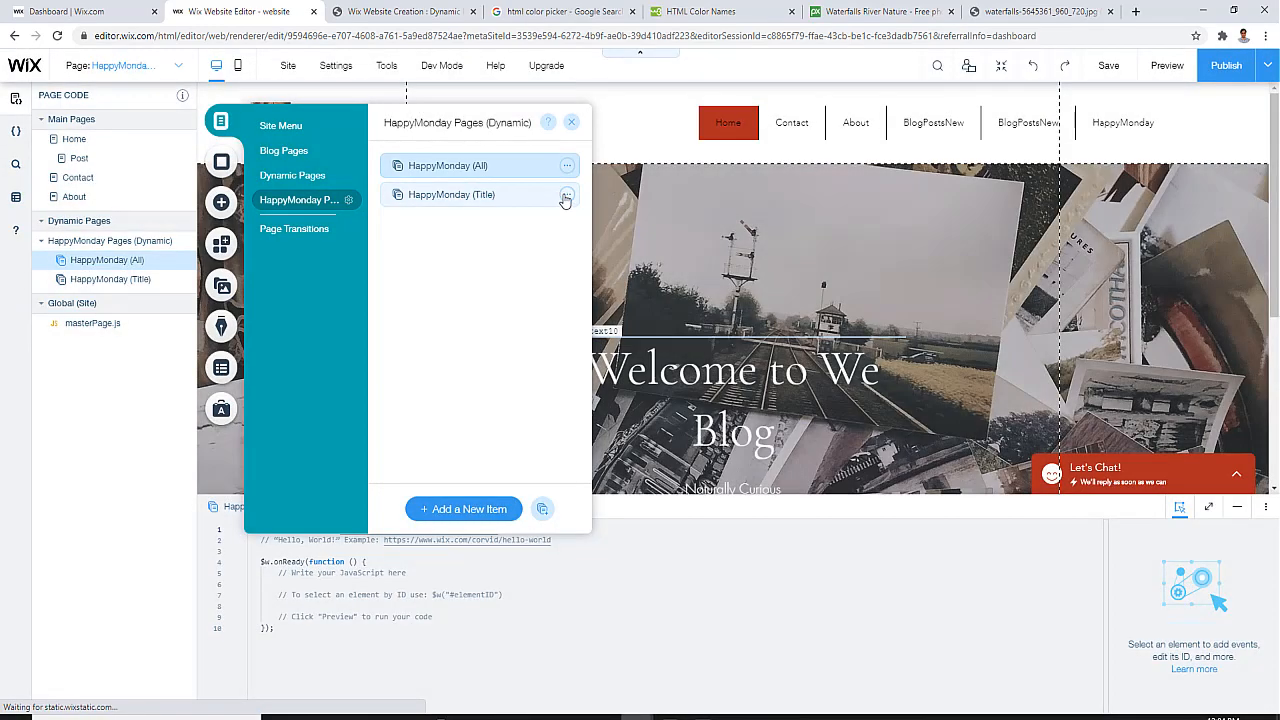
{"action": "left_click", "coordinate": [293, 201]}
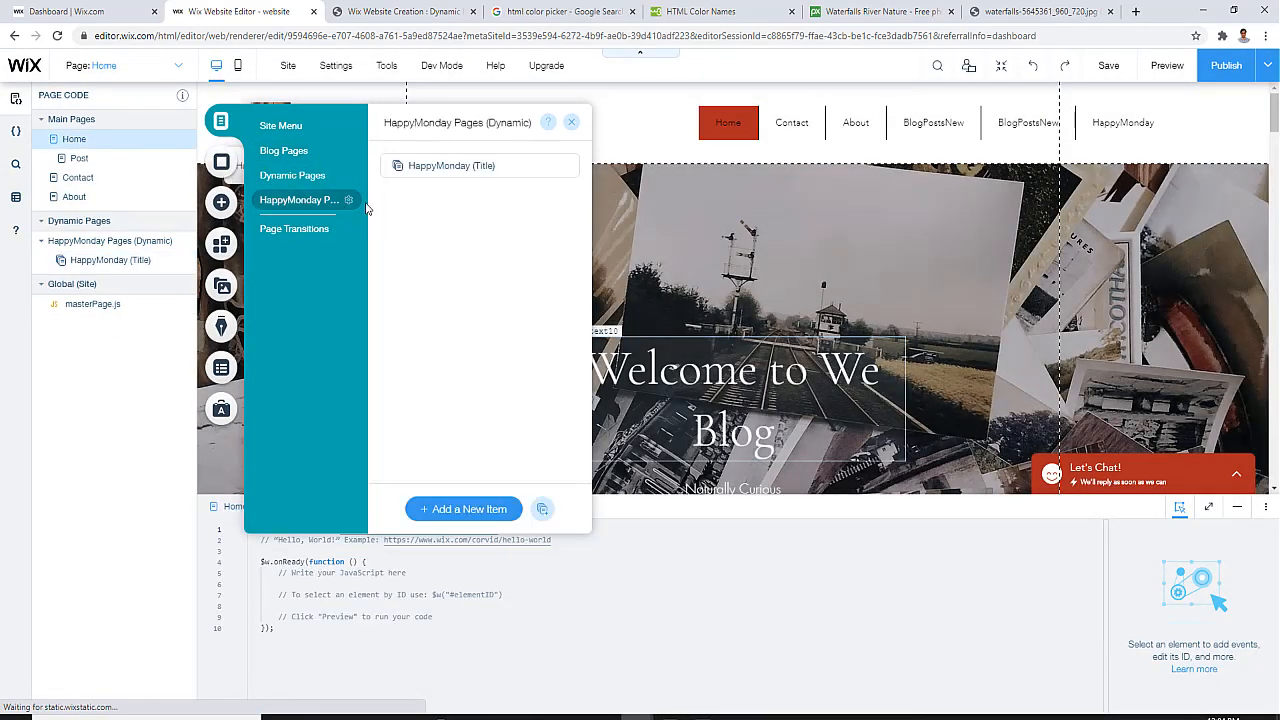
{"action": "left_click", "coordinate": [566, 168]}
{"action": "left_click", "coordinate": [614, 294]}
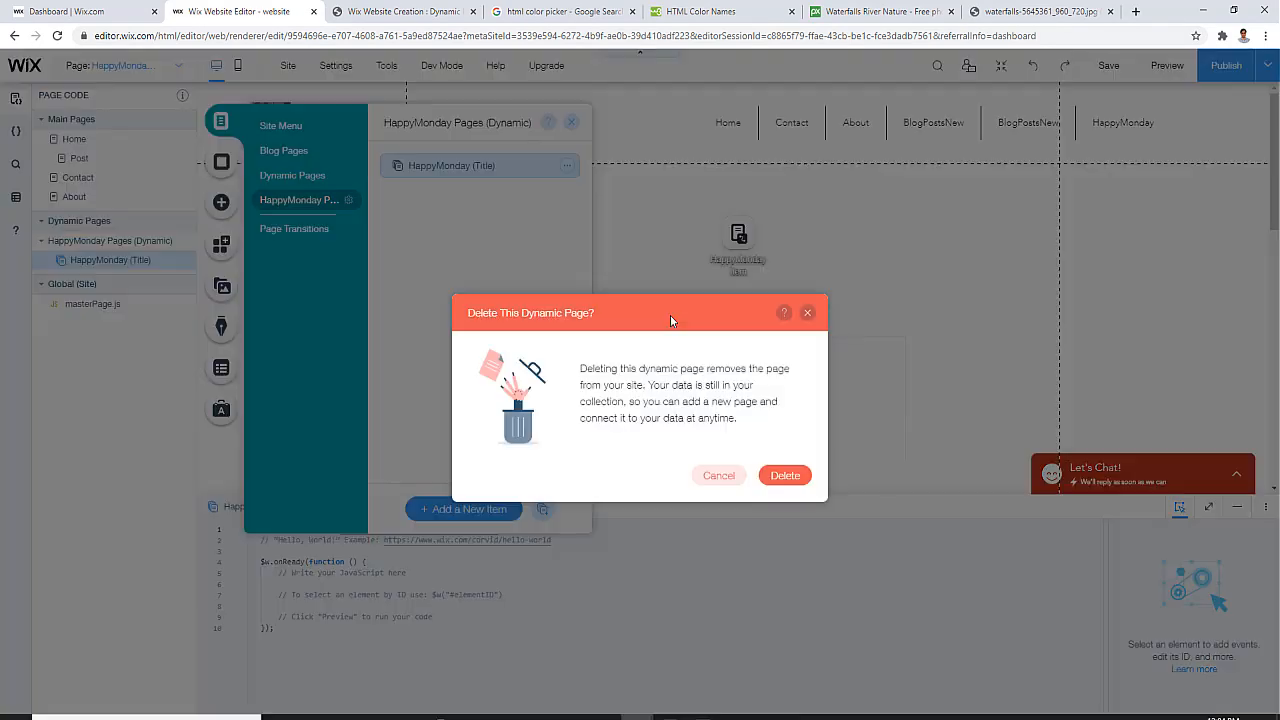
{"action": "left_click", "coordinate": [785, 476]}
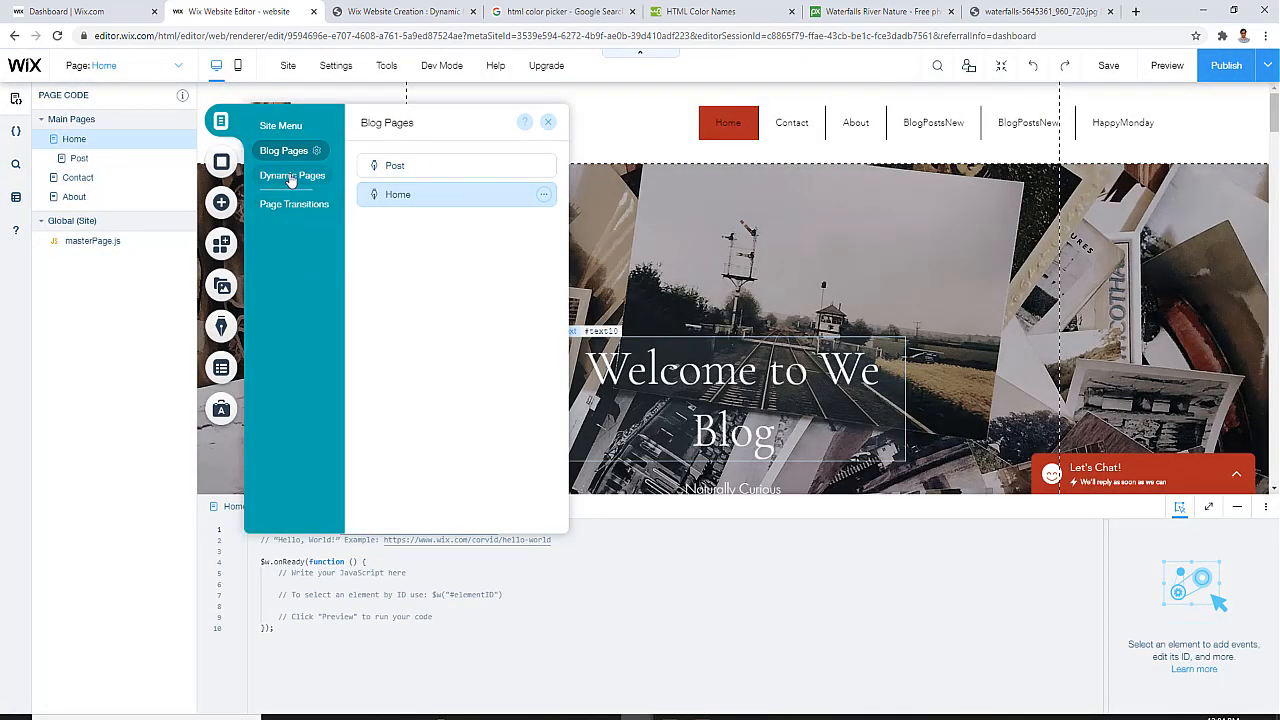
Add a fresh set of dynamic pages to the site based on the existing BlogPostsNew collection
{"action": "left_click", "coordinate": [289, 177]}
{"action": "left_click", "coordinate": [456, 388]}
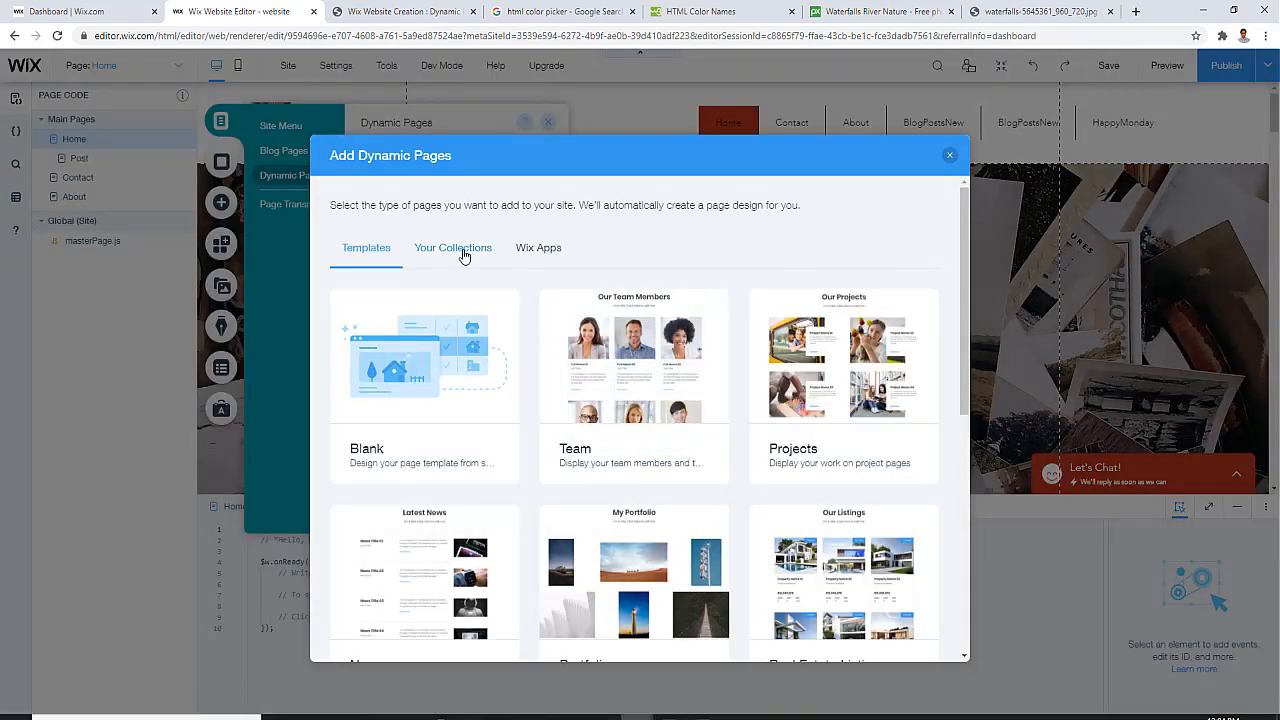
{"action": "left_click", "coordinate": [463, 251]}
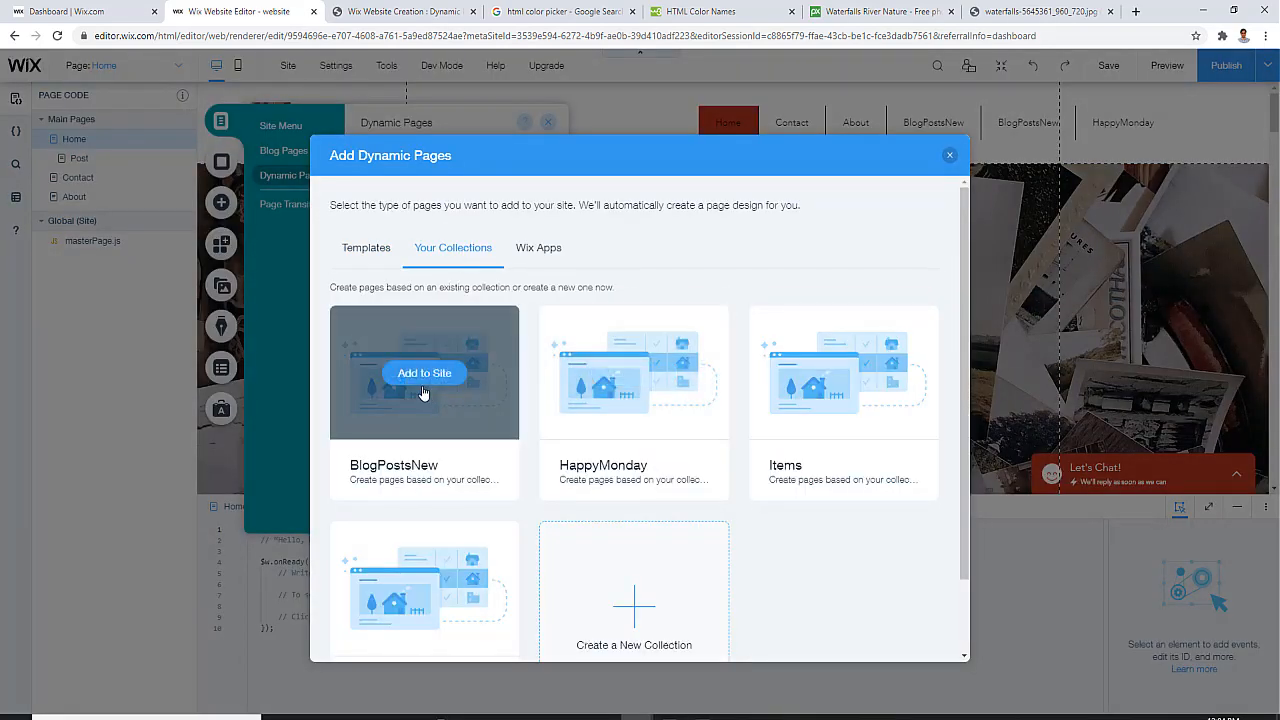
{"action": "left_click", "coordinate": [423, 384]}
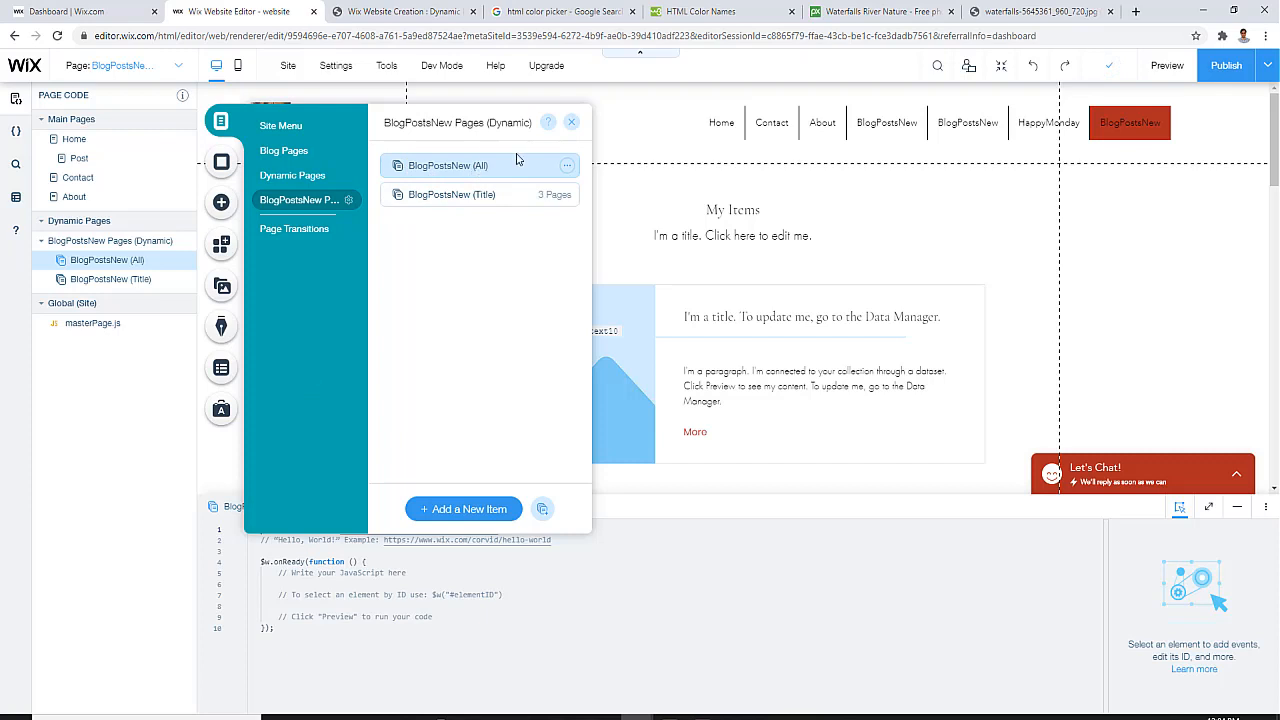
{"action": "left_click", "coordinate": [573, 126]}
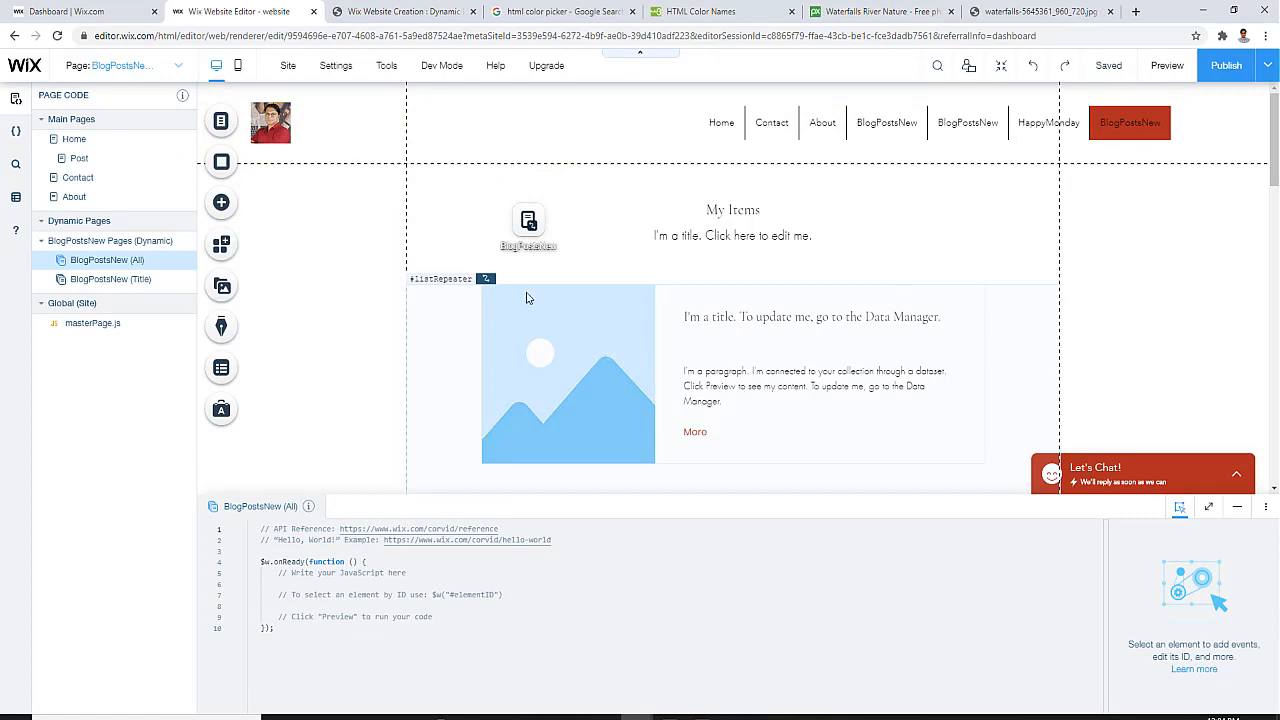
Delete Items 2 through 6 from the list repeater on the BlogPostsNew (All) page, leaving only Item 1
{"action": "left_click", "coordinate": [604, 336]}
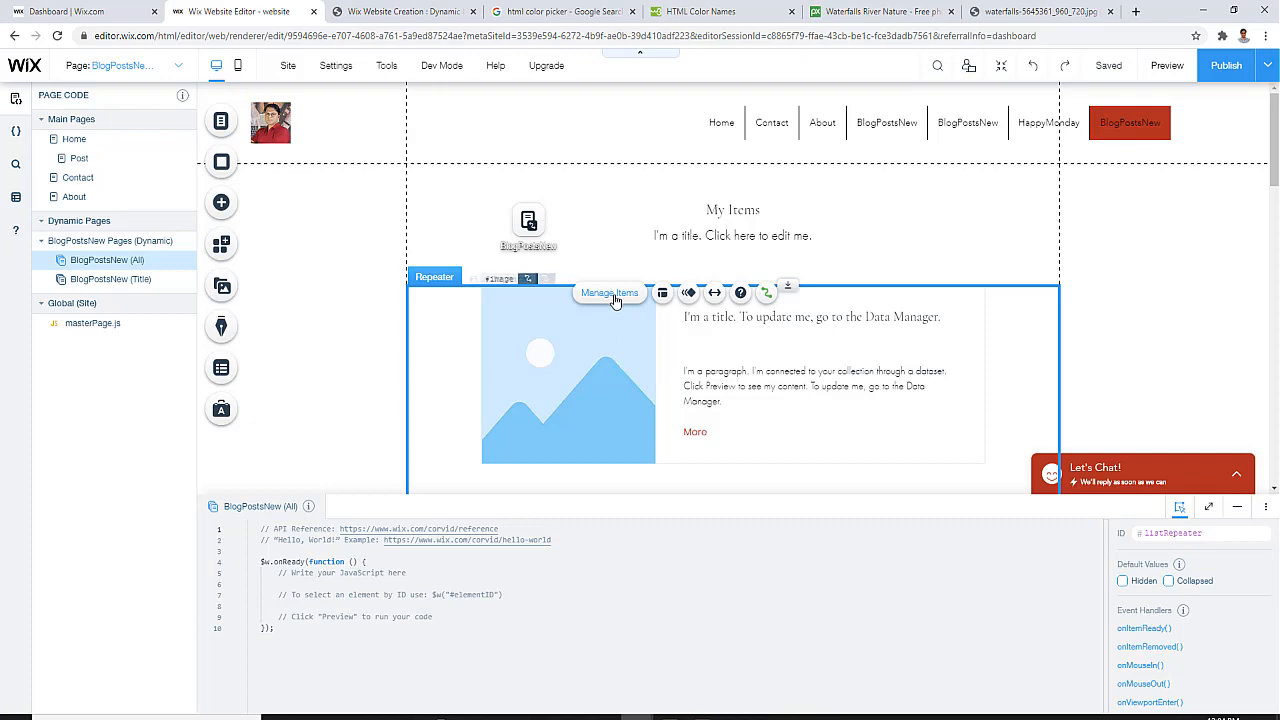
{"action": "left_click", "coordinate": [612, 294]}
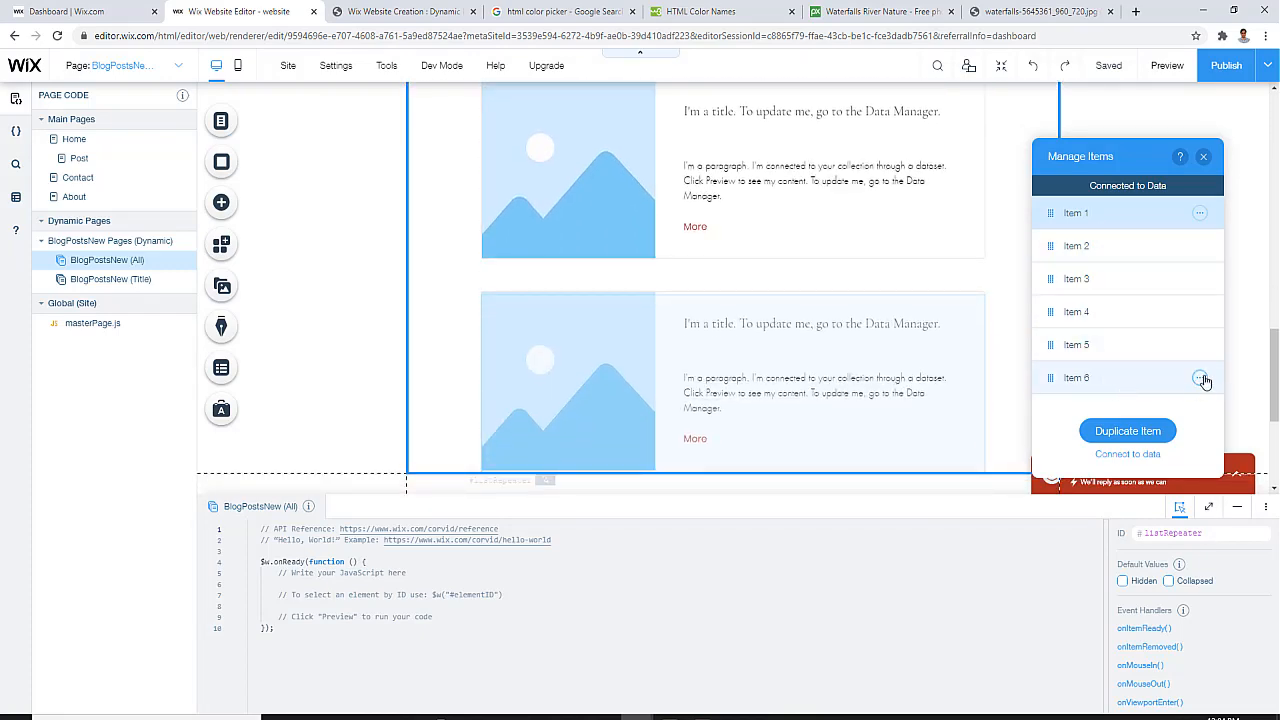
{"action": "left_click", "coordinate": [1200, 379]}
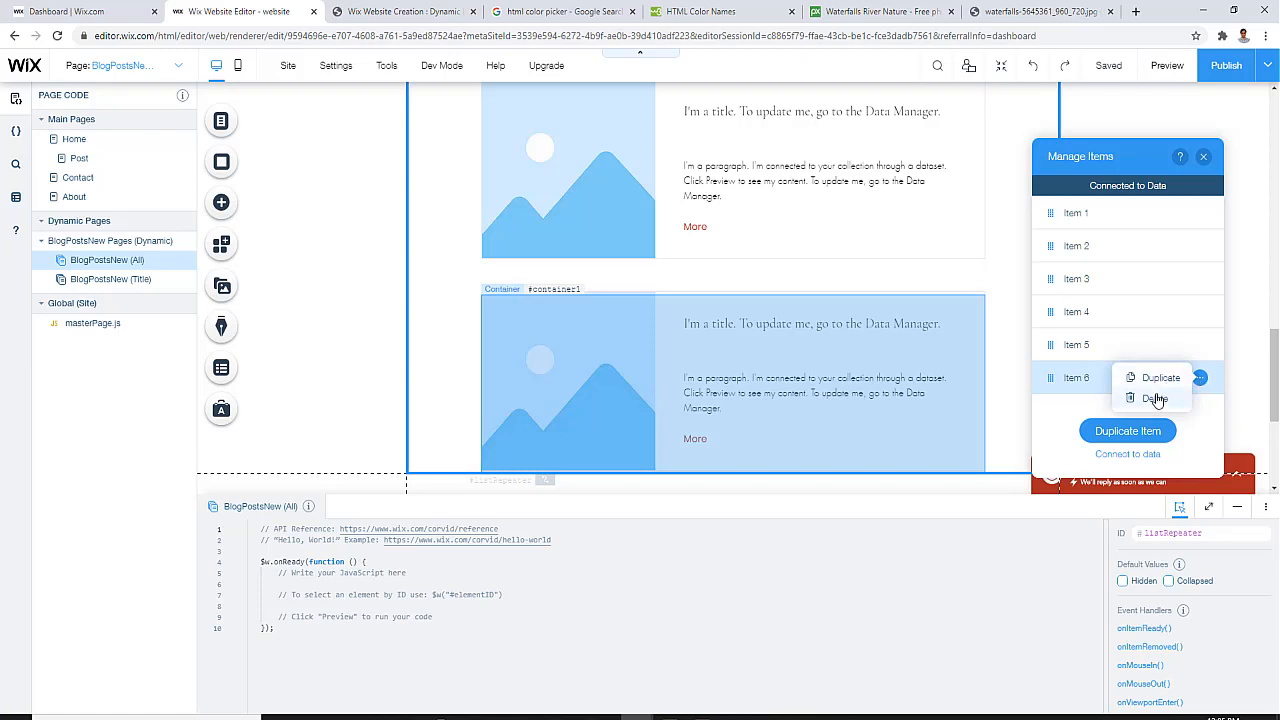
{"action": "left_click", "coordinate": [1155, 399]}
{"action": "left_click", "coordinate": [1200, 346]}
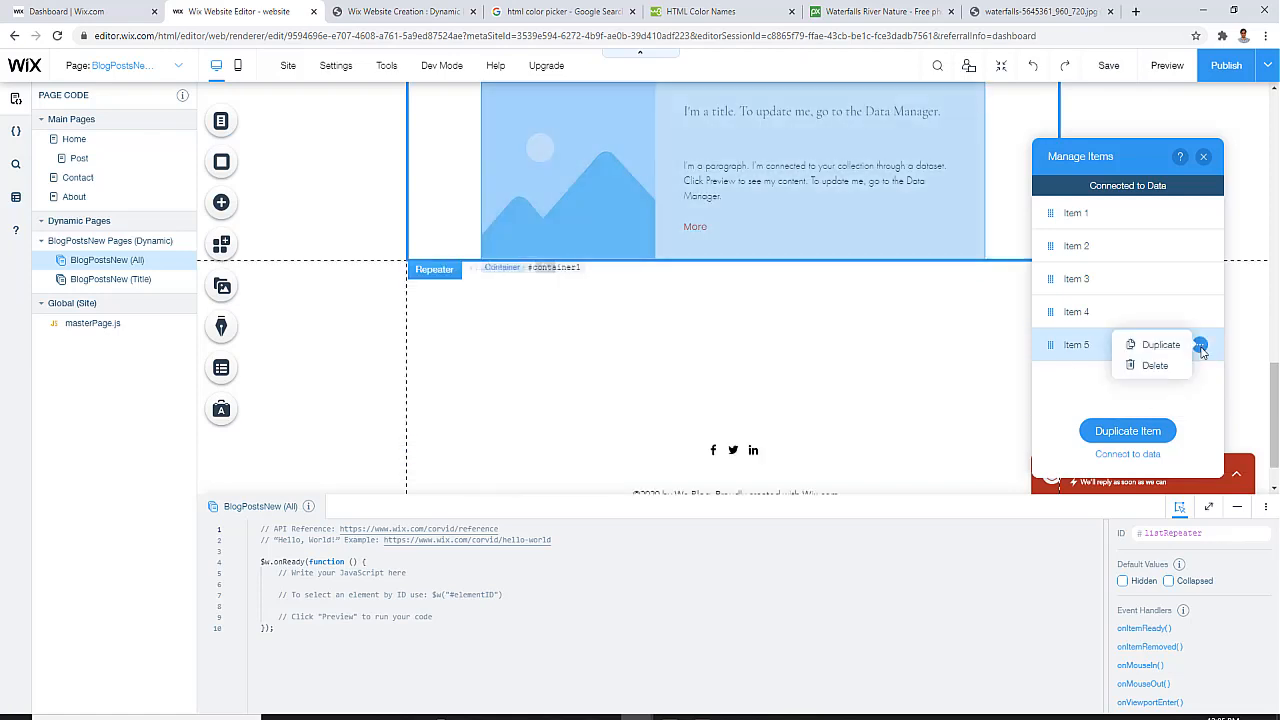
{"action": "left_click", "coordinate": [1155, 366]}
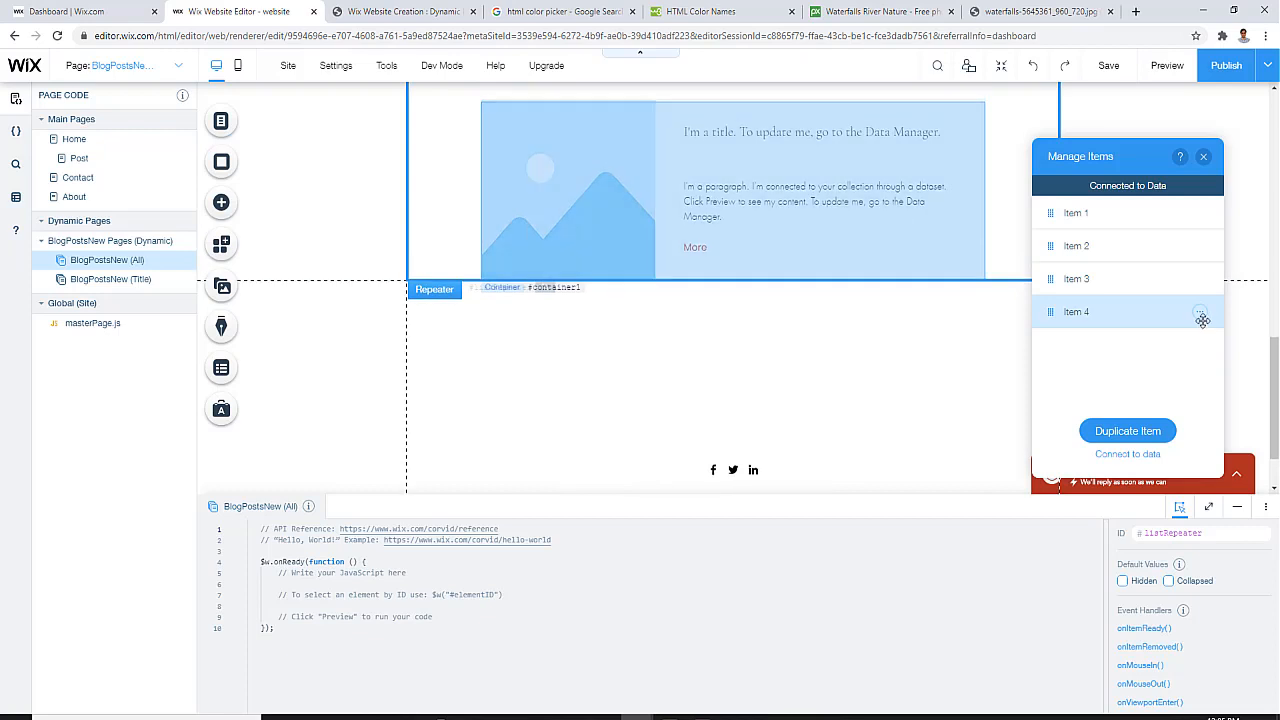
{"action": "left_click", "coordinate": [1200, 313]}
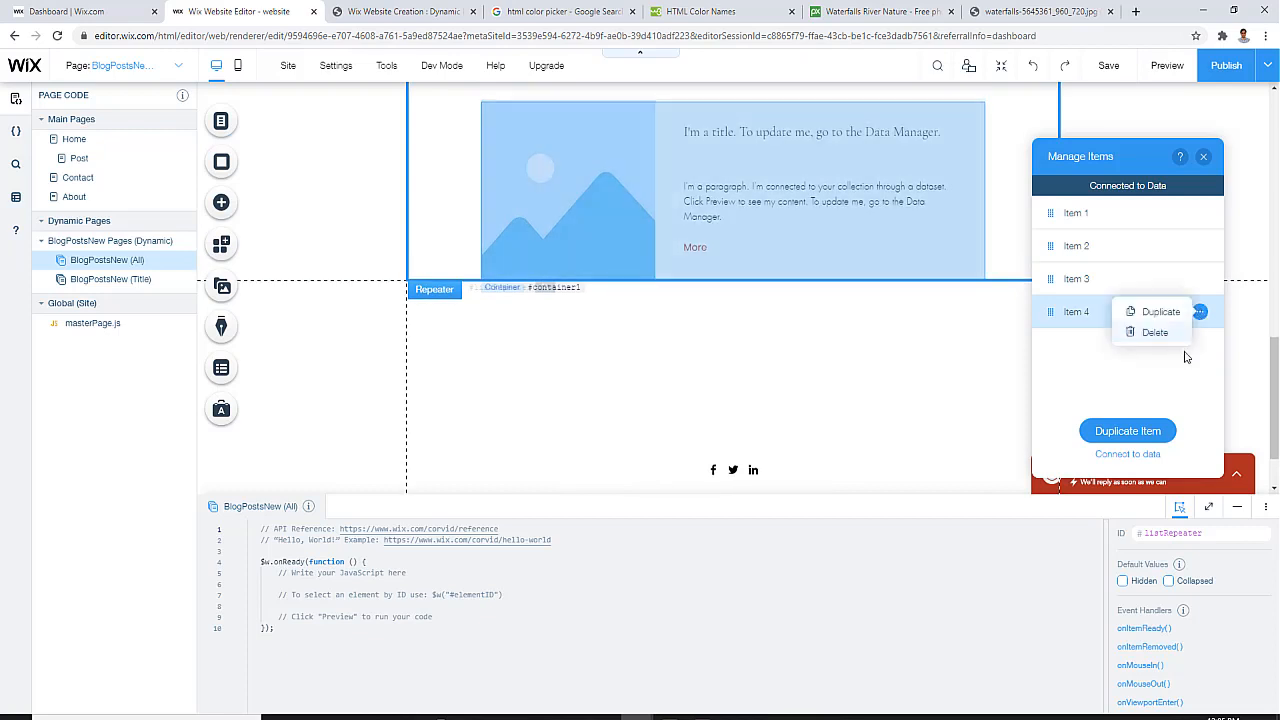
{"action": "left_click", "coordinate": [1155, 333]}
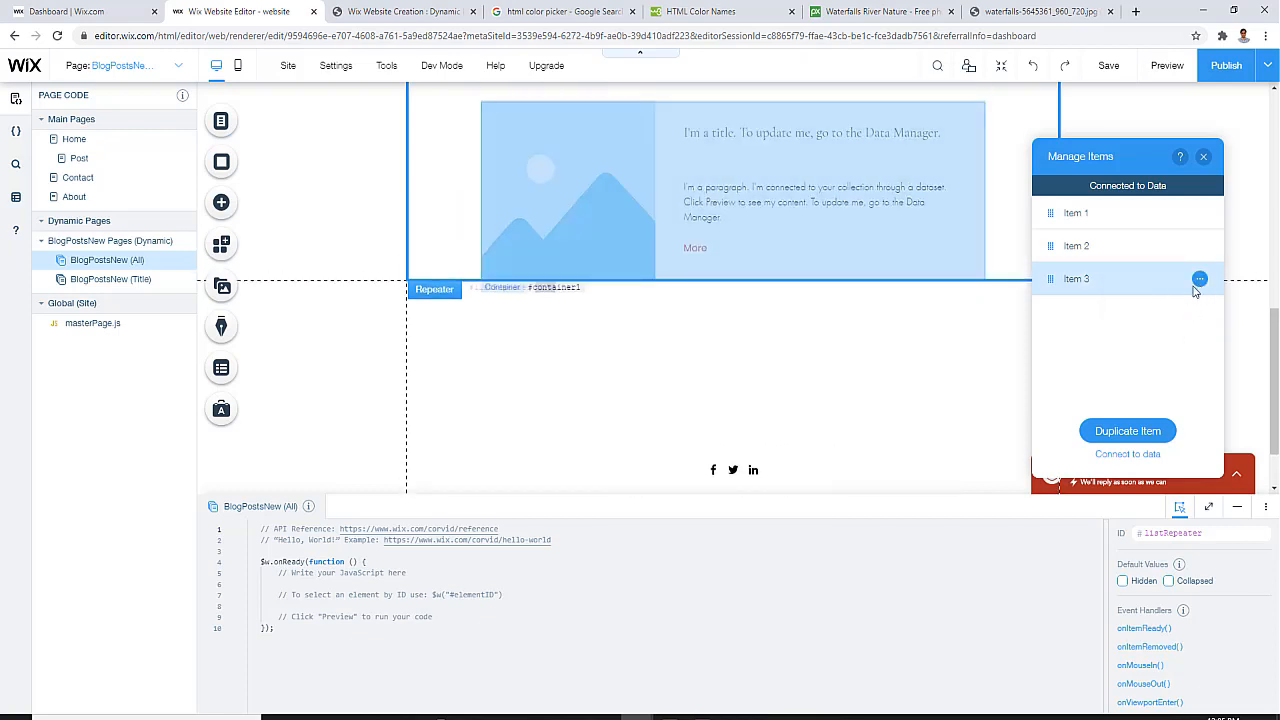
{"action": "left_click", "coordinate": [1200, 280]}
{"action": "left_click", "coordinate": [1165, 300]}
{"action": "left_click", "coordinate": [1201, 248]}
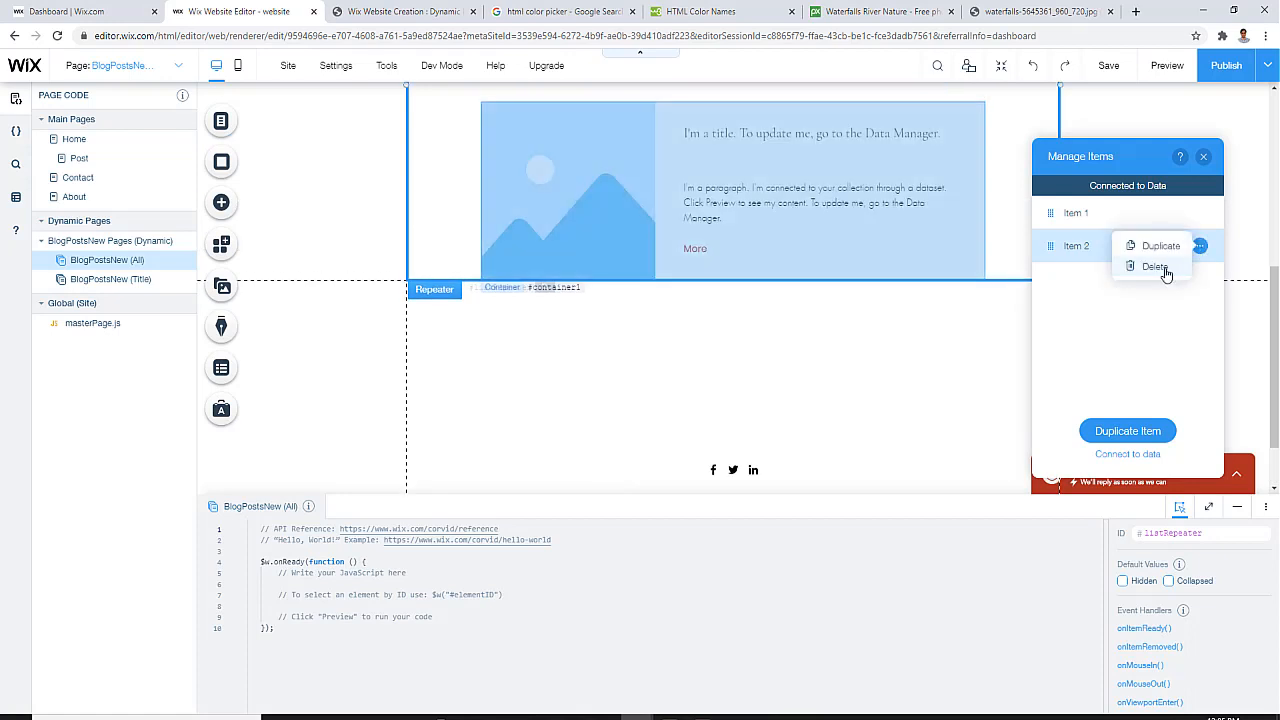
{"action": "left_click", "coordinate": [1155, 267]}
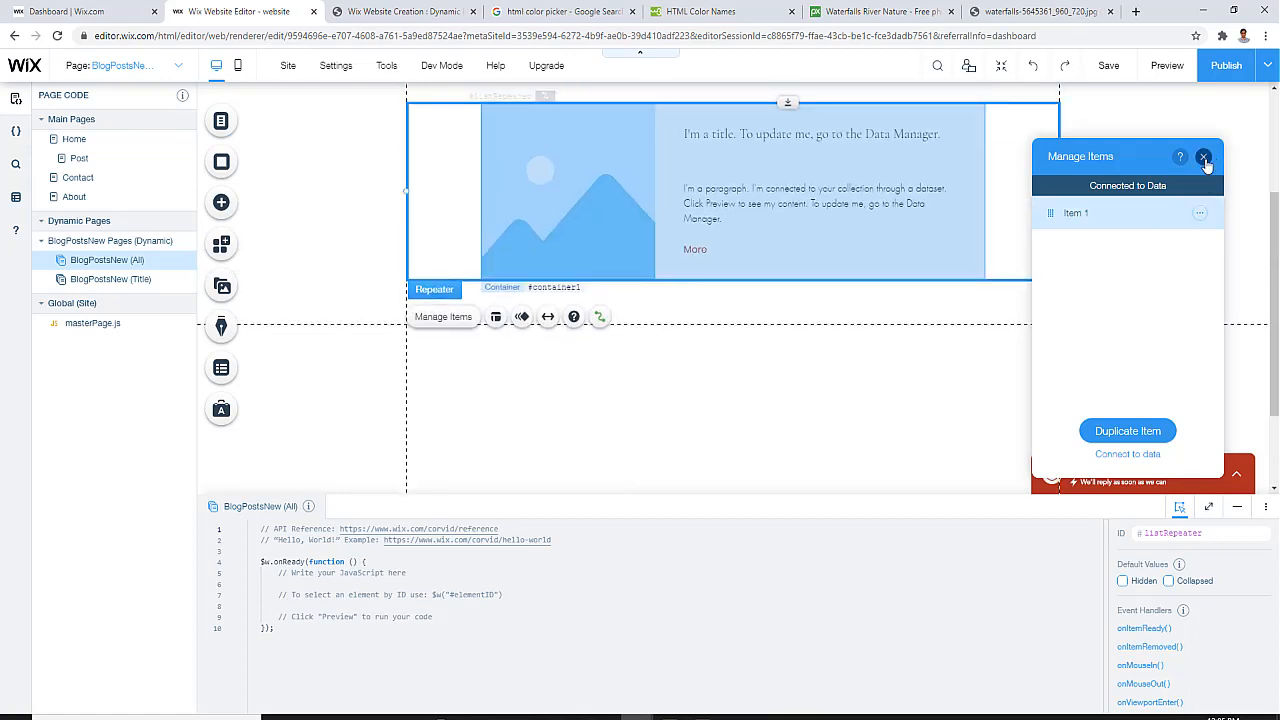
{"action": "left_click", "coordinate": [1204, 159]}
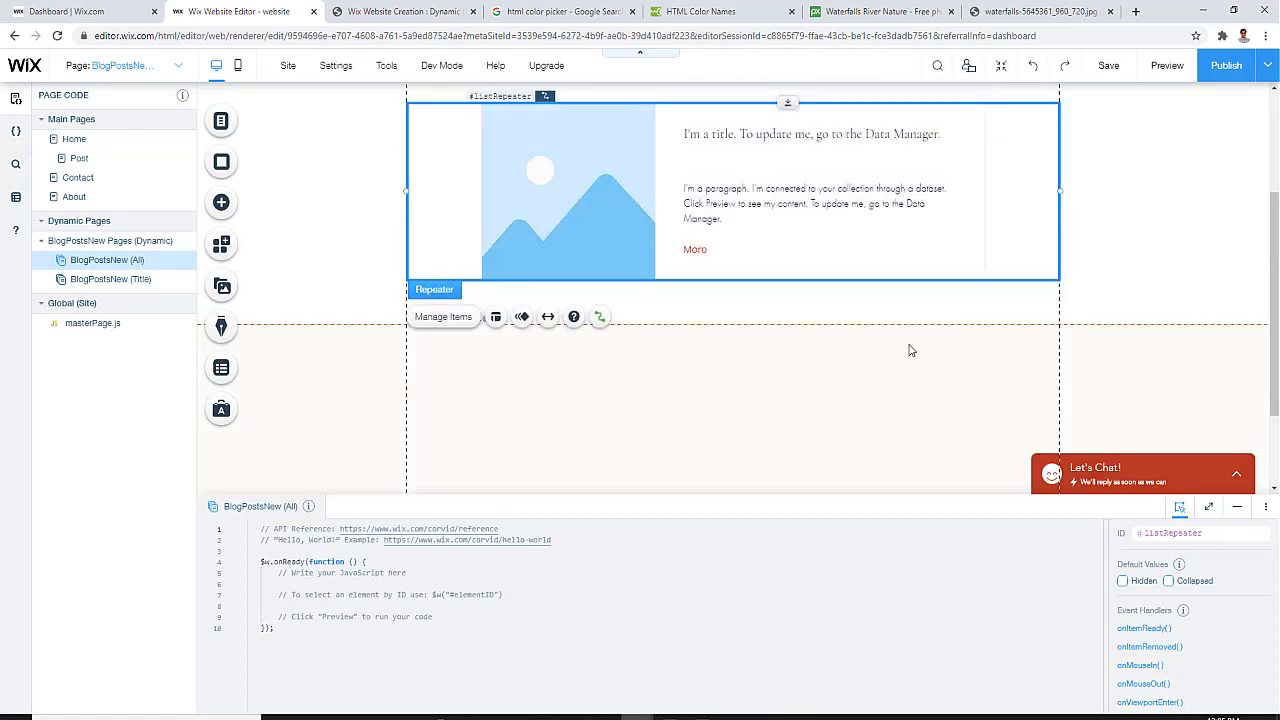
Delete the More button and the paragraph text from the remaining repeater item
{"action": "scroll", "coordinate": [909, 350], "scroll_direction": "up", "scroll_amount": 1}
{"action": "left_click", "coordinate": [718, 325]}
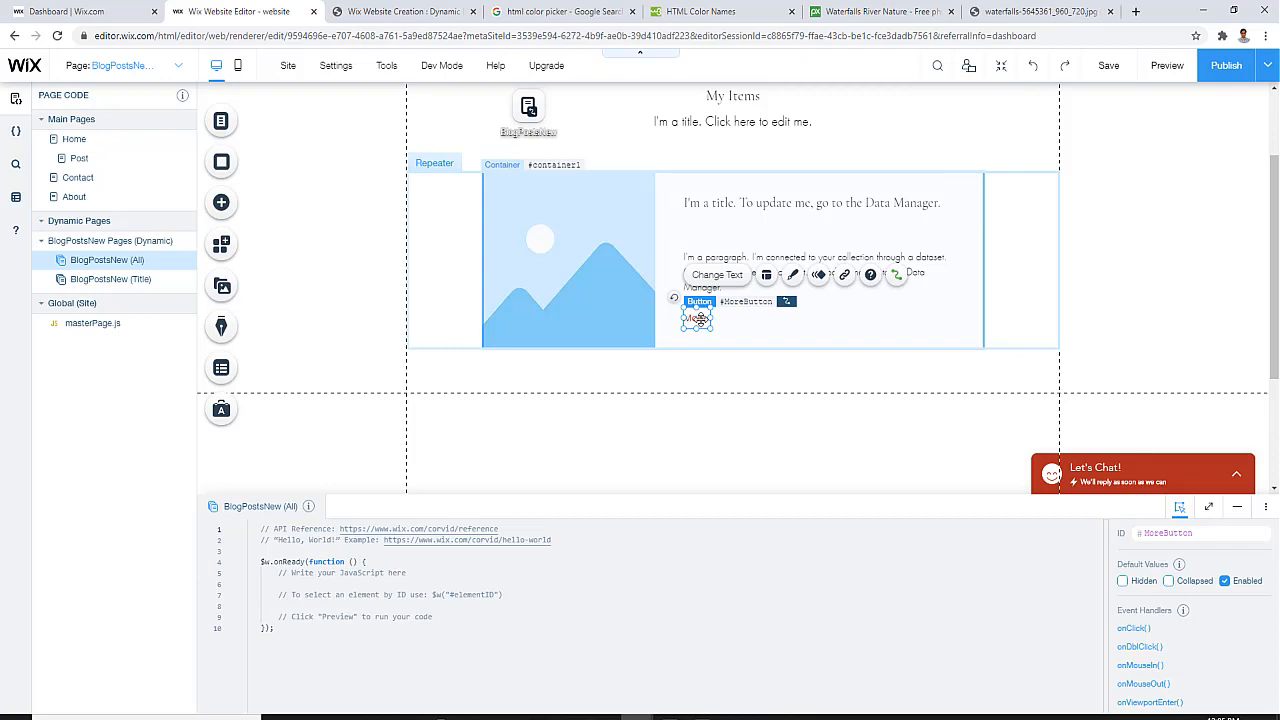
{"action": "right_click", "coordinate": [697, 318]}
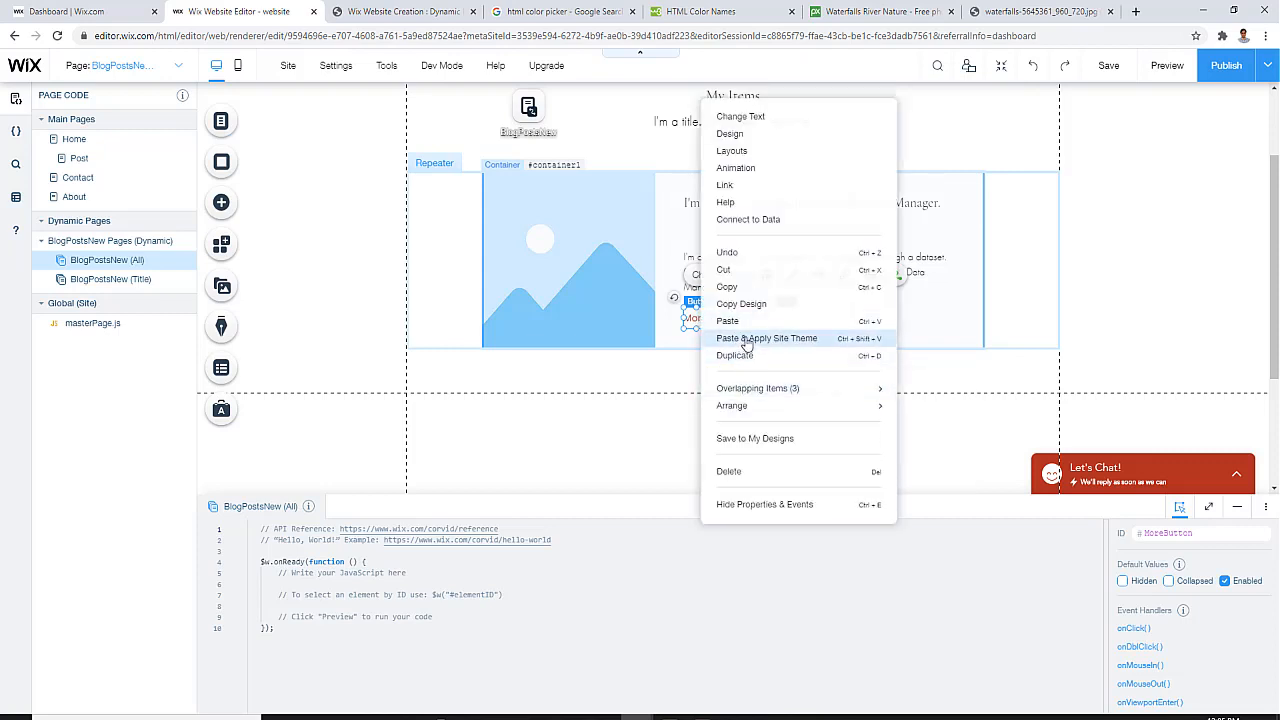
{"action": "left_click", "coordinate": [784, 479]}
{"action": "left_click", "coordinate": [715, 273]}
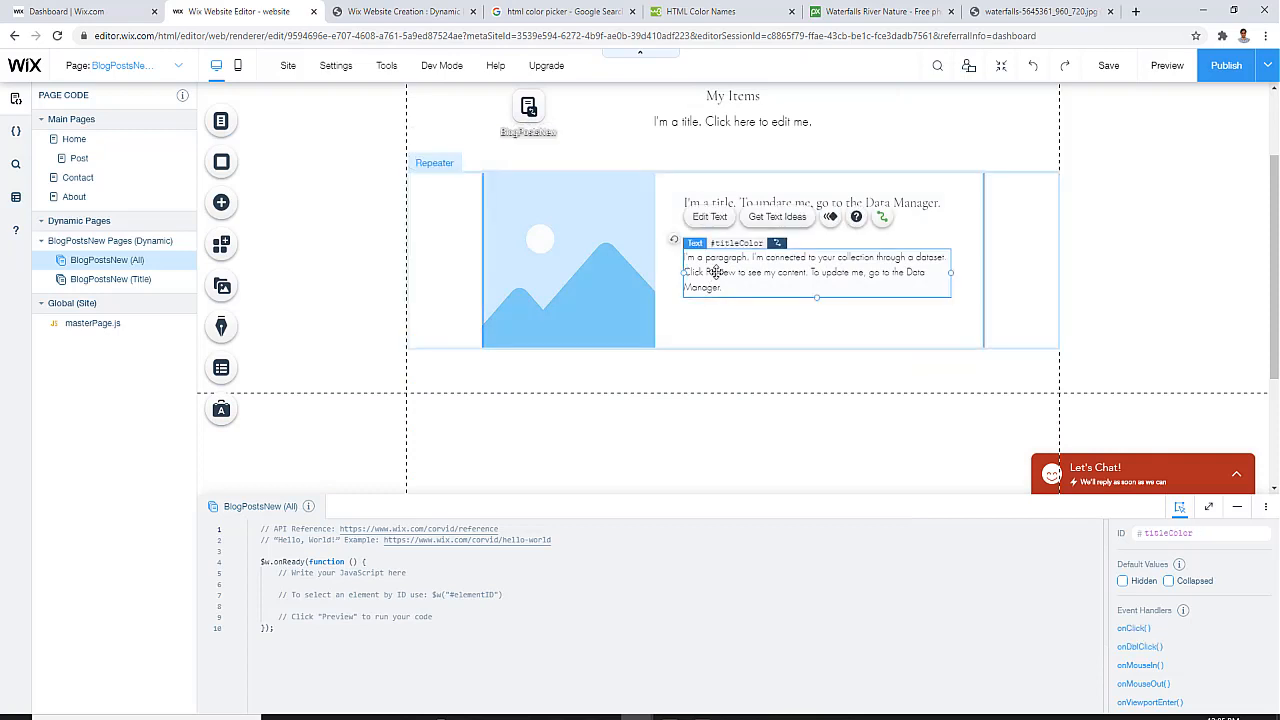
{"action": "right_click", "coordinate": [715, 273]}
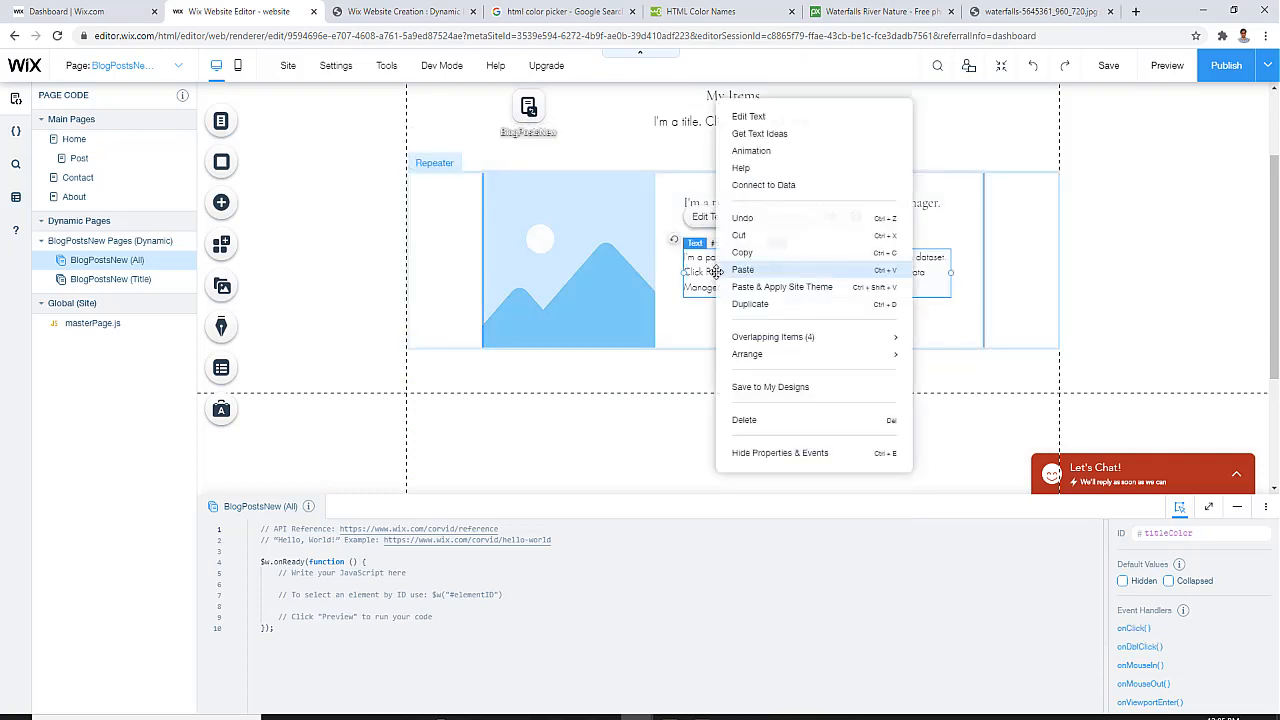
{"action": "left_click", "coordinate": [754, 422]}
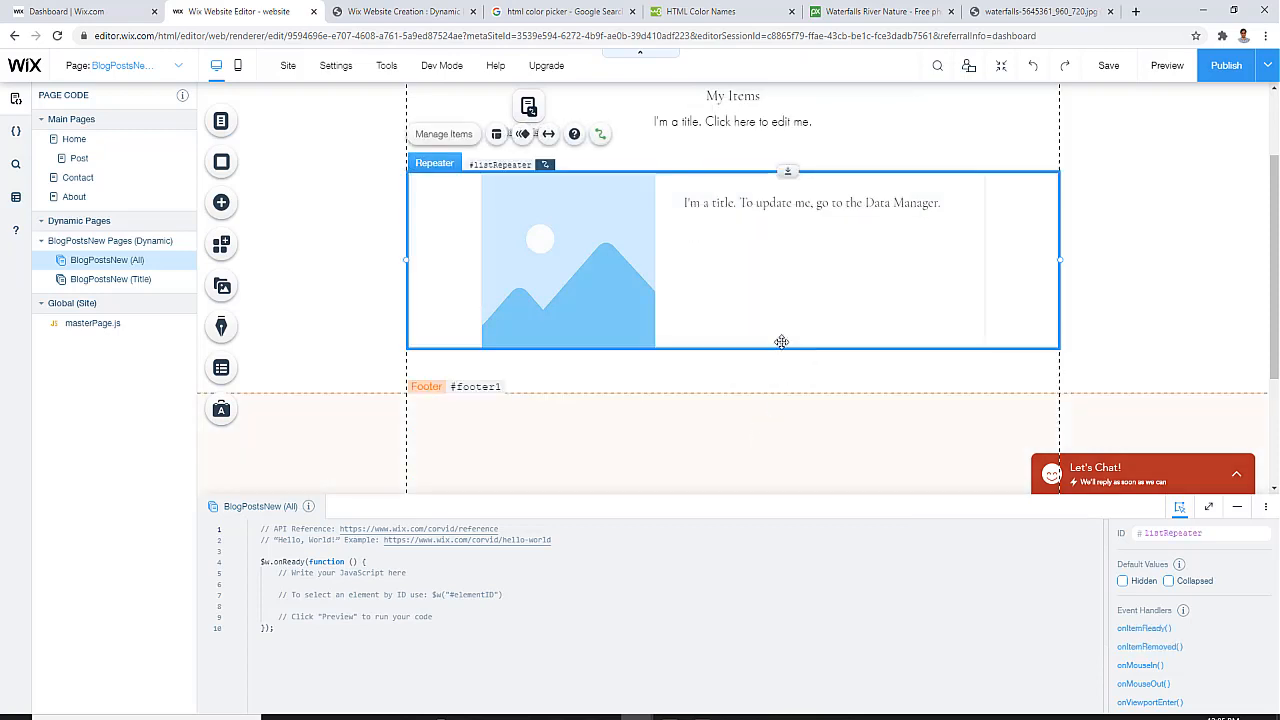
Delete the title text and the placeholder image so the repeater item is empty
{"action": "left_click", "coordinate": [760, 204]}
{"action": "right_click", "coordinate": [760, 204]}
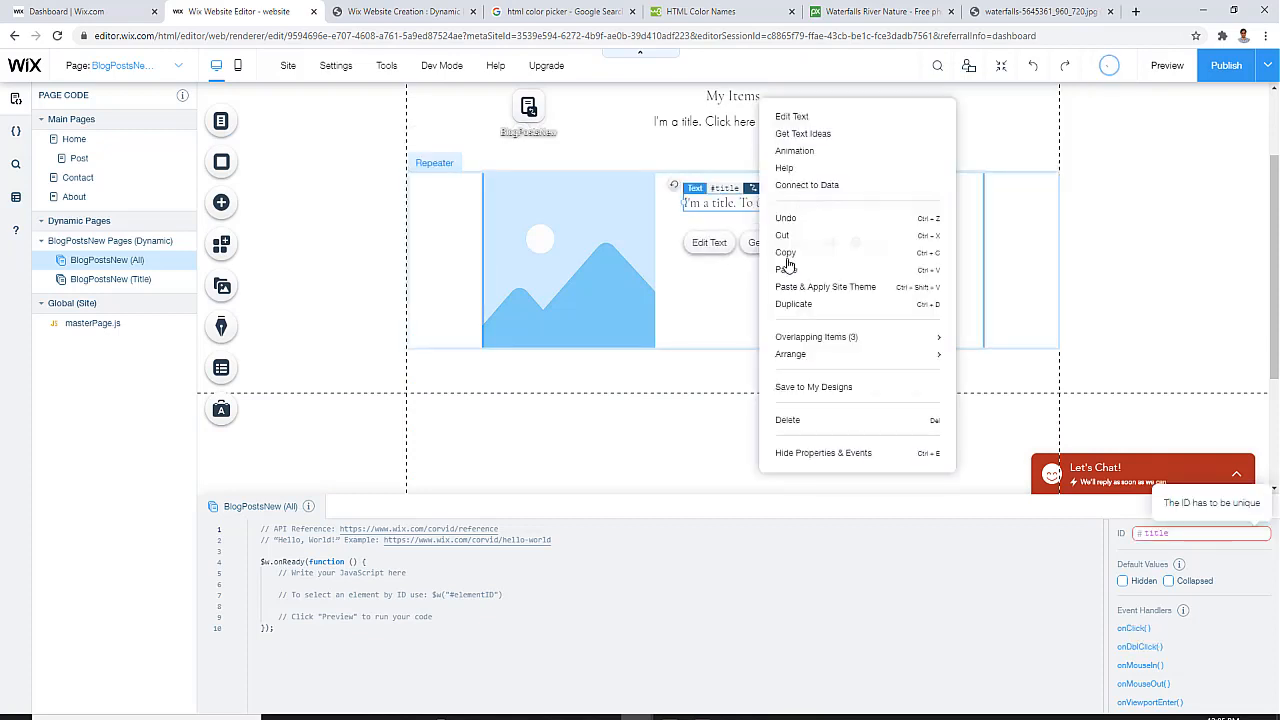
{"action": "left_click", "coordinate": [808, 420]}
{"action": "left_click", "coordinate": [620, 263]}
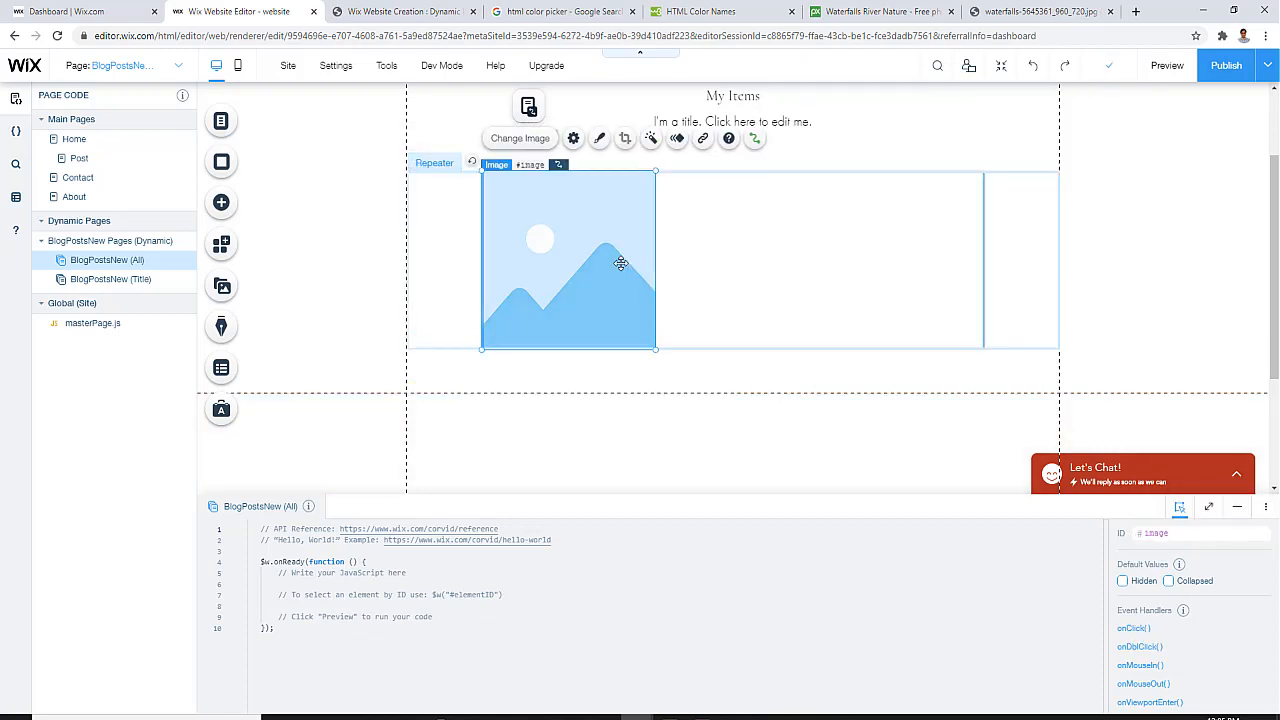
{"action": "right_click", "coordinate": [620, 263]}
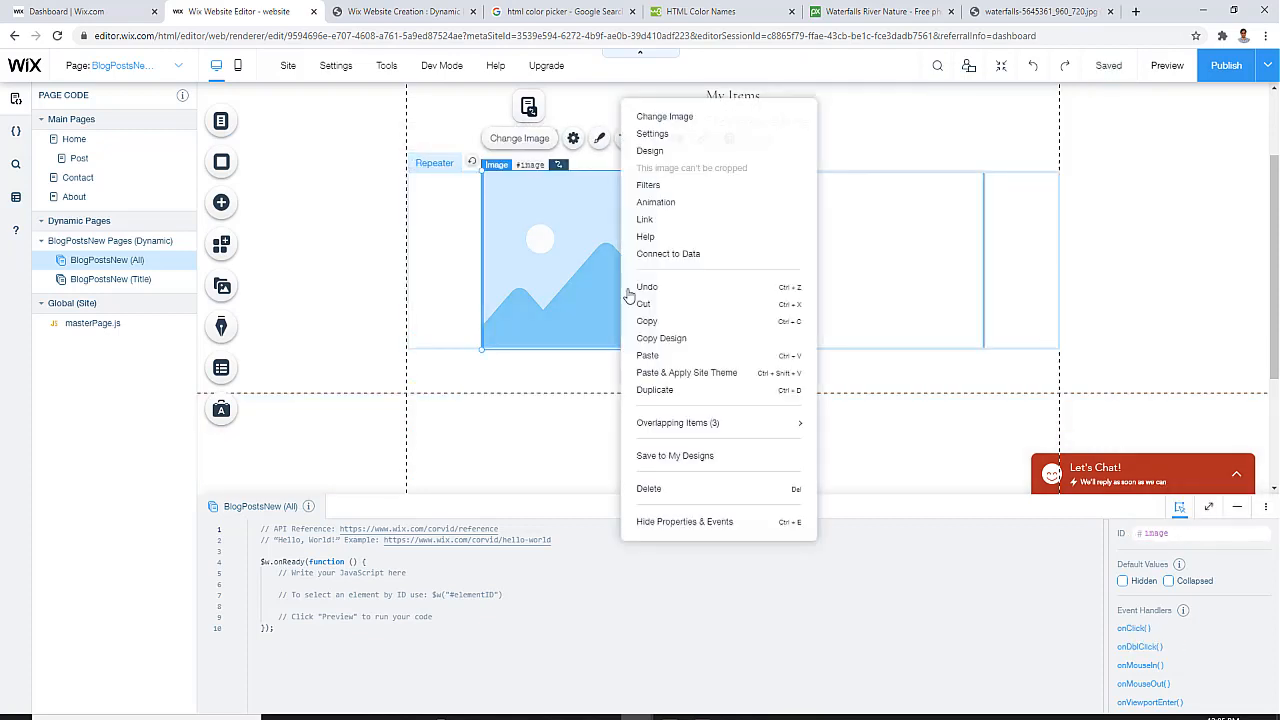
{"action": "left_click", "coordinate": [658, 490]}
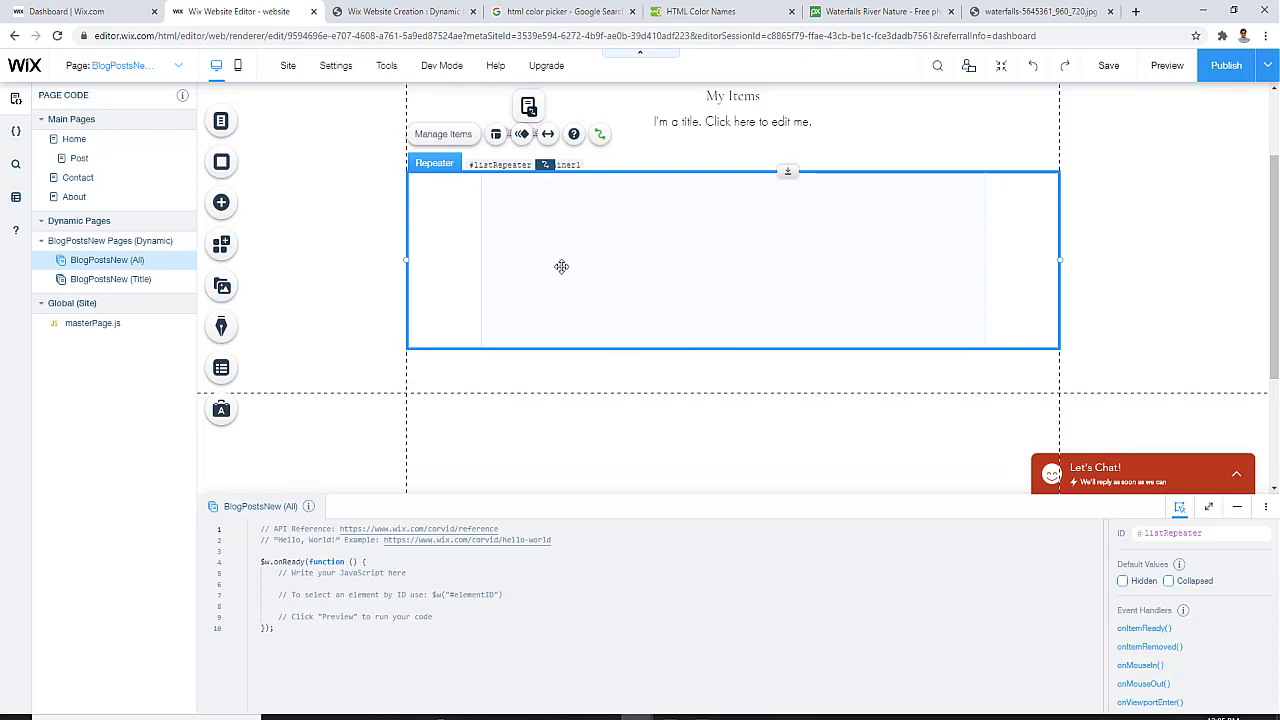
Add a paragraph text element in the italic Bree style to the page
{"action": "left_click", "coordinate": [222, 204]}
{"action": "left_click", "coordinate": [268, 171]}
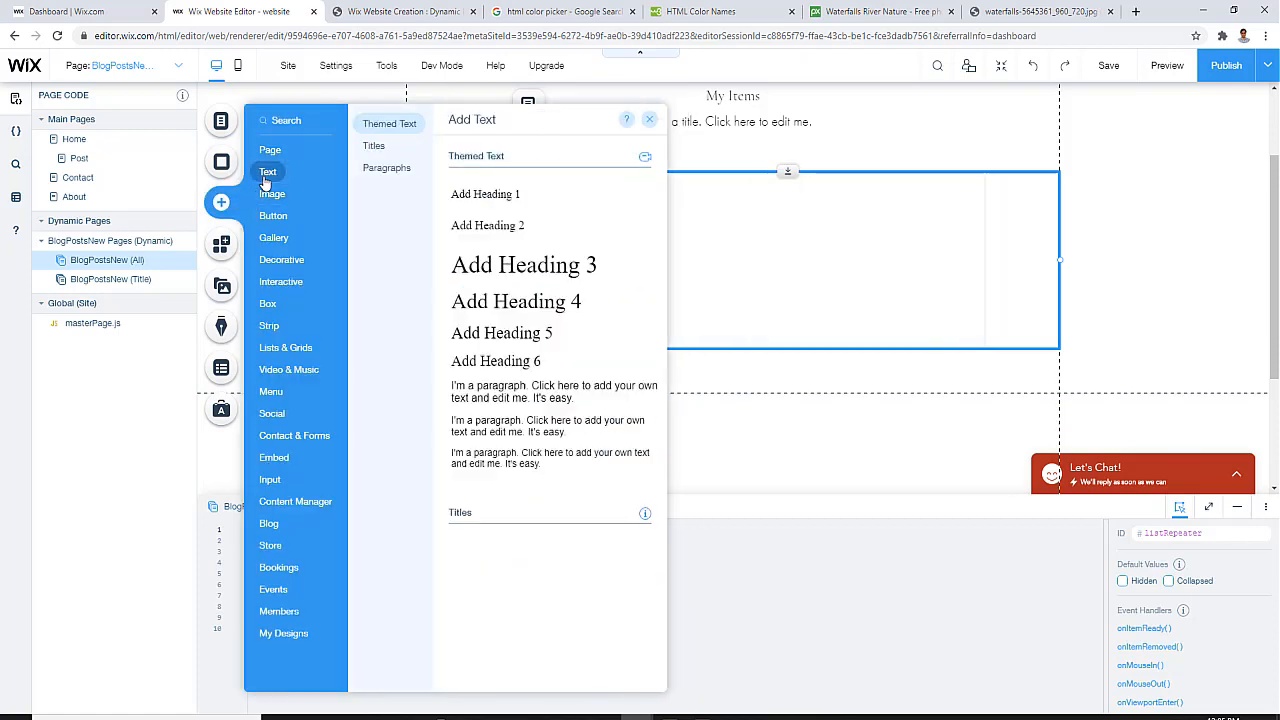
{"action": "left_click", "coordinate": [375, 149]}
{"action": "left_click", "coordinate": [382, 168]}
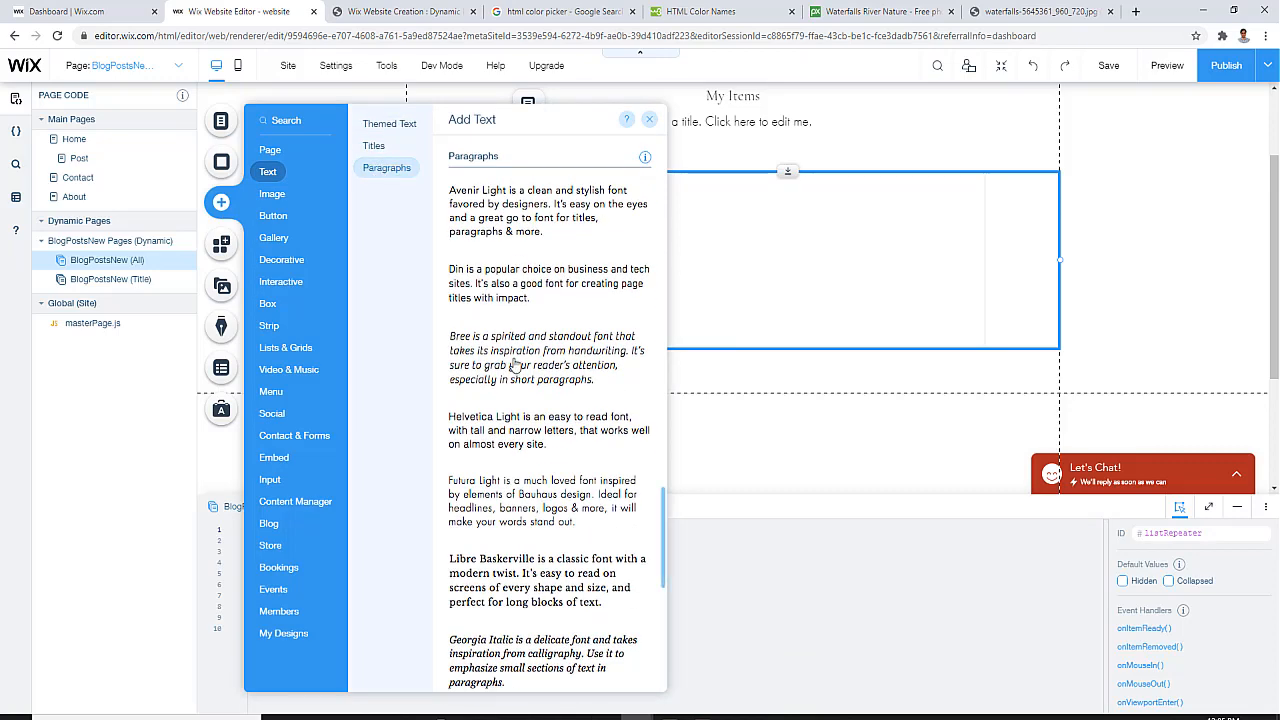
{"action": "left_click", "coordinate": [513, 366]}
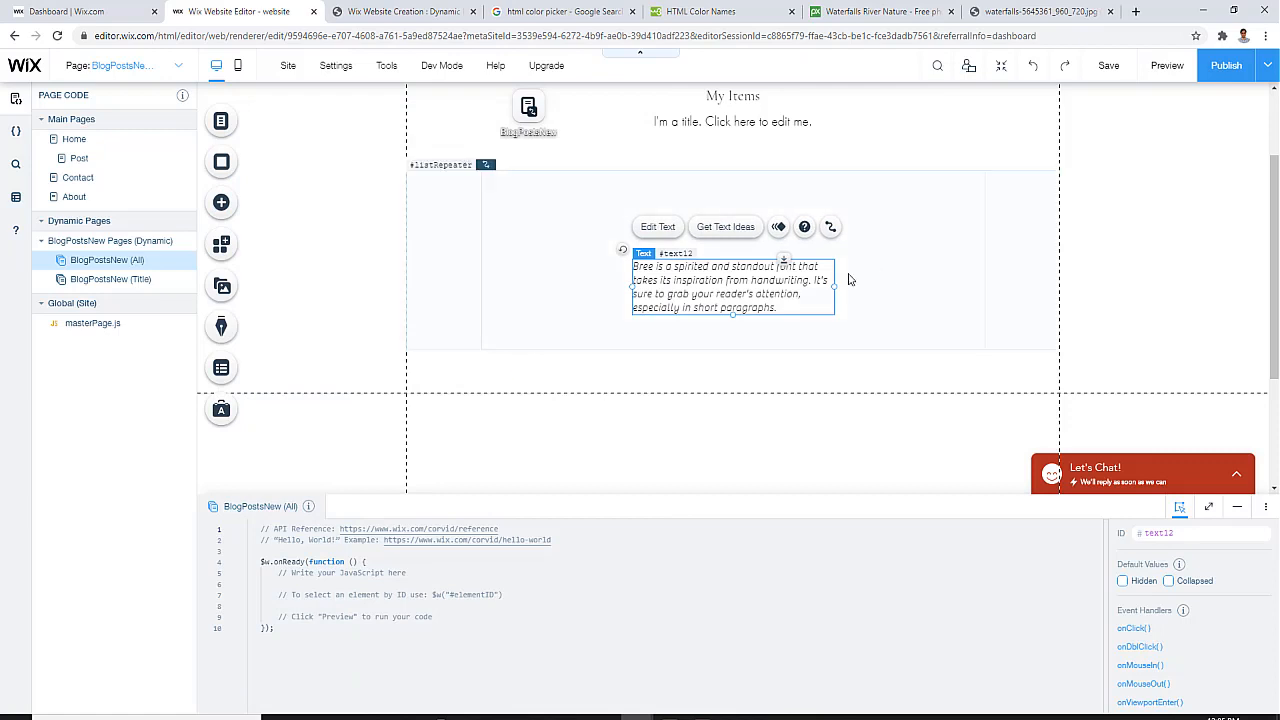
Move the Bree paragraph to the top-left corner of the repeater item and stretch it to the container's full width, about 754 px
{"action": "left_click_drag", "start_coordinate": [711, 280], "coordinate": [580, 205]}
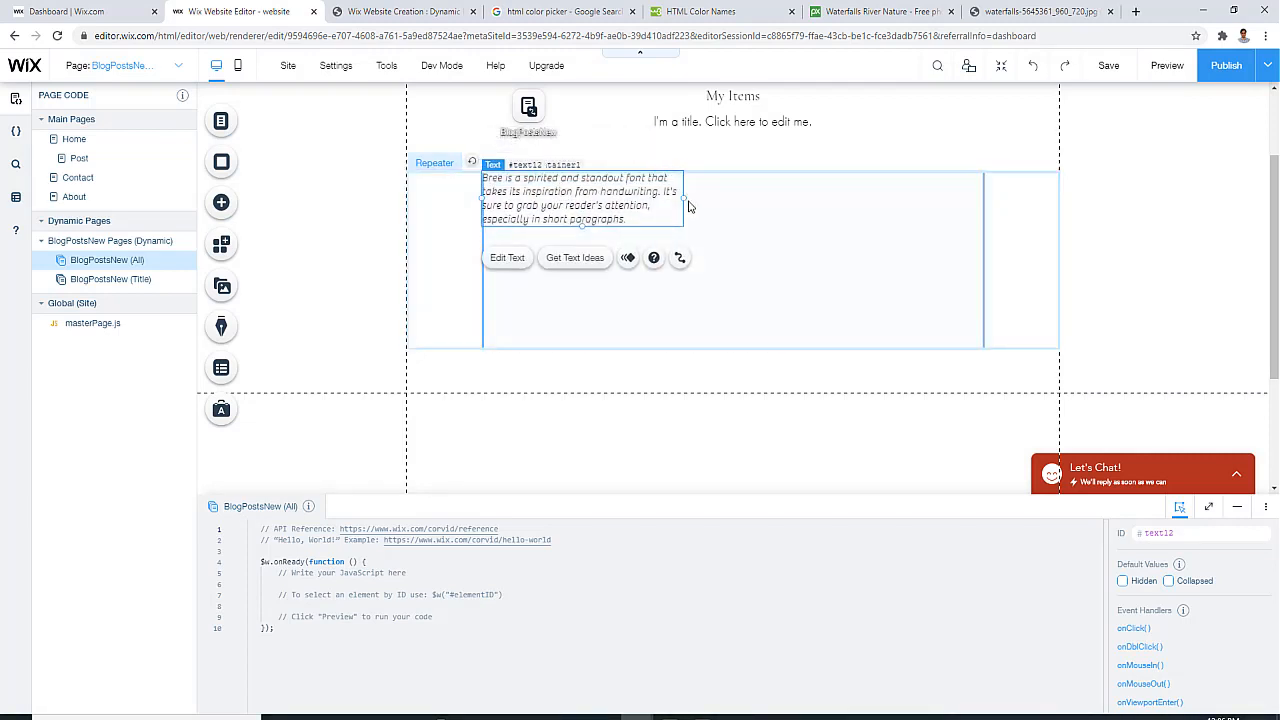
{"action": "left_click_drag", "start_coordinate": [684, 197], "coordinate": [984, 192]}
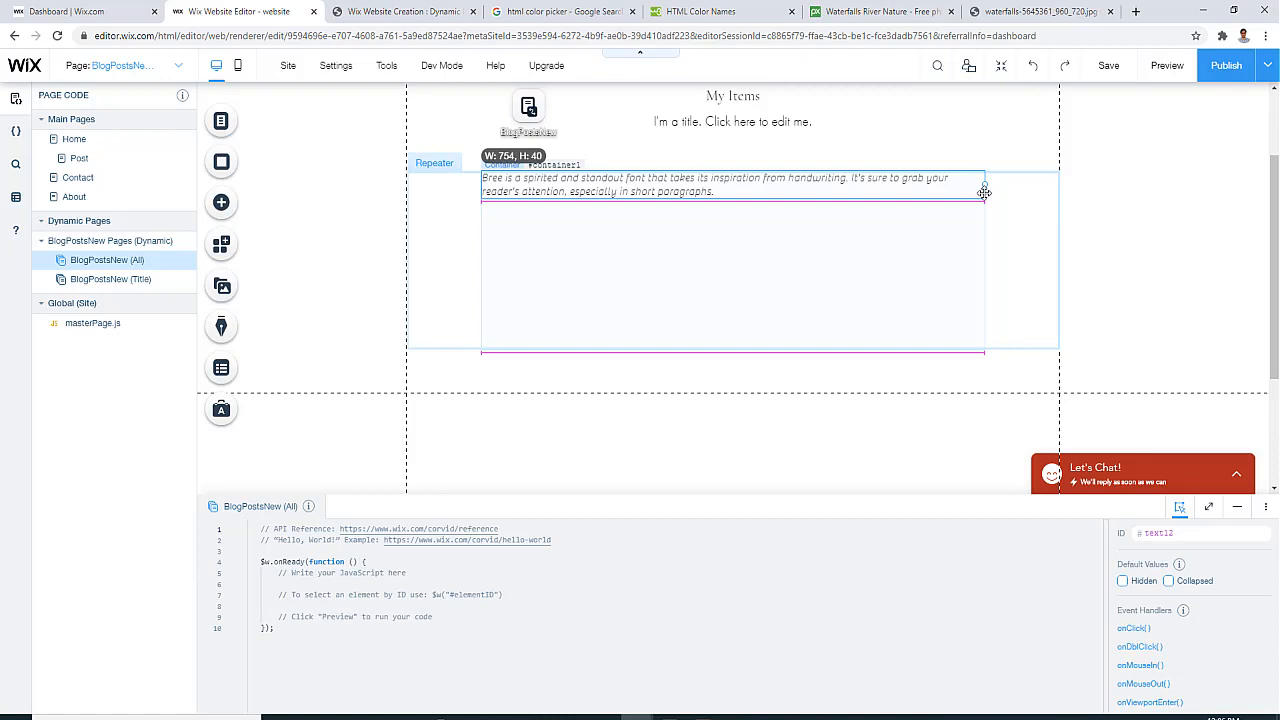
{"action": "left_click_drag", "start_coordinate": [984, 190], "coordinate": [985, 192]}
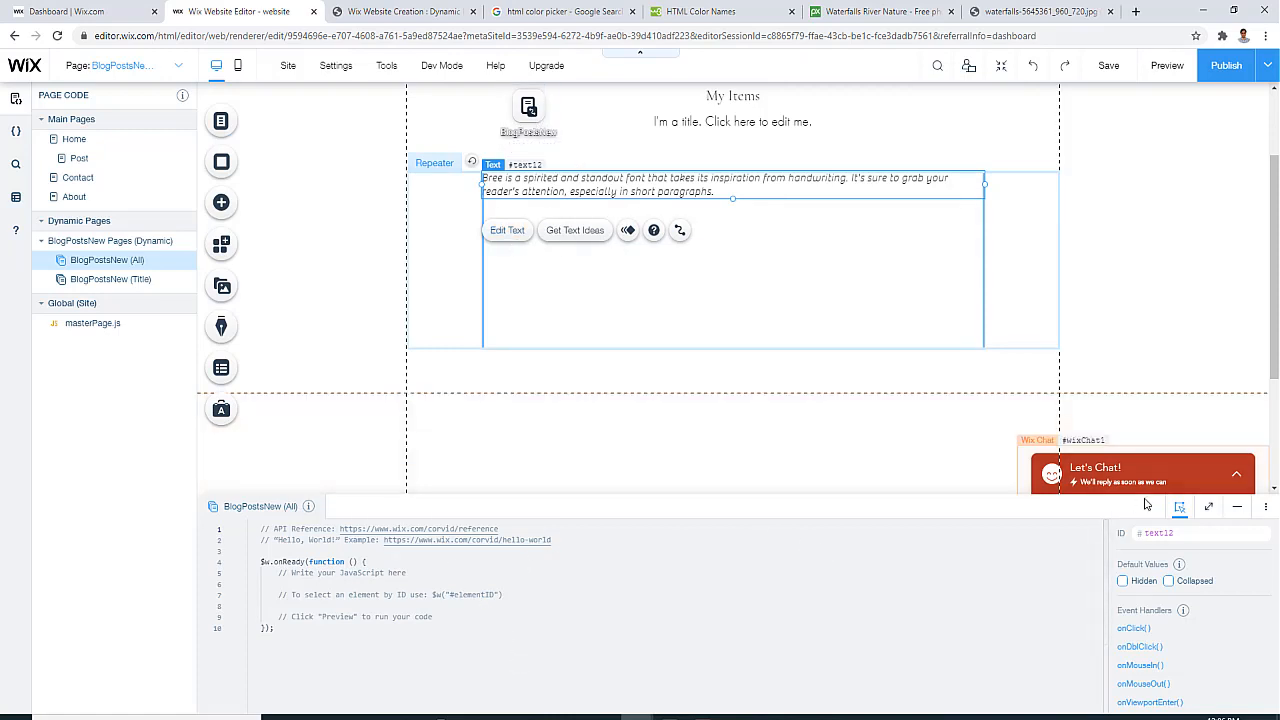
Collapse the code editor, save the site changes and dismiss the publish offer
{"action": "left_click", "coordinate": [1237, 506]}
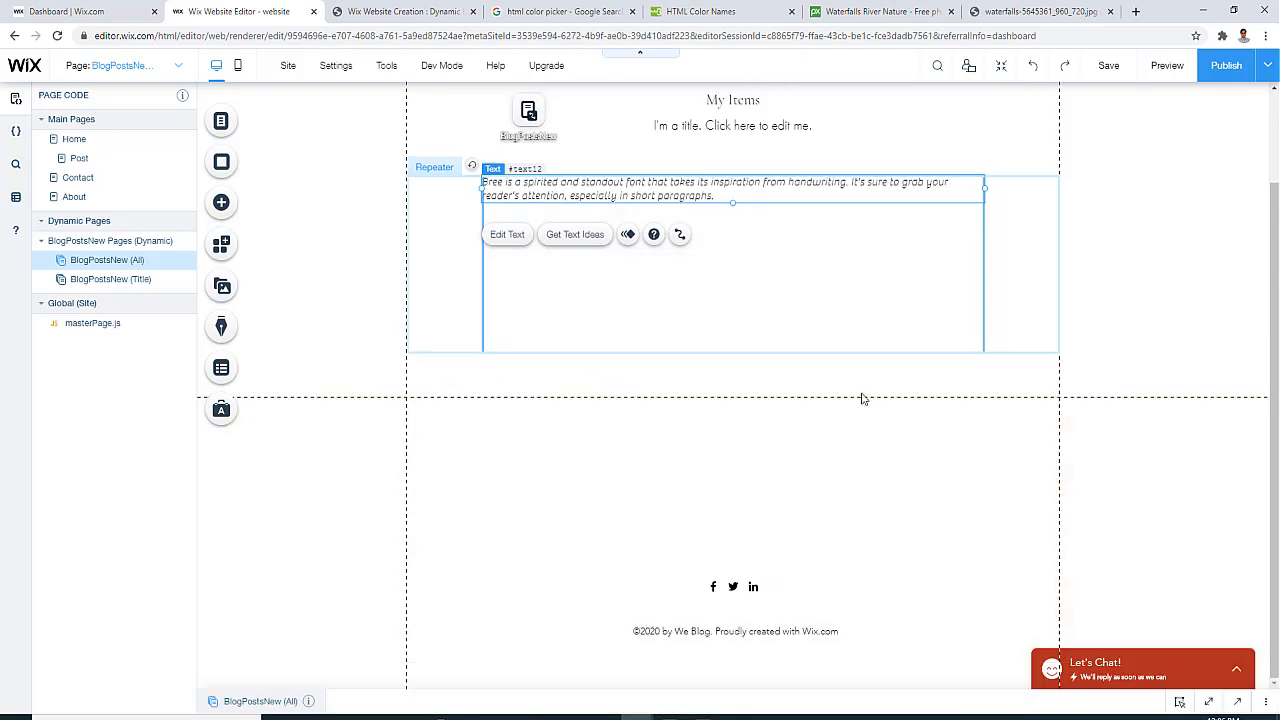
{"action": "left_click", "coordinate": [1115, 66]}
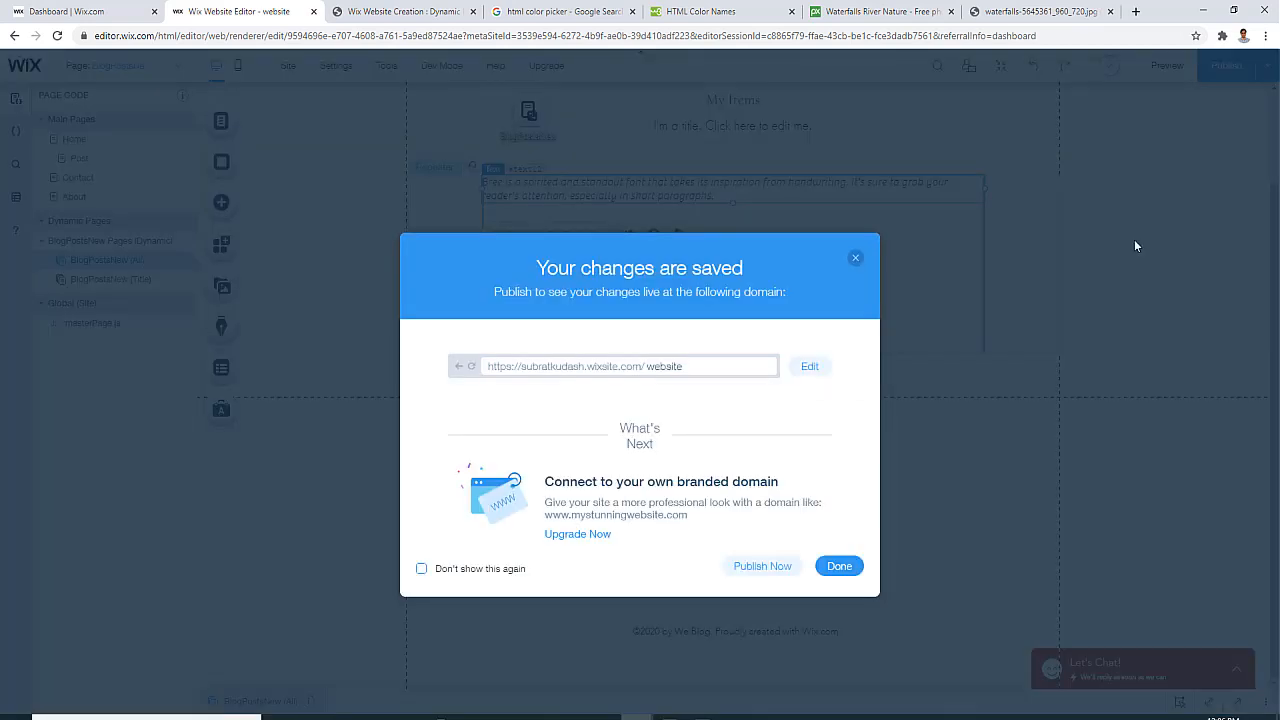
{"action": "left_click", "coordinate": [841, 568]}
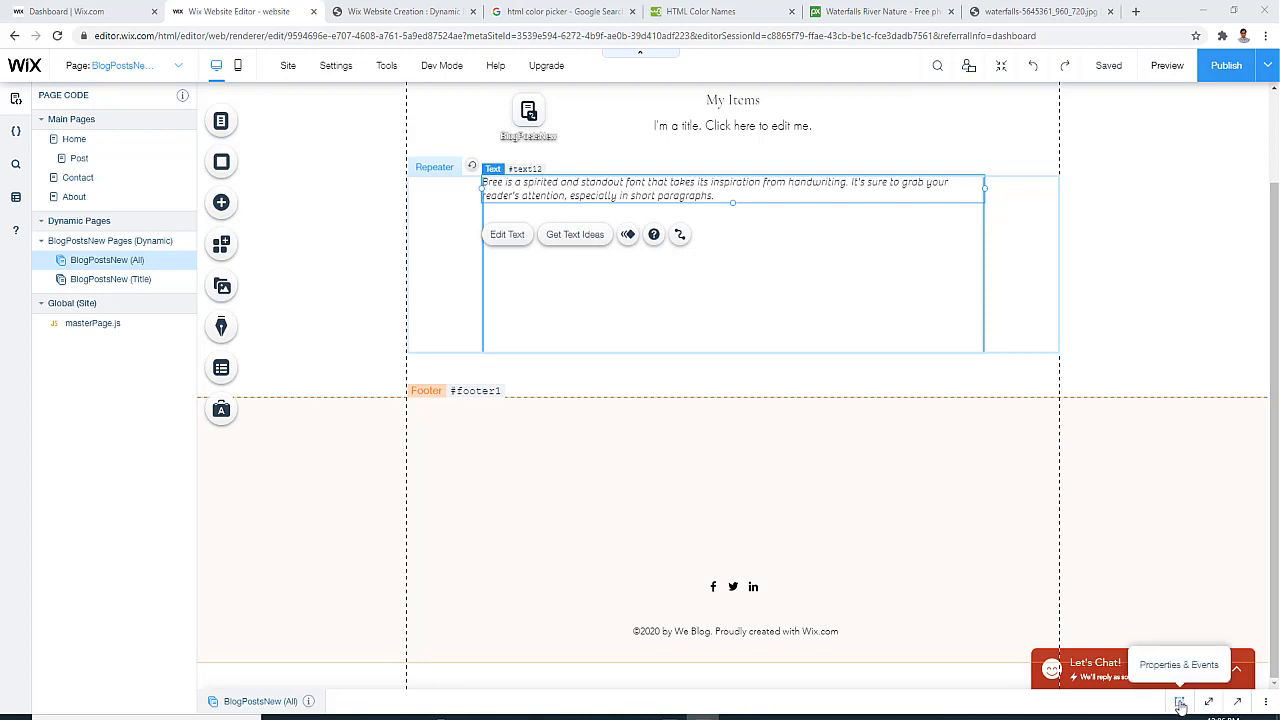
Reopen the code editor with the element properties and delete all default code of the BlogPostsNew (All) page
{"action": "left_click", "coordinate": [1180, 703]}
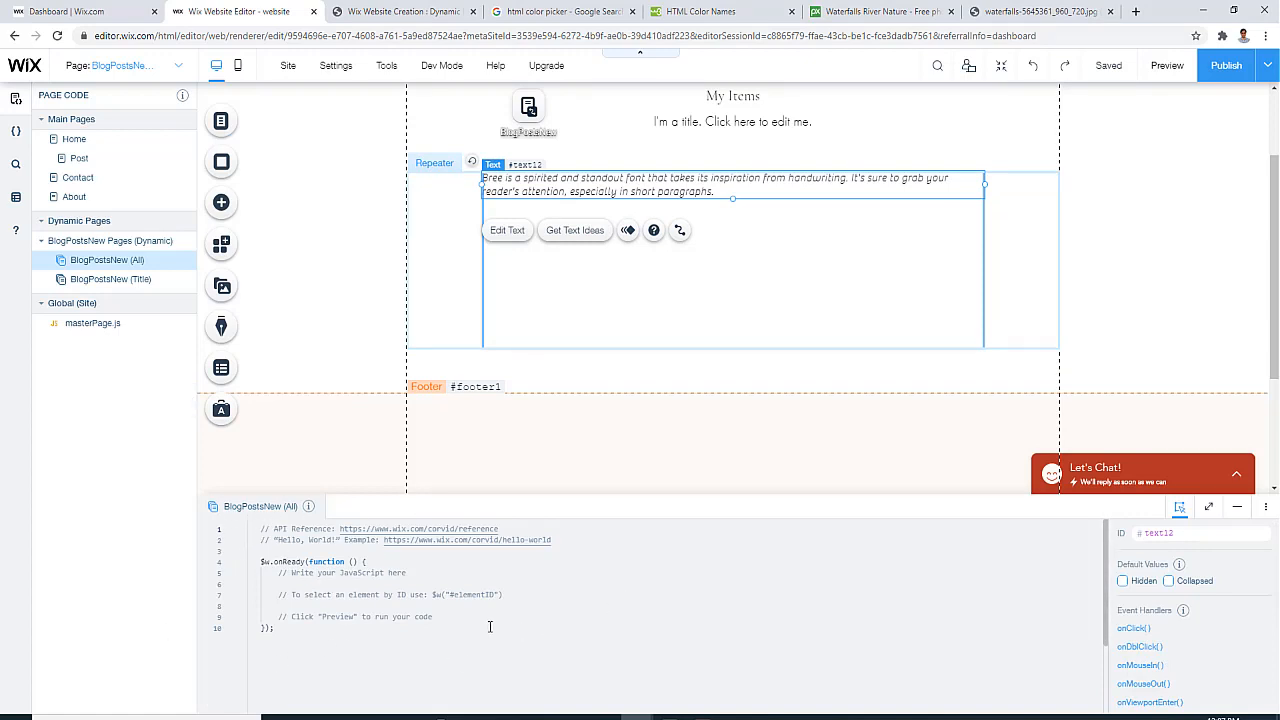
{"action": "left_click_drag", "start_coordinate": [322, 646], "coordinate": [251, 523]}
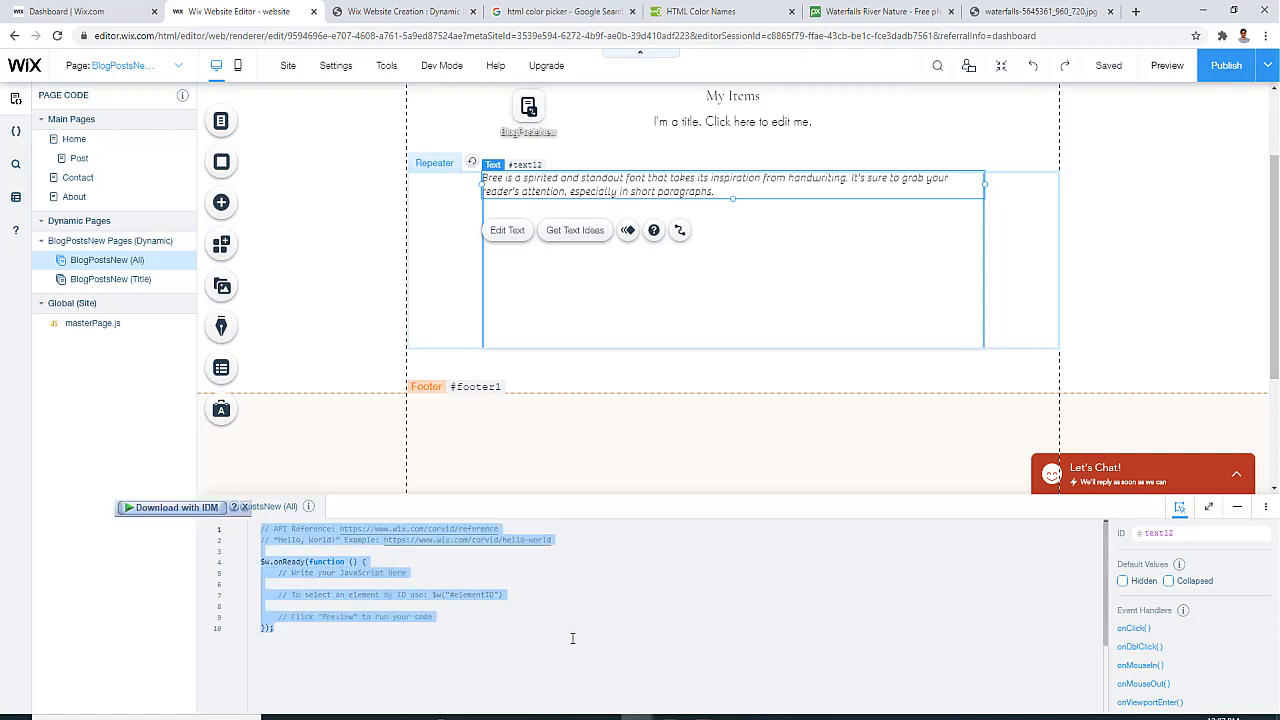
{"action": "key", "text": "Delete"}
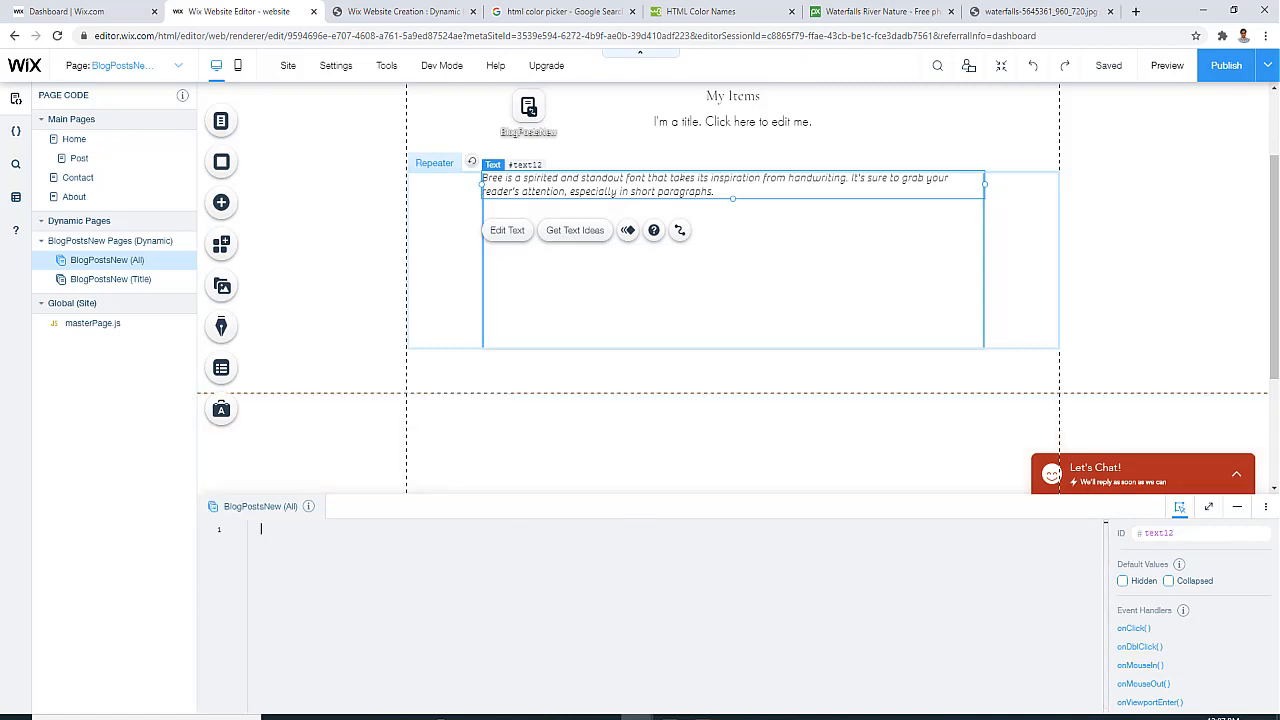
Switch to the TTRC.in tutorial page and select its entire dynamic page code, from $w.onReady to the final closing brackets
{"action": "left_click", "coordinate": [405, 12]}
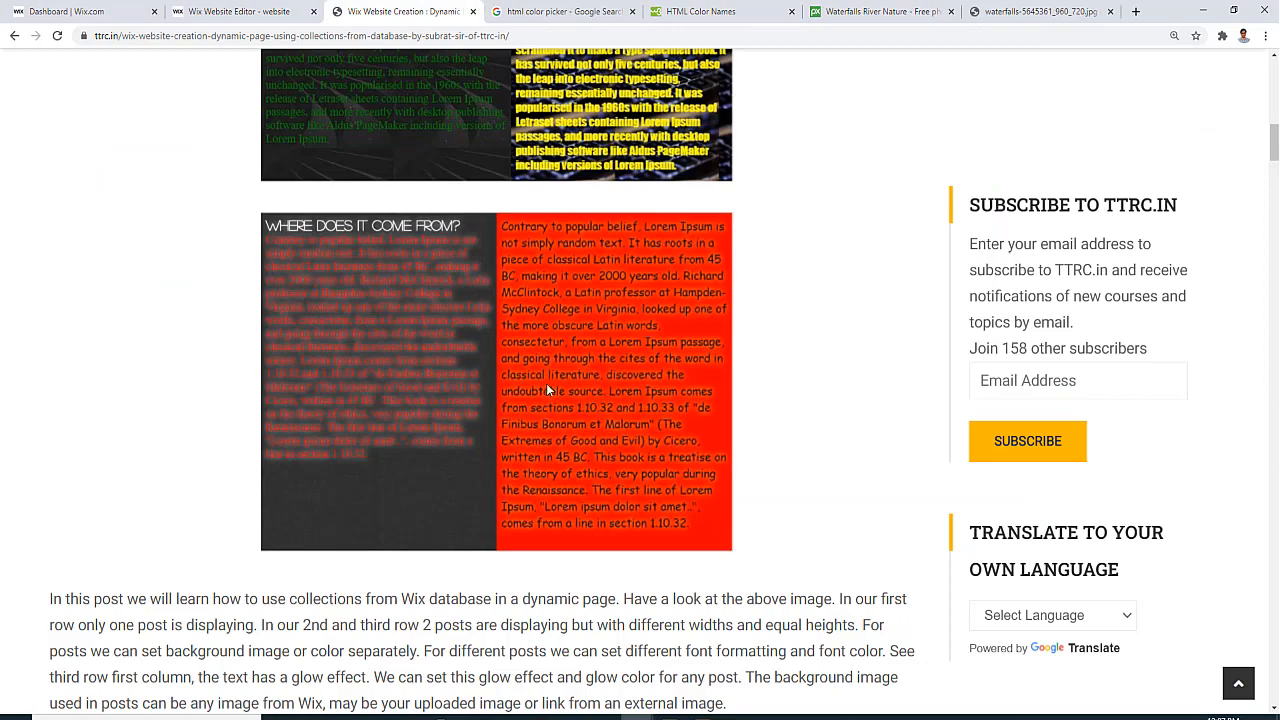
{"action": "scroll", "coordinate": [547, 385], "scroll_direction": "down", "scroll_amount": 15}
{"action": "scroll", "coordinate": [528, 362], "scroll_direction": "down", "scroll_amount": 15}
{"action": "scroll", "coordinate": [528, 358], "scroll_direction": "down", "scroll_amount": 15}
{"action": "scroll", "coordinate": [528, 362], "scroll_direction": "down", "scroll_amount": 3}
{"action": "scroll", "coordinate": [57, 250], "scroll_direction": "up", "scroll_amount": 1}
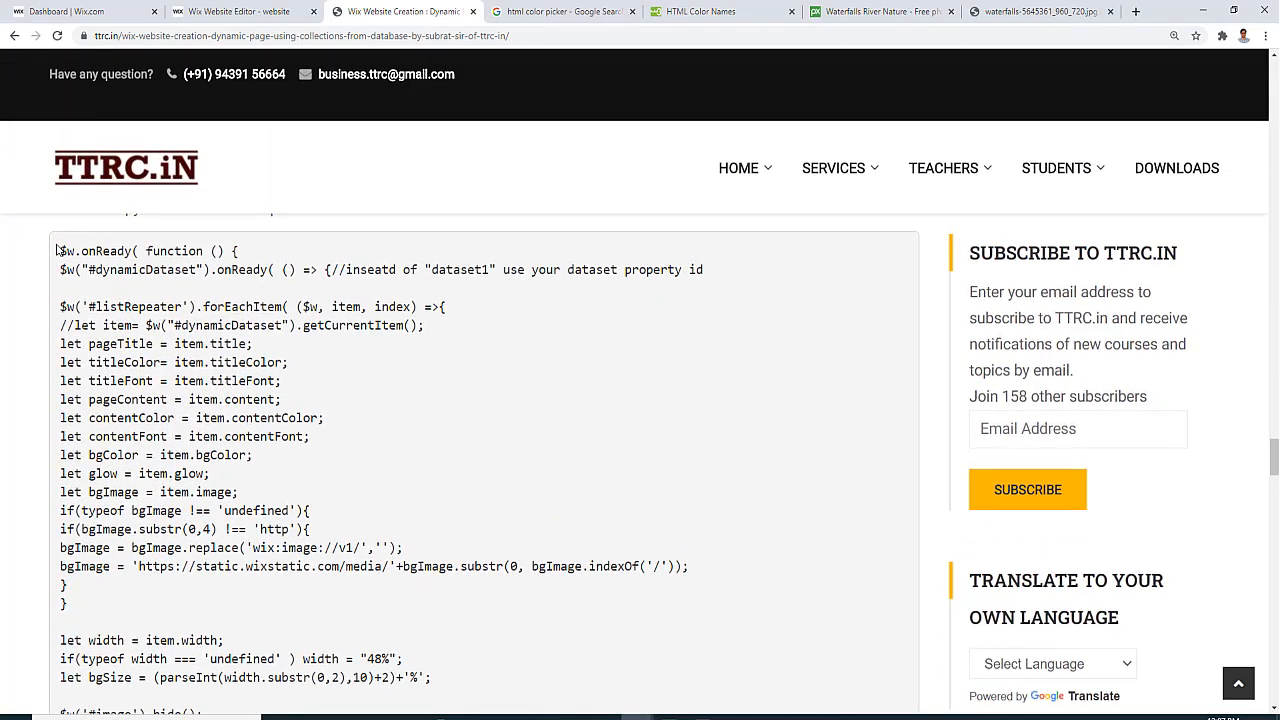
{"action": "left_click_drag", "start_coordinate": [58, 250], "coordinate": [120, 467]}
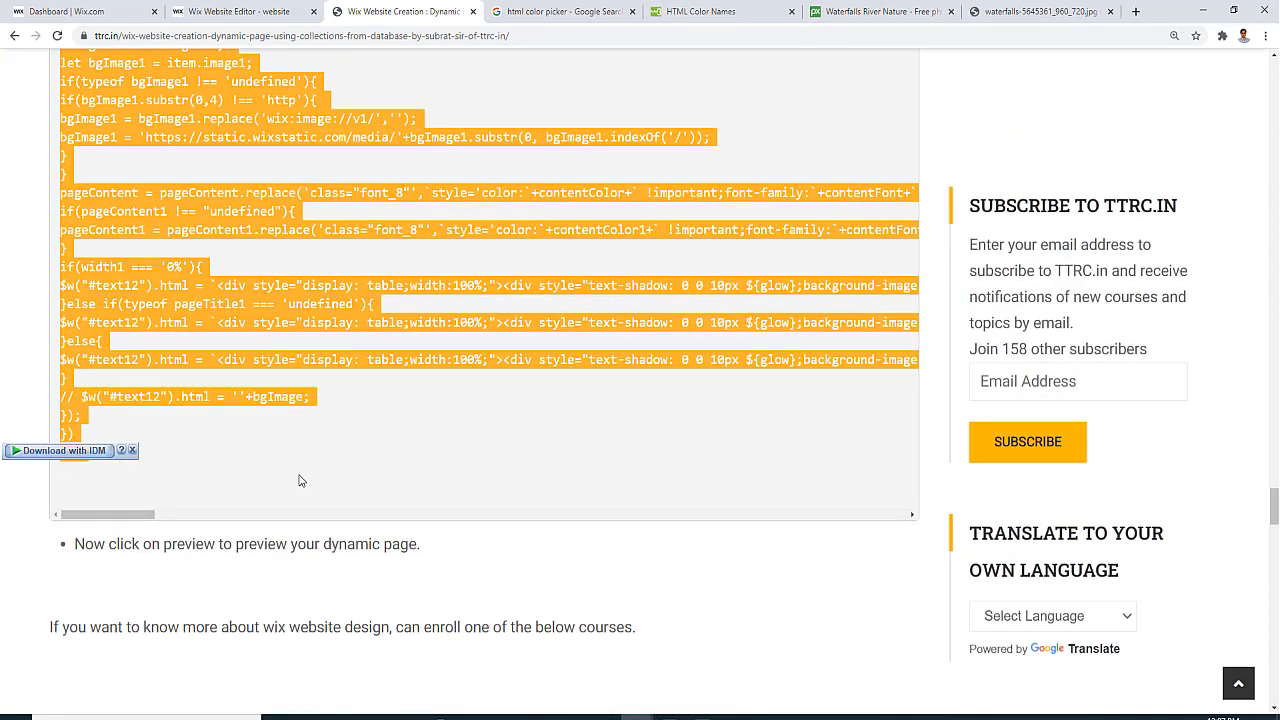
{"action": "left_click", "coordinate": [134, 452]}
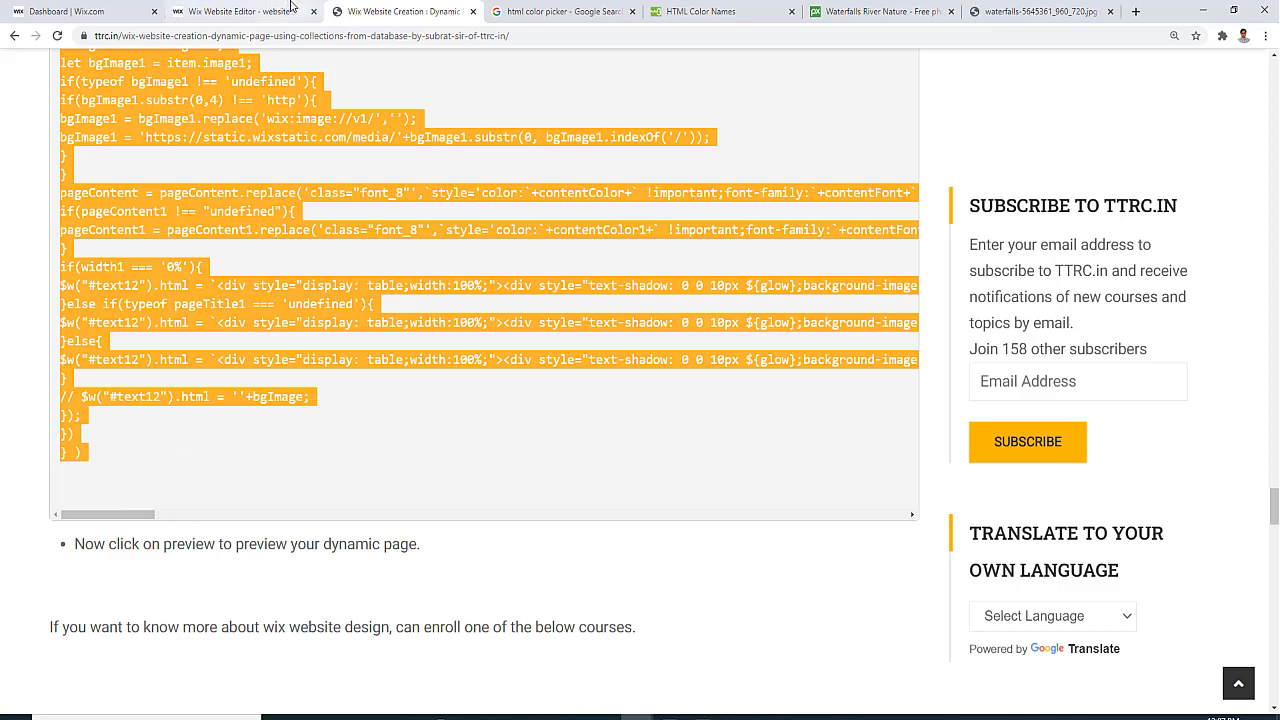
Switch to the Wix editor and paste the copied tutorial code into the empty BlogPostsNew (All) page code
{"action": "left_click", "coordinate": [260, 11]}
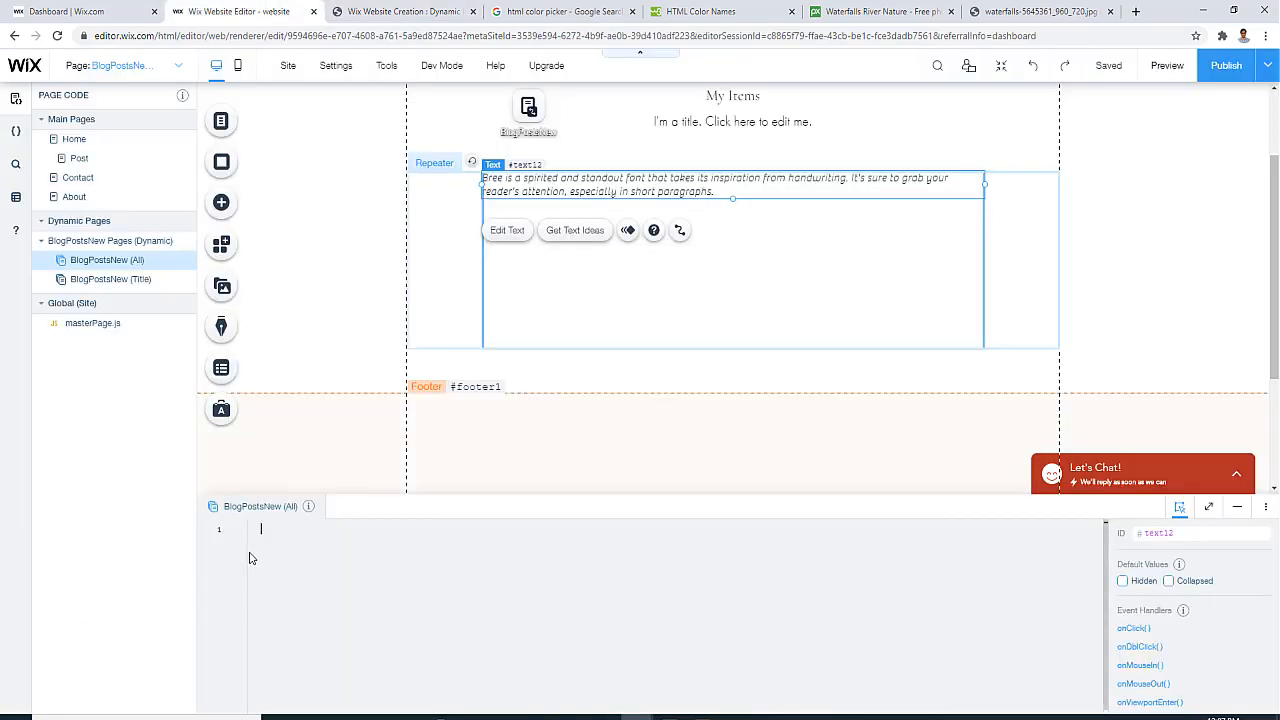
{"action": "key", "text": "ctrl+v"}
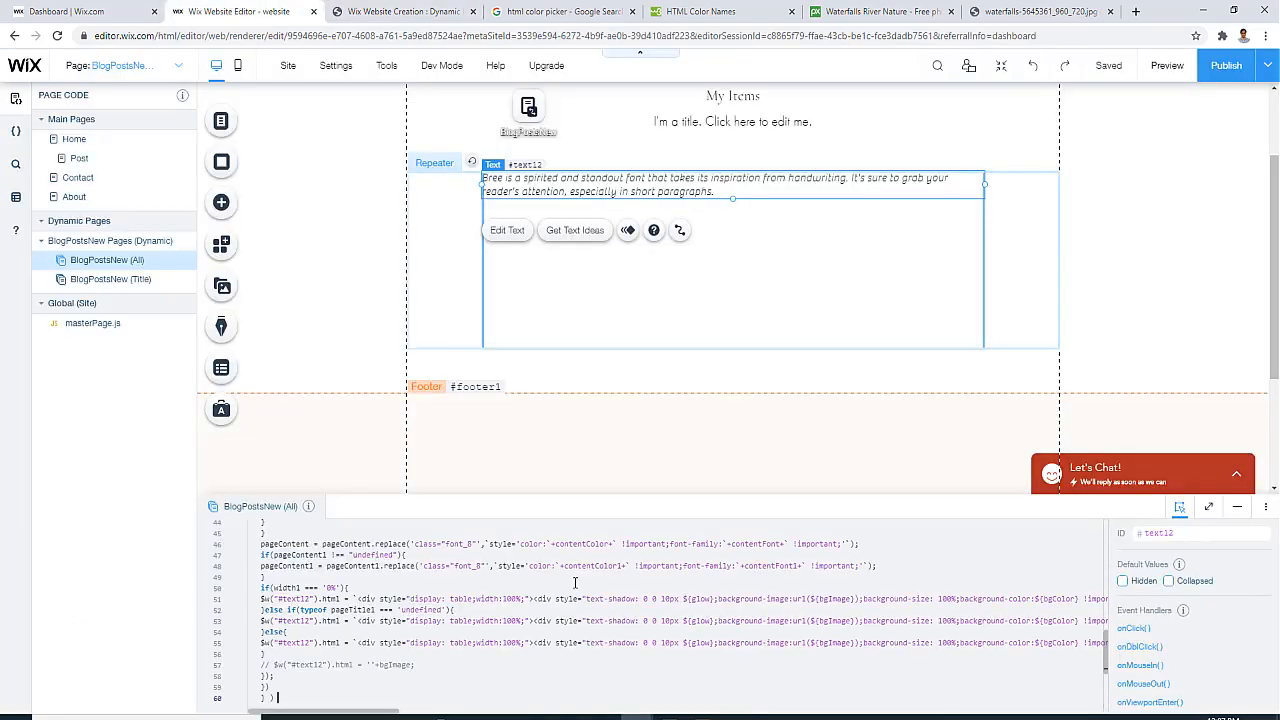
{"action": "scroll", "coordinate": [575, 583], "scroll_direction": "down", "scroll_amount": 3}
{"action": "scroll", "coordinate": [575, 583], "scroll_direction": "up", "scroll_amount": 3}
{"action": "scroll", "coordinate": [575, 583], "scroll_direction": "up", "scroll_amount": 10}
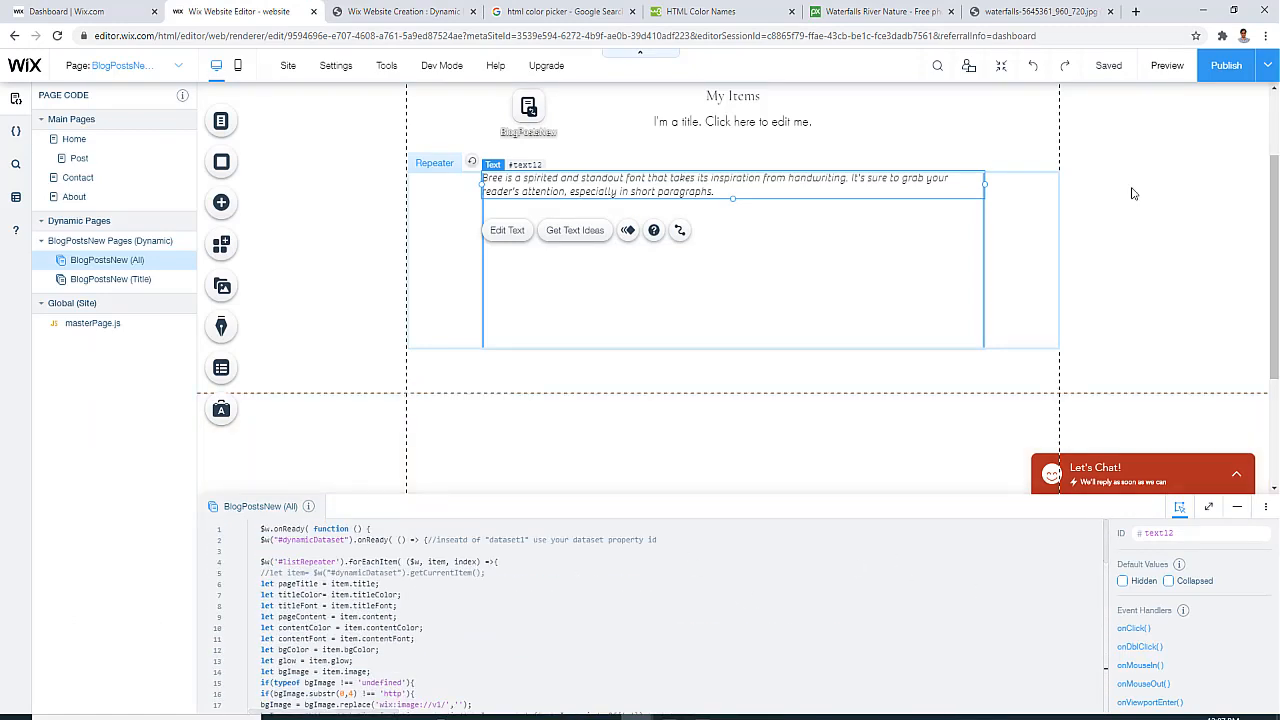
Preview the dynamic page, examine the repeater items and the developer console messages, and return to the editor
{"action": "left_click", "coordinate": [1168, 66]}
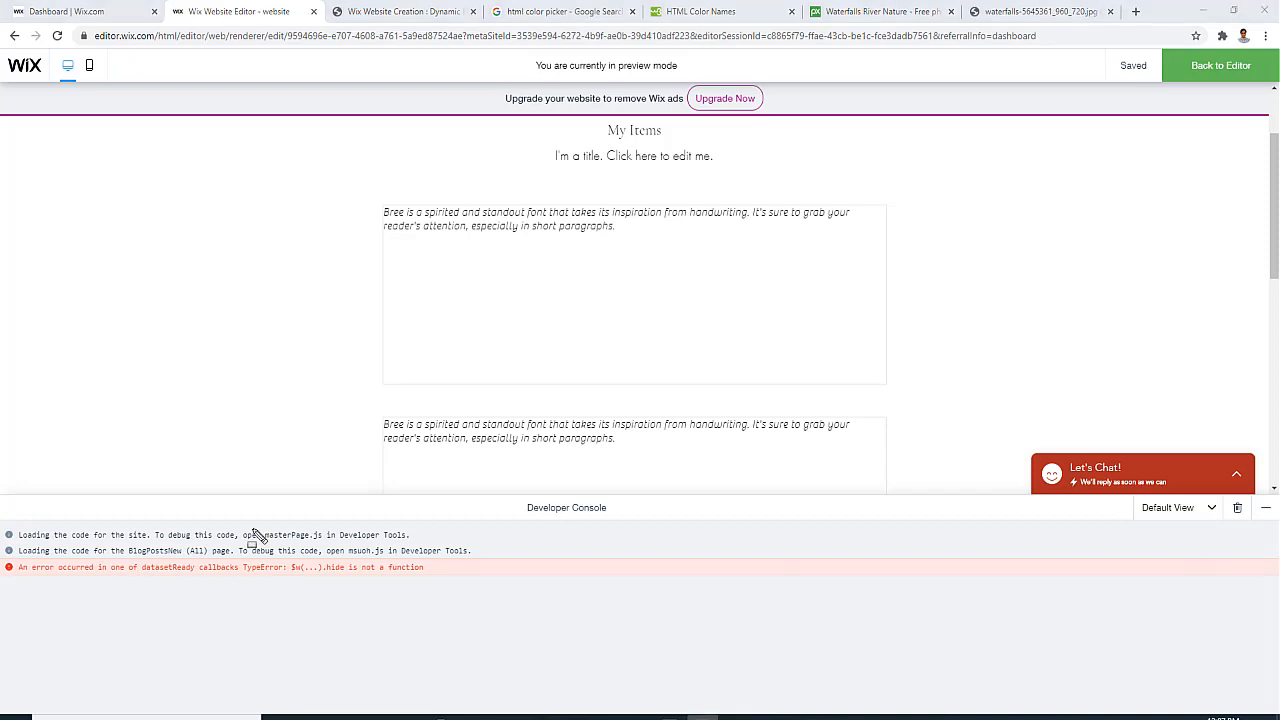
{"action": "left_click_drag", "start_coordinate": [8, 550], "coordinate": [506, 604]}
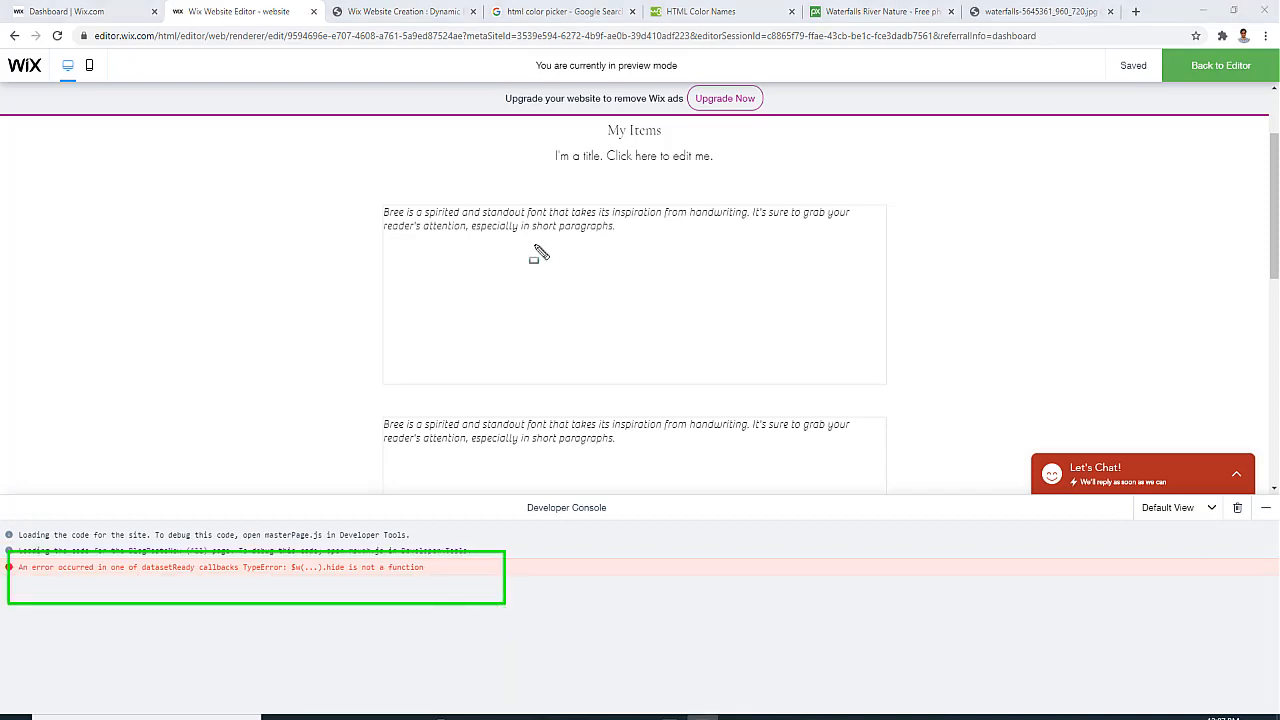
{"action": "mouse_move", "coordinate": [364, 184]}
{"action": "left_mouse_down"}
{"action": "mouse_move", "coordinate": [911, 352]}
{"action": "mouse_move", "coordinate": [913, 397]}
{"action": "left_mouse_up"}
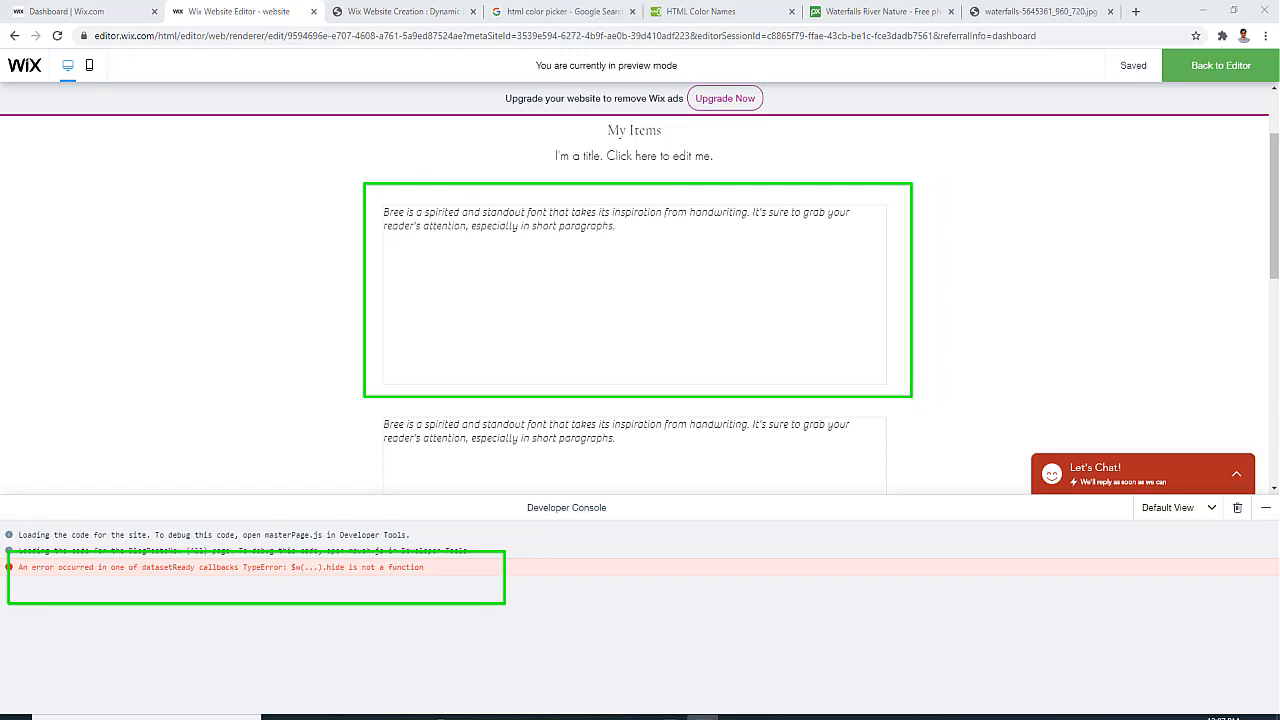
{"action": "key", "text": "Escape"}
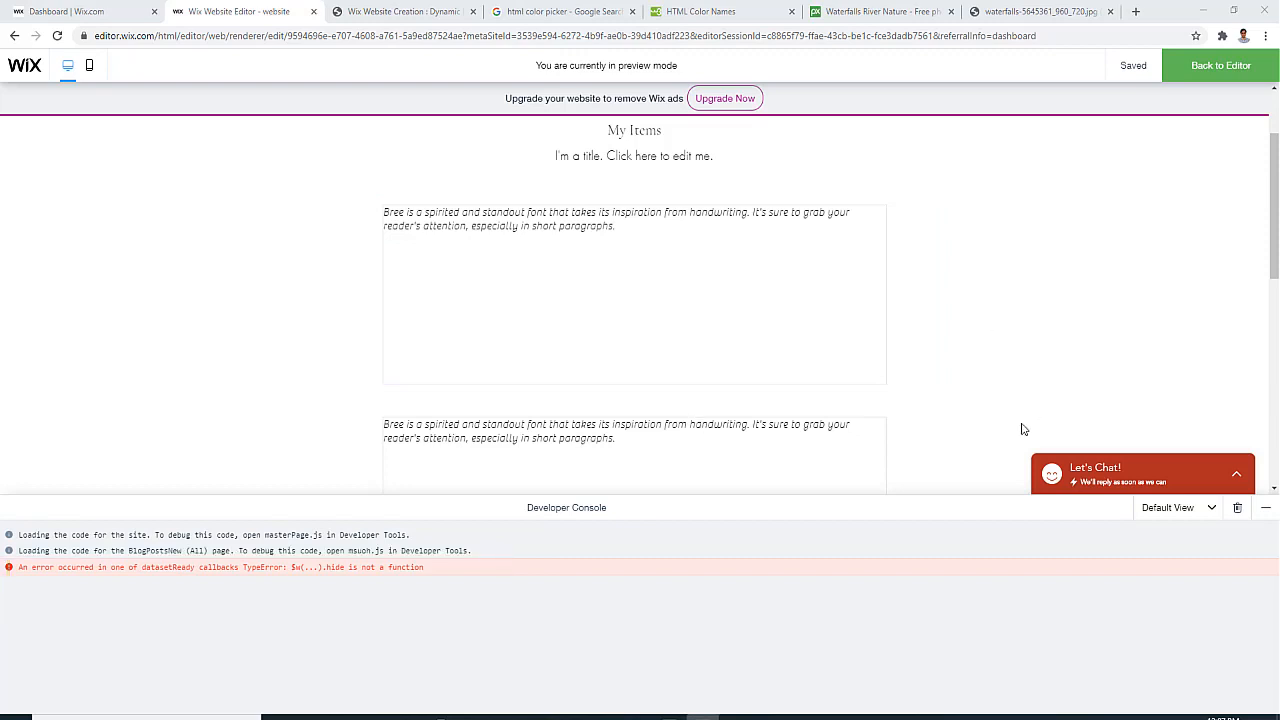
{"action": "left_click", "coordinate": [1205, 68]}
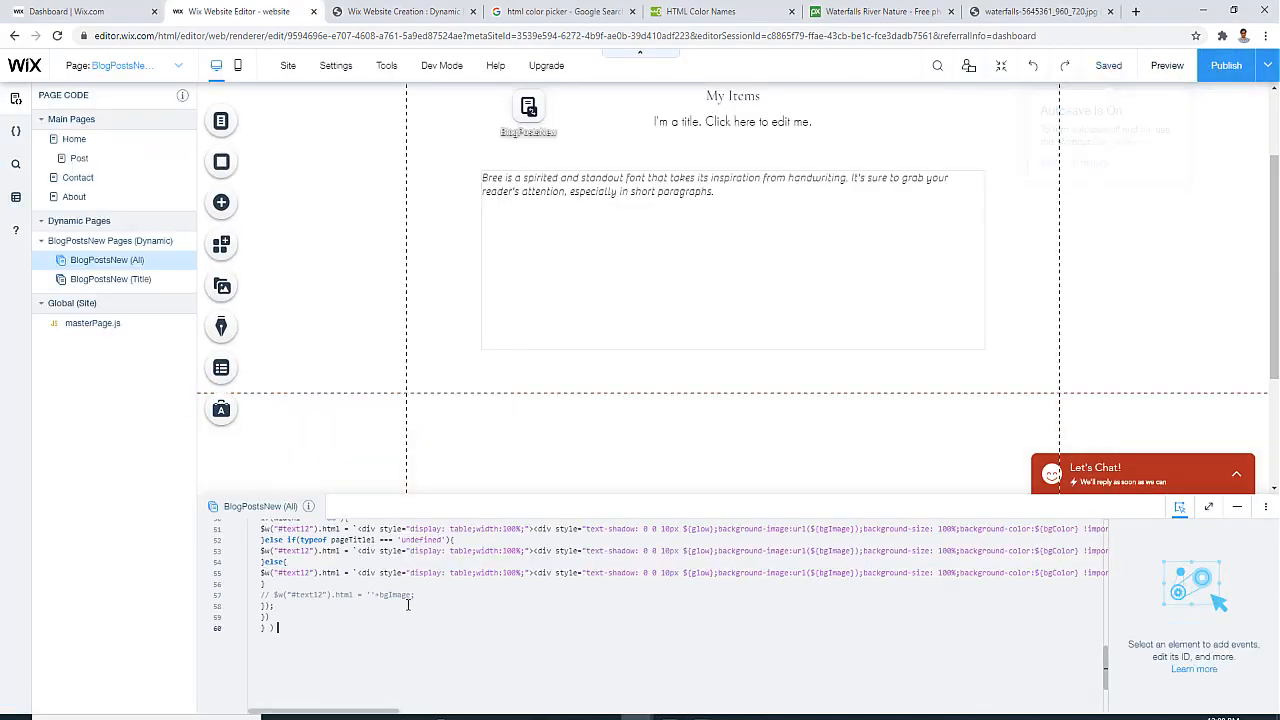
Comment out the $w('#image').hide(); line in the BlogPostsNew (All) page code with //
{"action": "scroll", "coordinate": [409, 631], "scroll_direction": "up", "scroll_amount": 3}
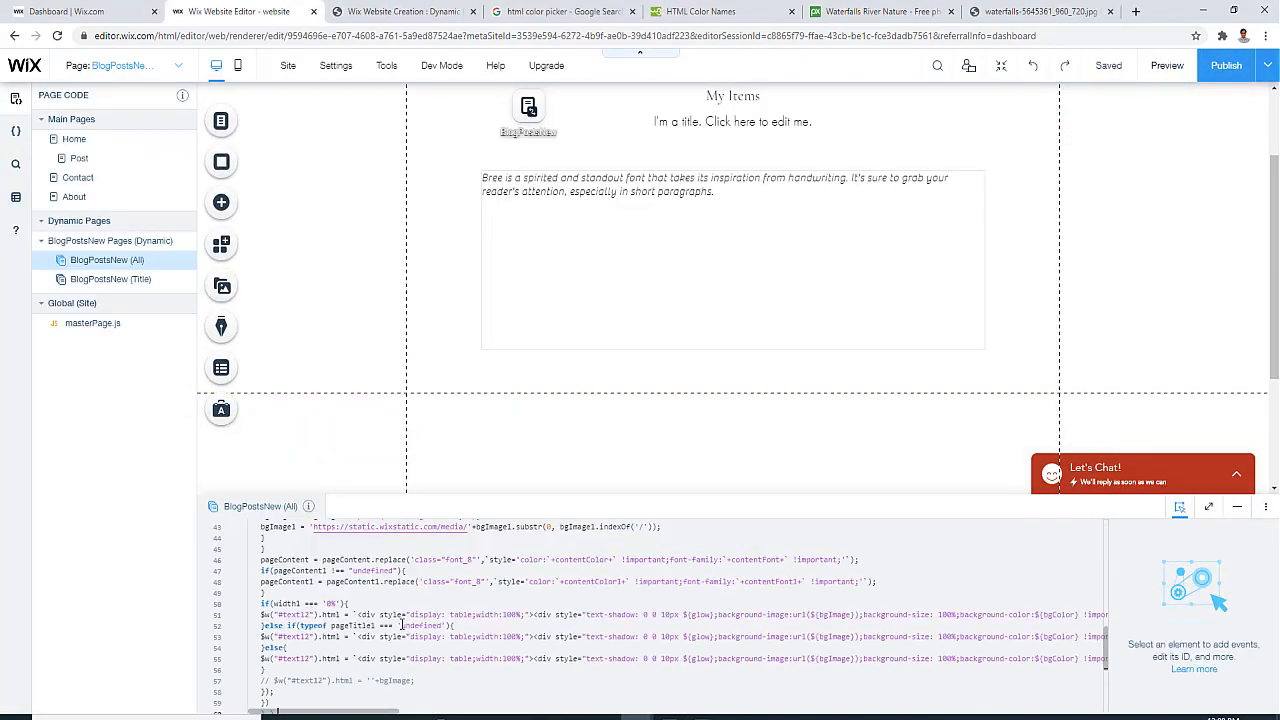
{"action": "scroll", "coordinate": [409, 627], "scroll_direction": "up", "scroll_amount": 8}
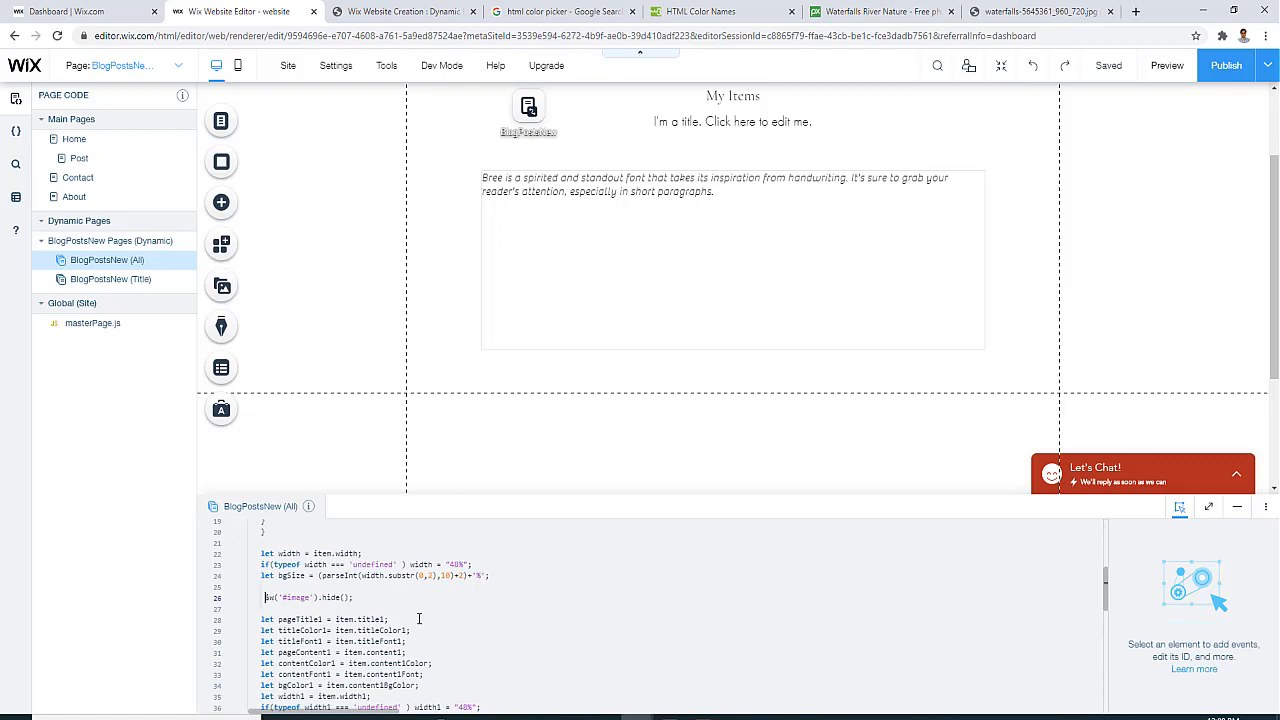
{"action": "type", "text": "//"}
Preview the page with the corrected code, look through all repeater items and go back to the editor
{"action": "left_click", "coordinate": [1165, 68]}
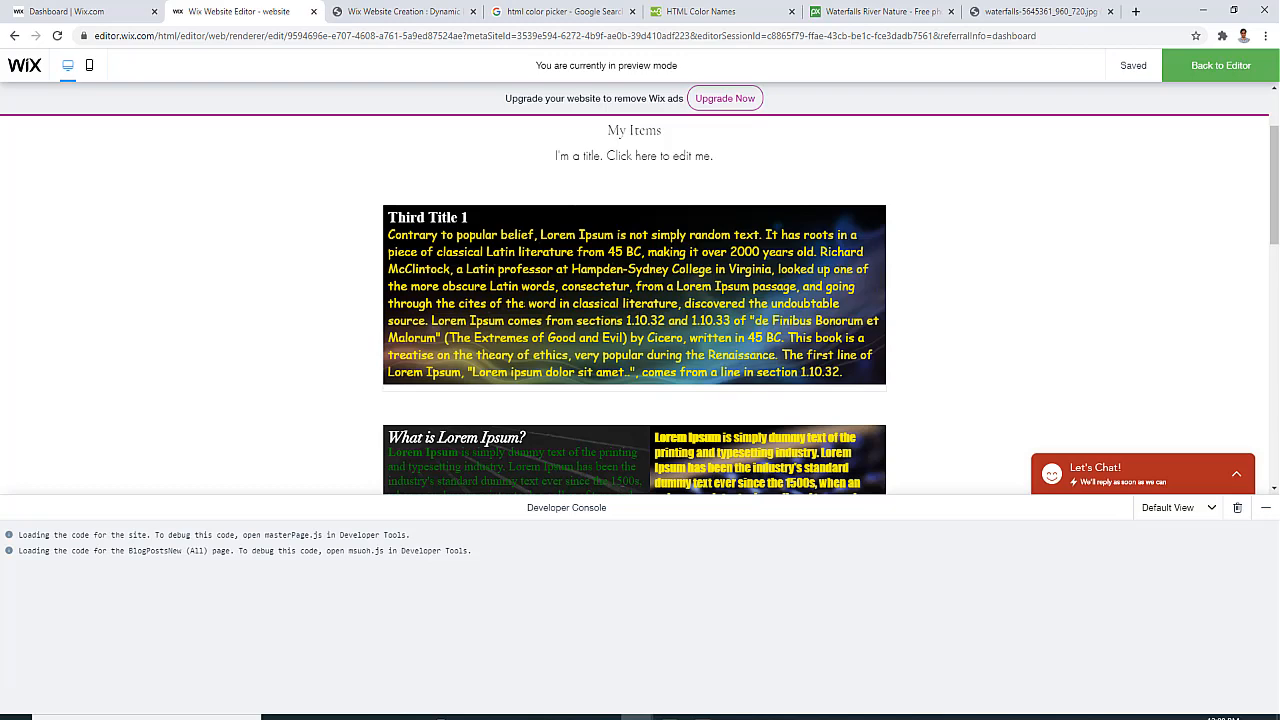
{"action": "scroll", "coordinate": [610, 287], "scroll_direction": "down", "scroll_amount": 3}
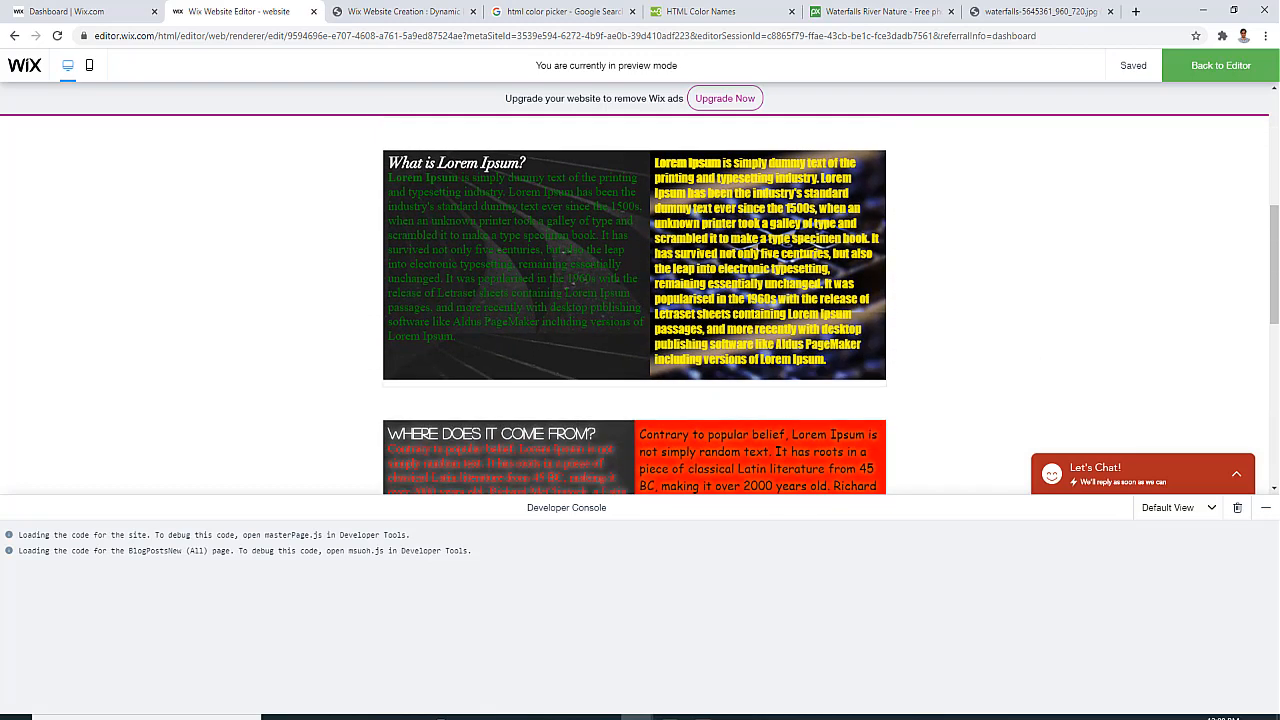
{"action": "scroll", "coordinate": [634, 300], "scroll_direction": "down", "scroll_amount": 3}
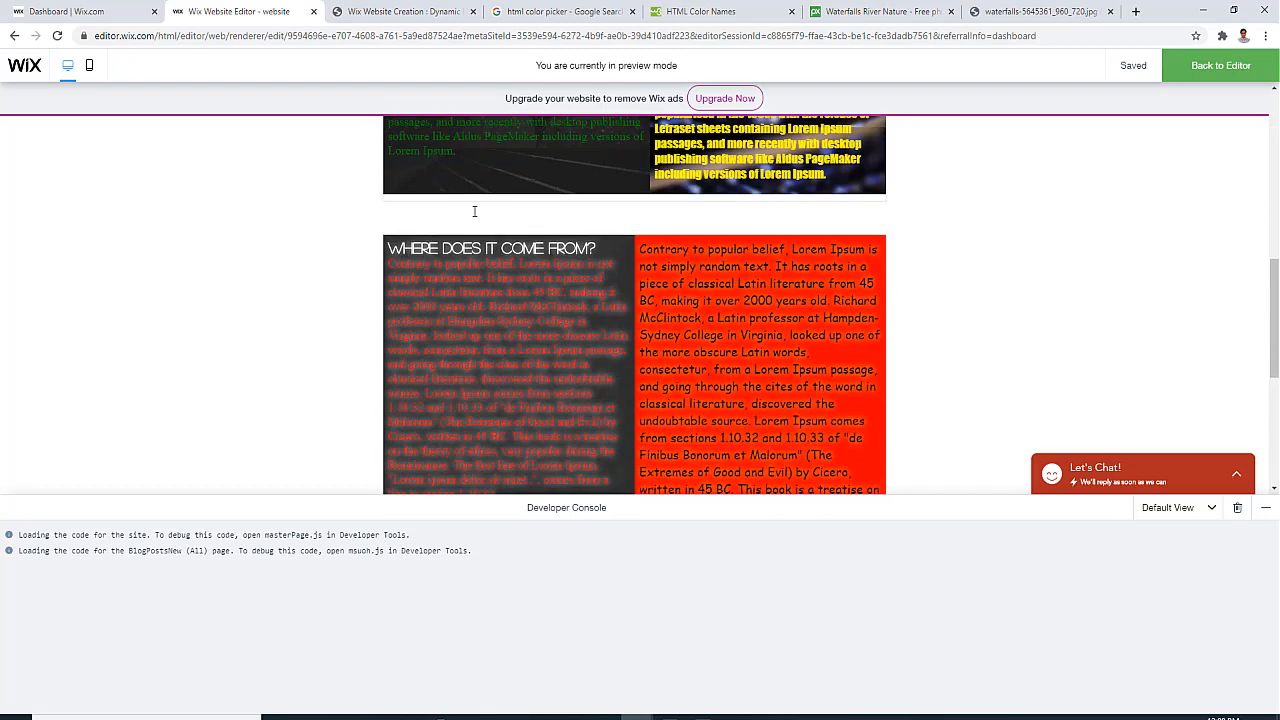
{"action": "scroll", "coordinate": [634, 300], "scroll_direction": "up", "scroll_amount": 3}
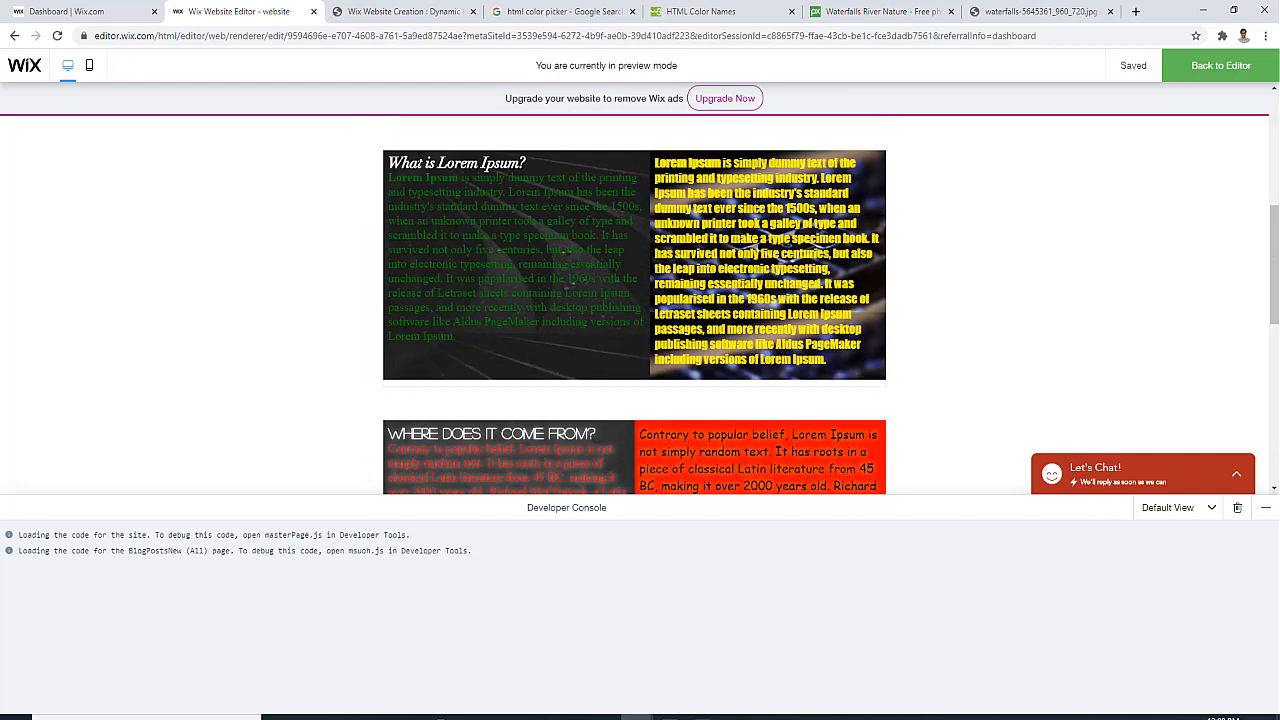
{"action": "scroll", "coordinate": [532, 236], "scroll_direction": "up", "scroll_amount": 1}
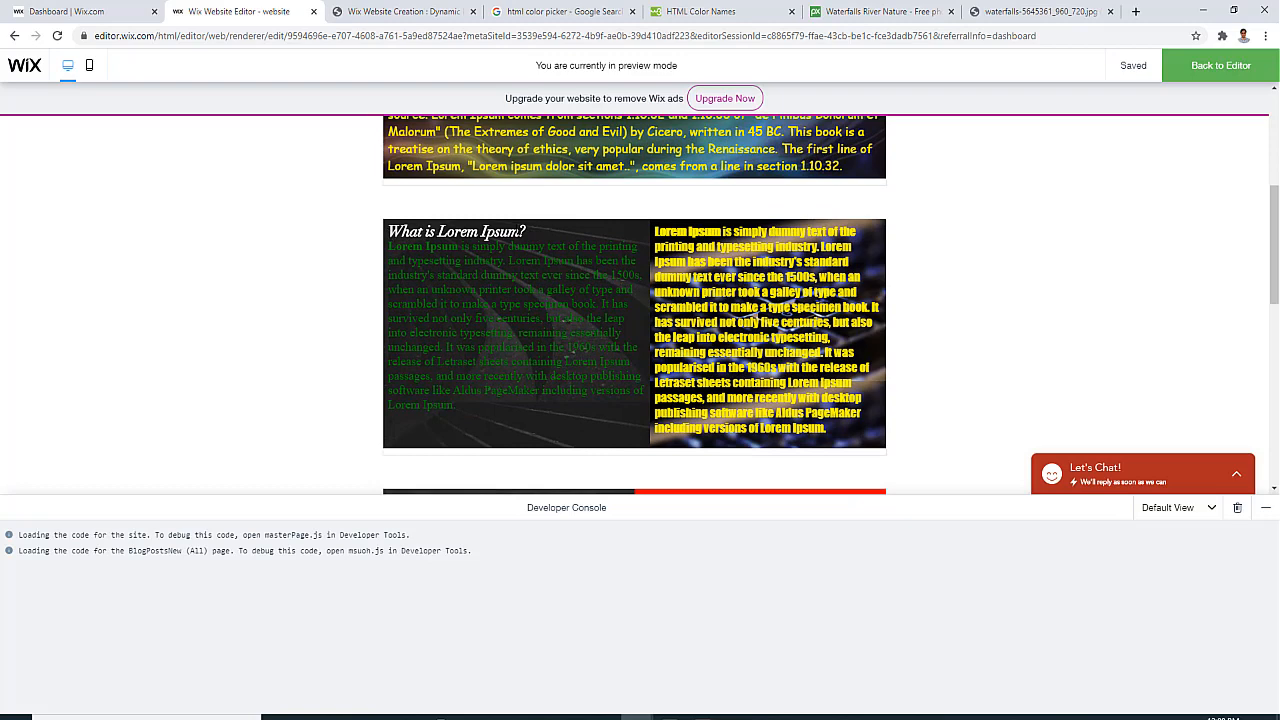
{"action": "left_click", "coordinate": [1221, 70]}
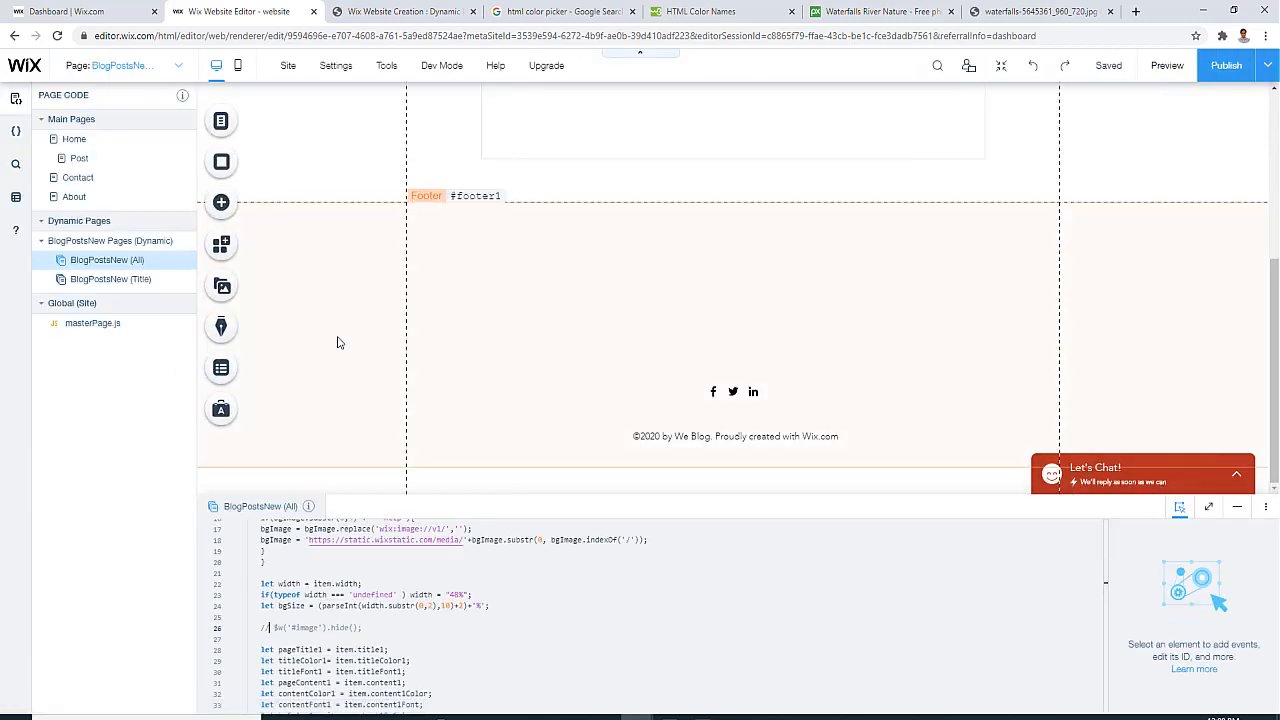
Open the BlogPostsNew collection and set the titleColor of the "What is Lorem Ipsum?" item to red
{"action": "left_click", "coordinate": [15, 199]}
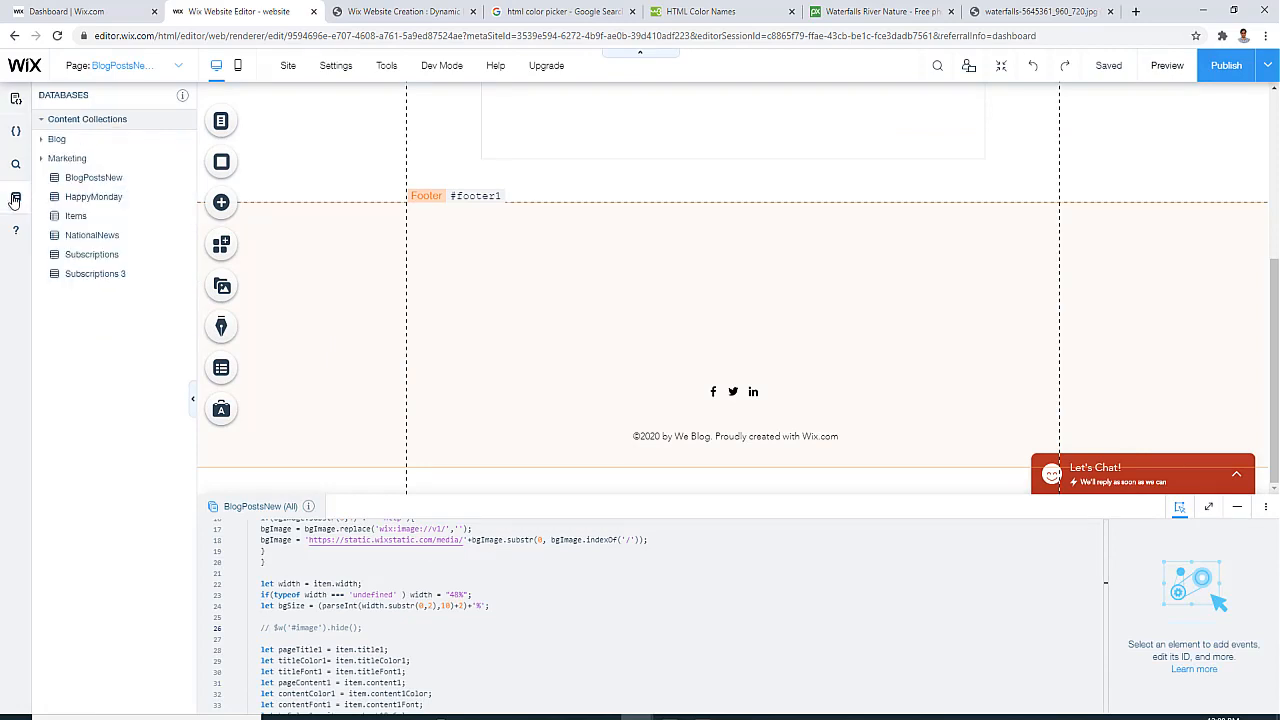
{"action": "left_click", "coordinate": [101, 184]}
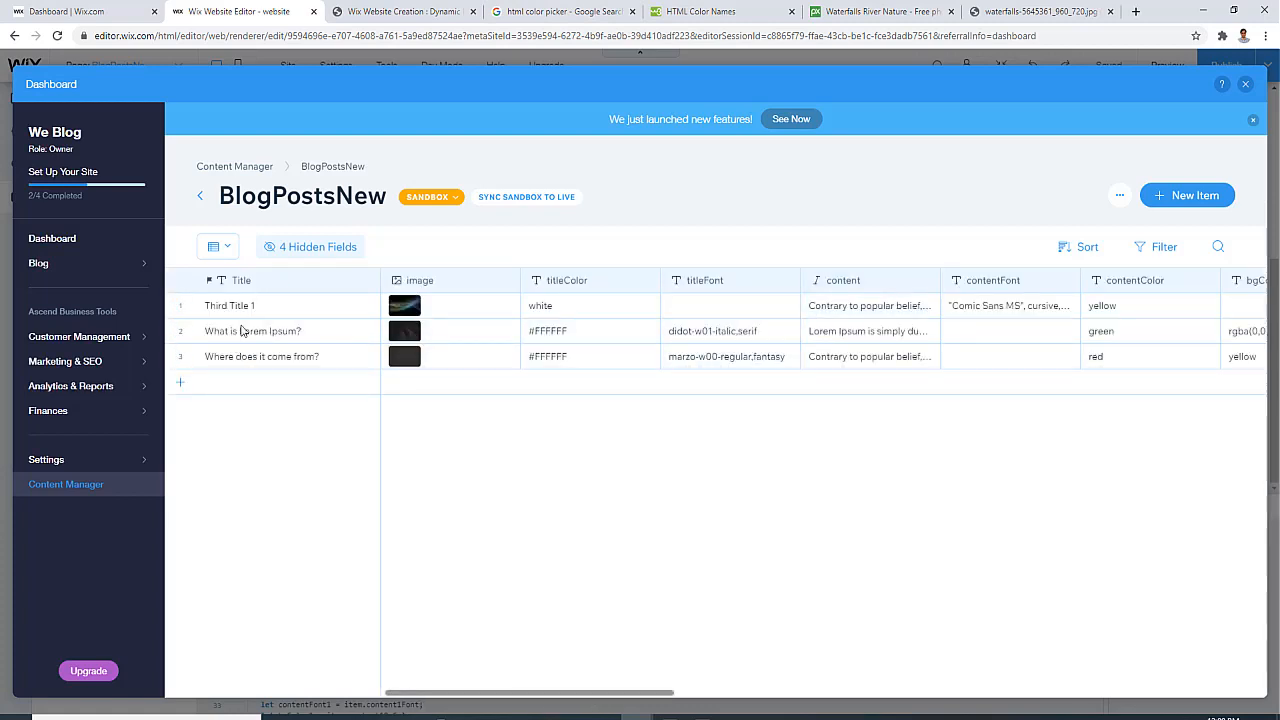
{"action": "double_click", "coordinate": [571, 331]}
{"action": "key", "text": "BackSpace"}
{"action": "key", "text": "BackSpace"}
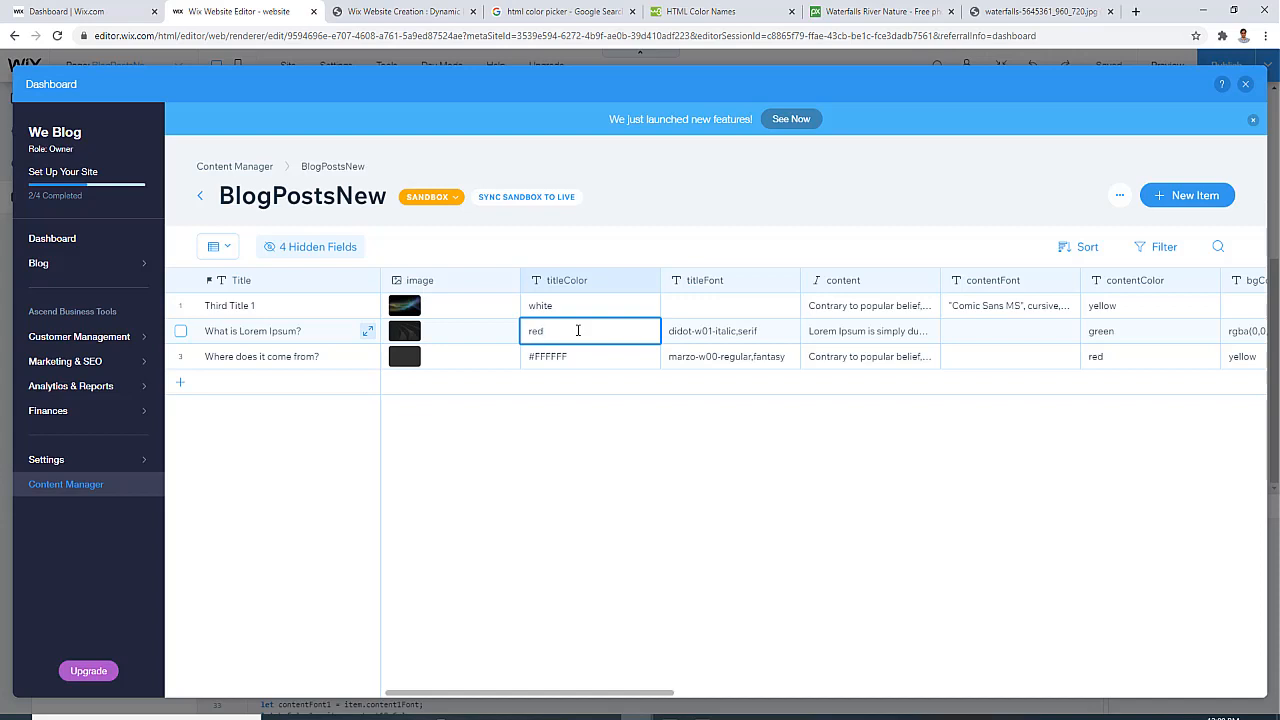
{"action": "key", "text": "Return"}
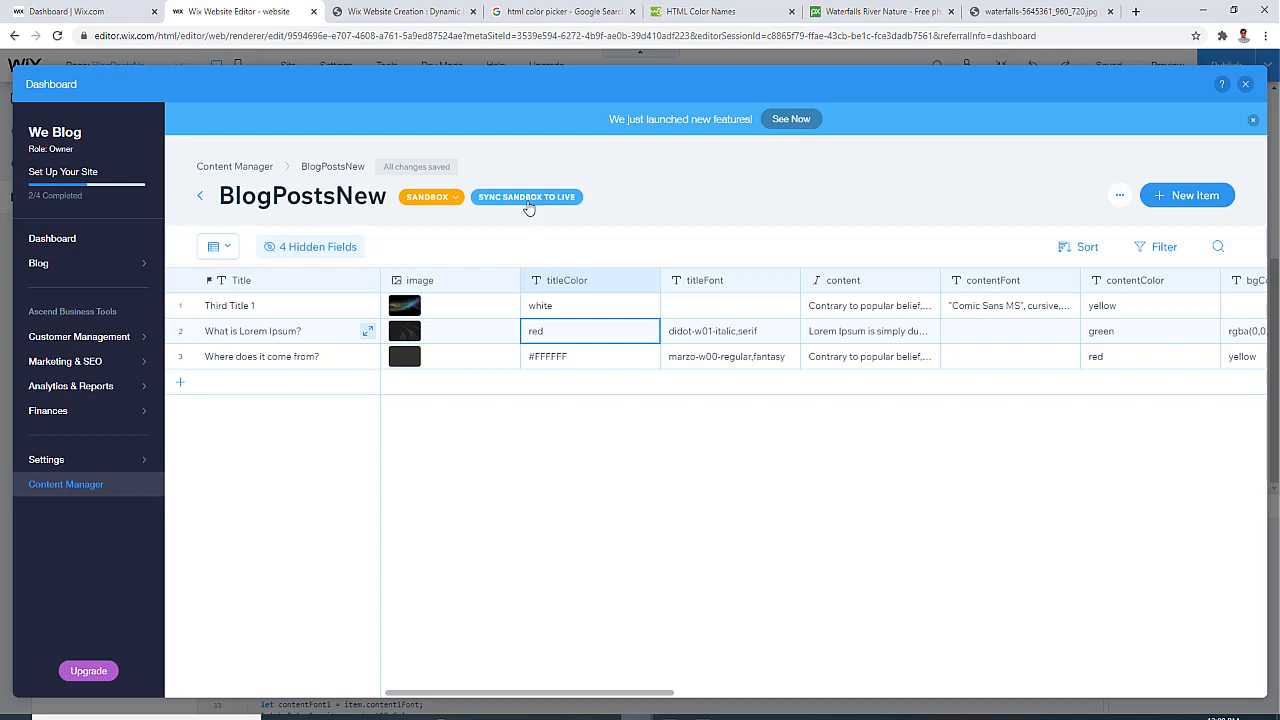
Sync all 3 sandbox items of BlogPostsNew to live, overwriting the existing ones, and close the content manager
{"action": "left_click", "coordinate": [527, 203]}
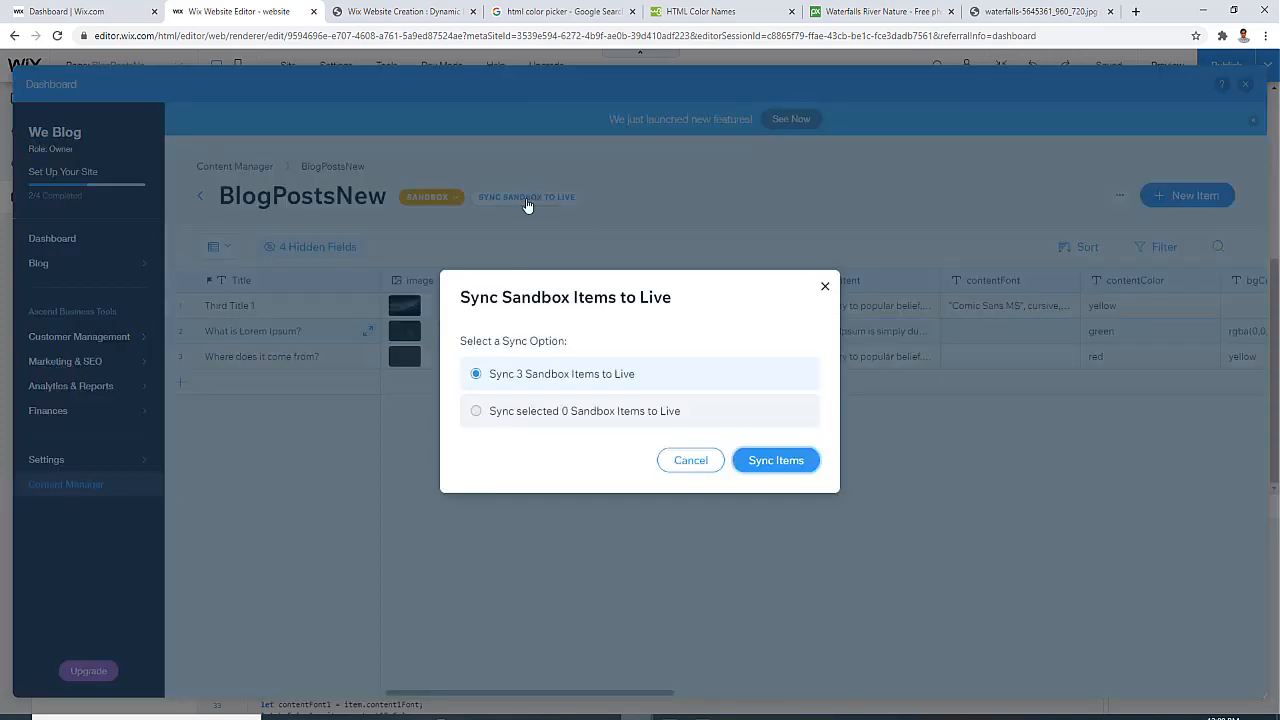
{"action": "left_click", "coordinate": [775, 460]}
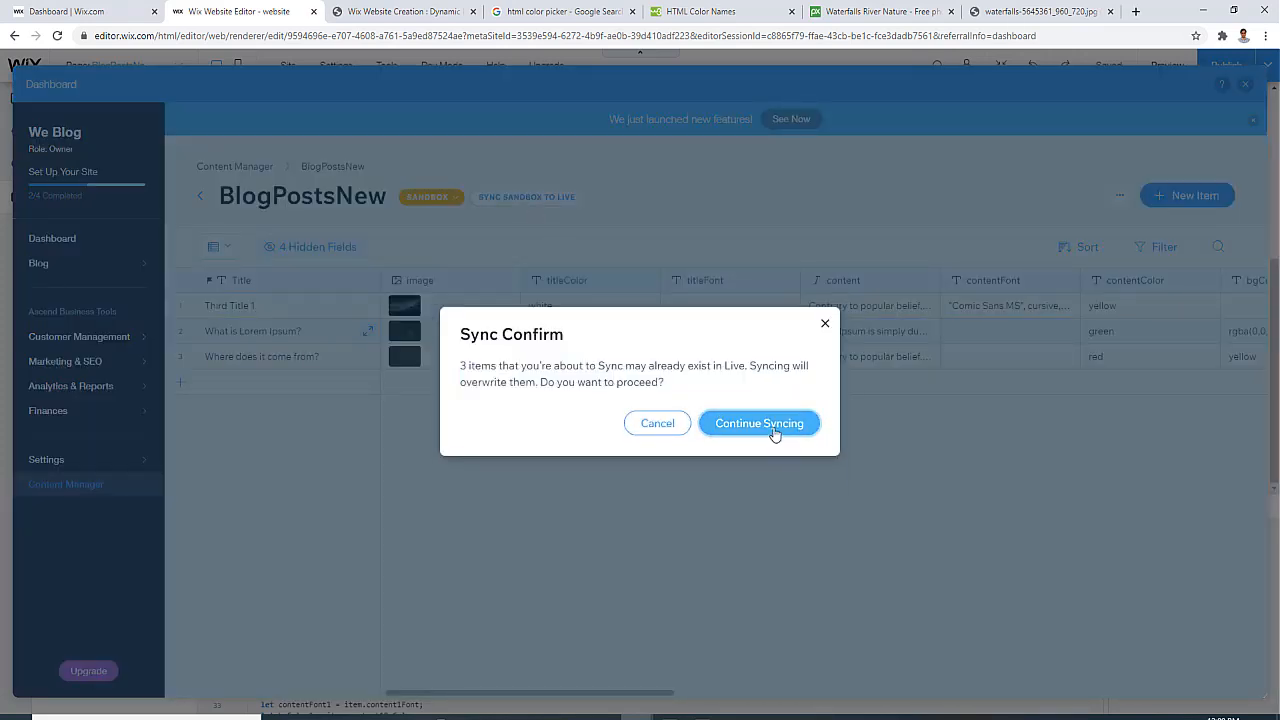
{"action": "left_click", "coordinate": [772, 428]}
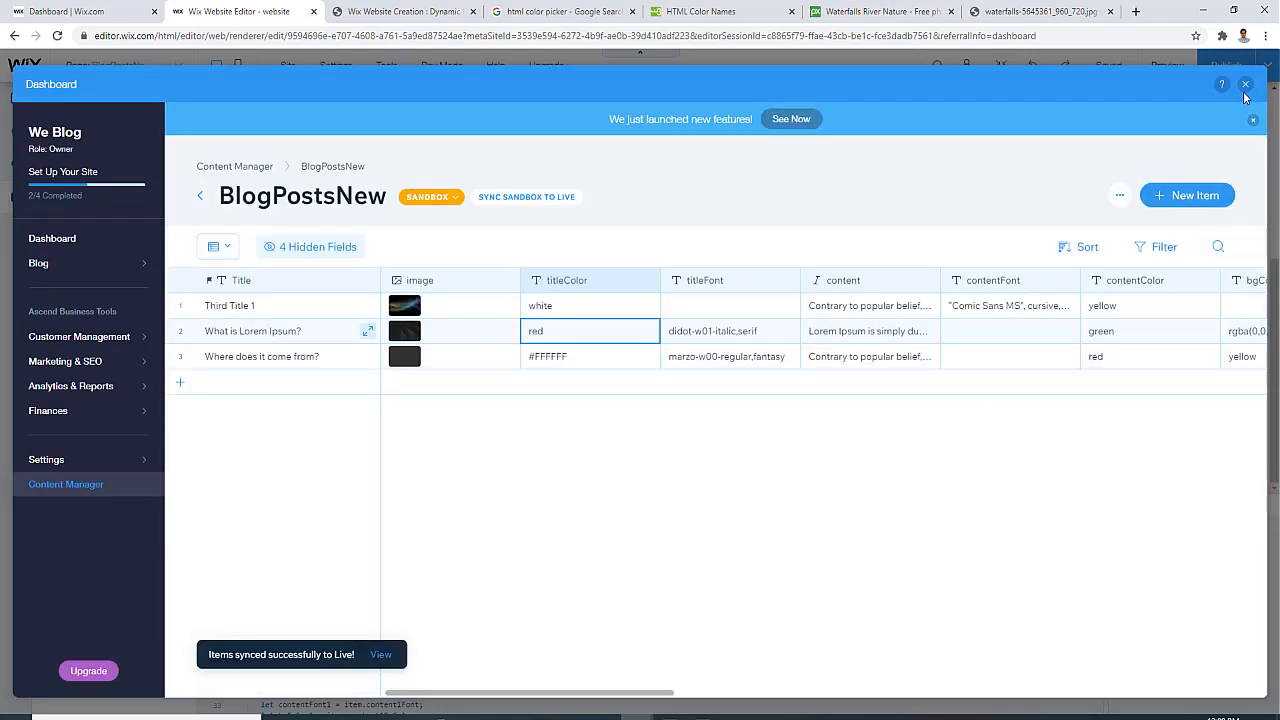
{"action": "left_click", "coordinate": [1246, 85]}
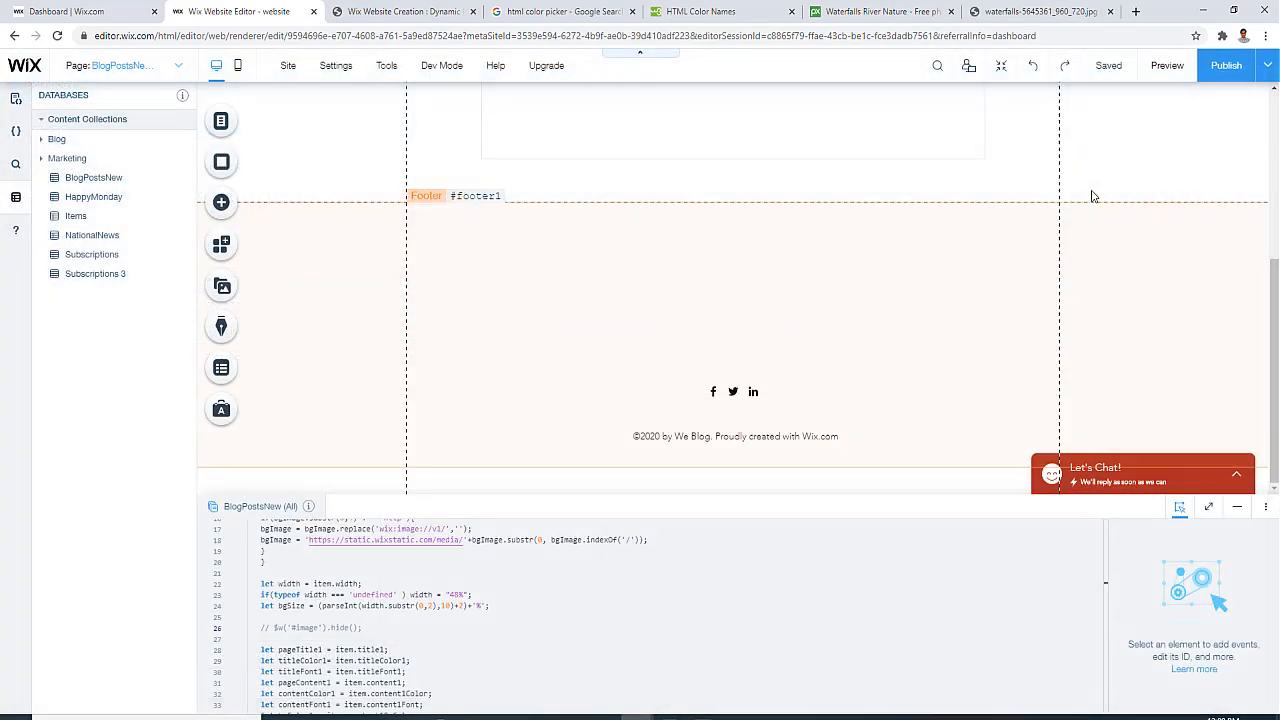
Preview the page to check the title color of the "What is Lorem Ipsum?" item, then return to the editor
{"action": "left_click", "coordinate": [1164, 70]}
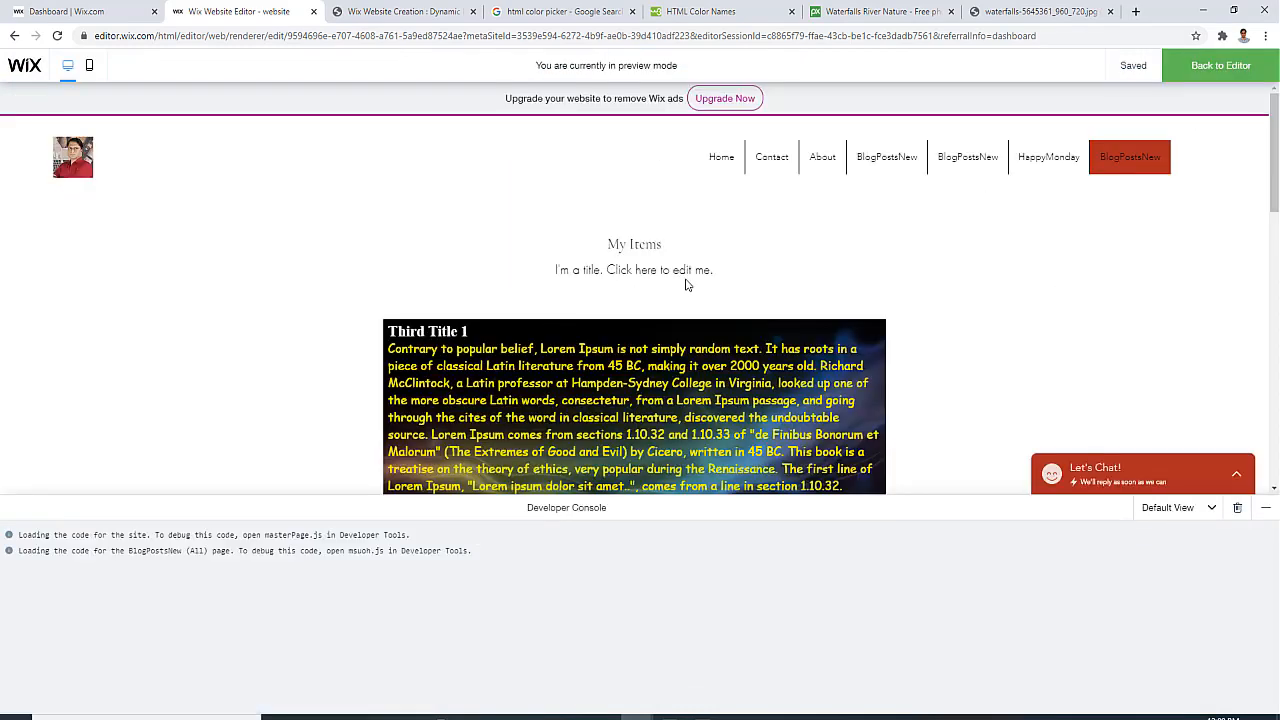
{"action": "scroll", "coordinate": [685, 284], "scroll_direction": "down", "scroll_amount": 3}
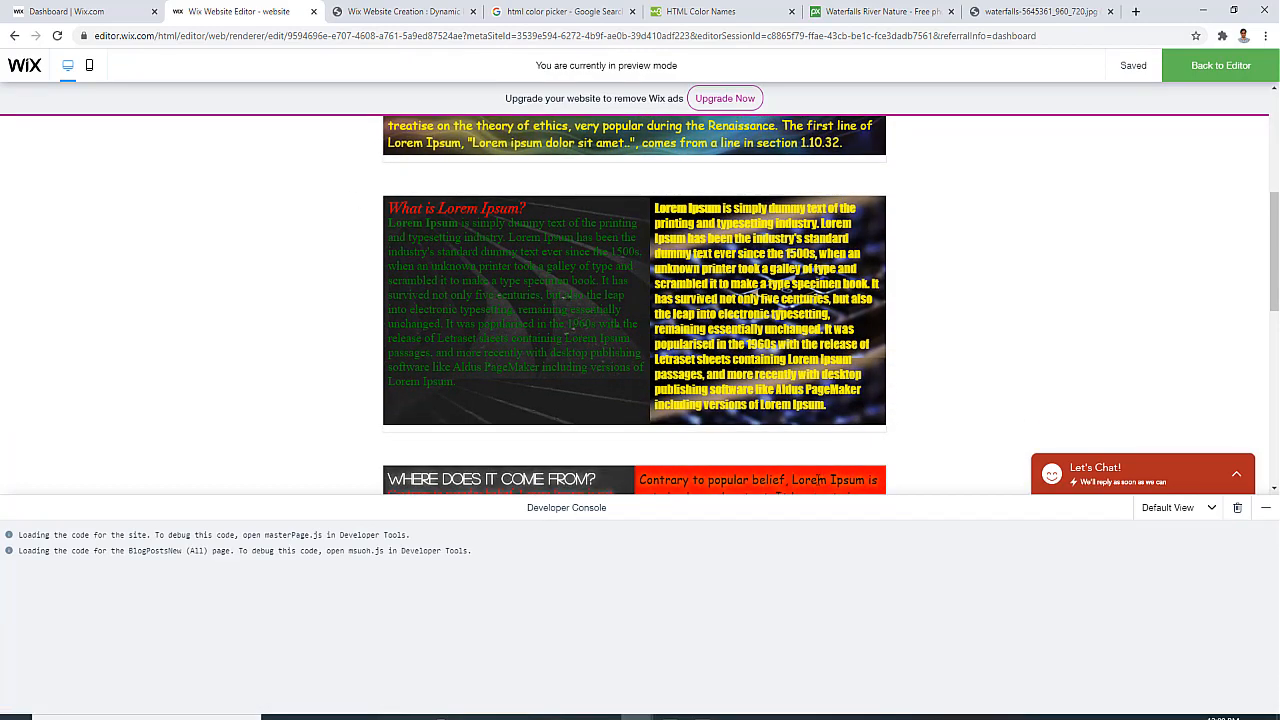
{"action": "scroll", "coordinate": [591, 371], "scroll_direction": "down", "scroll_amount": 4}
{"action": "scroll", "coordinate": [977, 168], "scroll_direction": "up", "scroll_amount": 6}
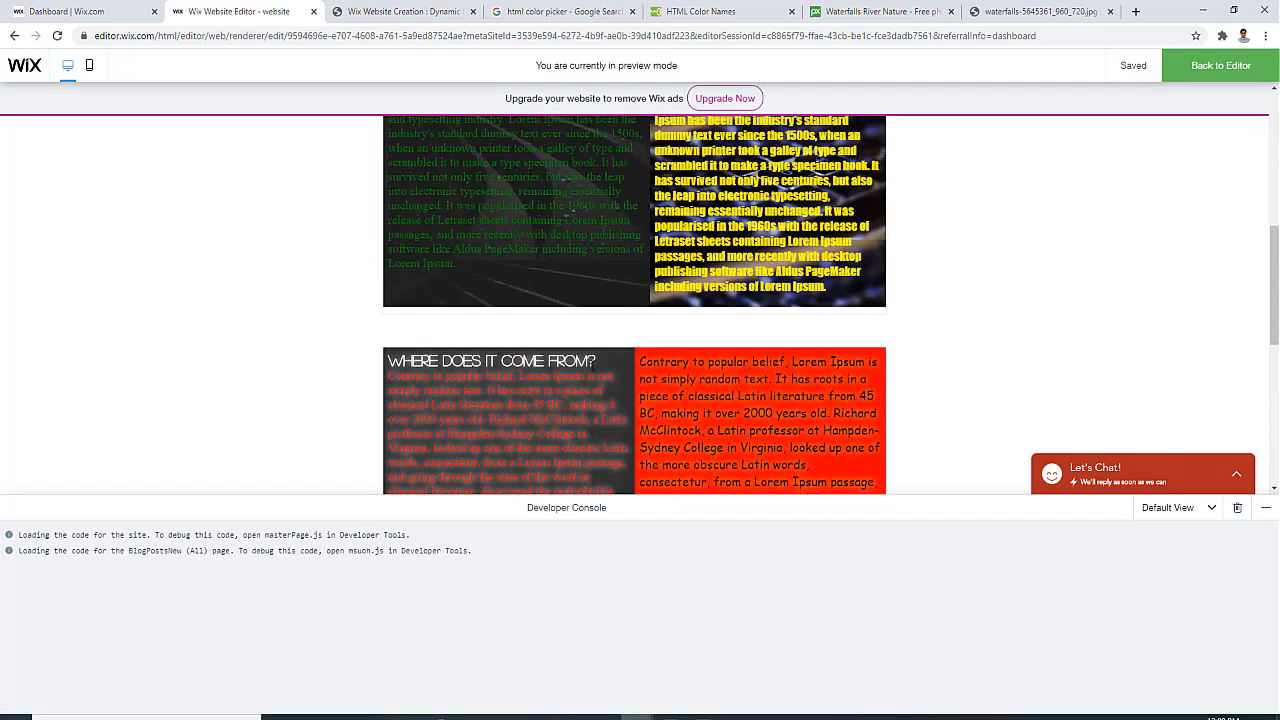
{"action": "left_click", "coordinate": [1182, 66]}
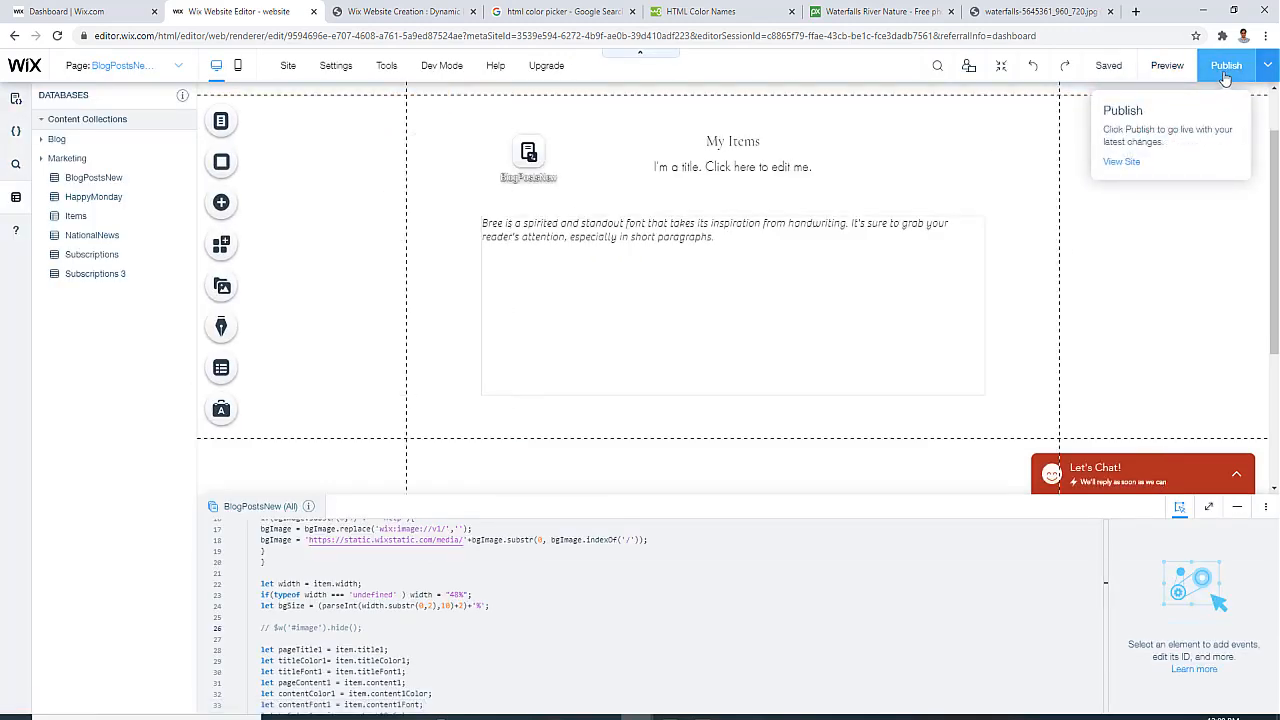
Publish the site and open its live version
{"action": "left_click", "coordinate": [1220, 74]}
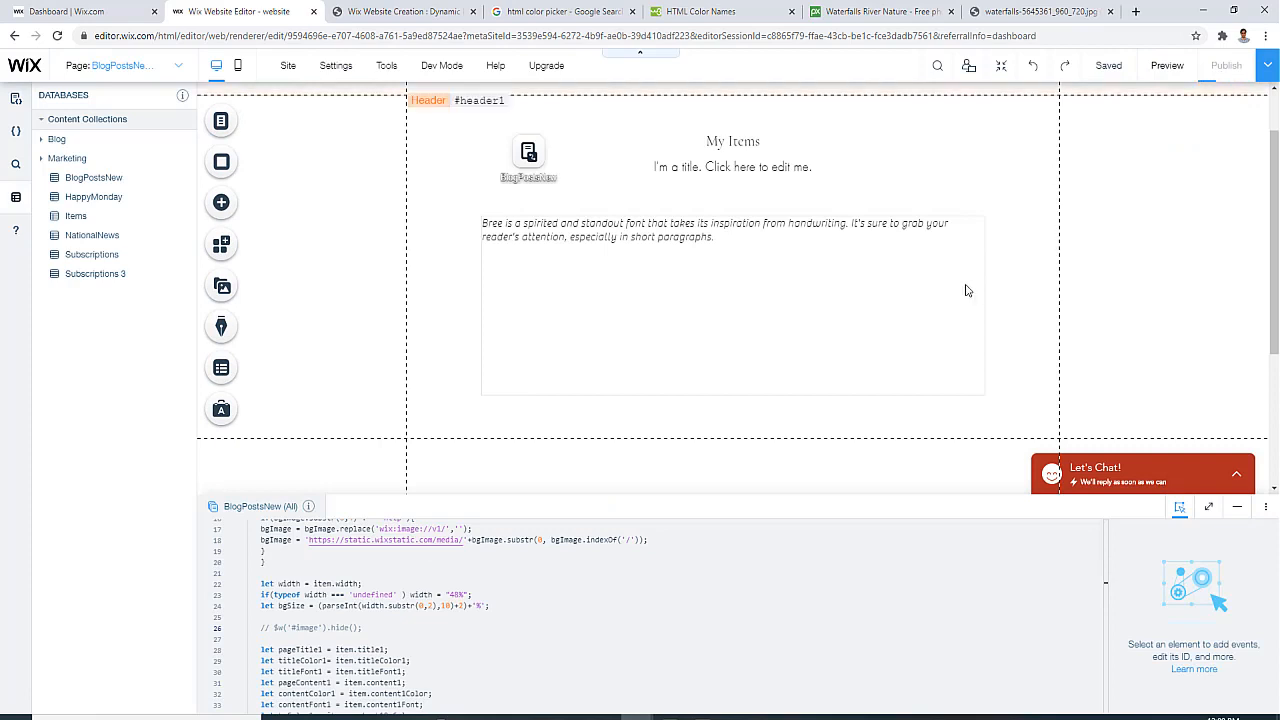
{"action": "scroll", "coordinate": [727, 240], "scroll_direction": "up", "scroll_amount": 1}
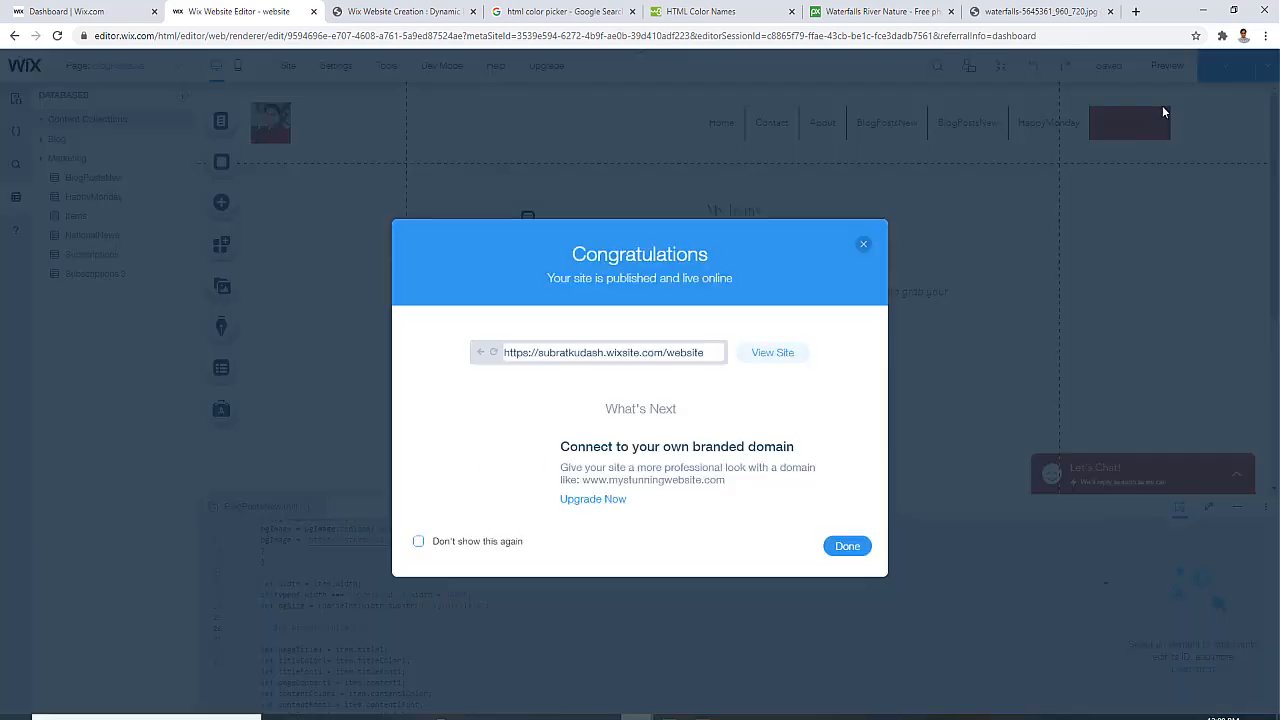
{"action": "left_click", "coordinate": [767, 359]}
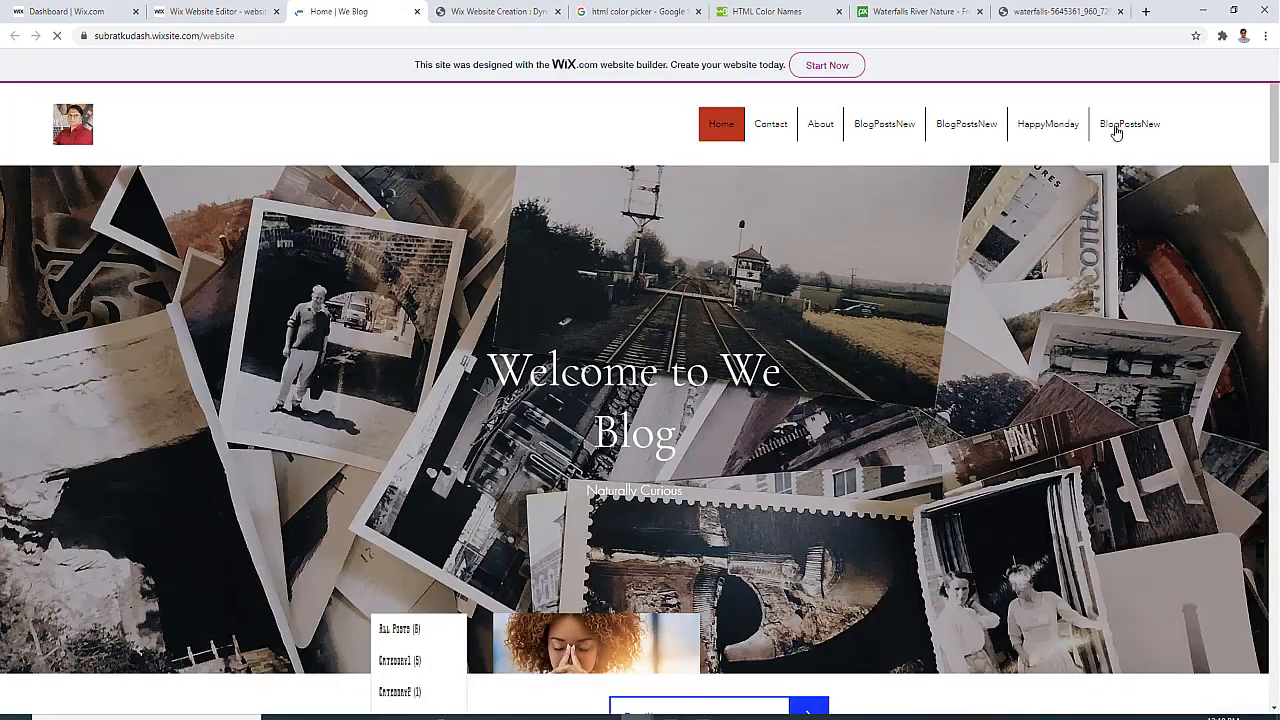
Open the last BlogPostsNew page in the live site's navigation and look through its repeater items
{"action": "left_click", "coordinate": [1120, 131]}
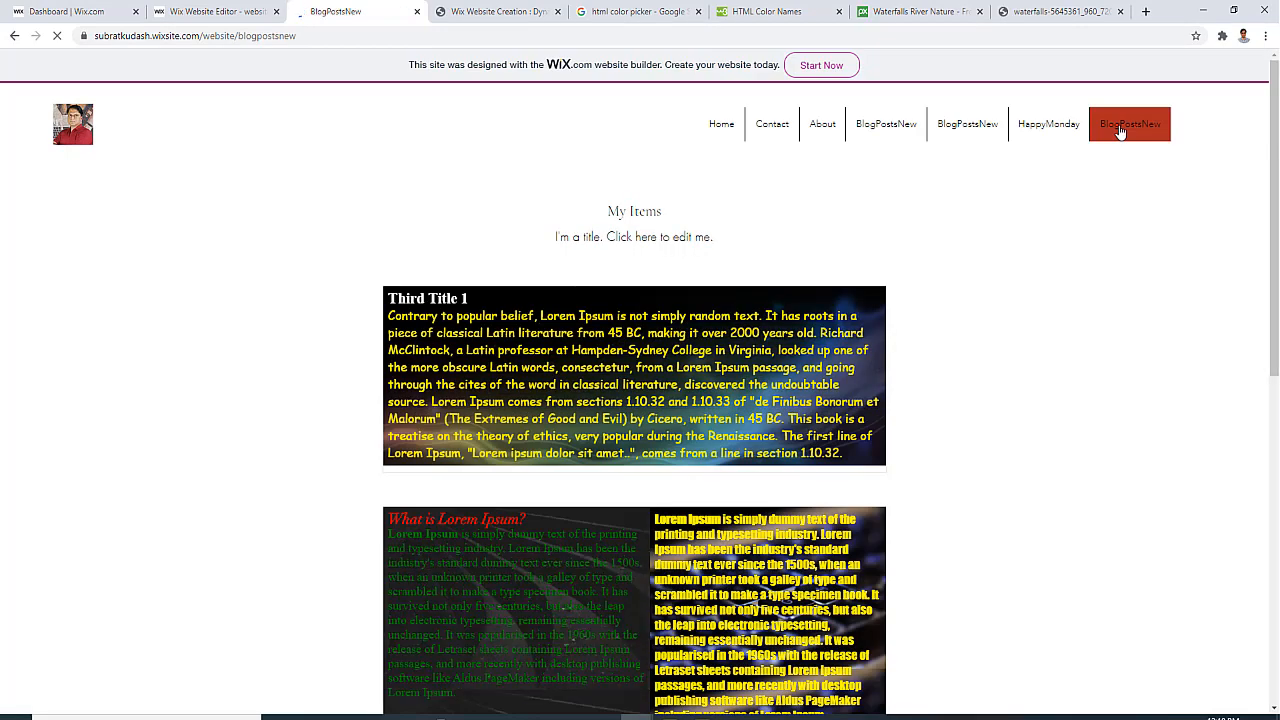
{"action": "scroll", "coordinate": [921, 391], "scroll_direction": "down", "scroll_amount": 7}
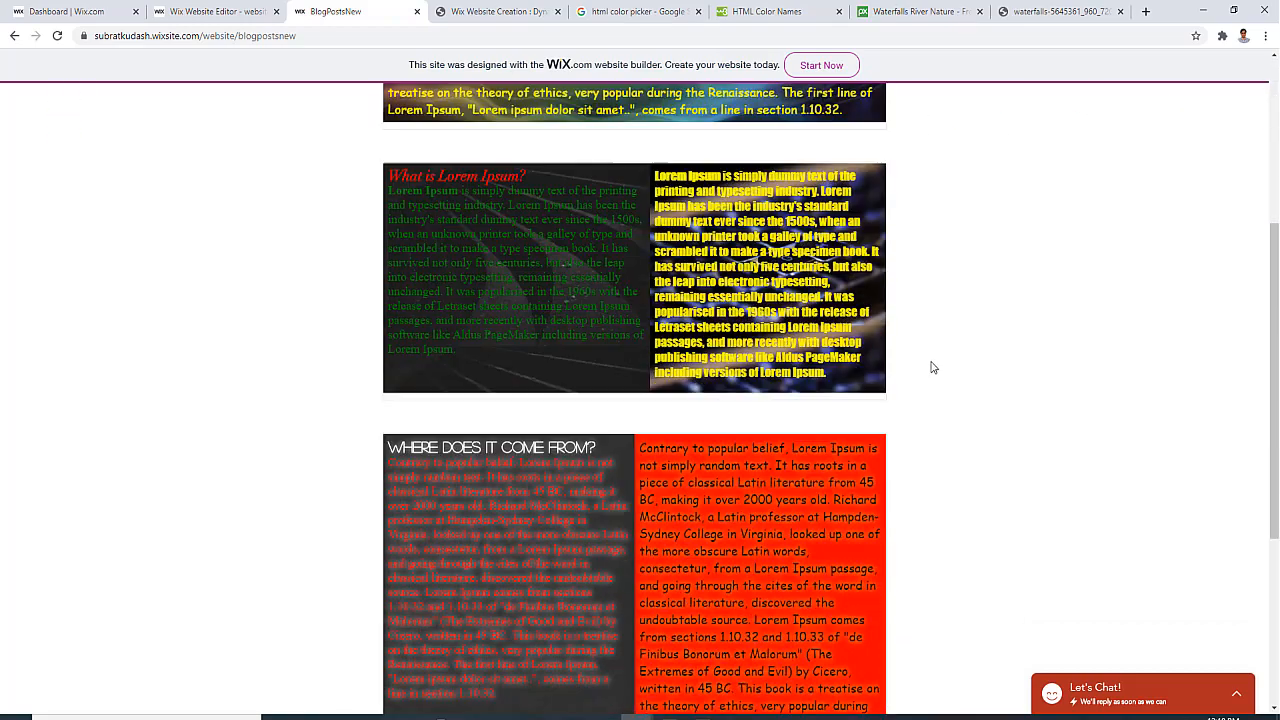
{"action": "scroll", "coordinate": [931, 368], "scroll_direction": "up", "scroll_amount": 8}
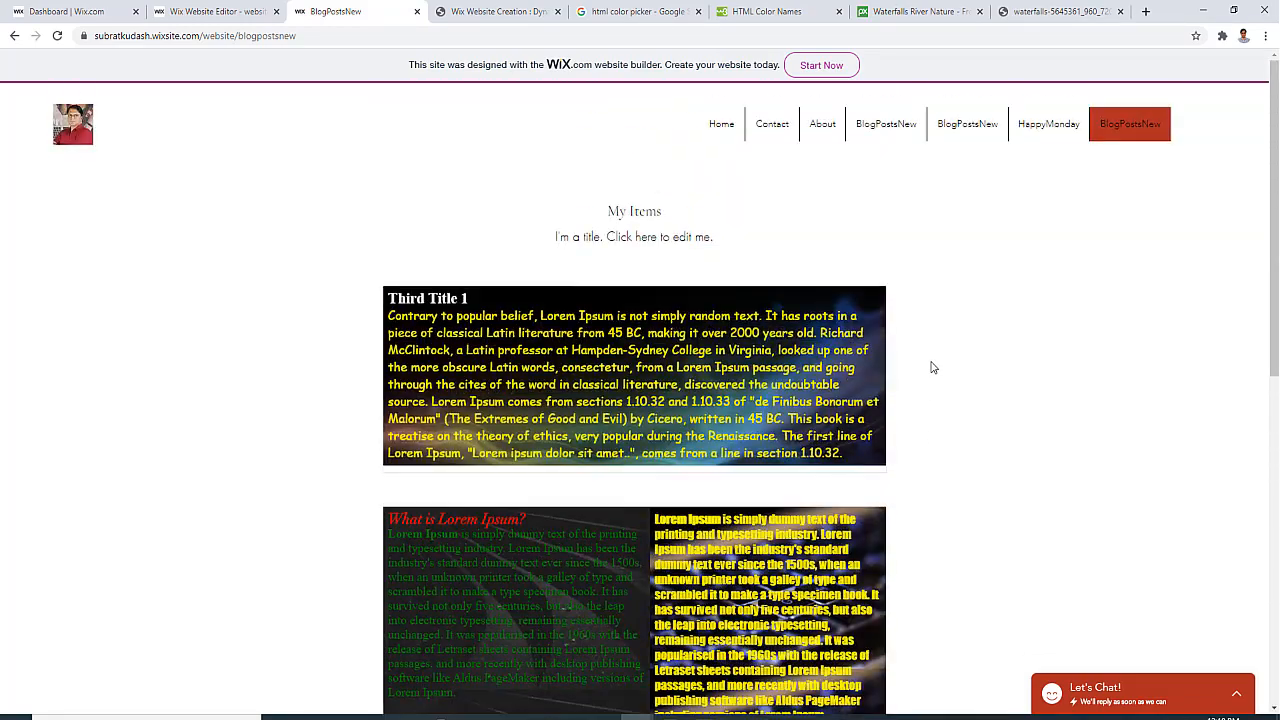
{"action": "scroll", "coordinate": [931, 368], "scroll_direction": "down", "scroll_amount": 7}
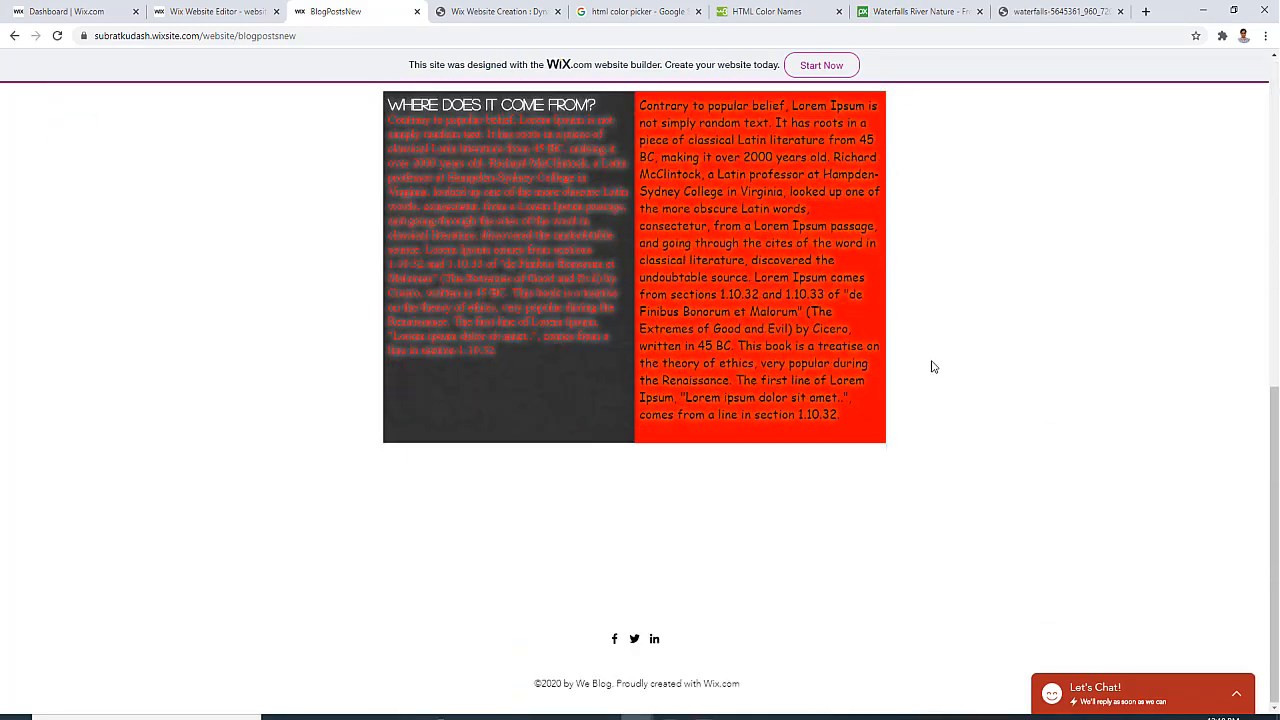